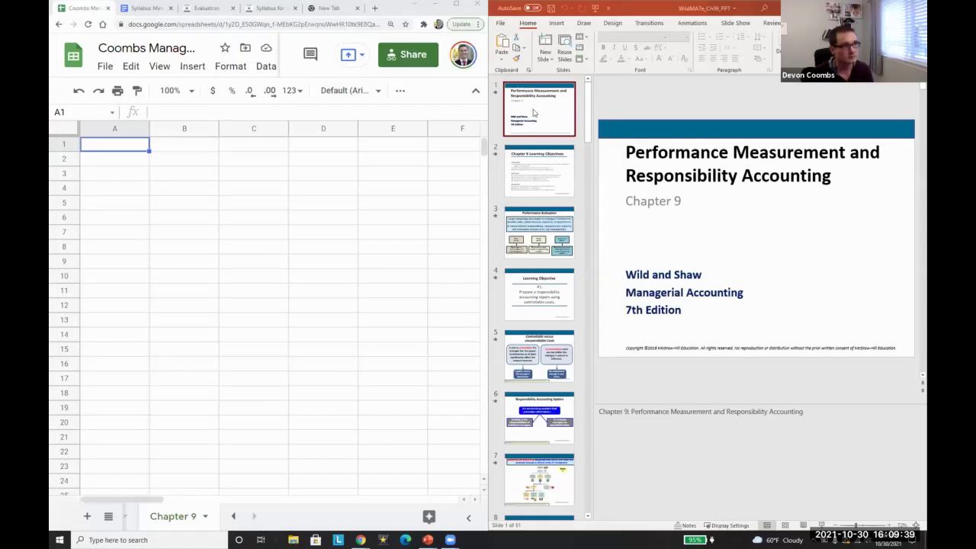
Bring the Chapter 9 Performance Measurement deck in PowerPoint to the front
click(534, 113)
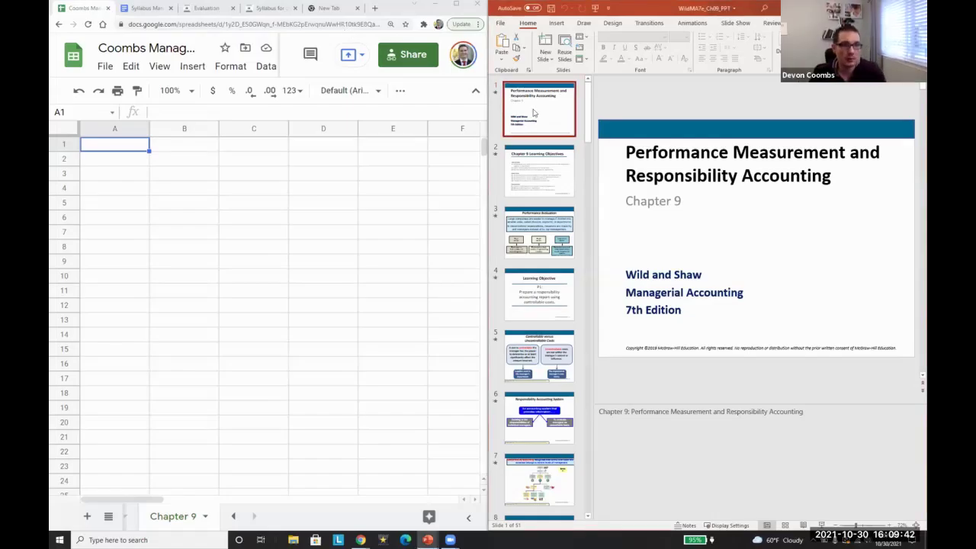
Shrink the notes pane so the Chapter 9 title slide displays larger
drag(713, 406, 710, 503)
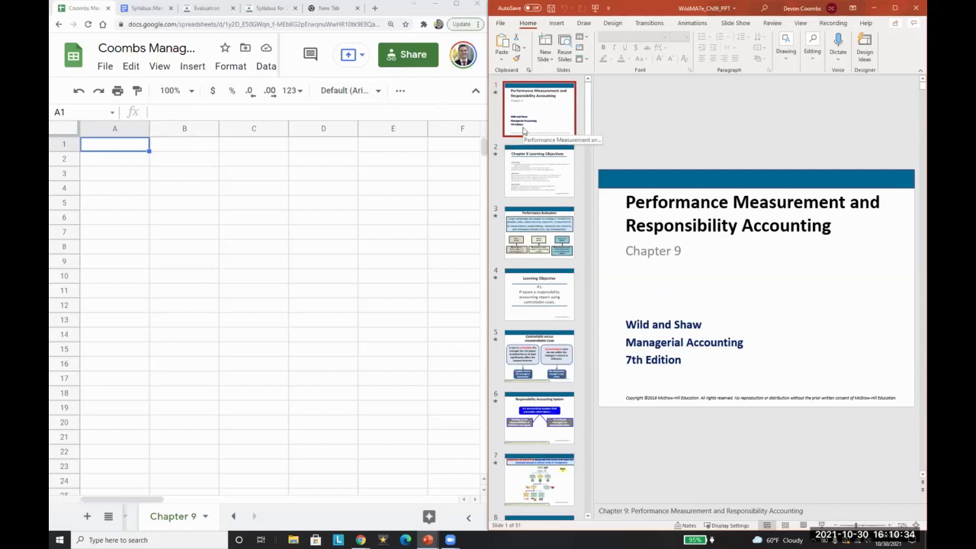
Advance past the Learning Objectives slide to slide 3, Performance Evaluation
key(Down)
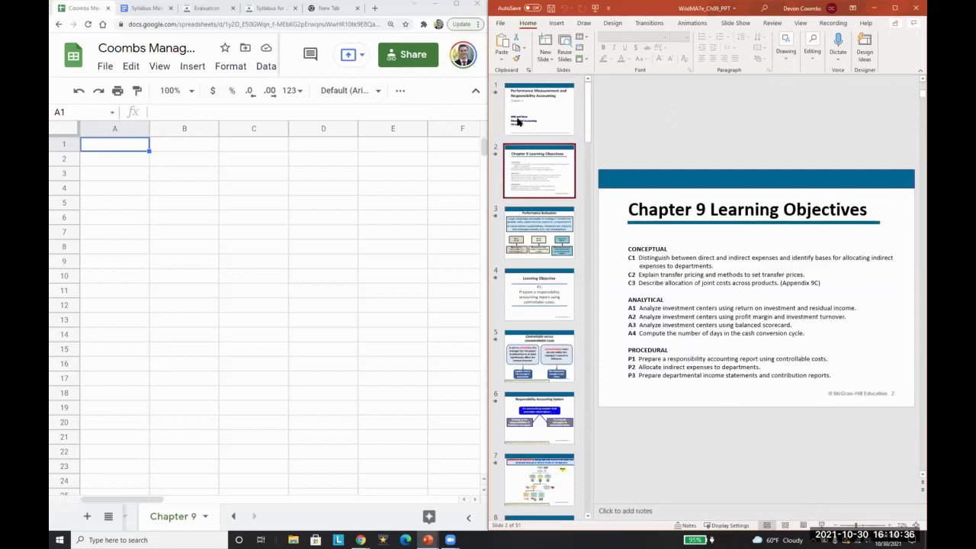
scroll(694, 265, up, 1)
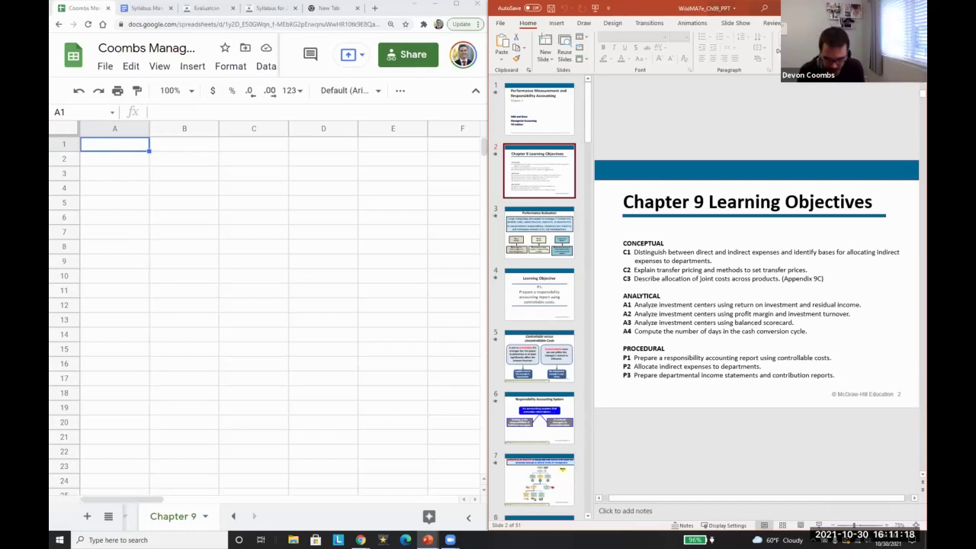
key(XF86AudioLowerVolume)
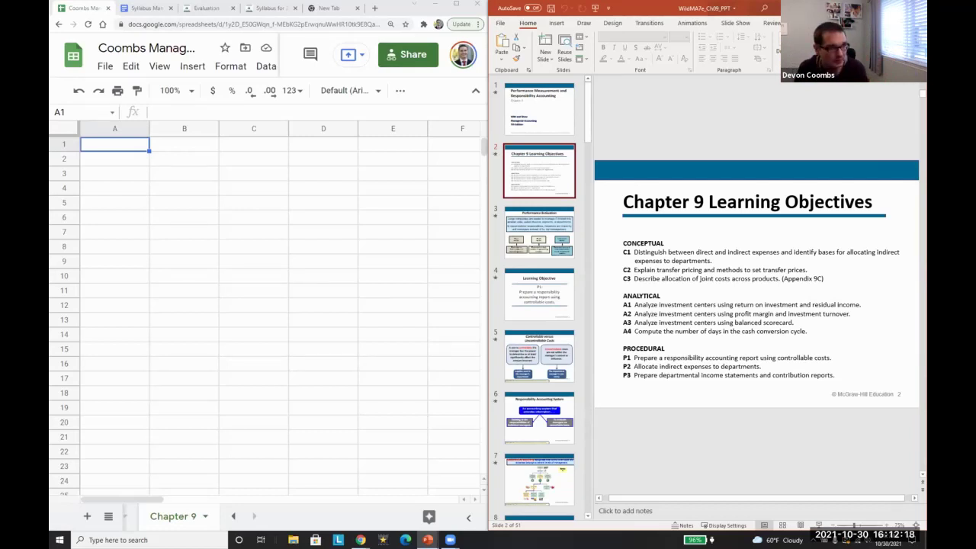
click(554, 252)
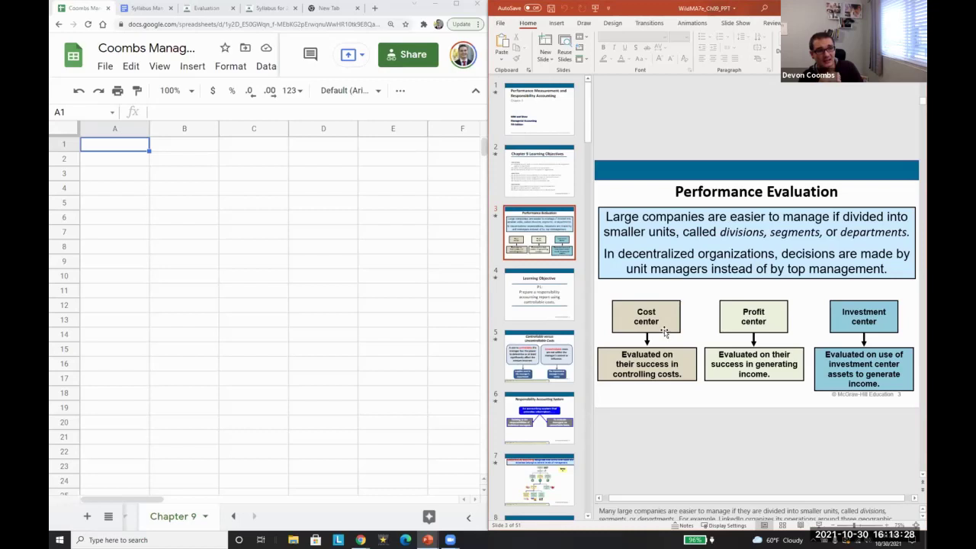
Select the Investment, Profit and Cost center boxes, then go to Learning Objective P1
click(779, 324)
click(880, 335)
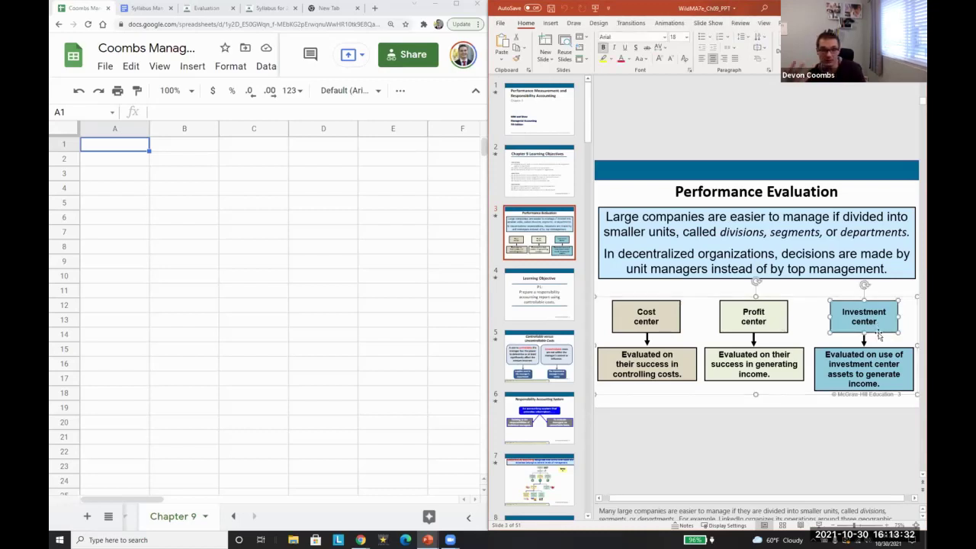
click(754, 303)
click(627, 309)
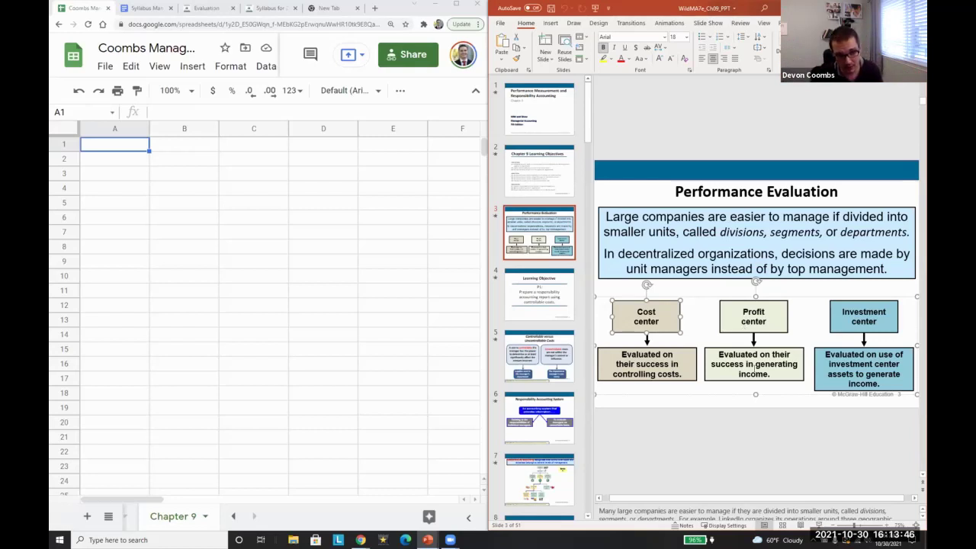
click(755, 369)
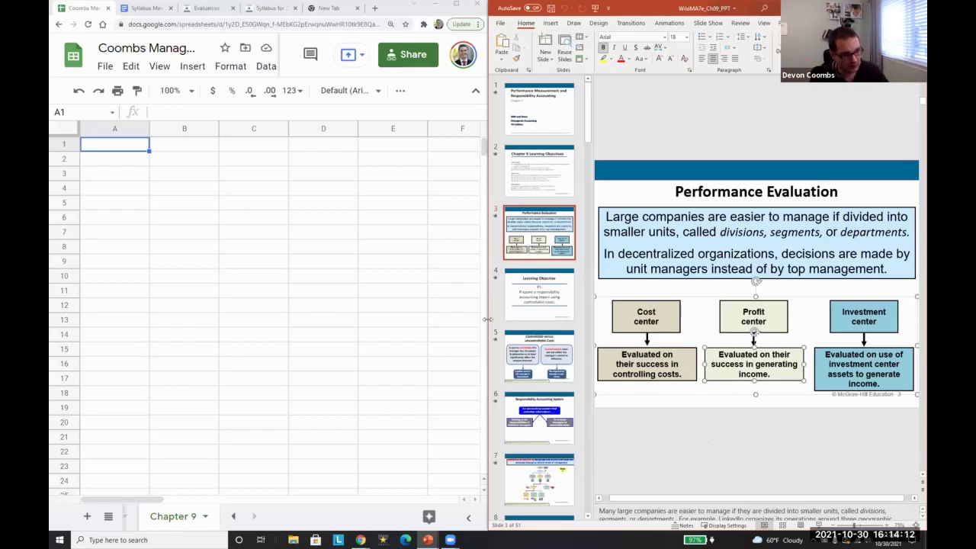
click(537, 309)
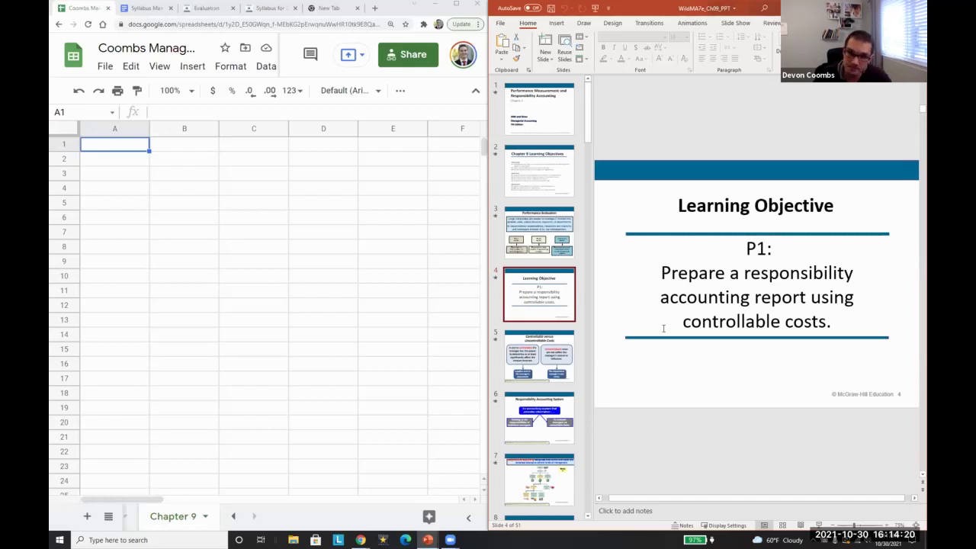
Advance from slide 4 toward Controllable versus Uncontrollable Costs
key(Down)
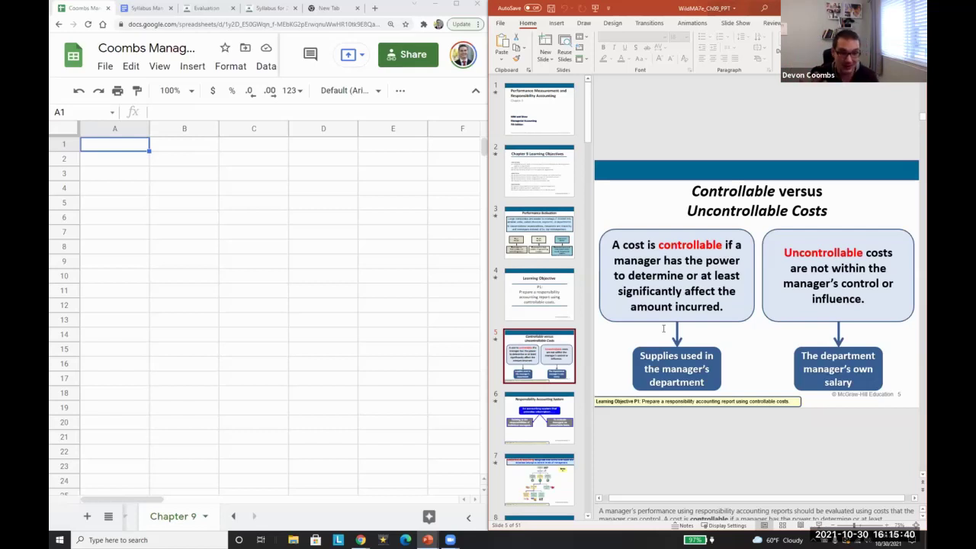
click(546, 439)
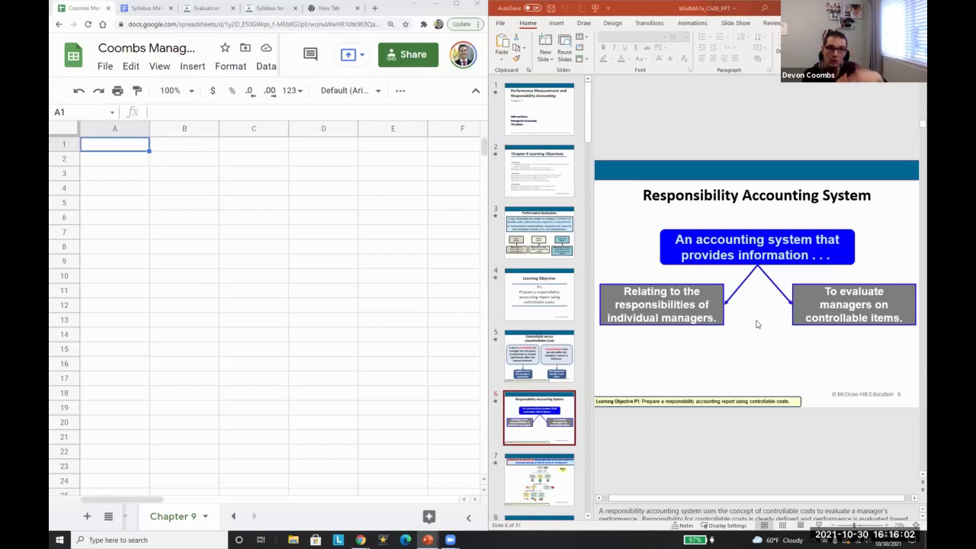
Show slide 7's Exhibit 9.1 org chart with PowerPoint maximized full screen
click(526, 500)
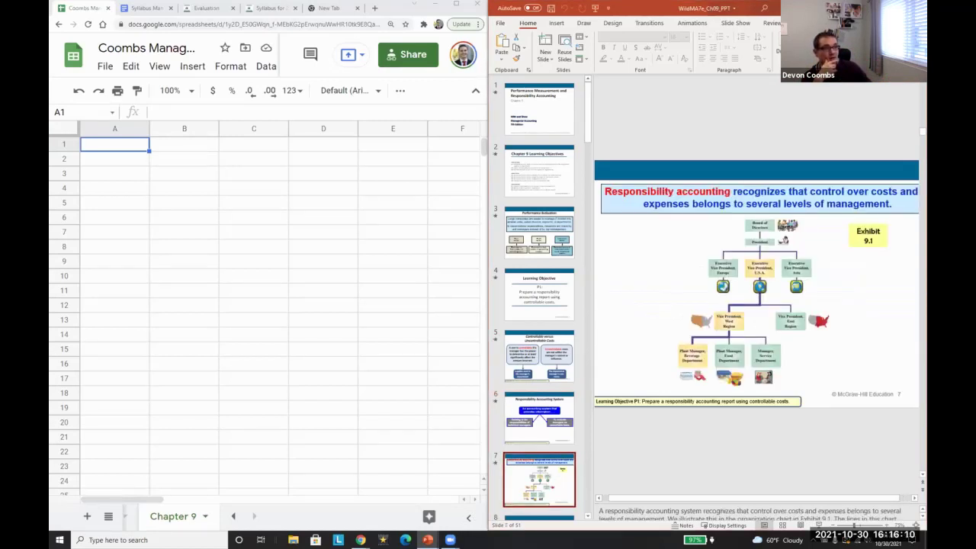
key(super+Up)
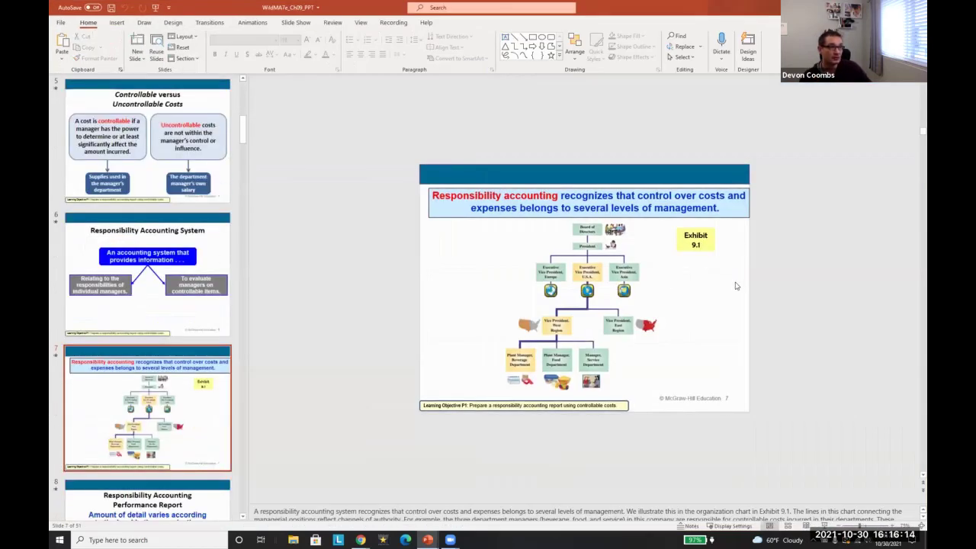
ctrl+scroll(736, 286, up, 3)
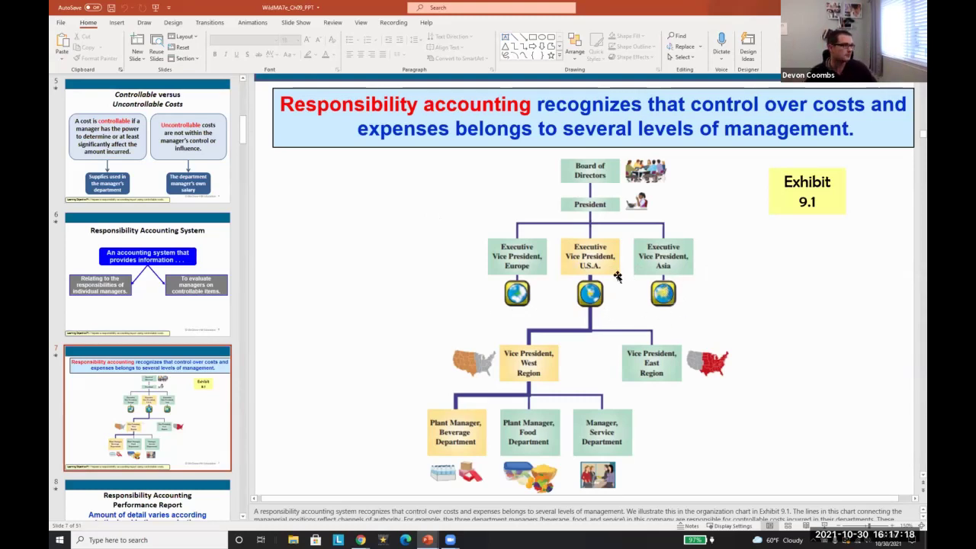
scroll(153, 305, down, 3)
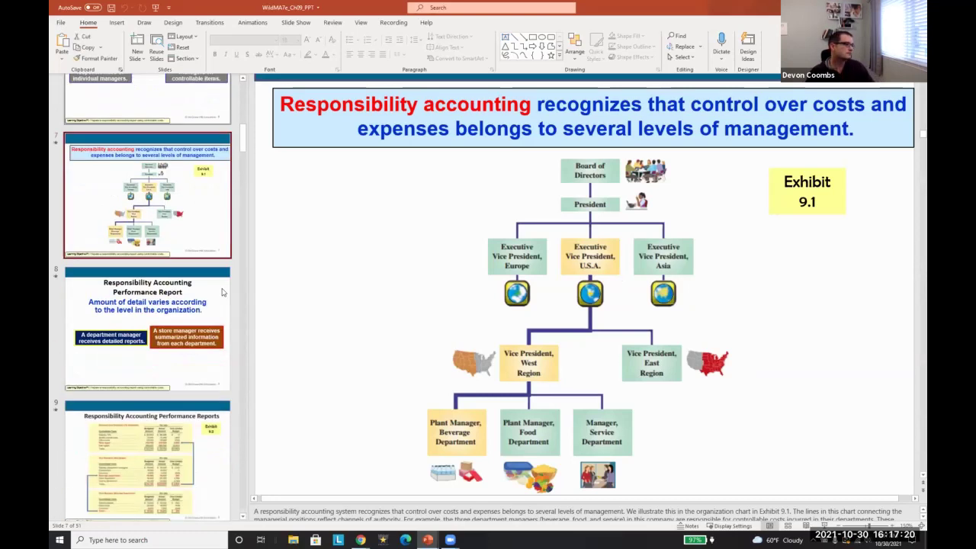
click(197, 300)
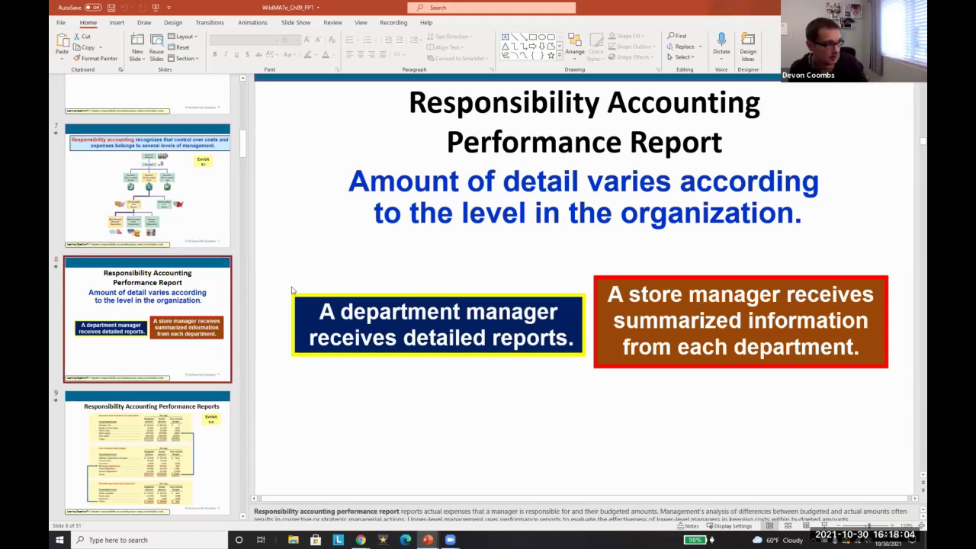
click(359, 334)
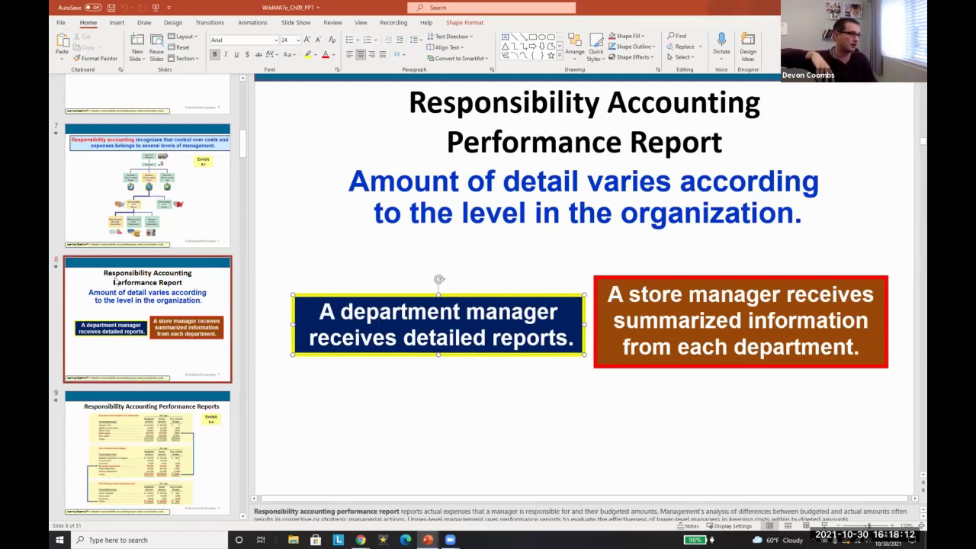
click(180, 211)
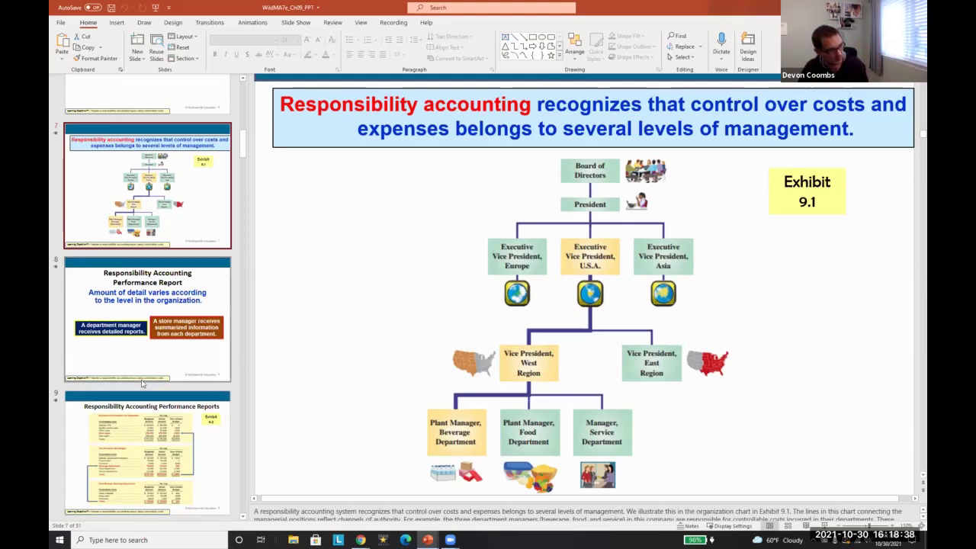
Go to slide 11, Direct and Indirect Expenses, with Exhibit 9.4's allocation bases
scroll(141, 384, down, 3)
scroll(145, 450, down, 1)
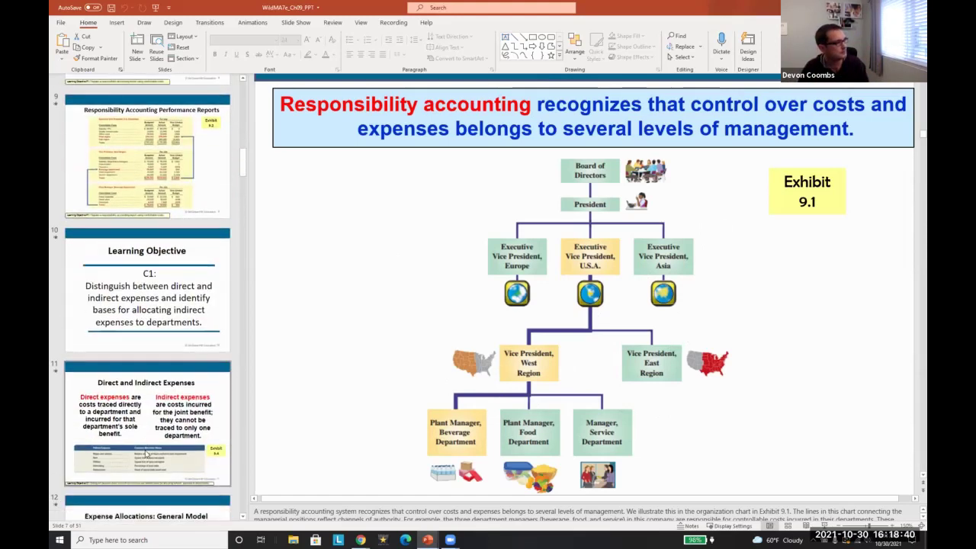
click(147, 457)
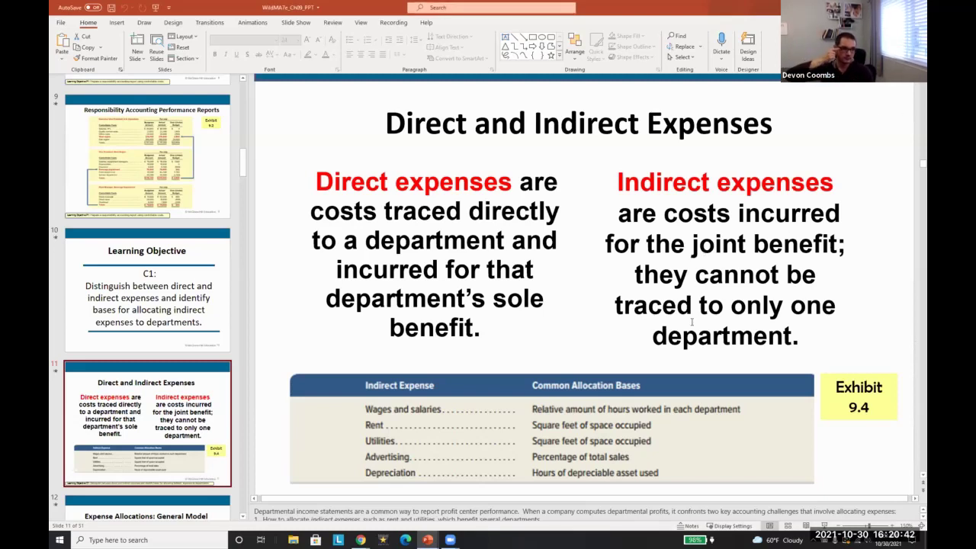
Highlight the direct and indirect expense definitions and the untraceable-costs sentence
drag(635, 273, 799, 357)
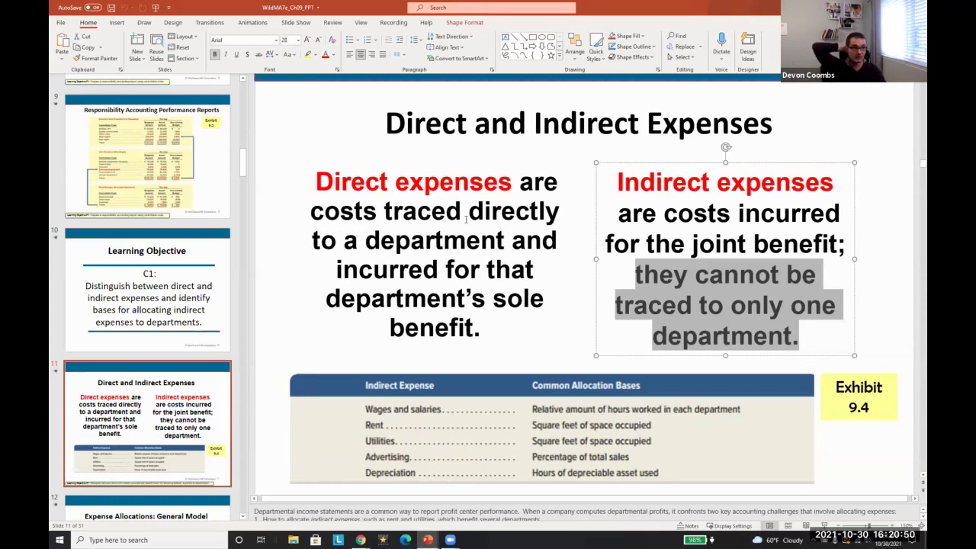
drag(395, 182, 473, 359)
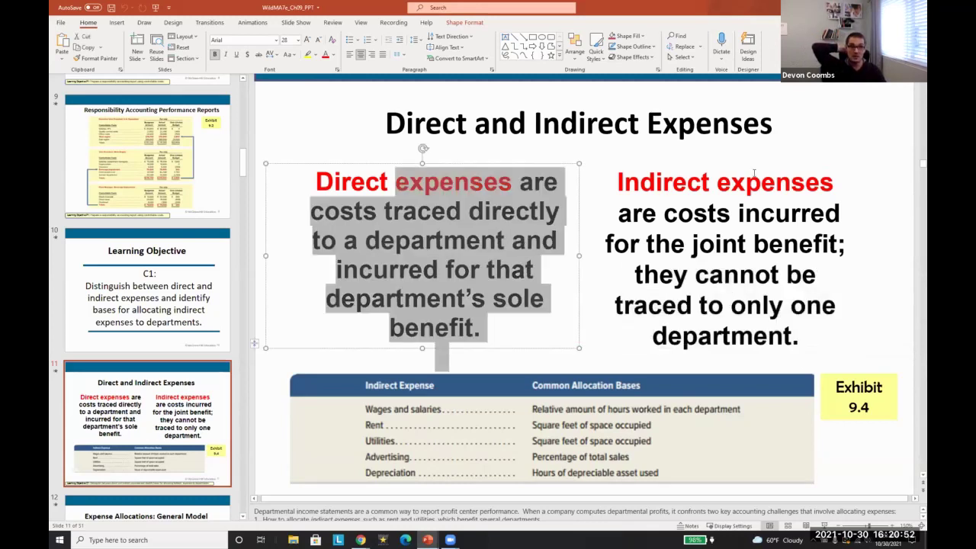
drag(755, 183, 779, 277)
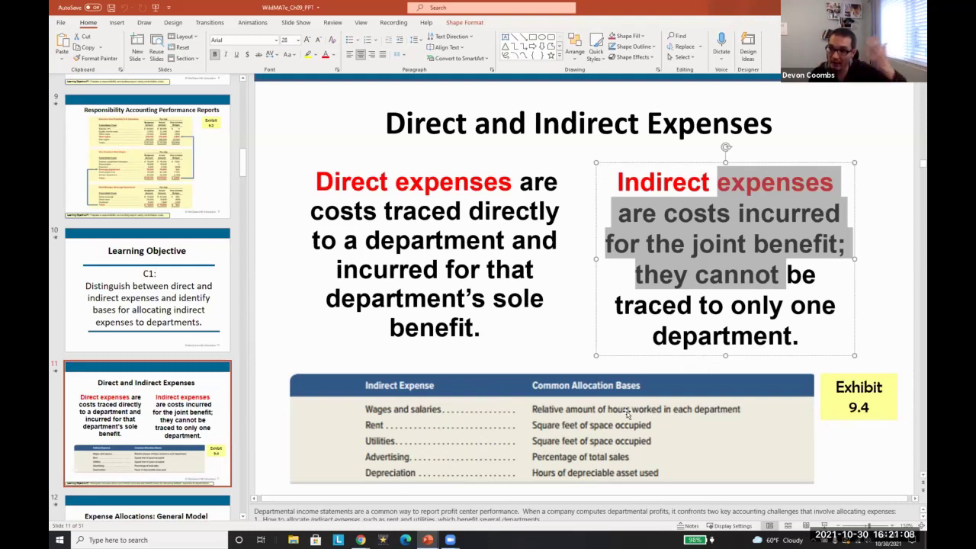
Clear the highlighting and go to slide 12, Expense Allocations: General Model
click(99, 436)
scroll(134, 431, down, 3)
click(136, 430)
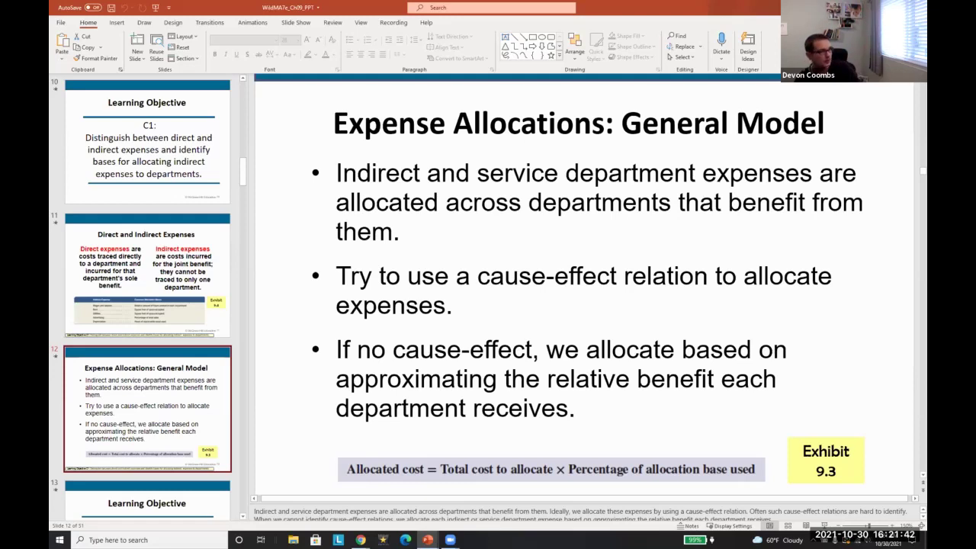
drag(354, 175, 508, 230)
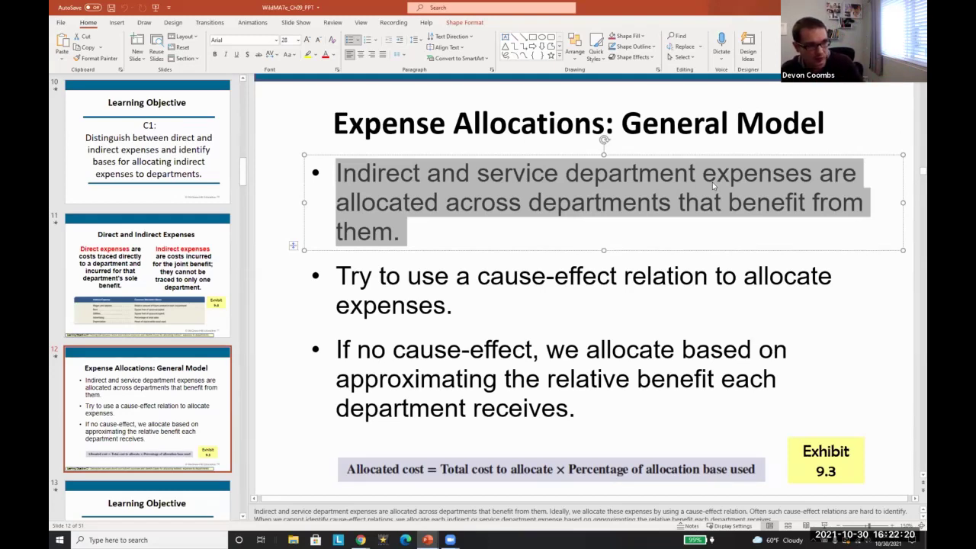
drag(336, 275, 454, 325)
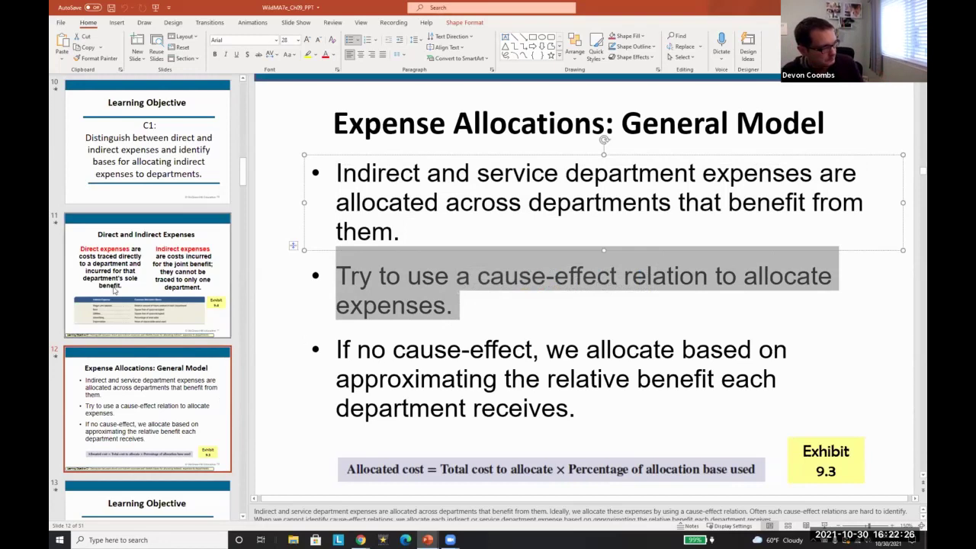
click(117, 340)
Return to slide 11, Direct and Indirect Expenses, showing Exhibit 9.4
scroll(177, 280, down, 5)
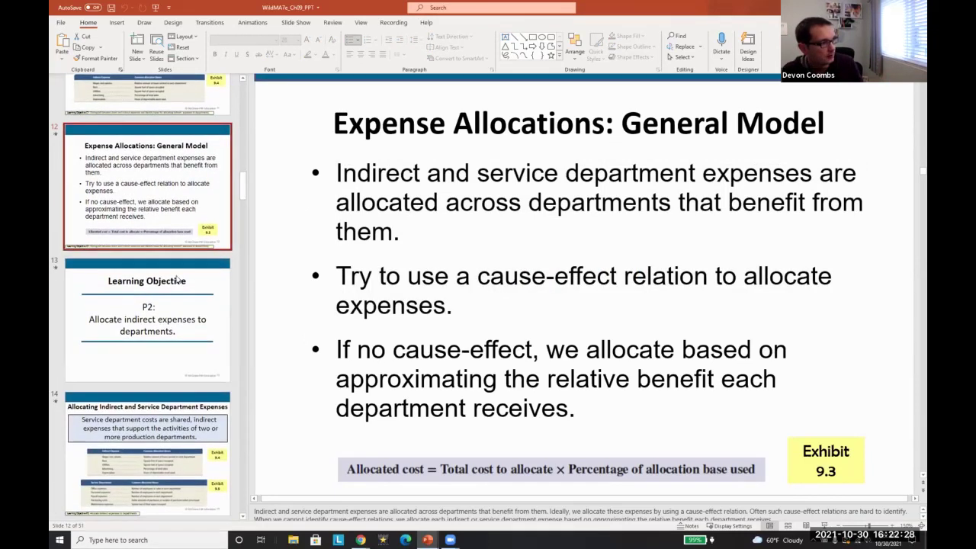
scroll(177, 281, up, 3)
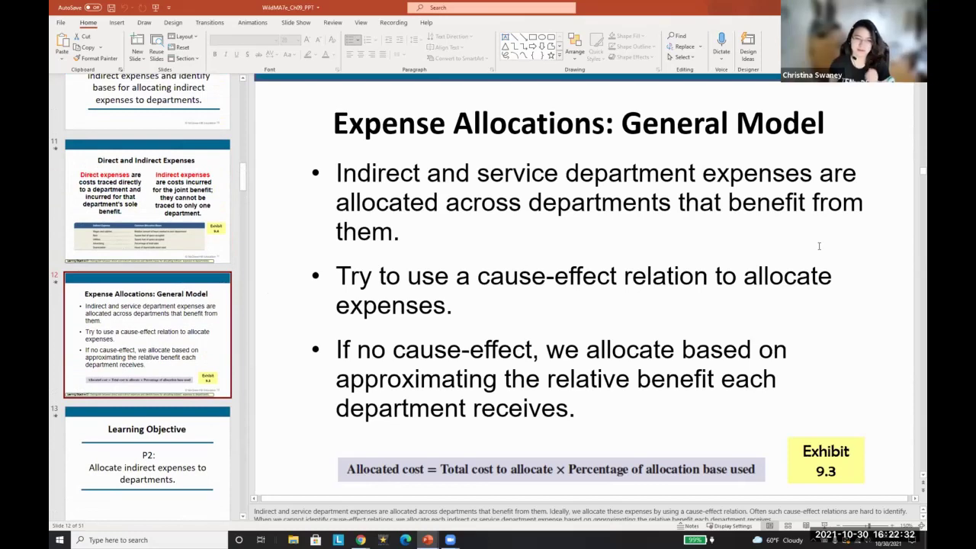
key(XF86AudioLowerVolume)
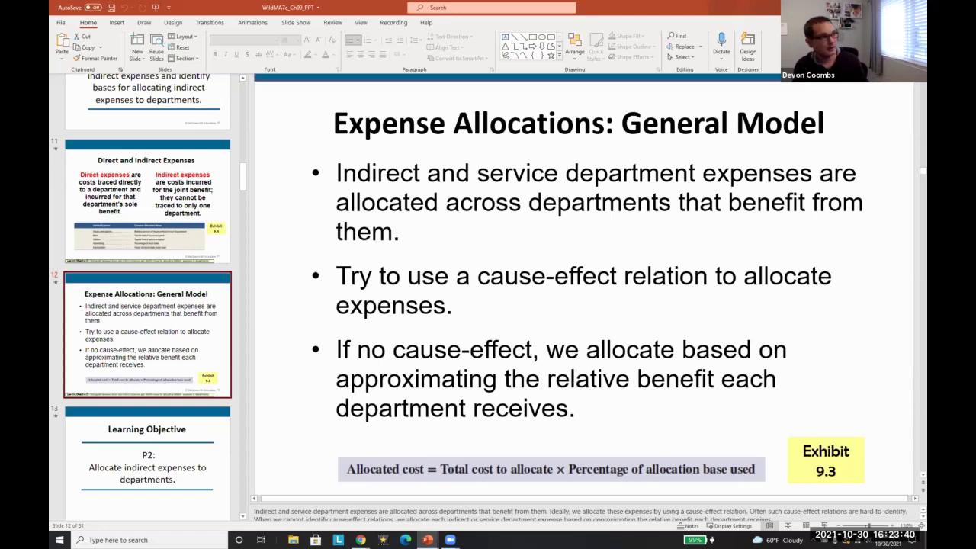
click(145, 223)
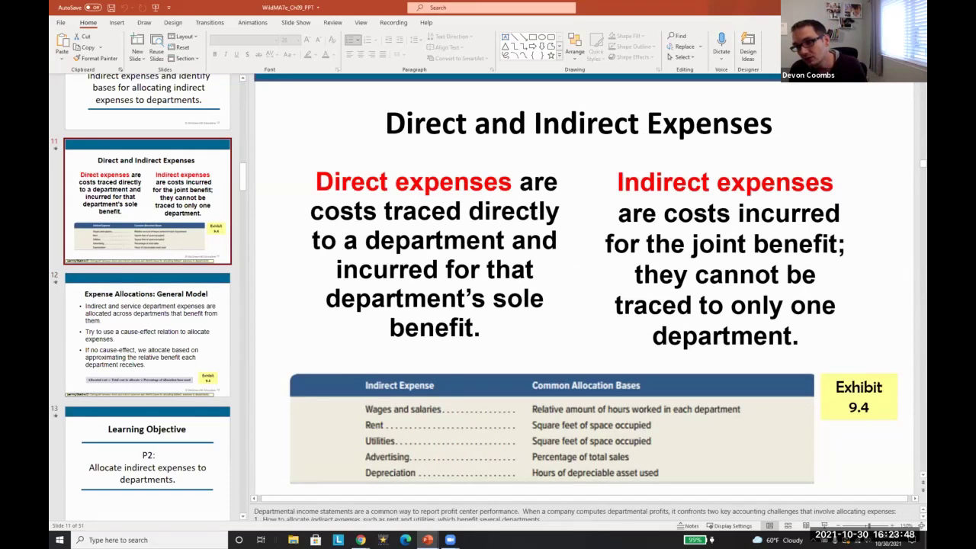
Select the Exhibit 9.4 table, then return to slide 12's allocated cost formula
click(548, 433)
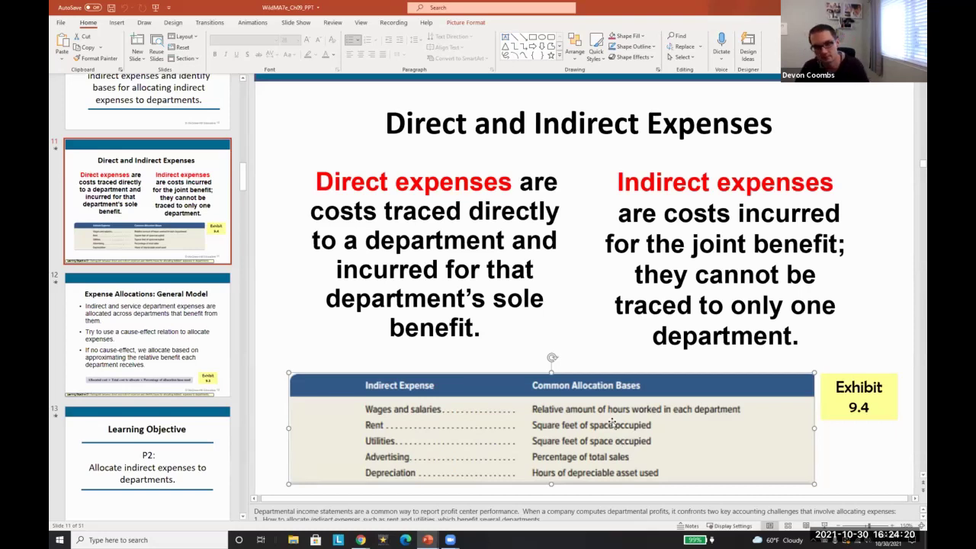
click(185, 382)
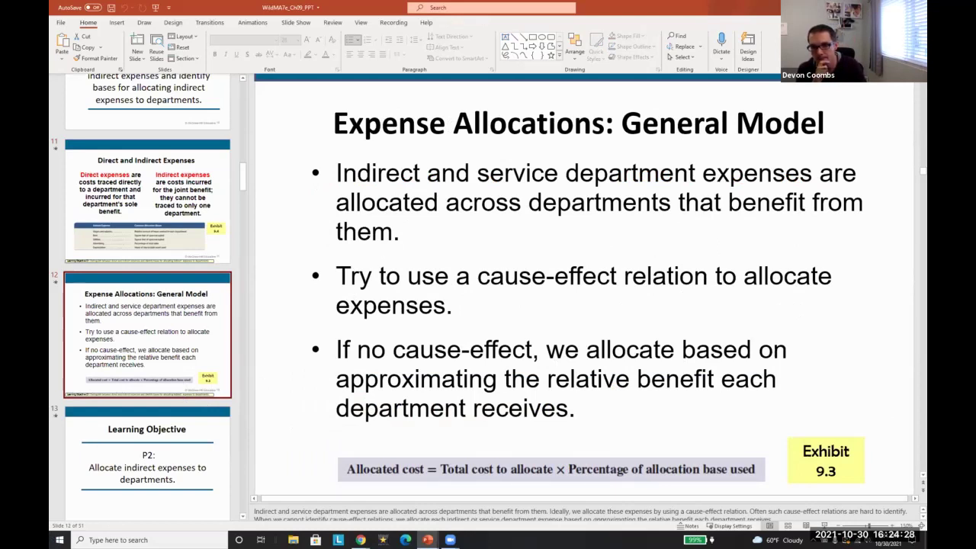
Highlight 'Allocate indirect' on the Learning Objective P2 slide, then go on to slide 14
scroll(164, 442, down, 3)
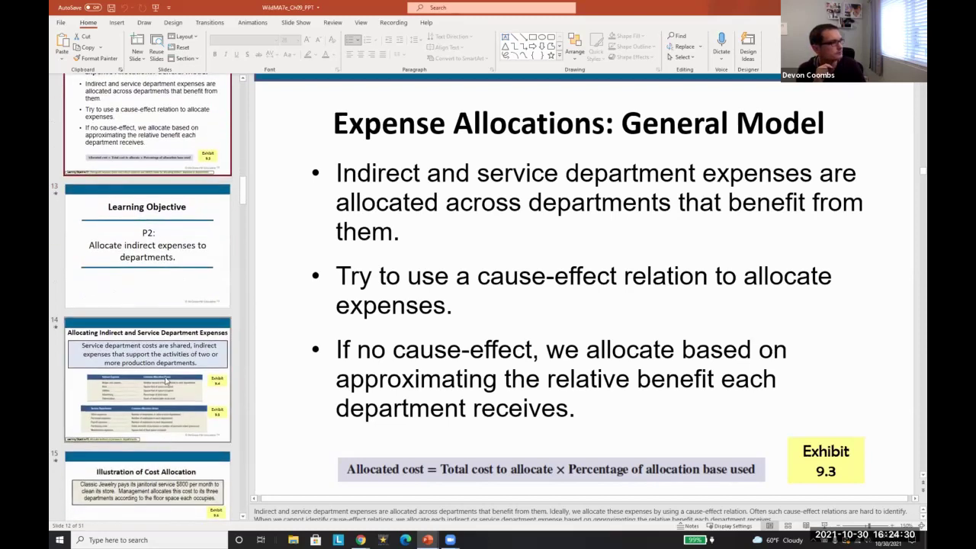
click(166, 293)
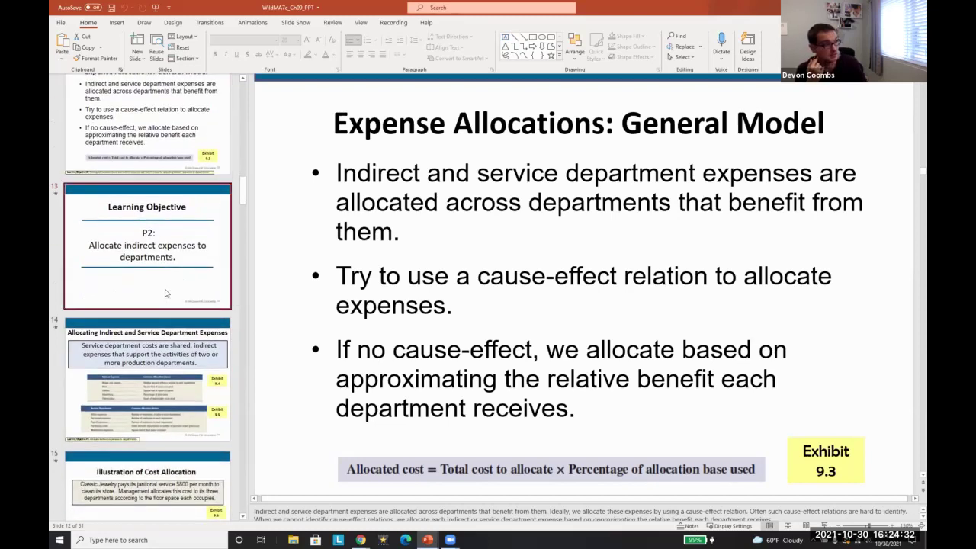
drag(396, 291, 583, 299)
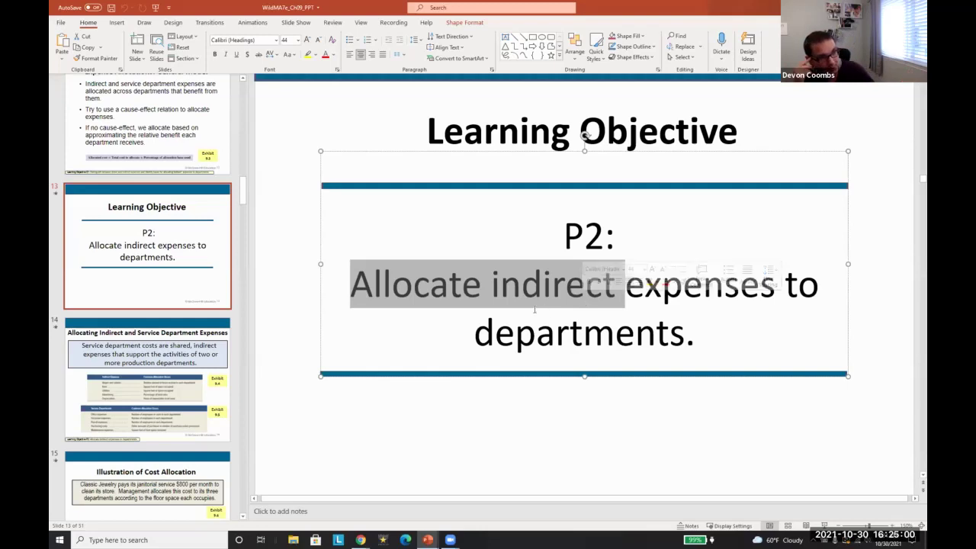
click(537, 336)
click(112, 366)
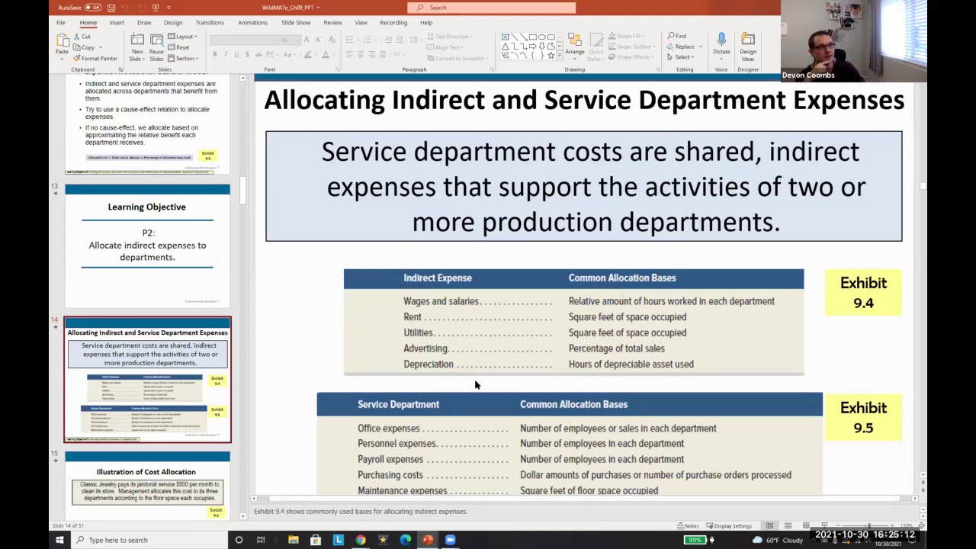
click(433, 306)
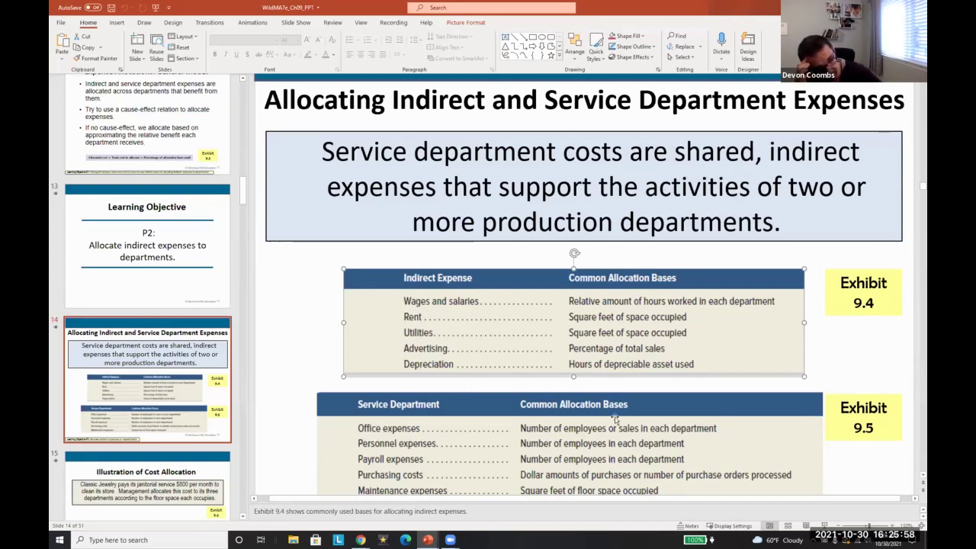
Scroll down the thumbnail pane to slide 15, Illustration of Cost Allocation, and open it
scroll(368, 447, down, 1)
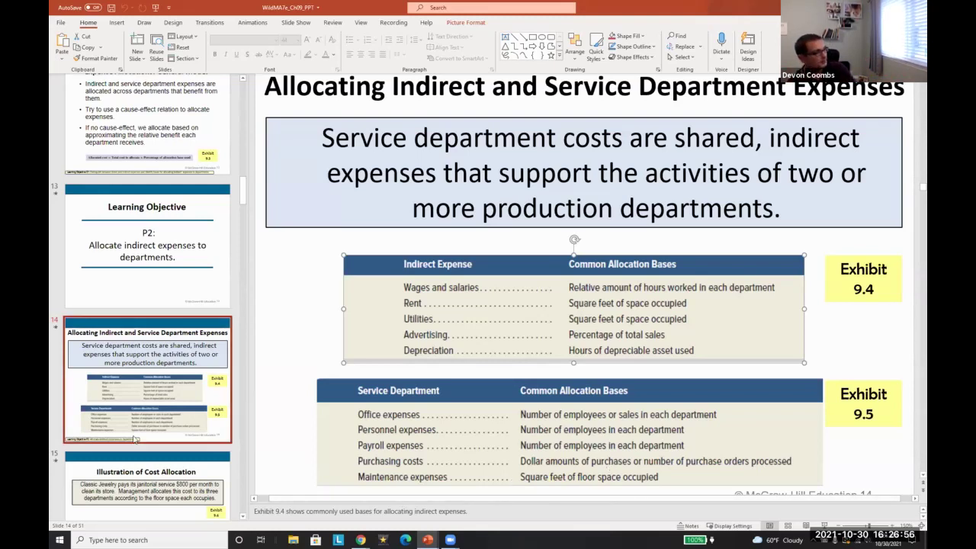
scroll(167, 465, down, 2)
click(156, 379)
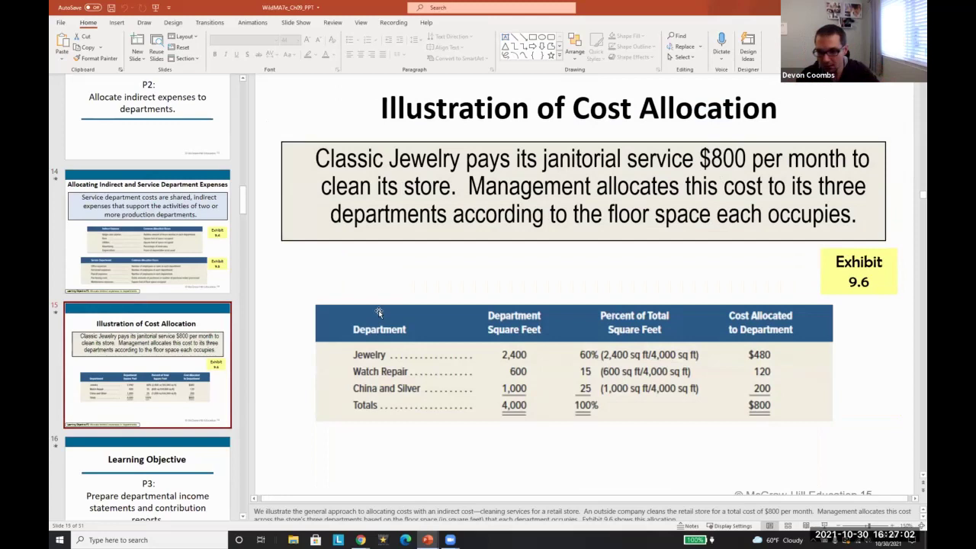
Snap PowerPoint to the right half of the screen and the Google Sheets window to the left
key(super+Right)
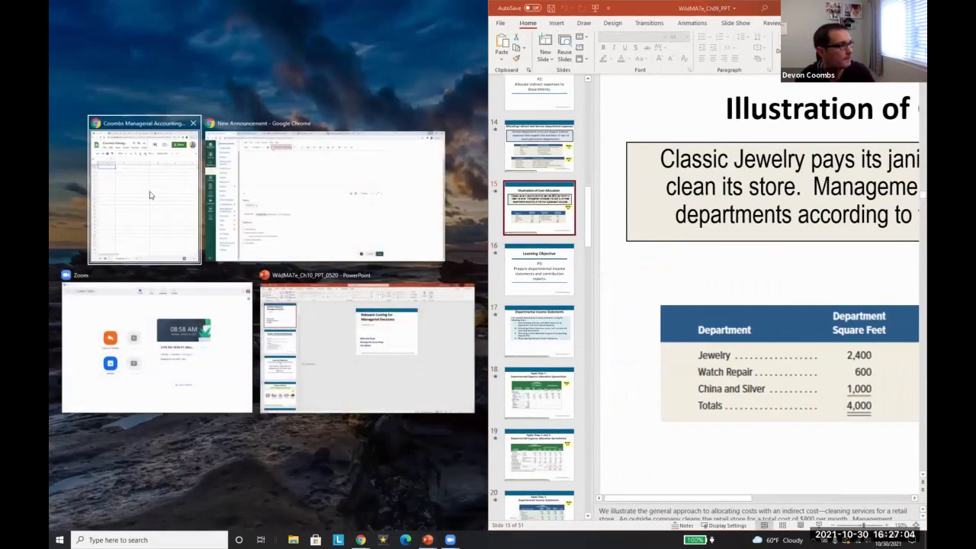
click(145, 183)
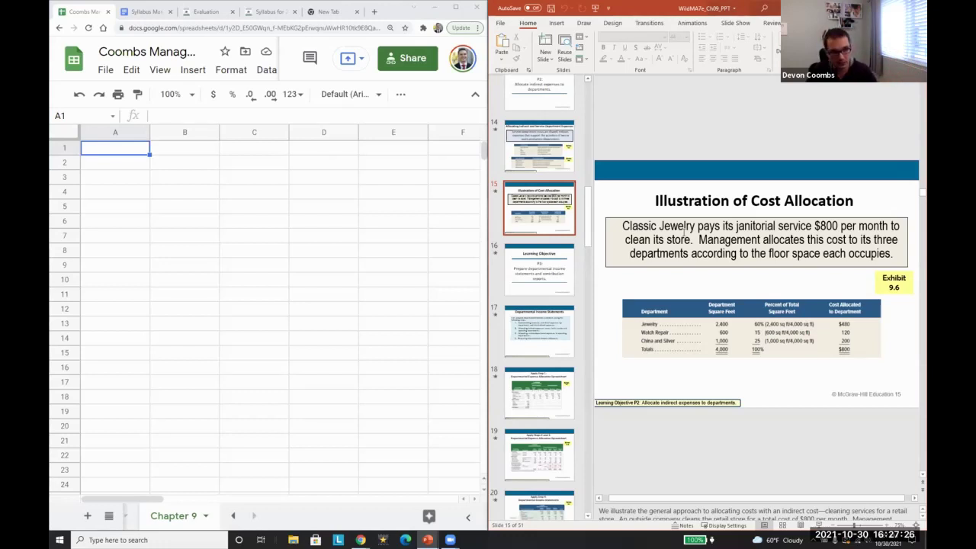
scroll(685, 233, down, 1)
scroll(682, 233, up, 1)
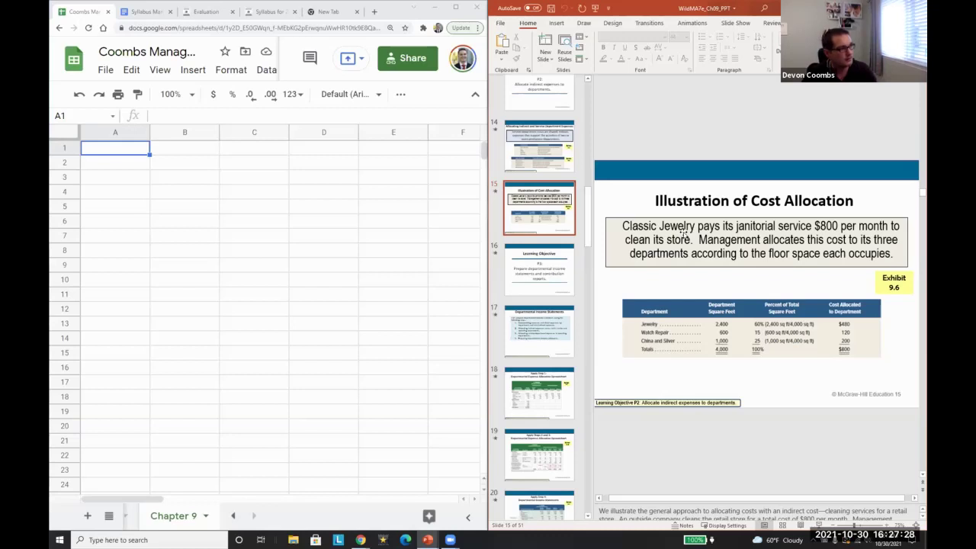
Add headings 'Department' in A1 and 'Department Square Feet' in B1, widening column B to fit
click(148, 150)
text(Department)
key(Tab)
text(Department Square Feet)
click(175, 141)
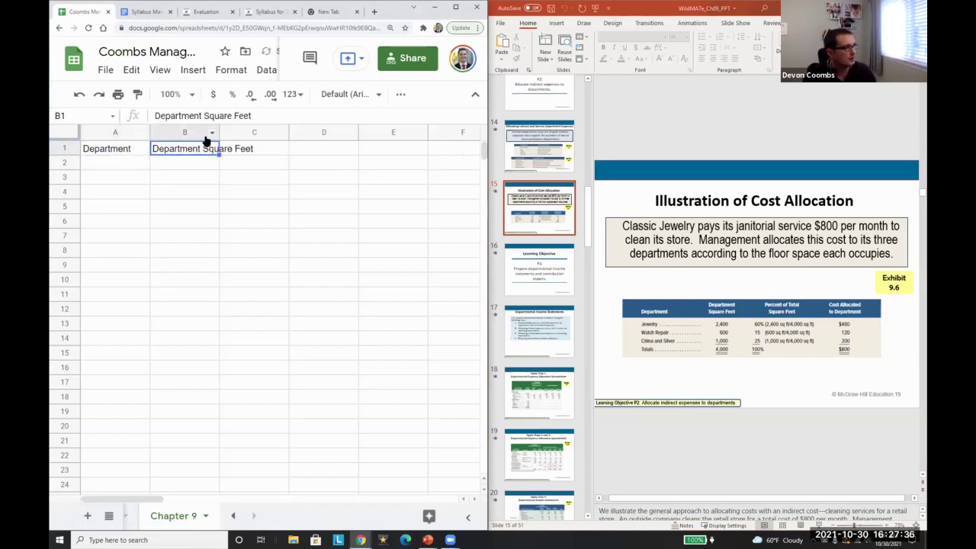
double_click(219, 132)
key(Right)
key(Left)
key(Left)
List Jewelry, Watch Repair, China and Silver, and Total in A2:A5
key(Down)
text(Jewelr)
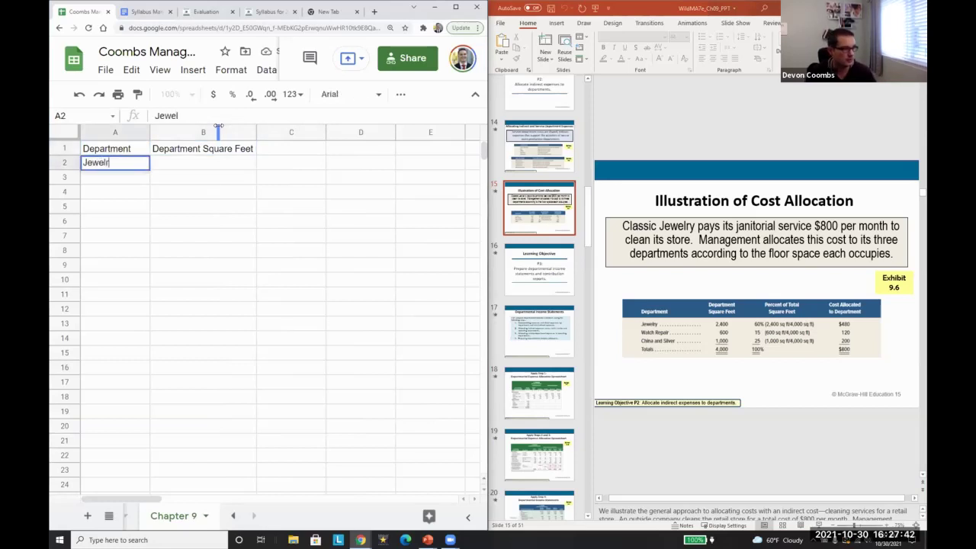
text(y)
key(Return)
text(Watch Repair)
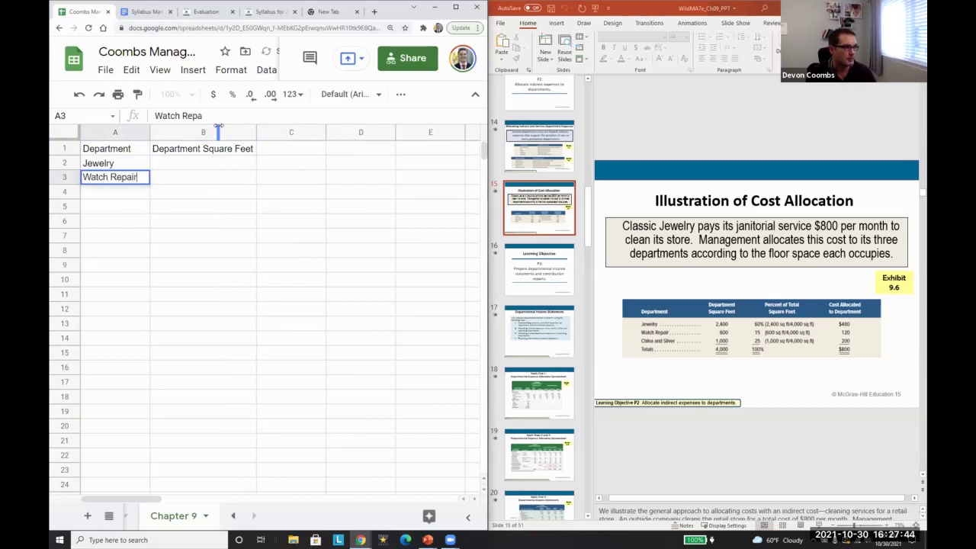
key(Return)
text(China and Silver)
key(Return)
text(Total)
key(Return)
Enter square footage 2400, 600 and 1000 in B2:B4
key(Up)
key(Up)
key(Up)
key(Right)
key(Up)
text(2400)
key(Return)
text(60)
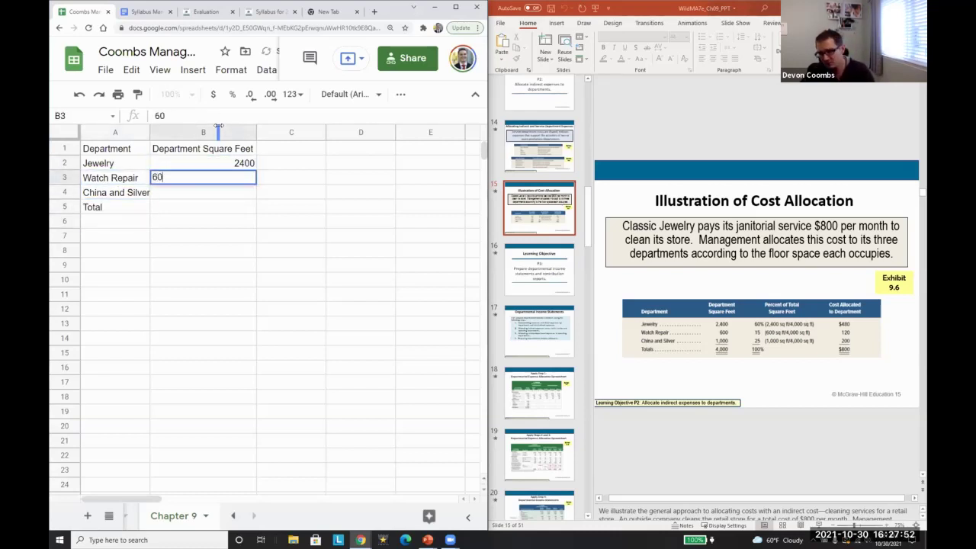
key(Return)
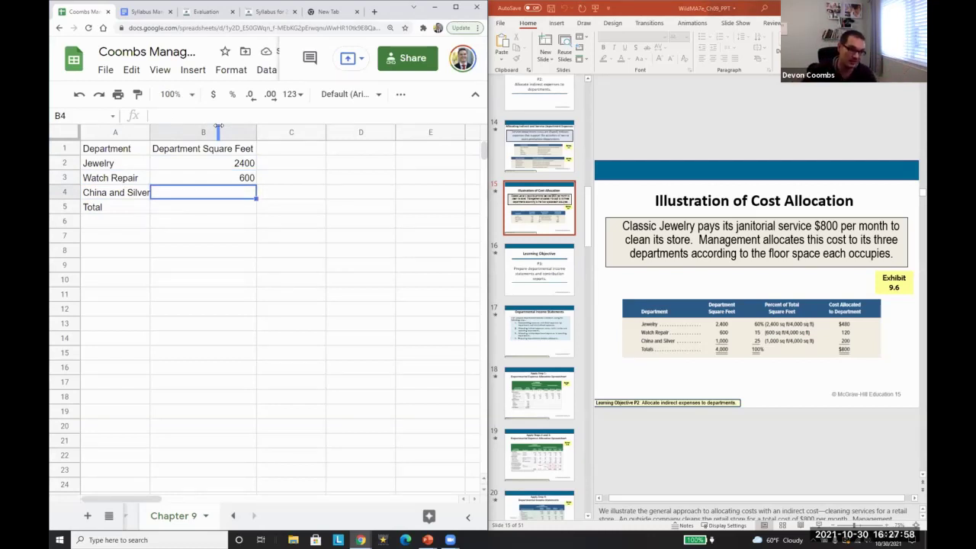
text(1000)
key(Return)
Total the square footage in B5 with =SUM(B2:B4), giving 4000
text(=sum()
key(Up)
key(shift+Up)
key(shift+Up)
key(Return)
key(Up)
key(Up)
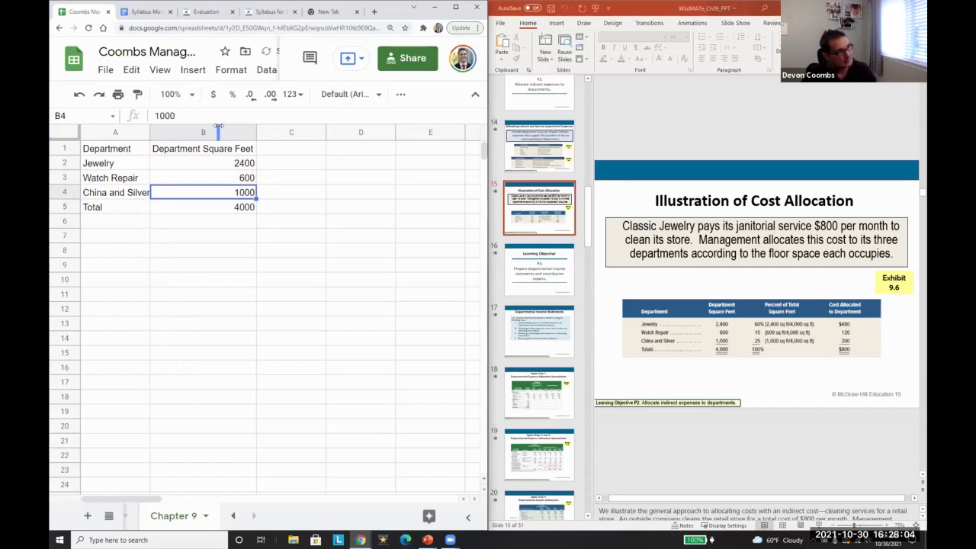
key(Left)
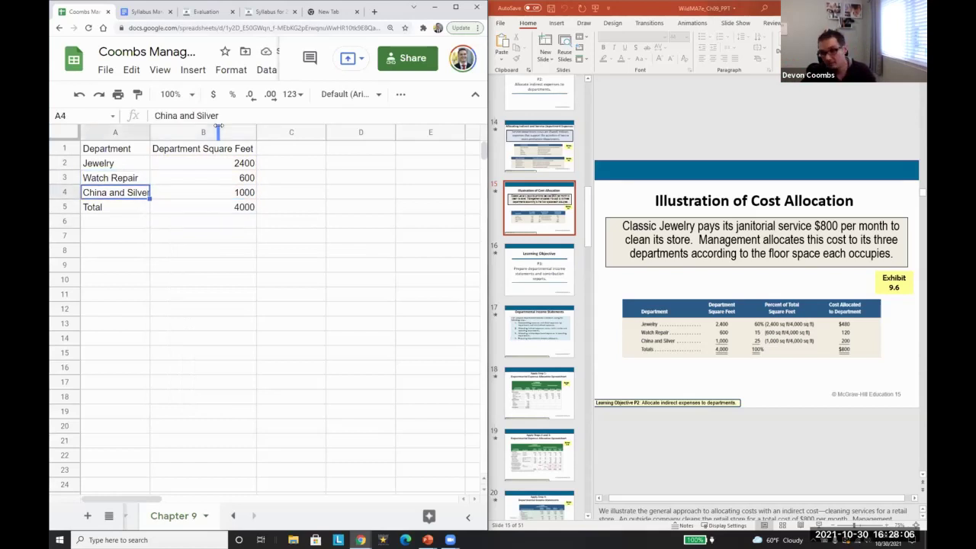
key(Up)
key(Right)
key(Down)
key(Down)
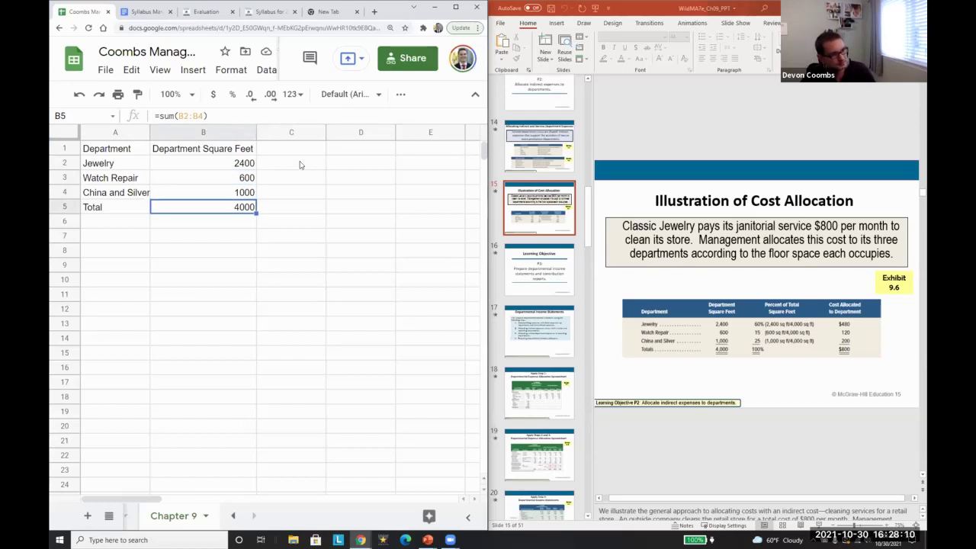
Bold the 4000 total and add a % heading in C1
key(ctrl+b)
key(Right)
key(Up)
key(Up)
key(Up)
key(Up)
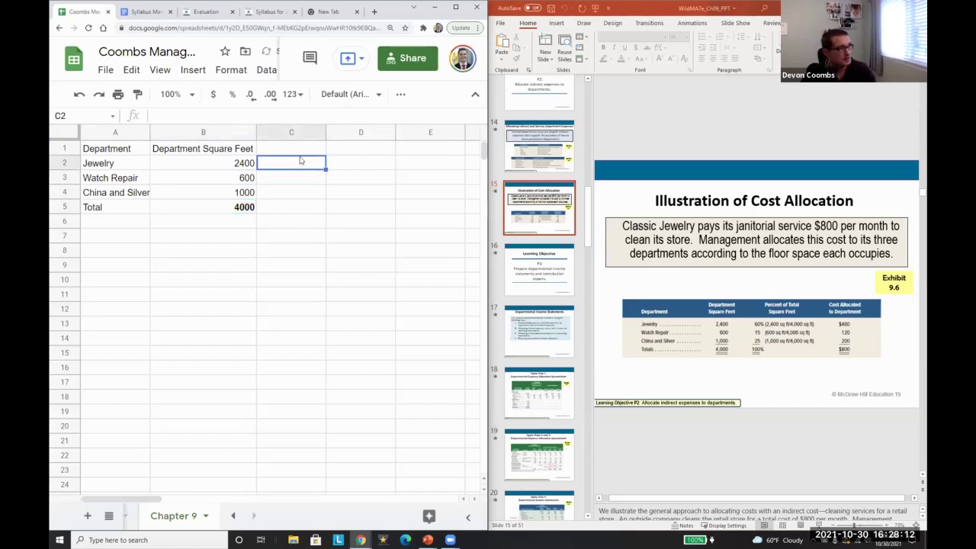
key(Left)
key(Down)
key(shift+Down)
key(shift+Down)
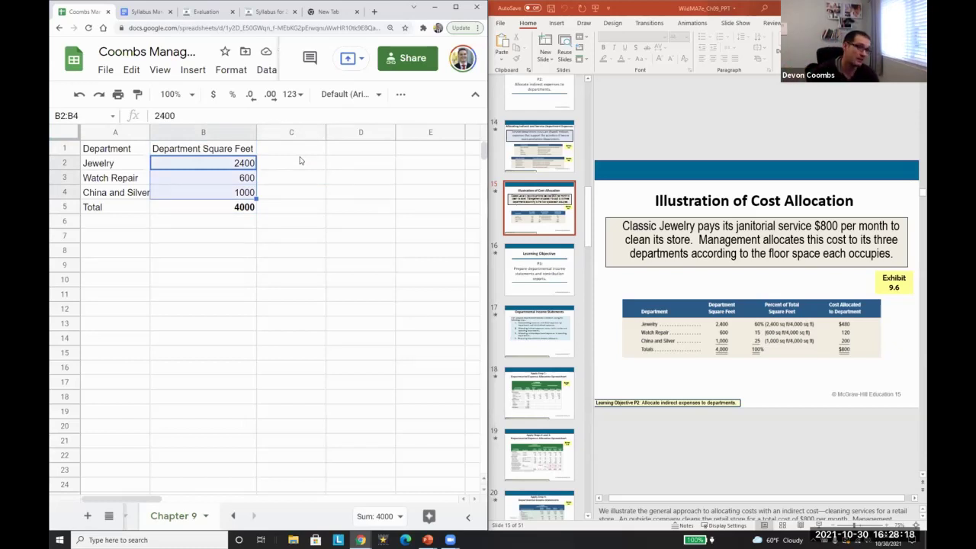
key(Left)
key(Right)
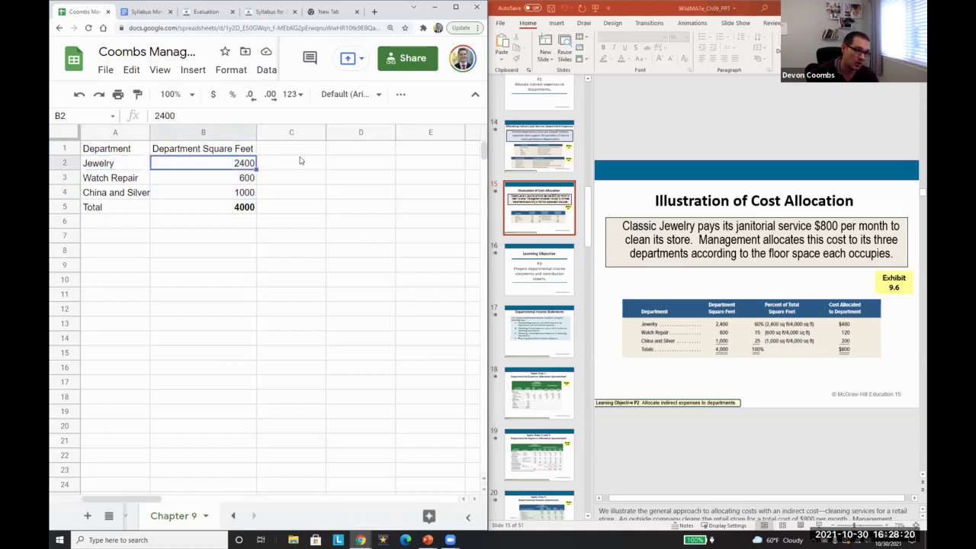
key(Left)
key(Down)
key(Right)
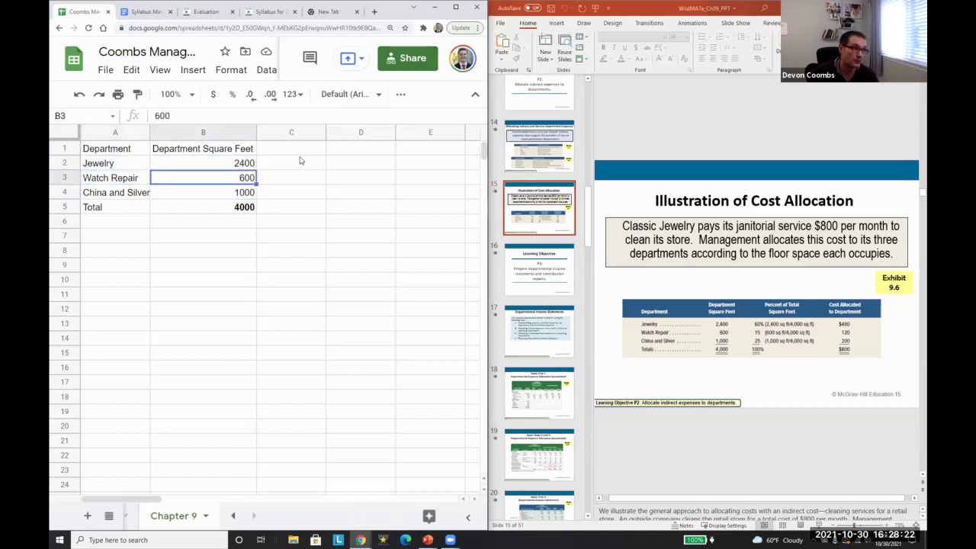
key(Right)
key(Up)
key(Up)
text(%)
key(Return)
Enter =B2/B5 in C2 and format Jewelry's share as a percentage (60%)
text(=B2/)
key(Left)
key(Down)
key(Down)
key(Down)
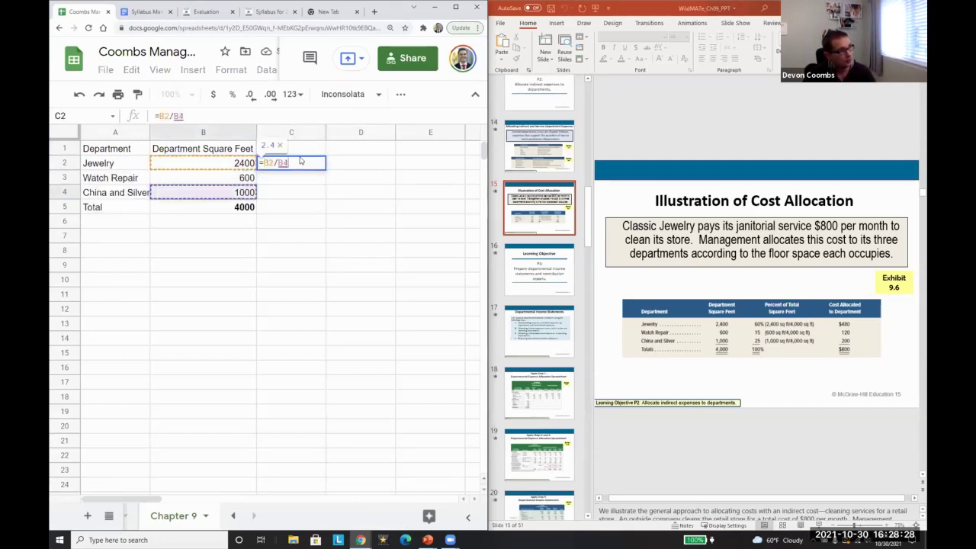
key(Return)
click(300, 158)
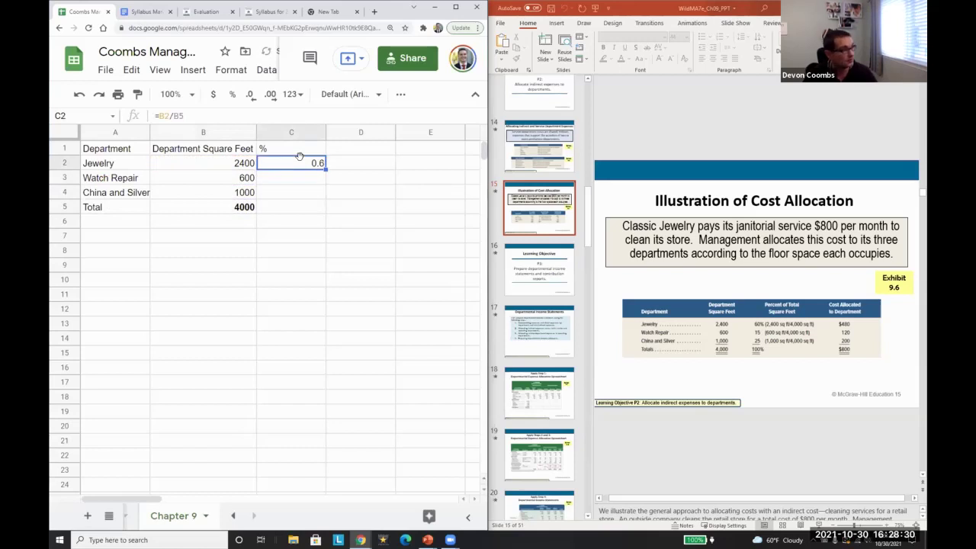
click(233, 94)
key(Down)
Enter =B3/B5 and =B4/B5 in C3:C4 and format them as percentages (15%, 25%)
text(=)
key(Left)
text(./)
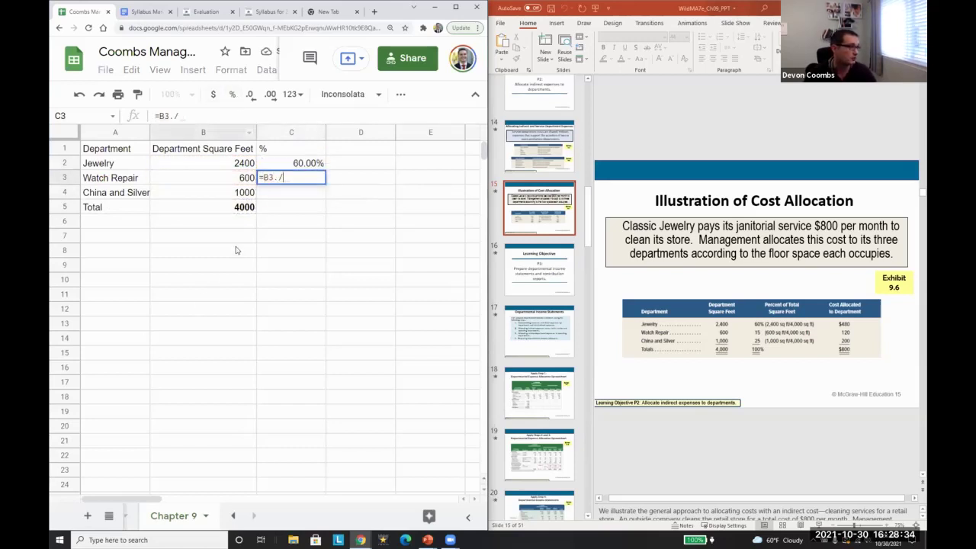
key(Left)
key(Down)
key(Down)
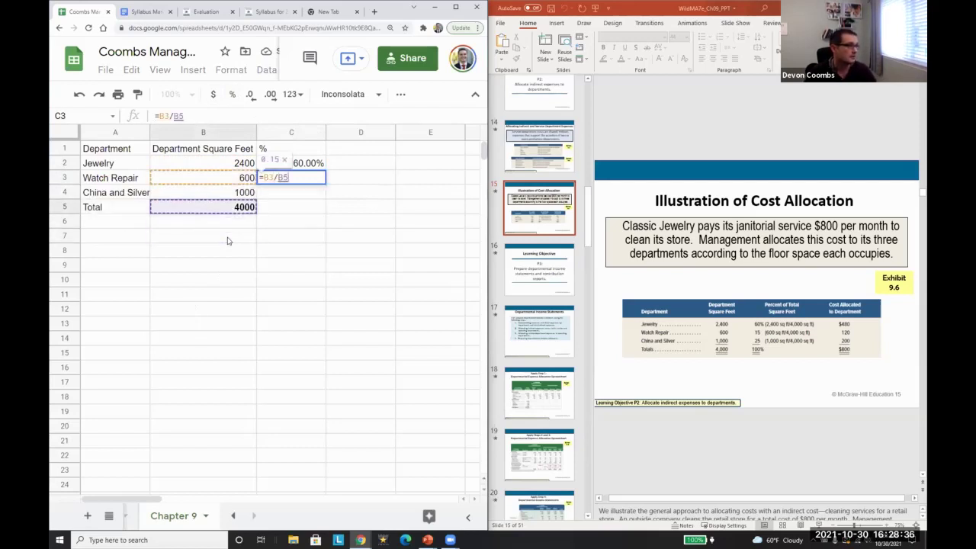
key(Return)
text(=)
key(Left)
text(/)
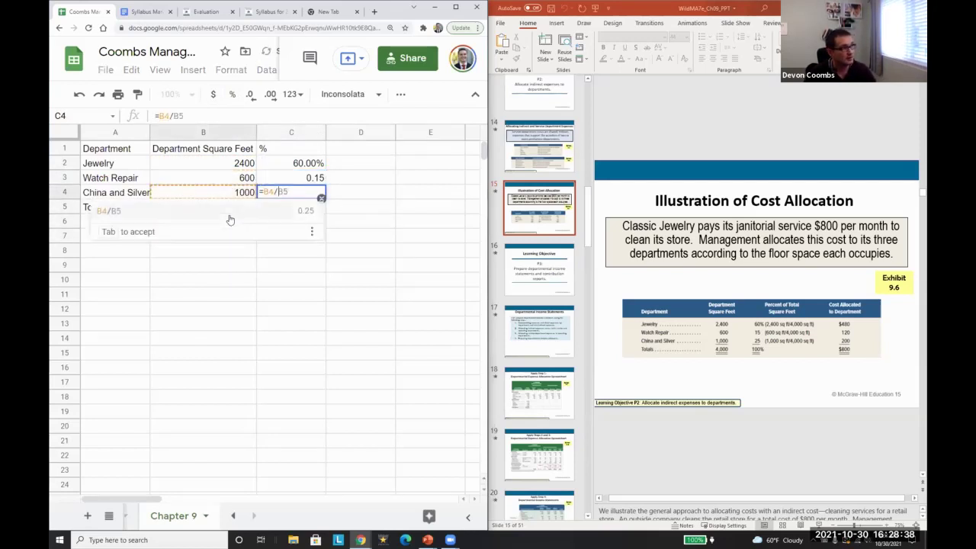
key(Left)
key(Down)
key(Down)
key(Down)
key(Up)
key(Up)
key(Return)
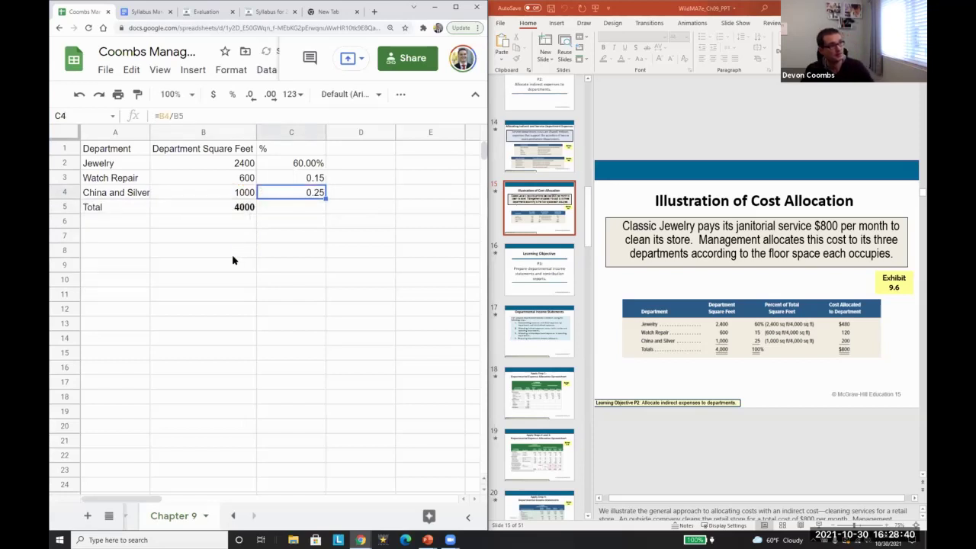
key(shift+Up)
click(232, 96)
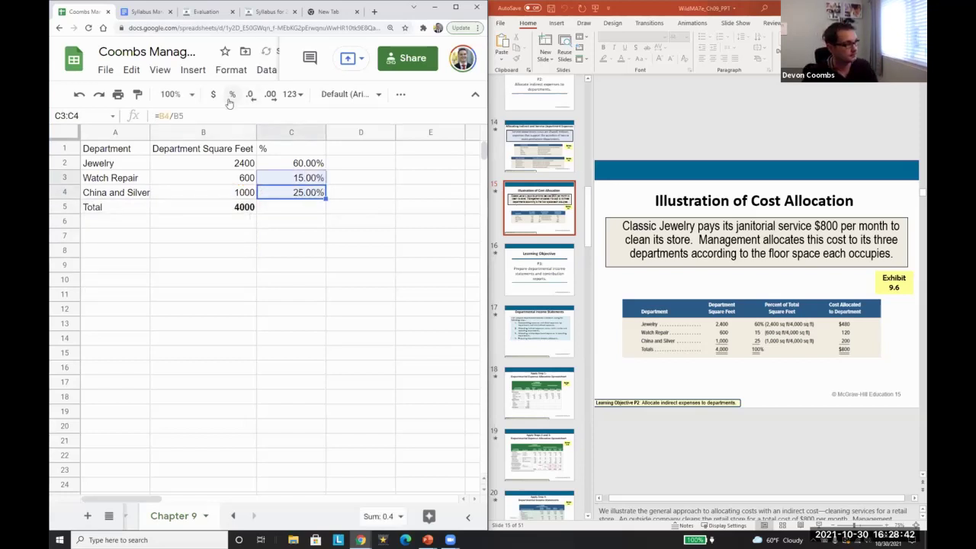
Total the % column in C5 with =SUM(C2:C4), a bold 100%
key(Down)
text(=sum()
key(Up)
key(shift+Up)
key(shift+Up)
key(Return)
key(ctrl+b)
key(Right)
key(Up)
key(Up)
key(Up)
key(Right)
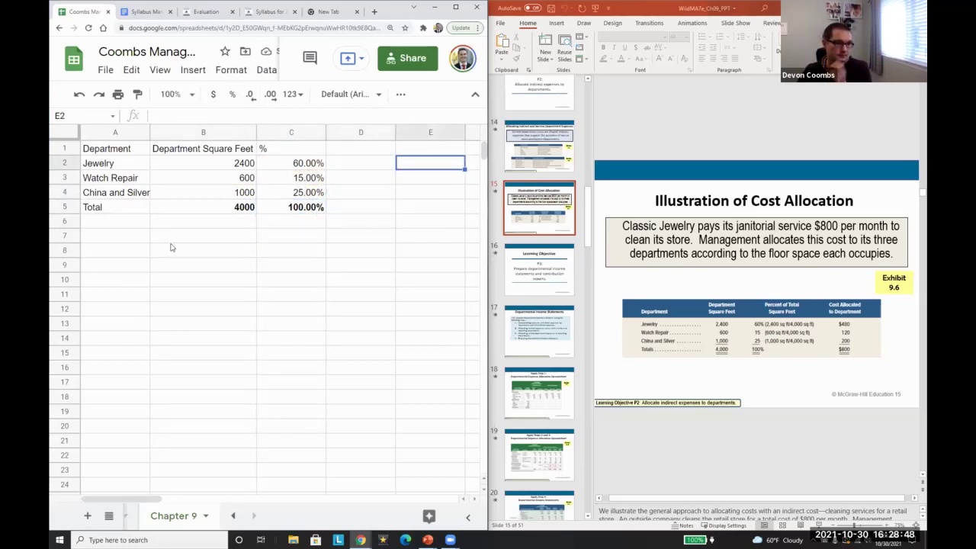
key(Left)
key(Up)
Add a Total Cost heading in D1 with 800 for each of the three departments
text(Total Cost)
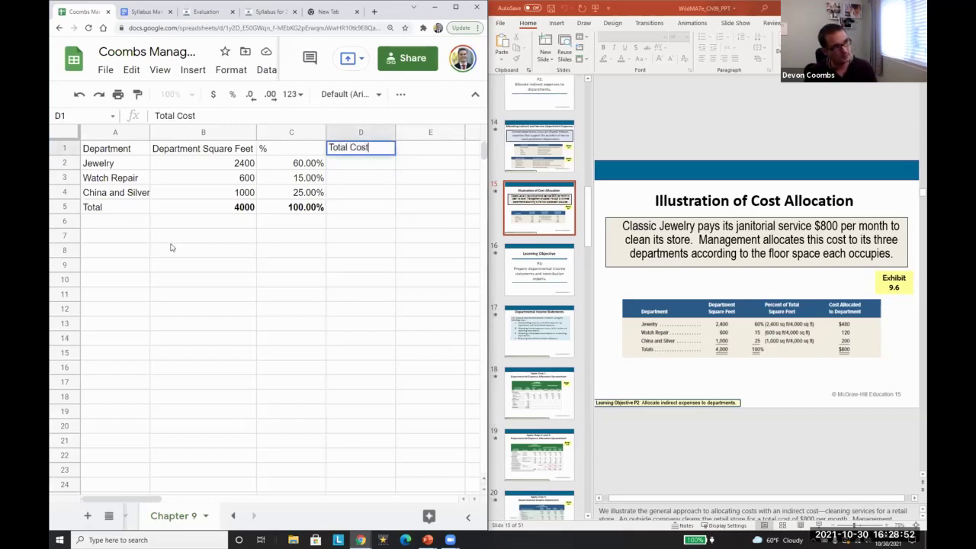
key(Return)
text(800)
key(Return)
text(800)
key(Return)
text(800)
key(Return)
Add an Allocated Cost heading in E1 and fill =C2*D2 down E2:E4
key(Right)
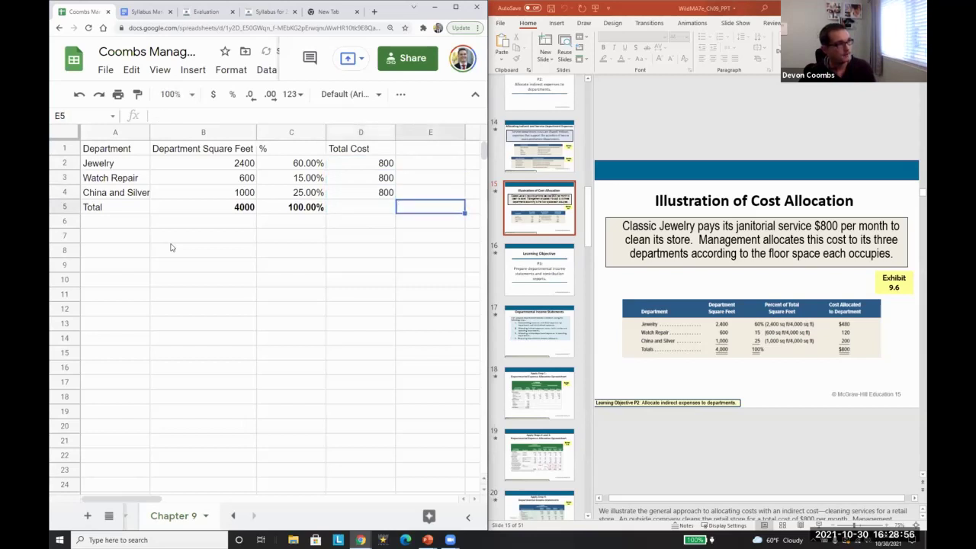
key(Up)
key(Up)
key(Up)
key(Up)
text(Allocated Cost)
key(Return)
text(=C2)
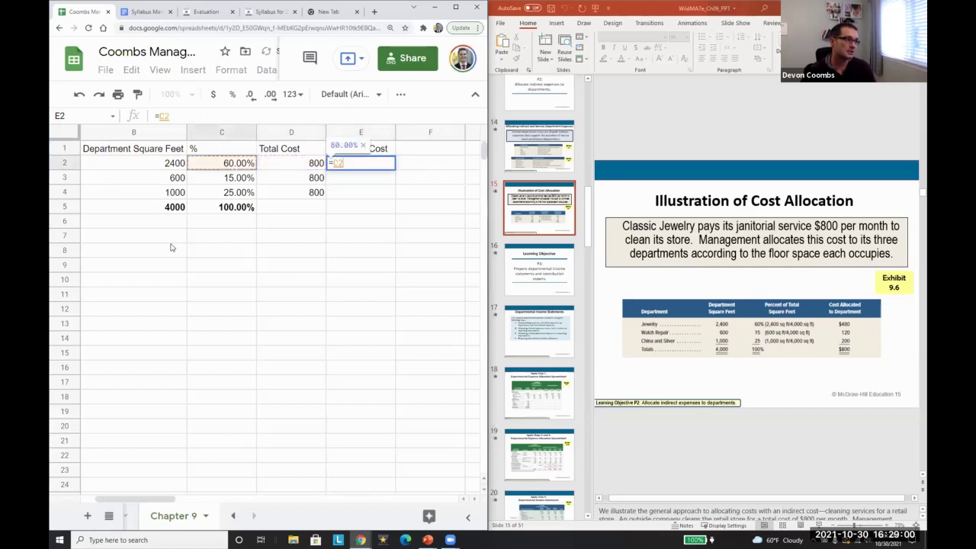
text(*D2)
key(Return)
key(shift+Down)
text(120 200)
Total the allocated costs in E5 with =SUM(E2:E4) and format E2:E5 as dollars
key(Down)
key(Down)
text(=sum(*)
key(Return)
key(Up)
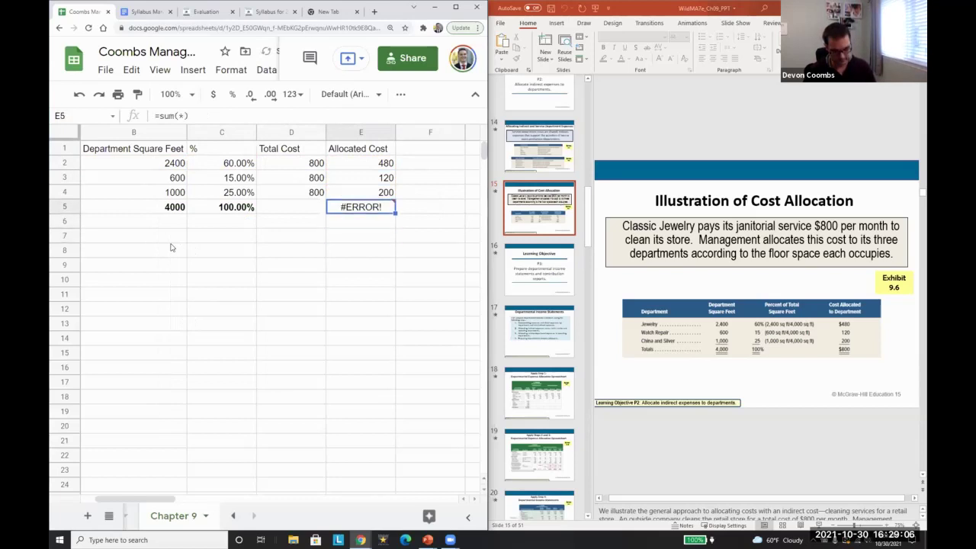
text(=sum()
key(Up)
key(shift+Up)
key(shift+Up)
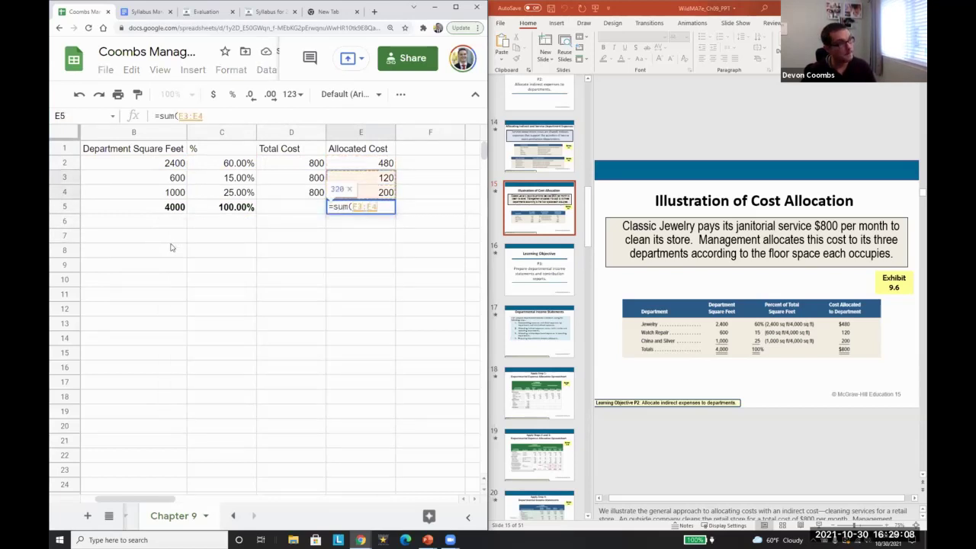
key(Return)
key(Up)
key(shift+Up)
key(shift+Up)
key(shift+Up)
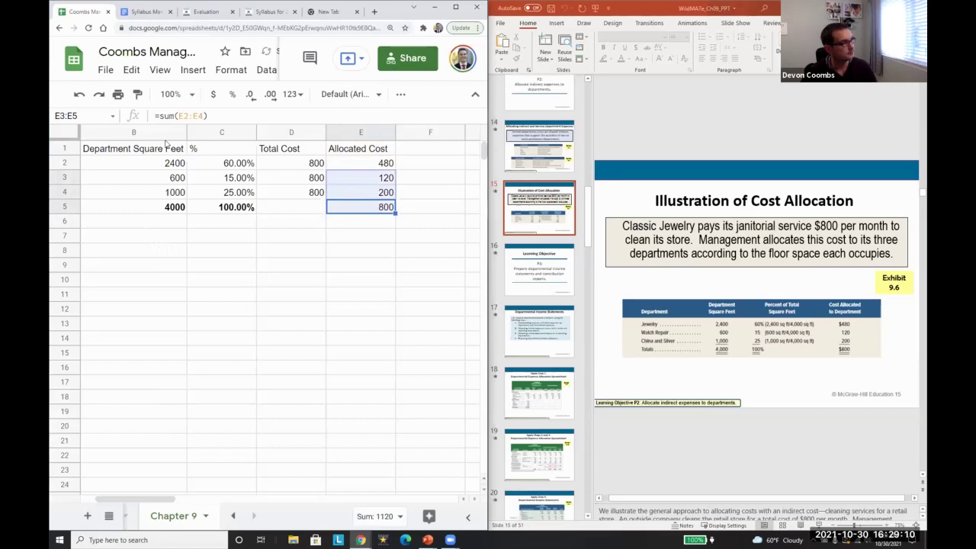
click(214, 94)
Check the total and each department's allocated cost formula ($480, $120, $200)
key(Down)
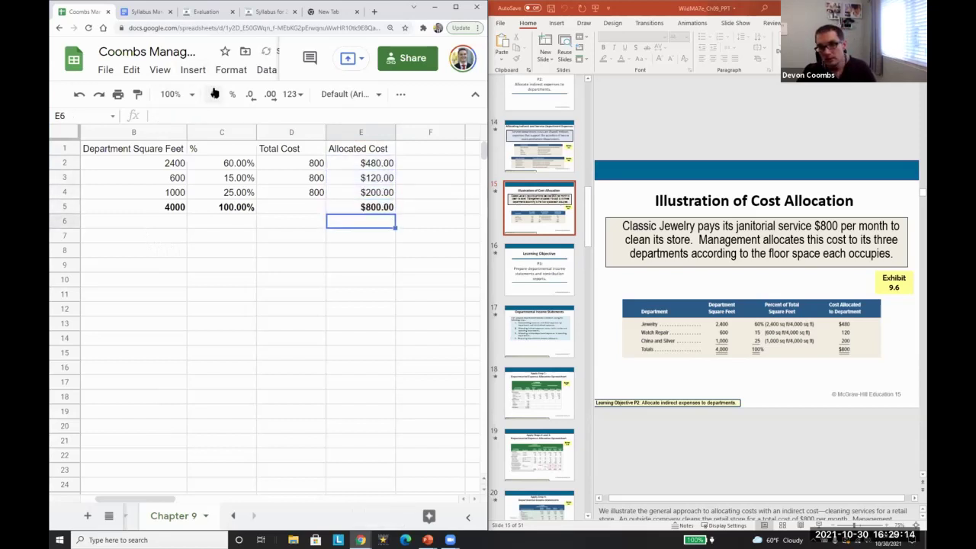
key(Up)
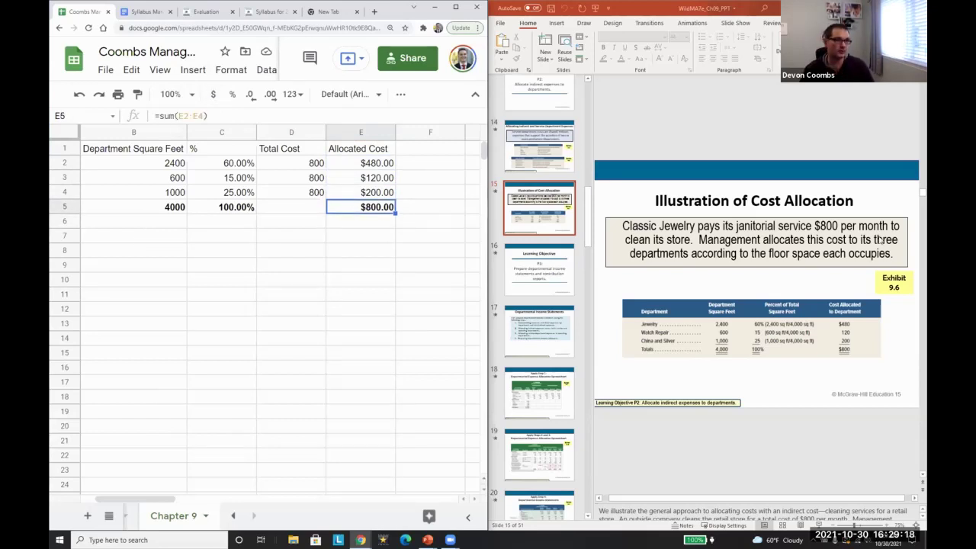
key(Left)
key(Left)
key(Up)
key(Up)
key(Left)
key(Left)
key(Up)
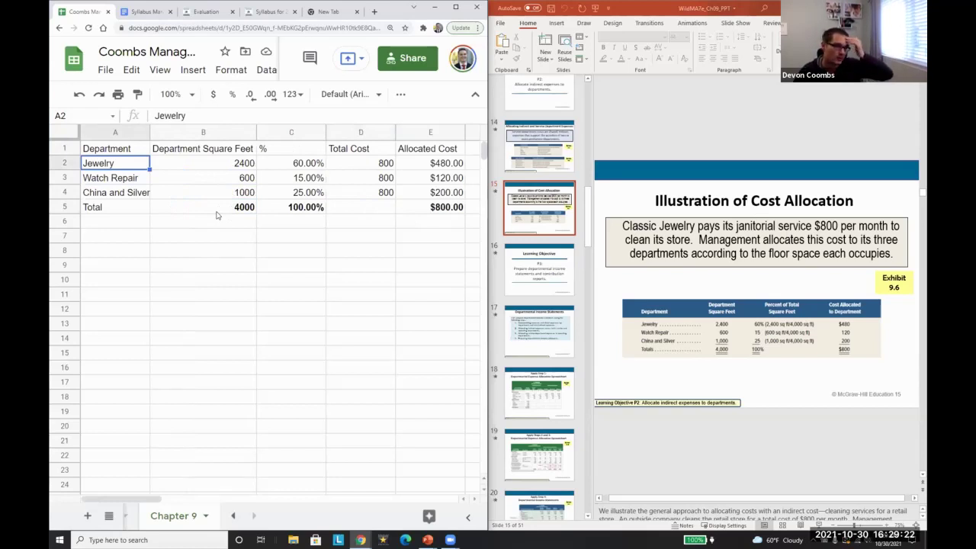
key(Right)
key(Right)
key(Right)
key(Right)
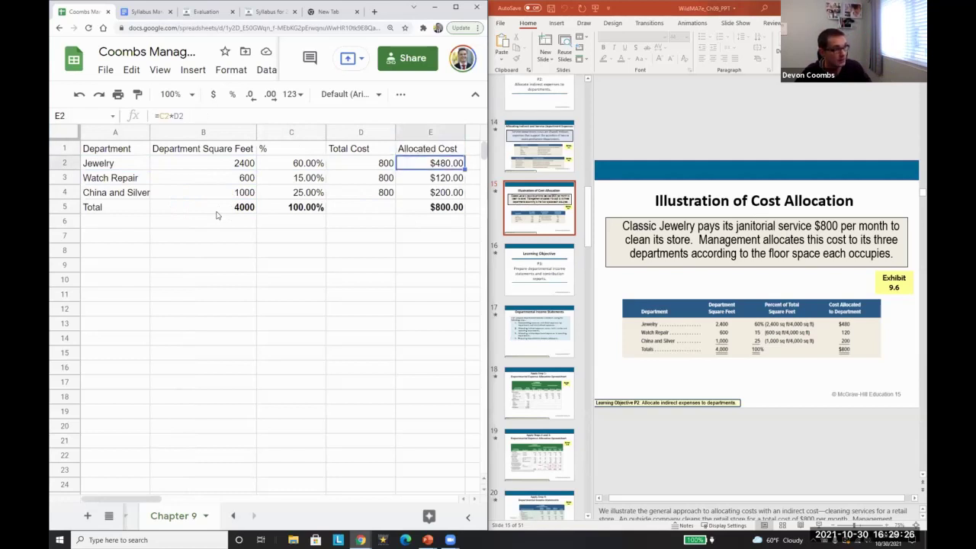
key(Down)
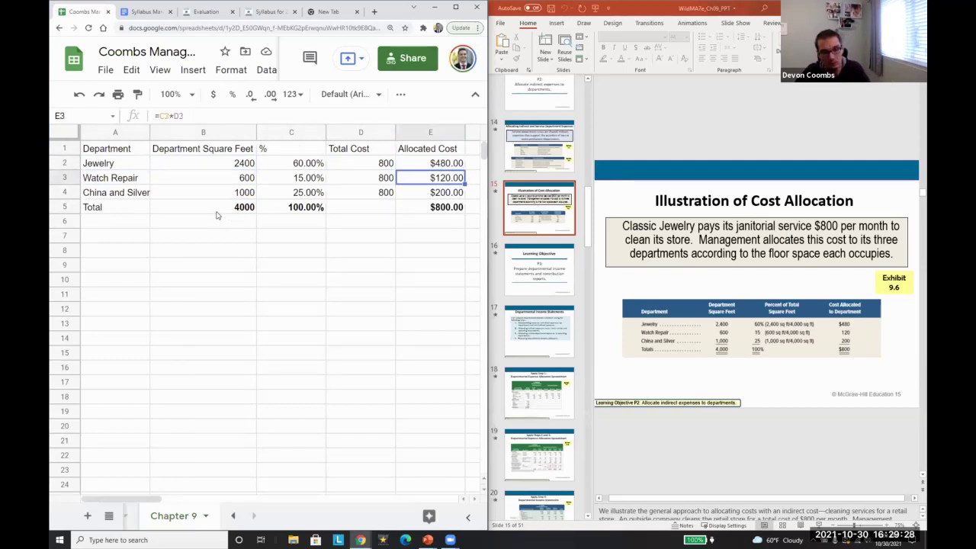
key(Down)
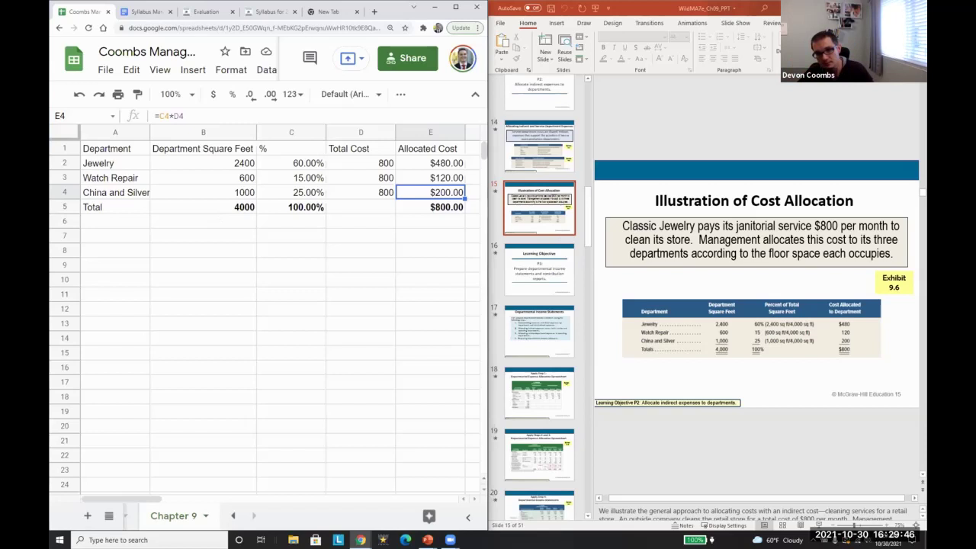
Go to slide 16, Learning Objective P3 on departmental income statements
click(517, 287)
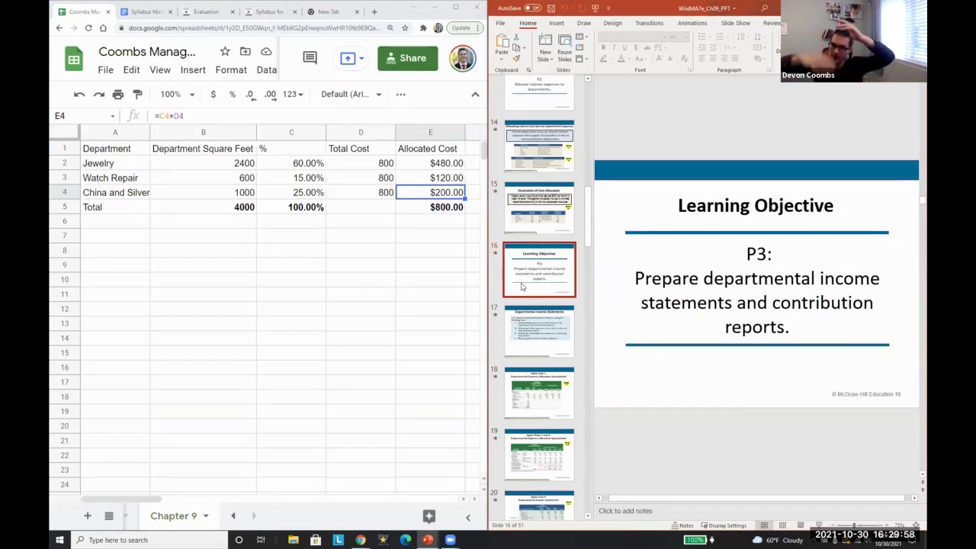
Move to the Departmental Income Statements slide and briefly highlight its first listed steps
click(529, 324)
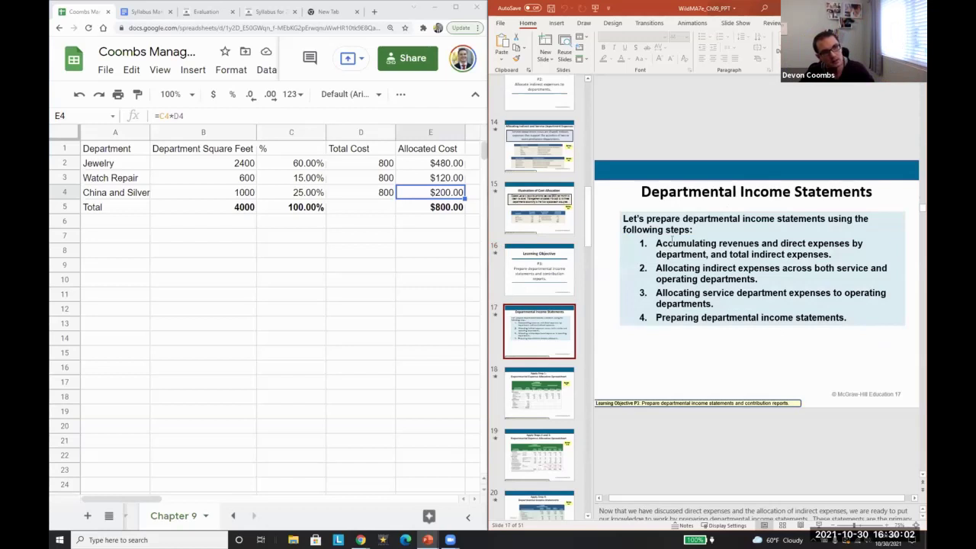
drag(657, 242, 701, 294)
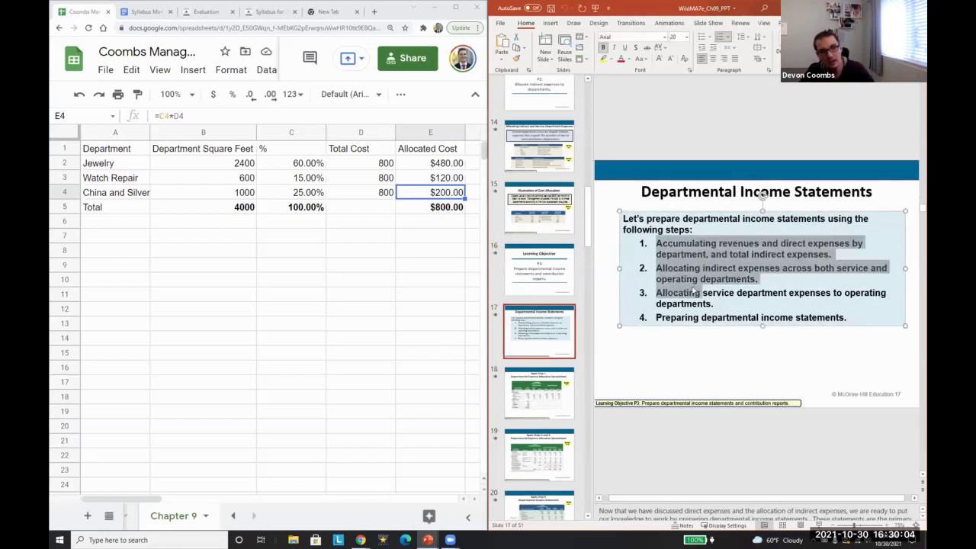
click(711, 334)
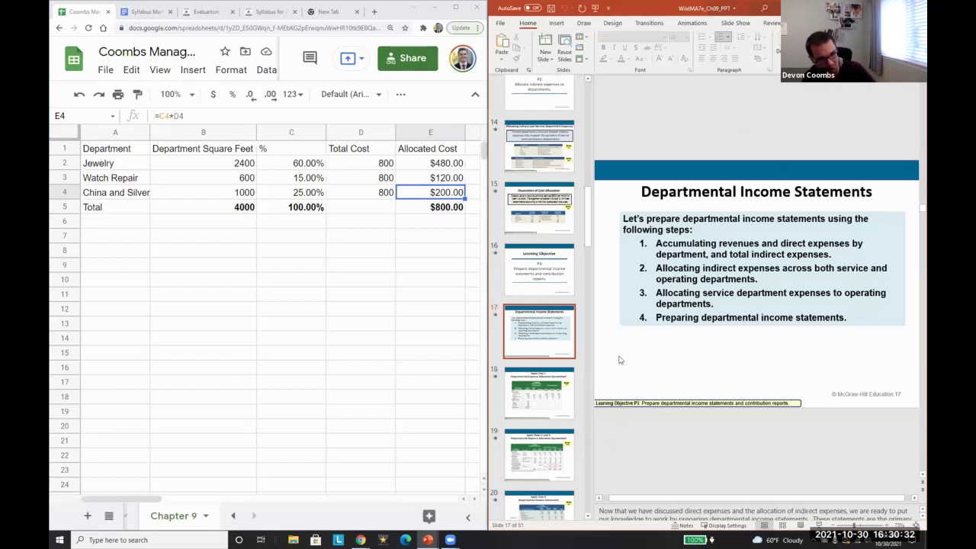
Open slide 18, Apply Step 1, and scroll to the left edge of A-1 Hardware's spreadsheet exhibit
click(560, 386)
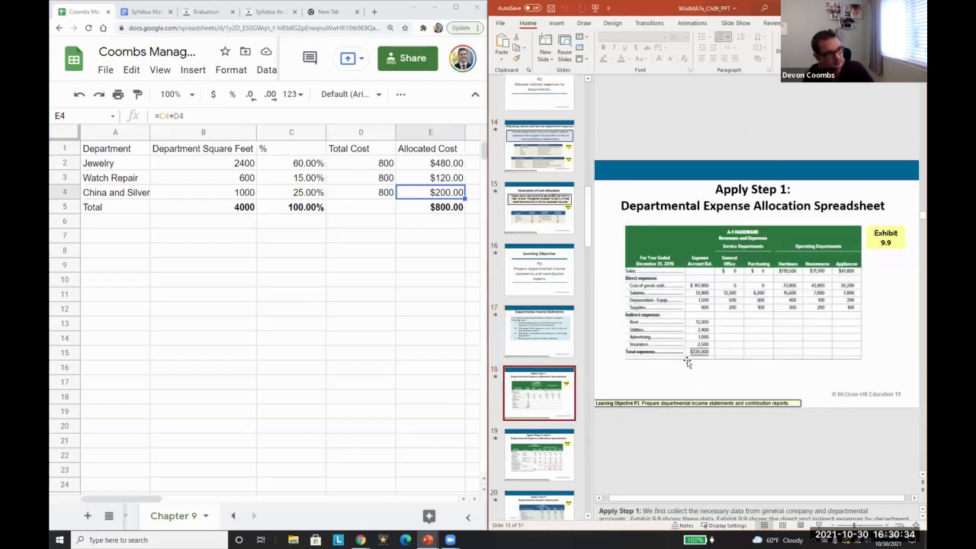
scroll(711, 352, up, 1)
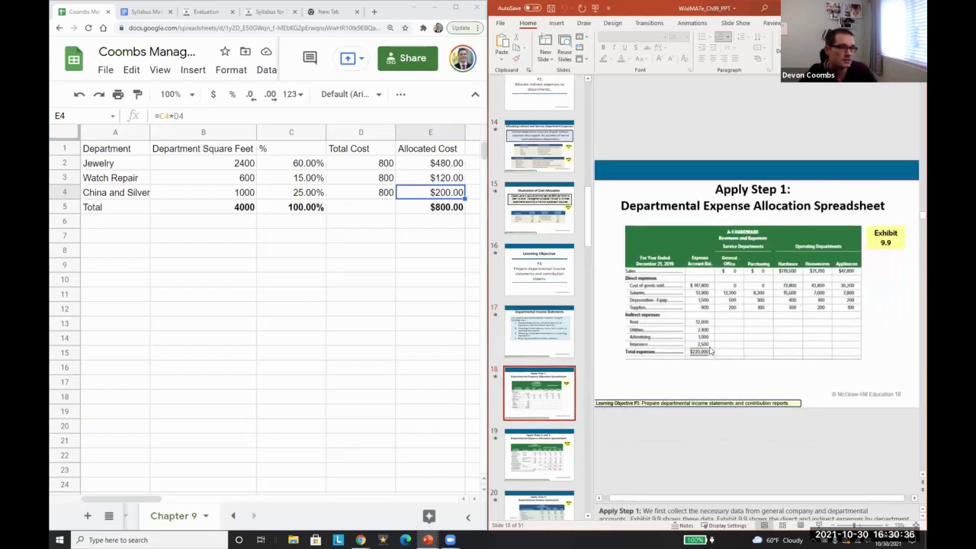
mouse_move(587, 276)
mouse_down()
mouse_move(563, 277)
mouse_move(585, 276)
mouse_up()
drag(697, 500, 661, 496)
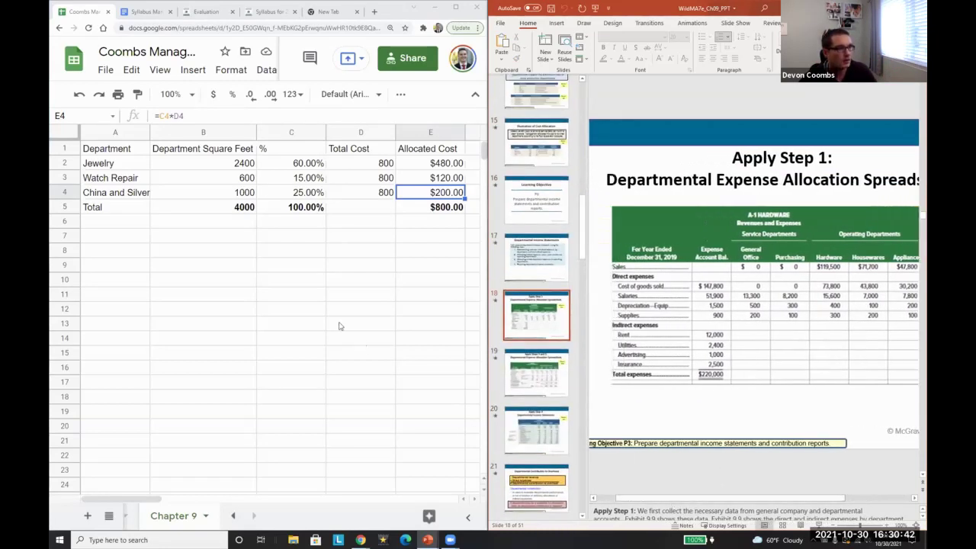
Starting in A8, enter the labels 2019 YE, Sales, and a bold Direct Expenses heading
click(288, 303)
key(Left)
key(Up)
key(Up)
key(Up)
text(For thee Yea)
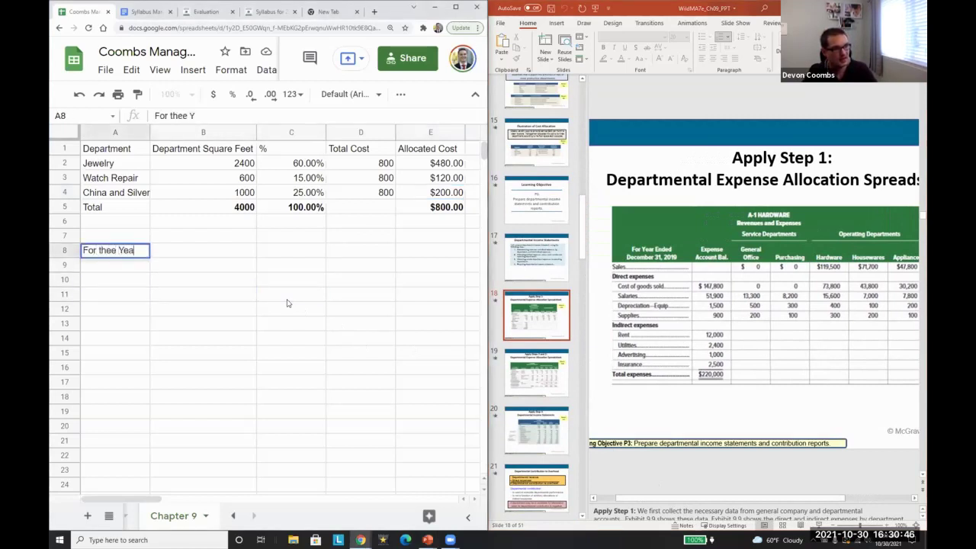
text(r)
key(BackSpace)
key(BackSpace)
key(BackSpace)
key(BackSpace)
key(BackSpace)
key(BackSpace)
key(BackSpace)
key(BackSpace)
key(BackSpace)
key(BackSpace)
key(BackSpace)
key(BackSpace)
key(BackSpace)
text(2019 YE)
key(Return)
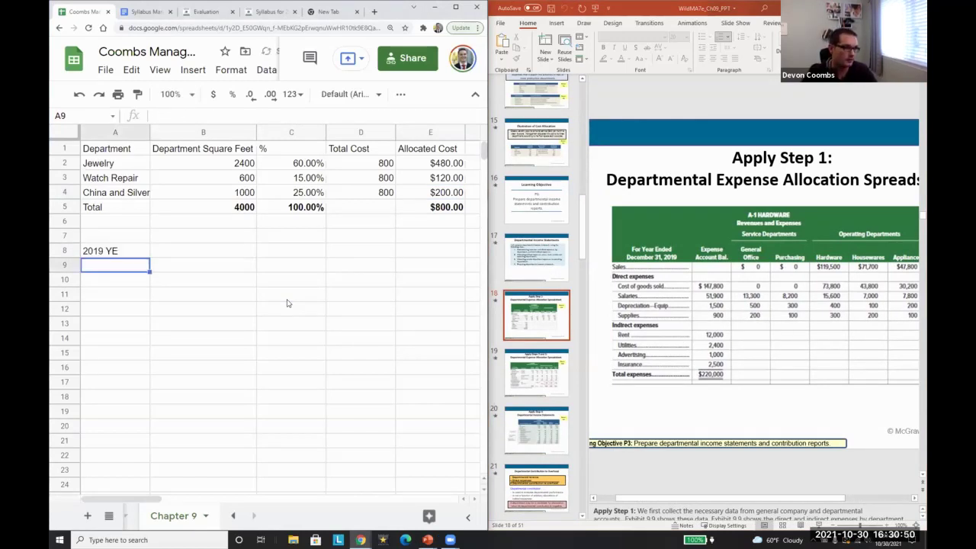
text(Sales)
key(Return)
text(Direct Expenses)
key(Return)
key(Up)
key(ctrl+b)
key(Down)
key(Down)
key(Down)
key(Up)
key(Up)
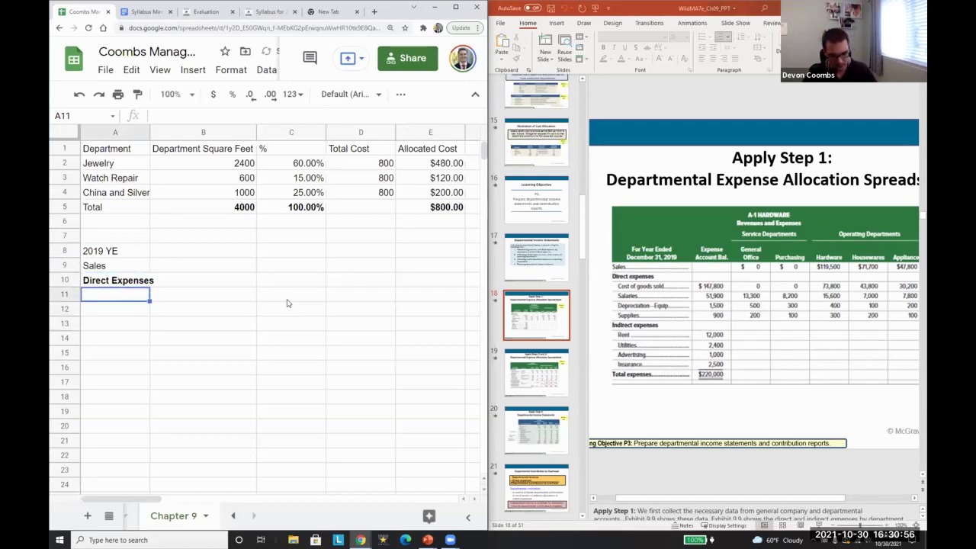
List the direct expense items COGS, Salaries, Depreciation Equipment and Supplies below the heading
text(COGS)
key(Return)
text(Salaries)
key(Return)
text(Di)
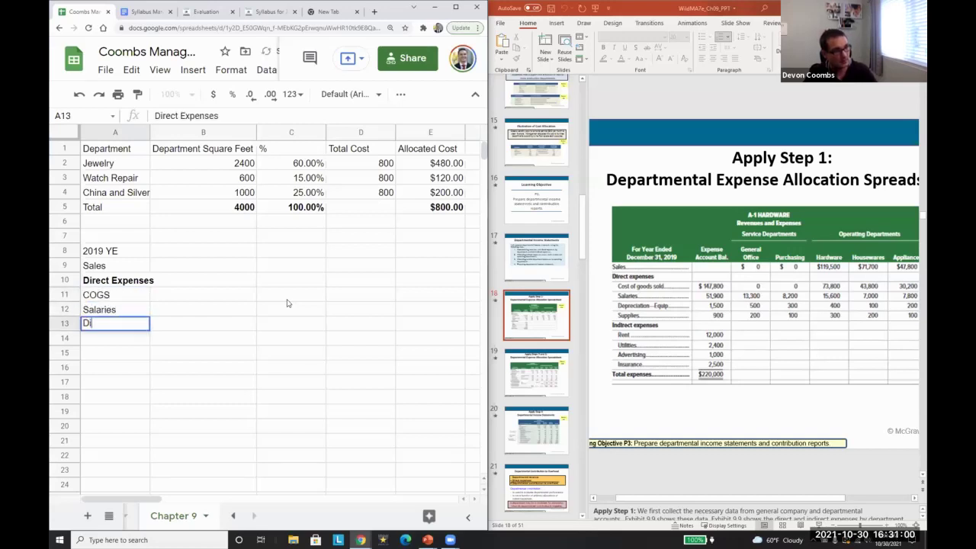
key(BackSpace)
text(epreciat)
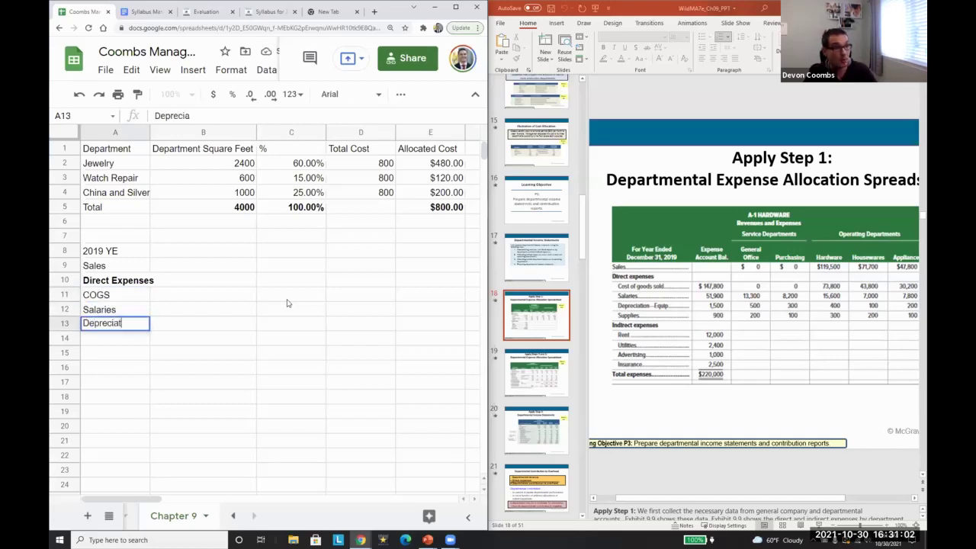
text(ion Equipment)
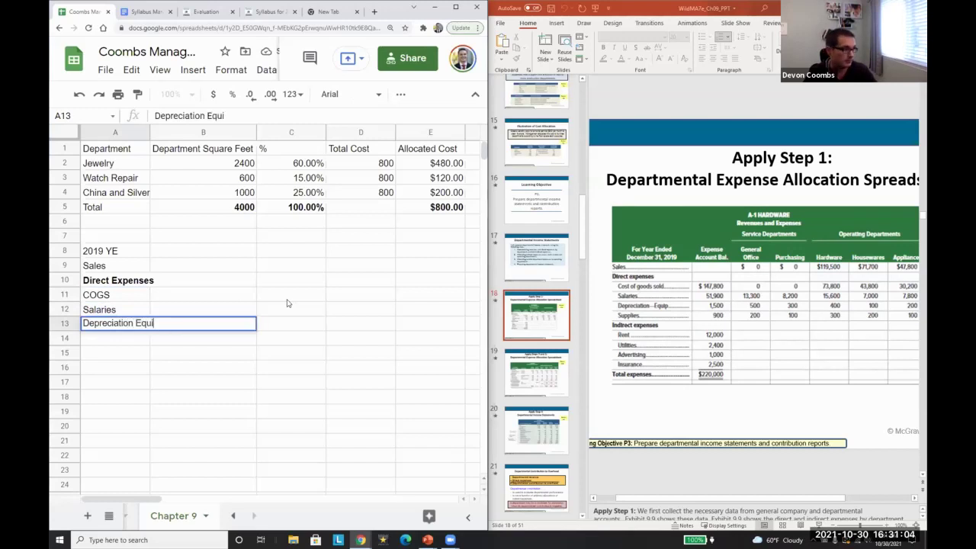
key(Return)
text(Supplies)
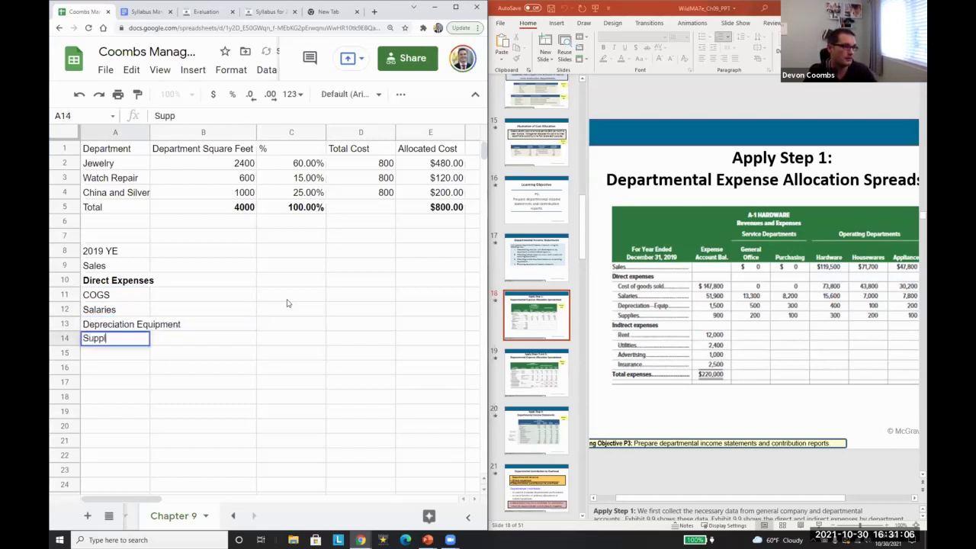
key(Return)
Add a bold Indirect Expenses heading with Rent, Utilities, Adversting and Insurance beneath it
key(ctrl+b)
text(Indire)
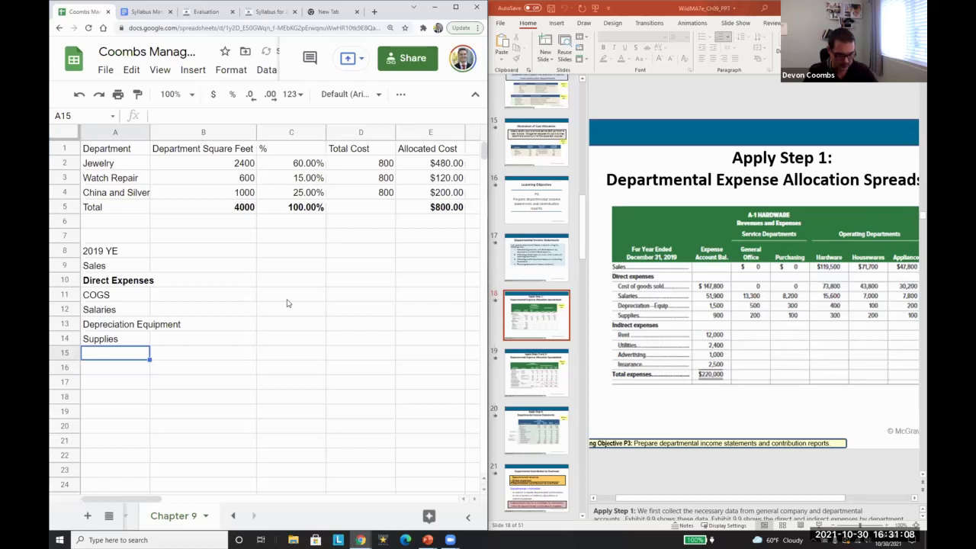
text(ct Expenses)
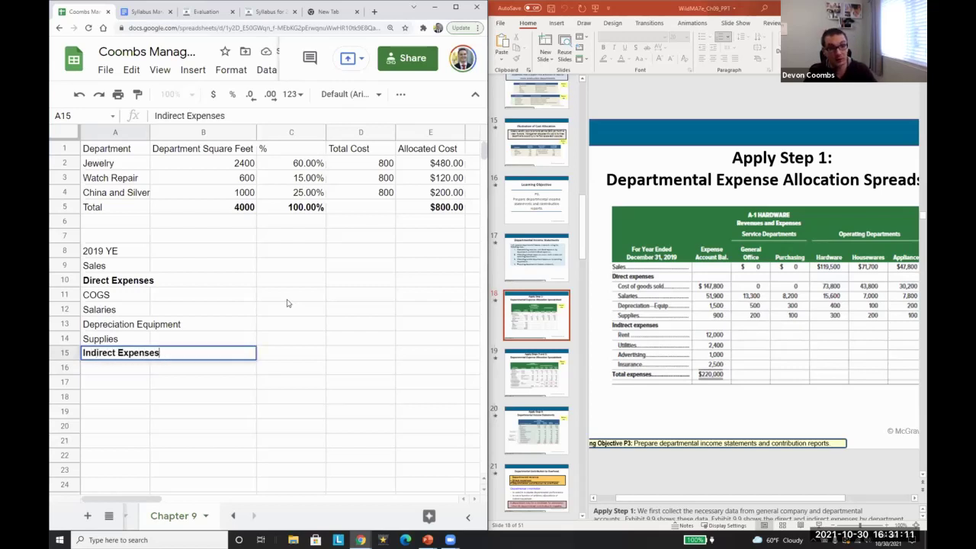
key(Return)
text(Rent)
key(Return)
text(Utilities)
key(Return)
text(Adverstit)
key(BackSpace)
text(ng)
key(Return)
text(Insurance)
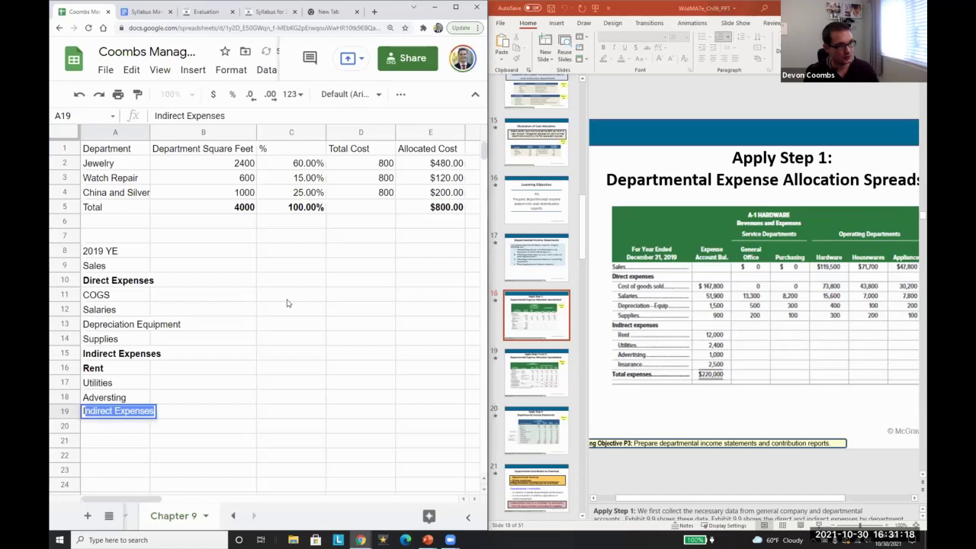
key(Tab)
key(Up)
key(Up)
key(Up)
key(Up)
key(Up)
key(Up)
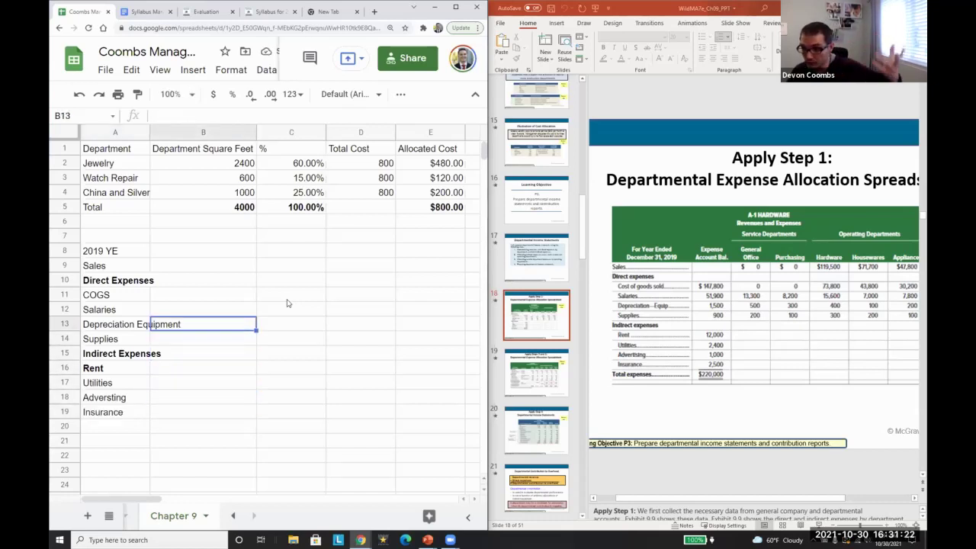
Enter direct expense amounts 147800, 51900, 1500 and 900 in column B, formatted as currency
key(Up)
key(Up)
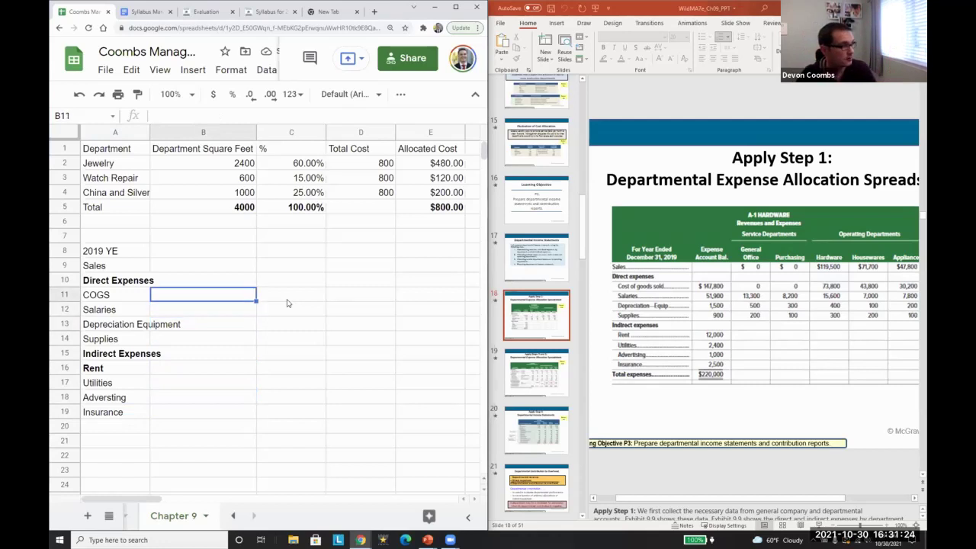
text(147800)
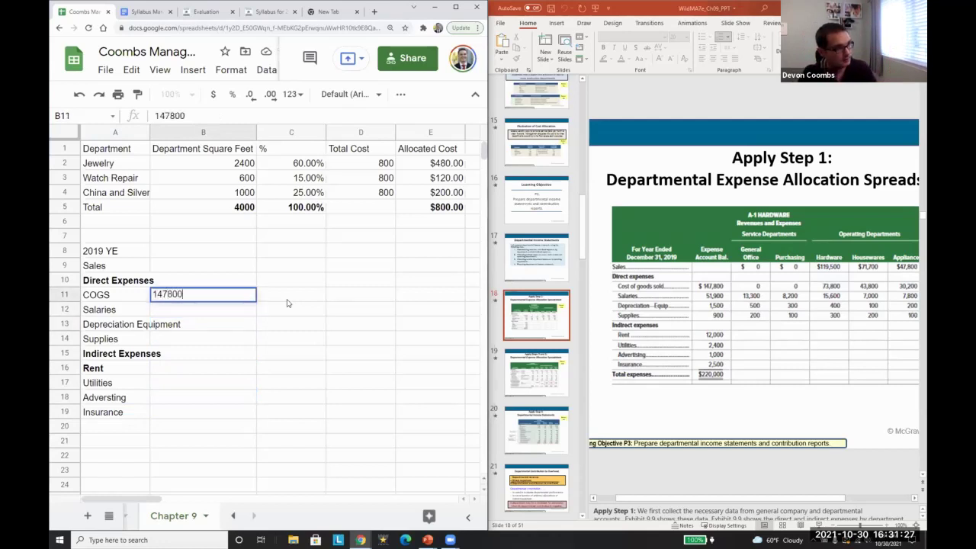
key(Return)
text(51900)
key(Return)
text(1500)
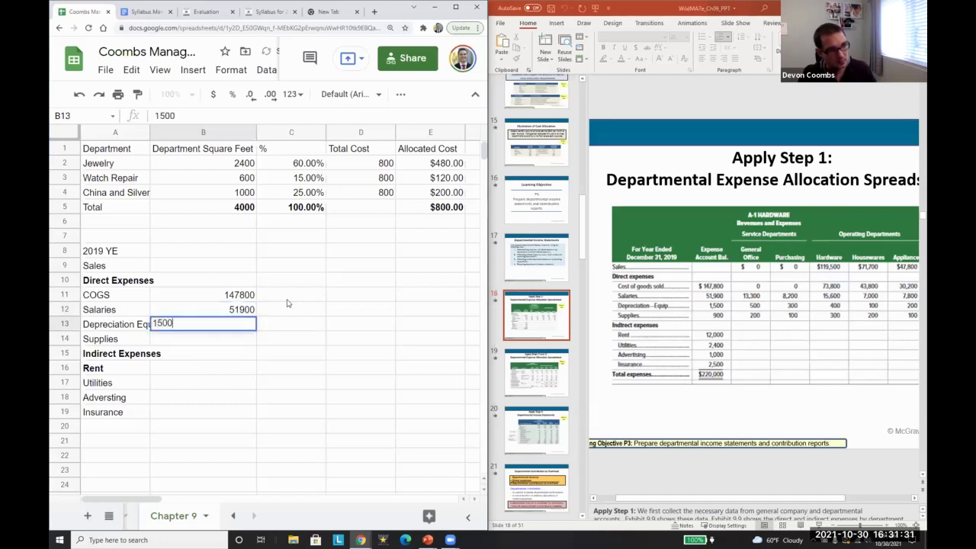
key(Return)
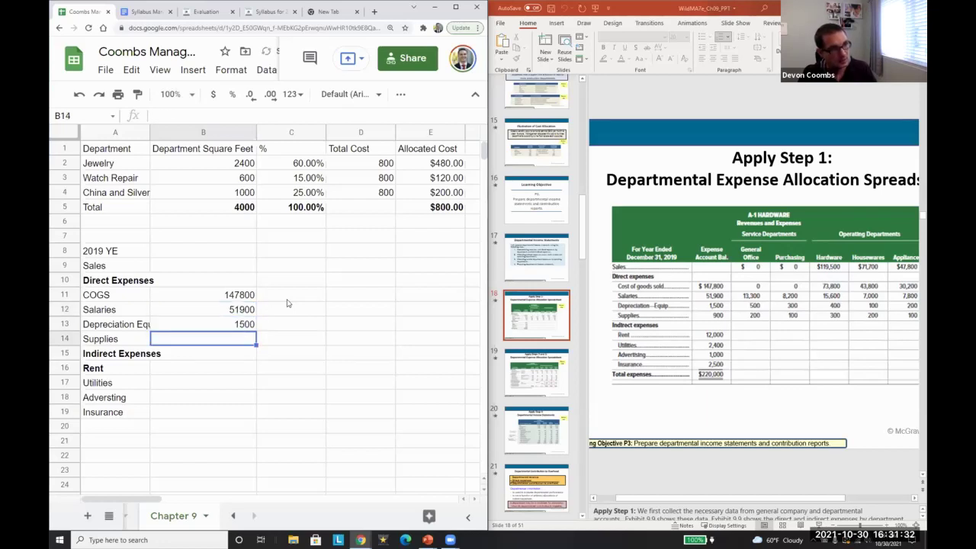
text(90)
key(Return)
key(Up)
key(shift+Up)
key(shift+Up)
key(shift+Up)
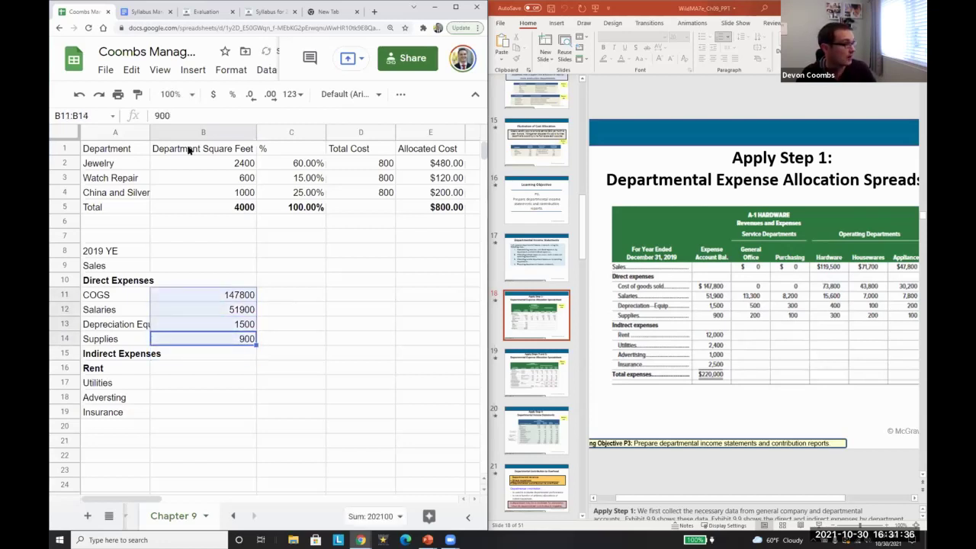
click(212, 94)
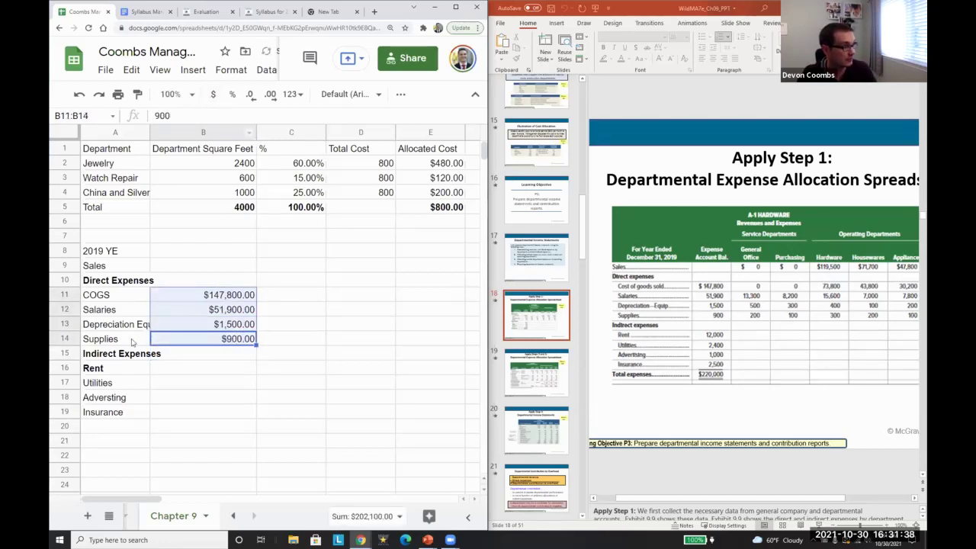
Unbold Rent and enter indirect amounts 12000, 2400, 1000 and 2500 as currency
key(Down)
key(Down)
key(Left)
key(ctrl+b)
key(Right)
text(1200)
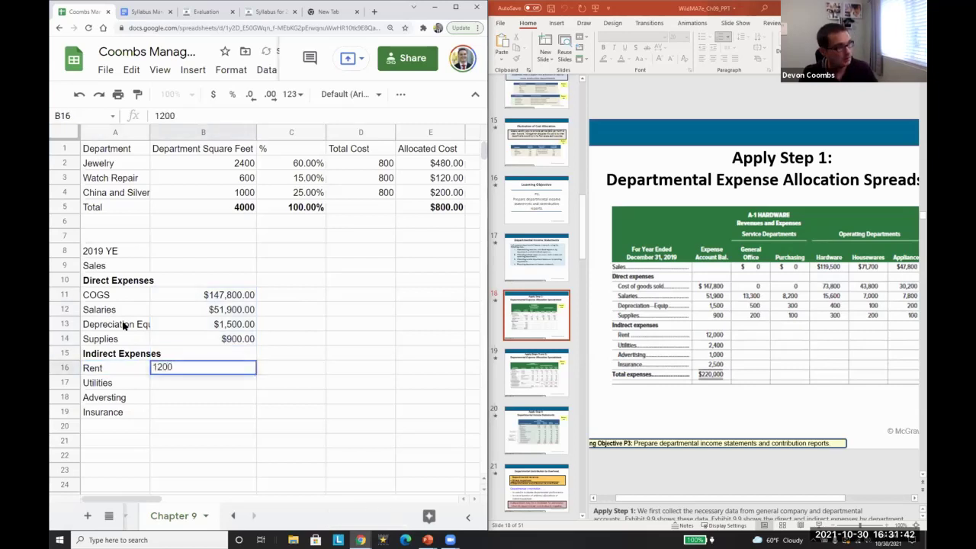
text(0)
key(Return)
text(2400)
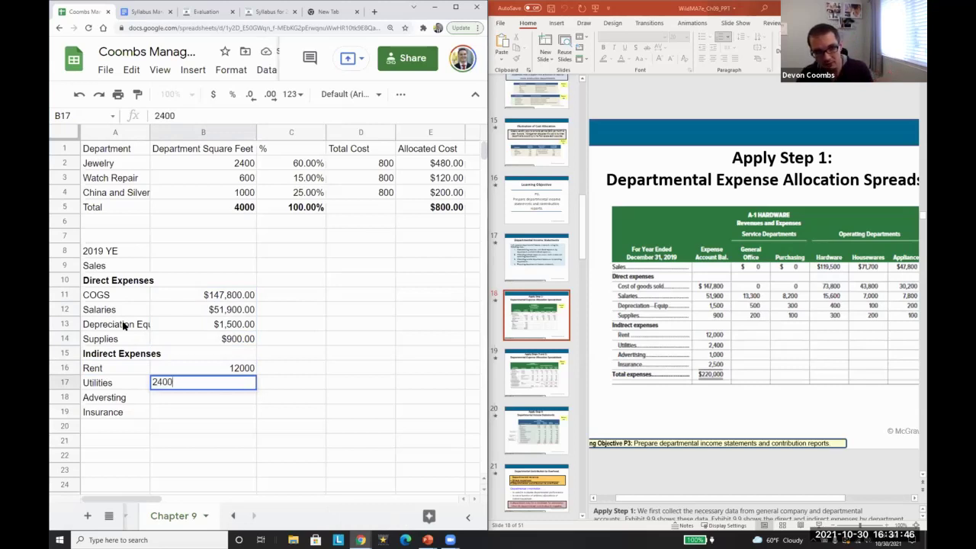
key(Return)
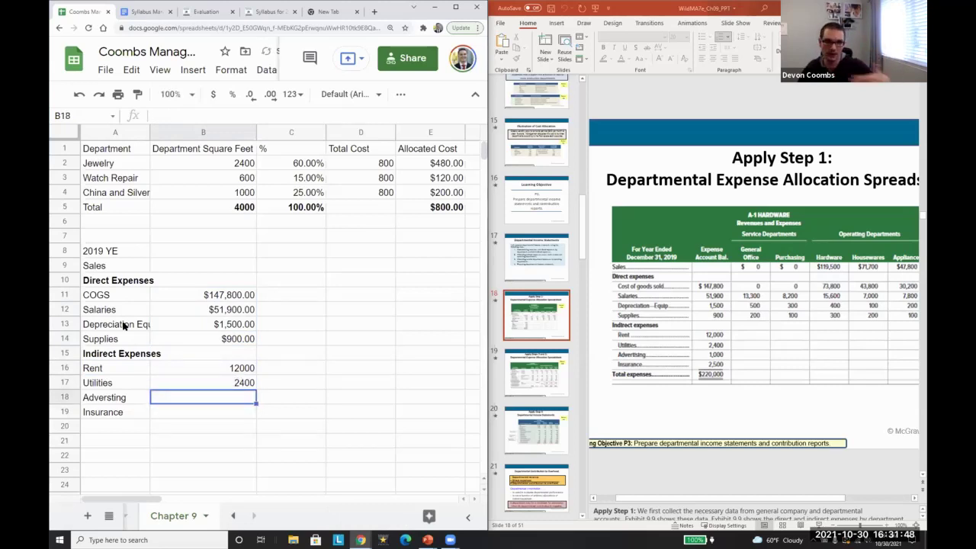
text(1000)
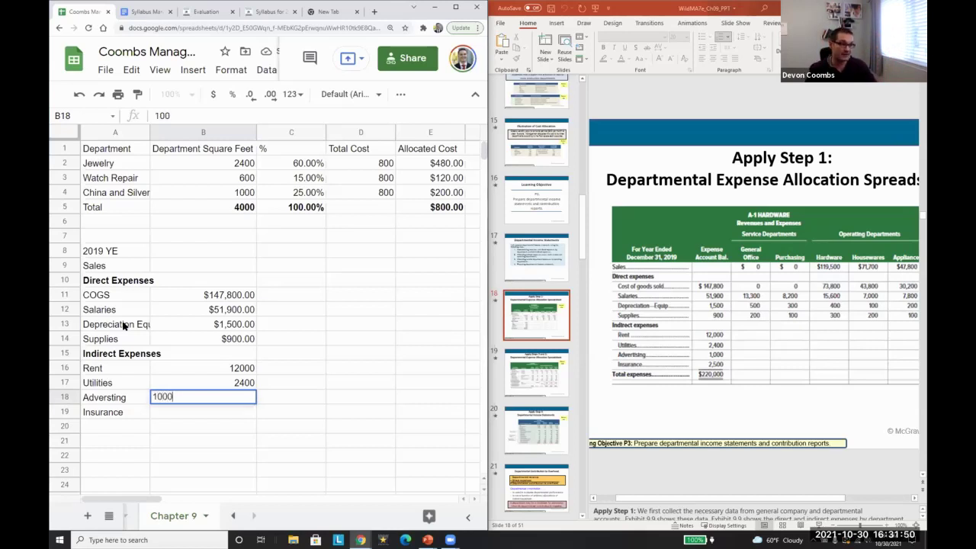
key(Return)
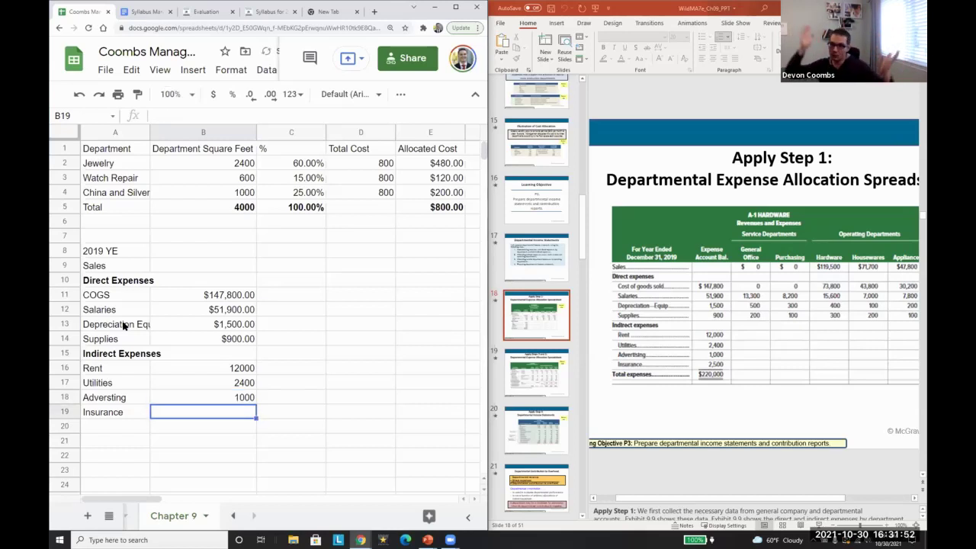
text(2500)
key(Return)
key(Up)
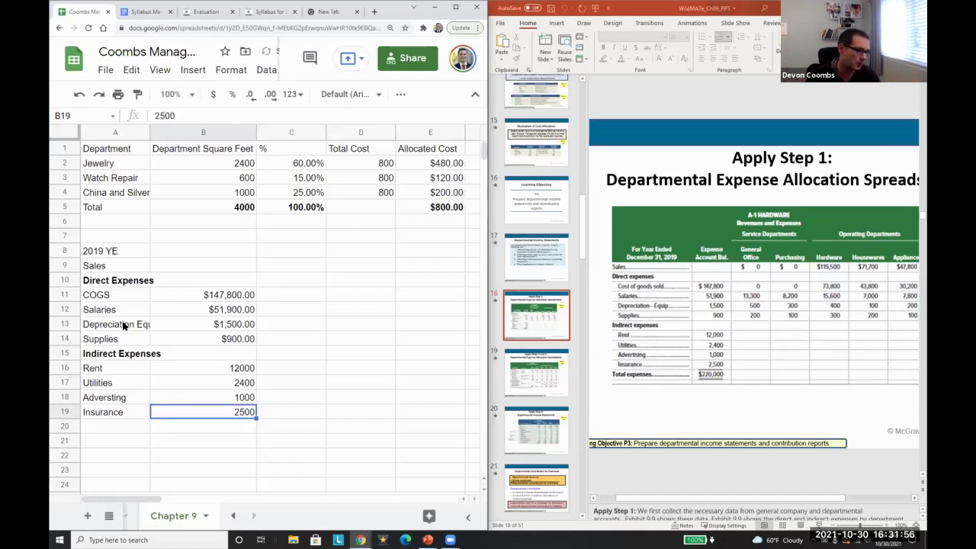
key(shift+Up)
key(shift+Up)
key(shift+Up)
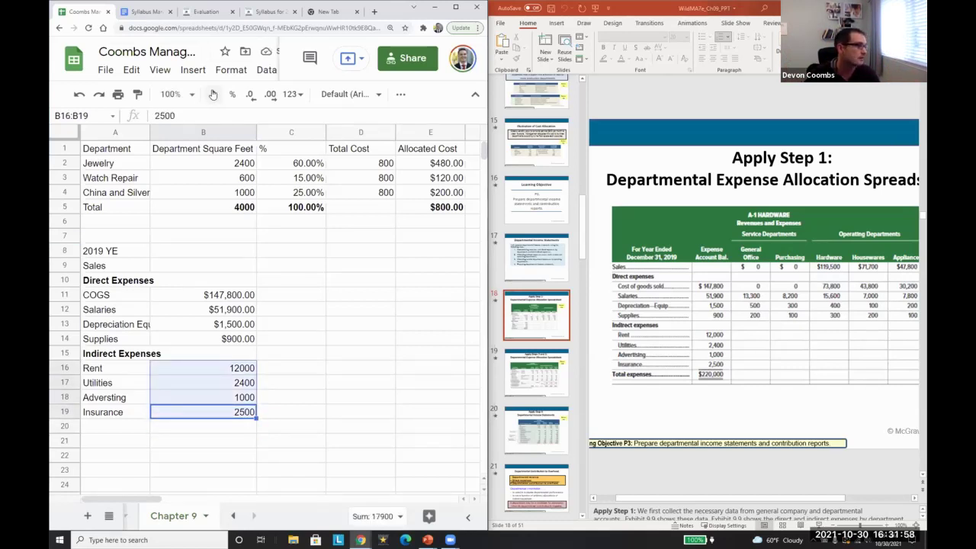
click(214, 94)
Add a bold Total Expenses row with =SUM(B11:B19) totalling $220,000.00
key(Down)
text(=sum)
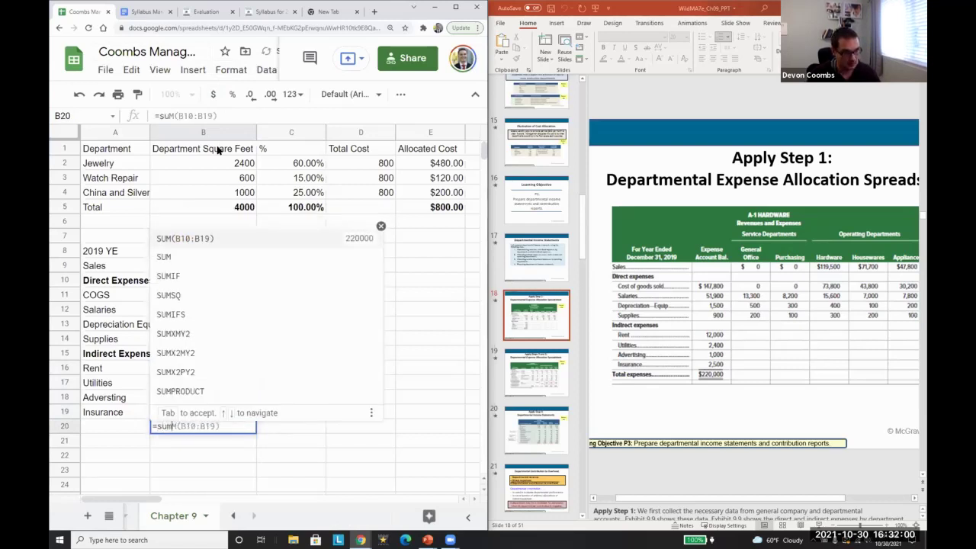
text(()
key(Up)
key(shift+Up)
key(shift+Up)
key(shift+Up)
key(shift+Up)
key(shift+Up)
key(shift+Up)
key(shift+Up)
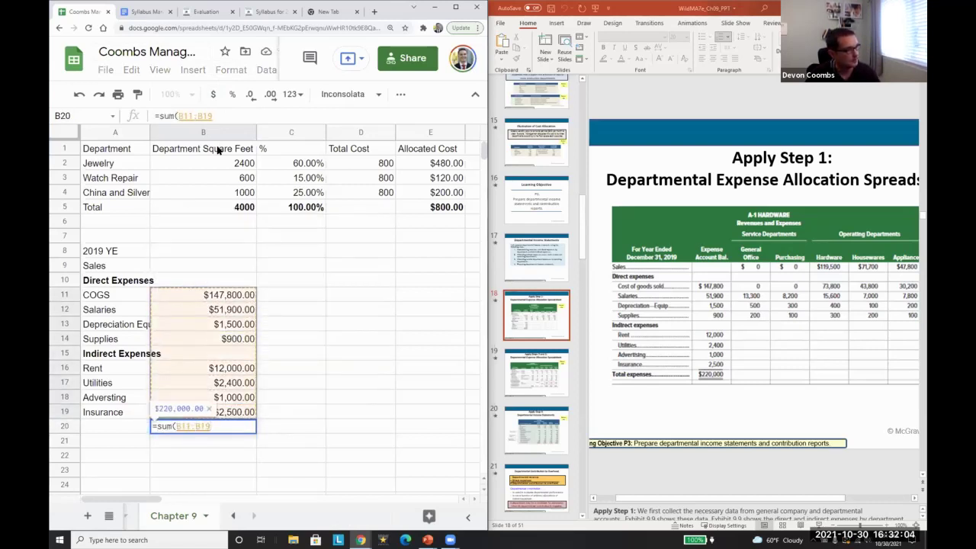
key(Return)
key(Up)
key(Left)
text(Toi)
key(BackSpace)
text(tal Expenses)
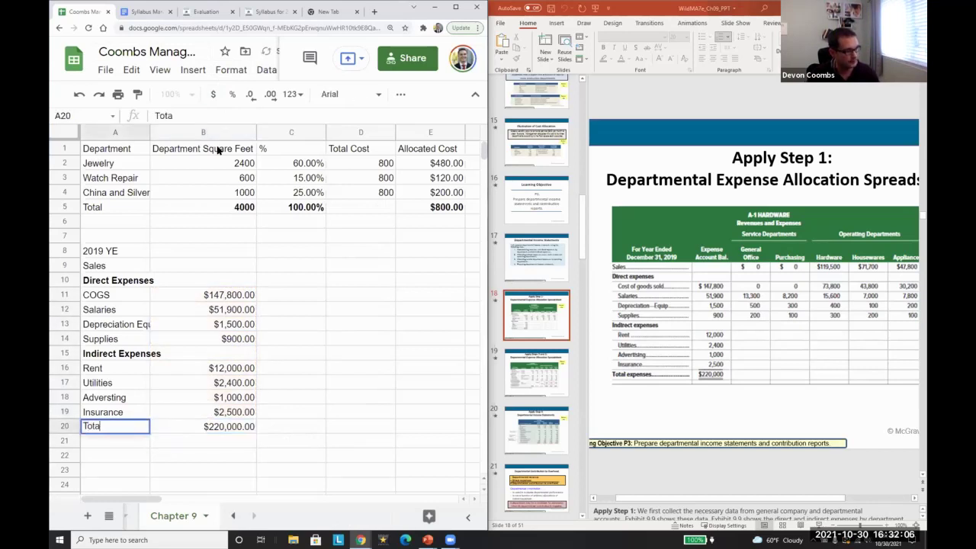
key(Return)
key(Up)
key(ctrl+b)
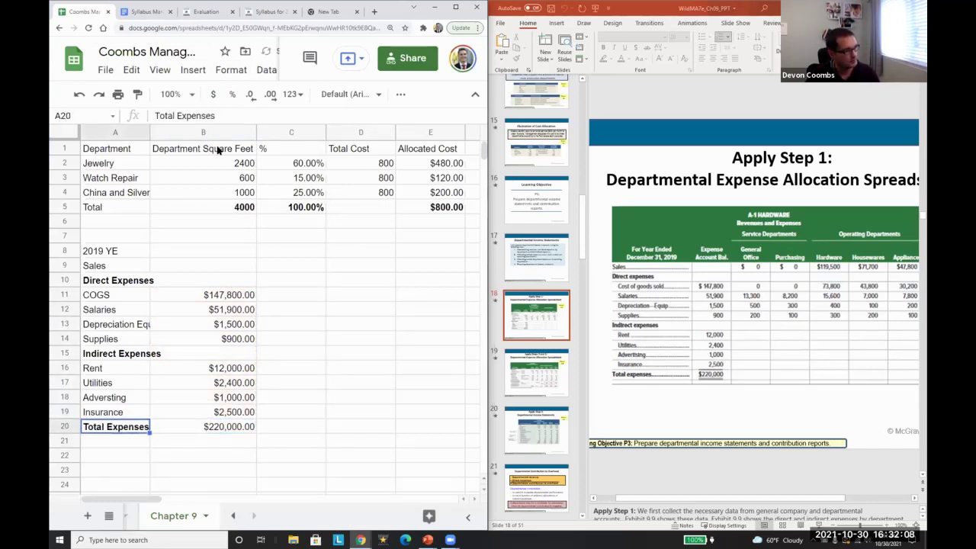
key(Right)
key(ctrl+b)
key(Right)
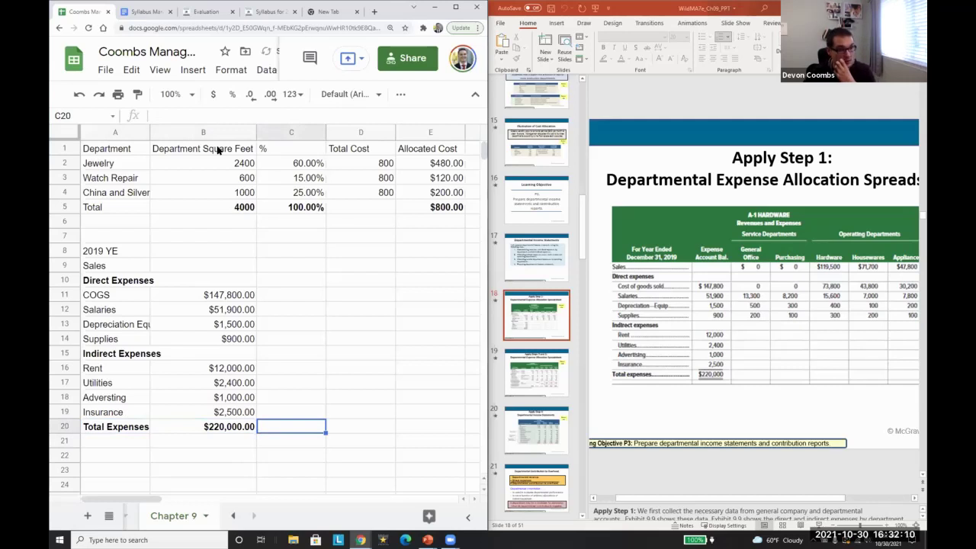
Type headers General Office, Purchasing, Hardware, Housewares and Appliances across C10:G10
key(Up)
key(Up)
key(Up)
key(Up)
key(Up)
key(Up)
key(Up)
key(Up)
key(Up)
key(Up)
text(General Ogg)
key(BackSpace)
key(BackSpace)
key(BackSpace)
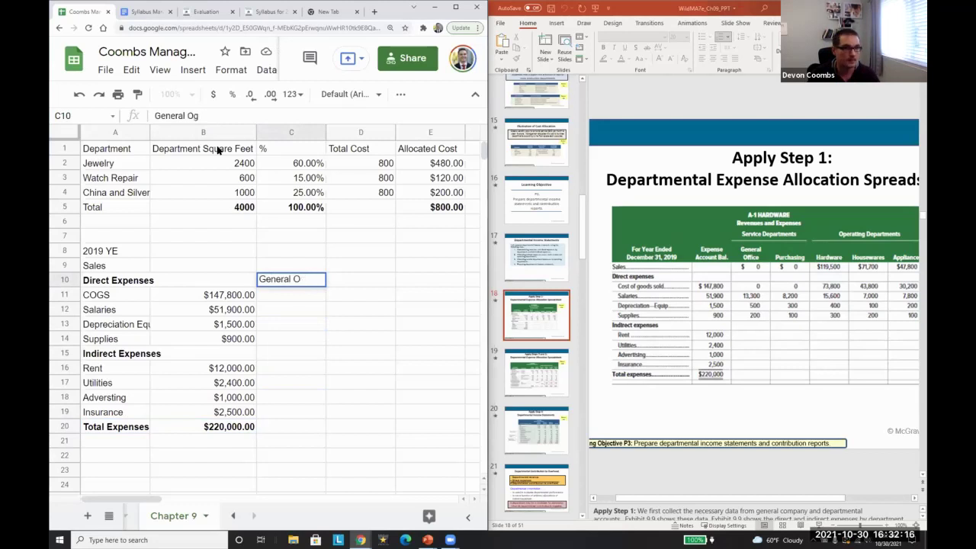
text(ffice)
key(Tab)
text(Purchasing)
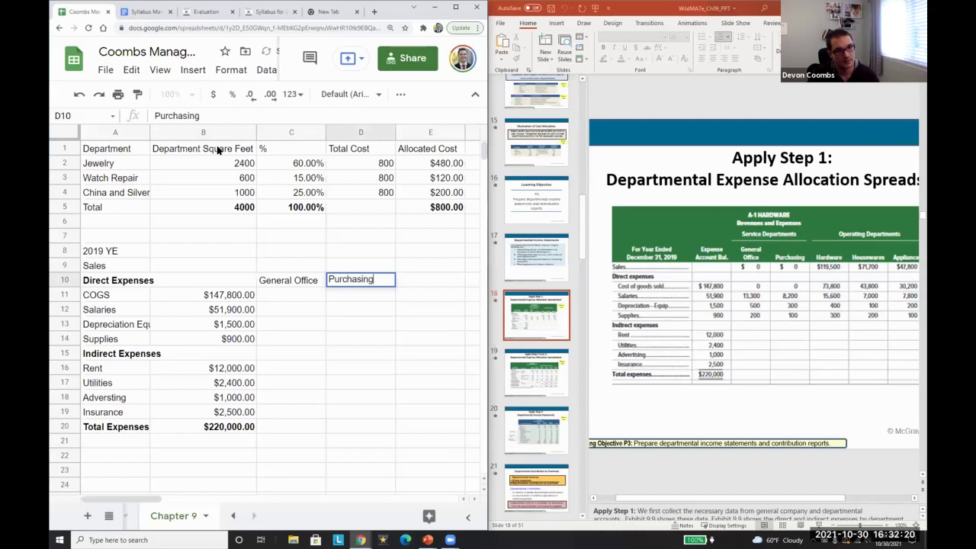
key(Tab)
text(Harde)
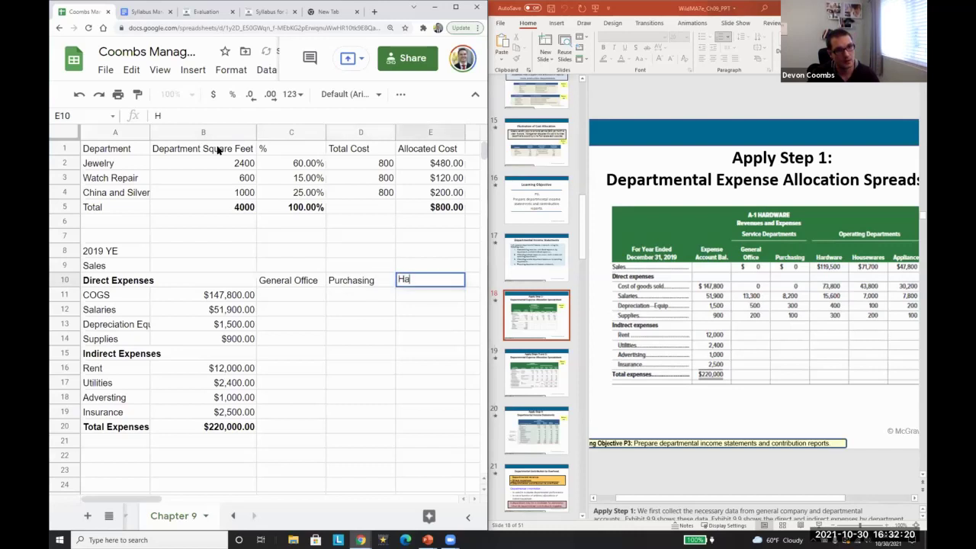
key(BackSpace)
text(ware)
key(Tab)
text(Housewares)
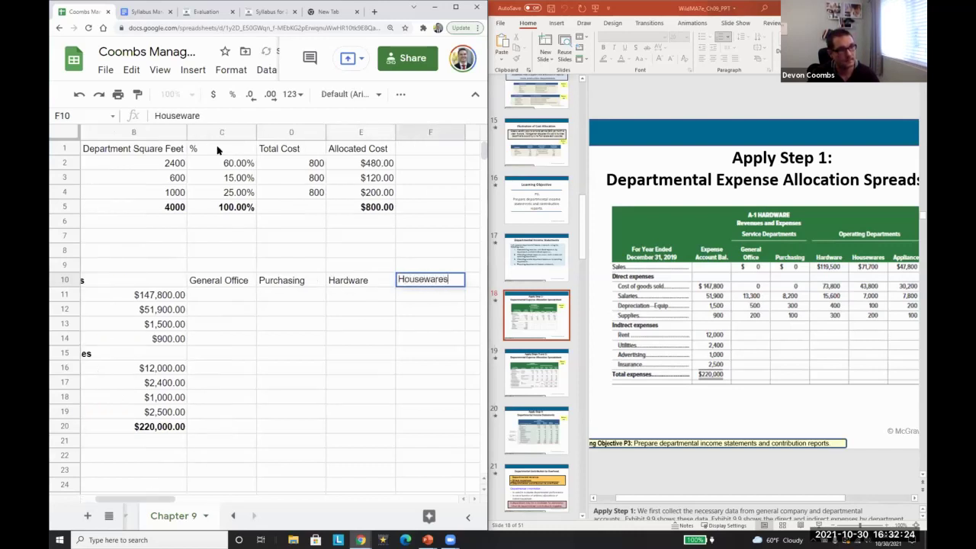
key(Tab)
text(Appliances)
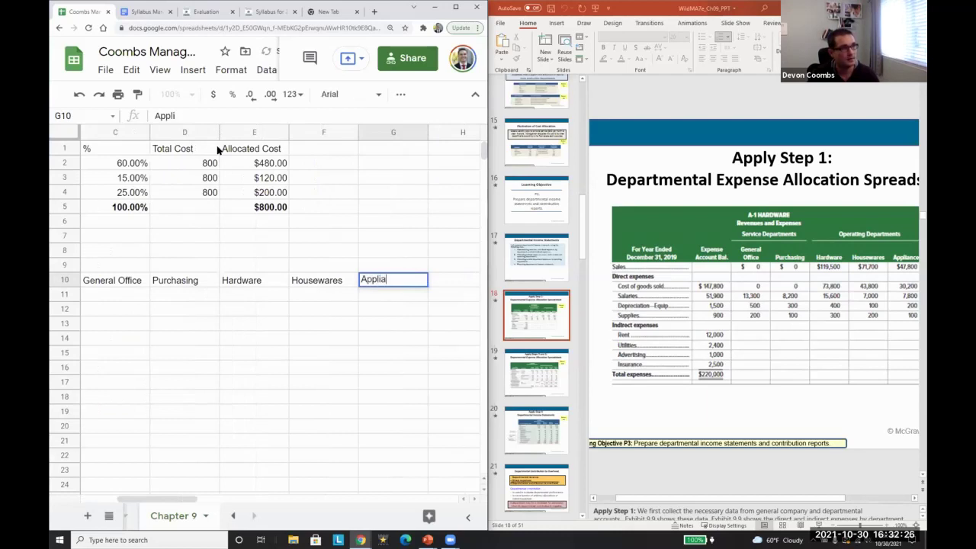
key(Return)
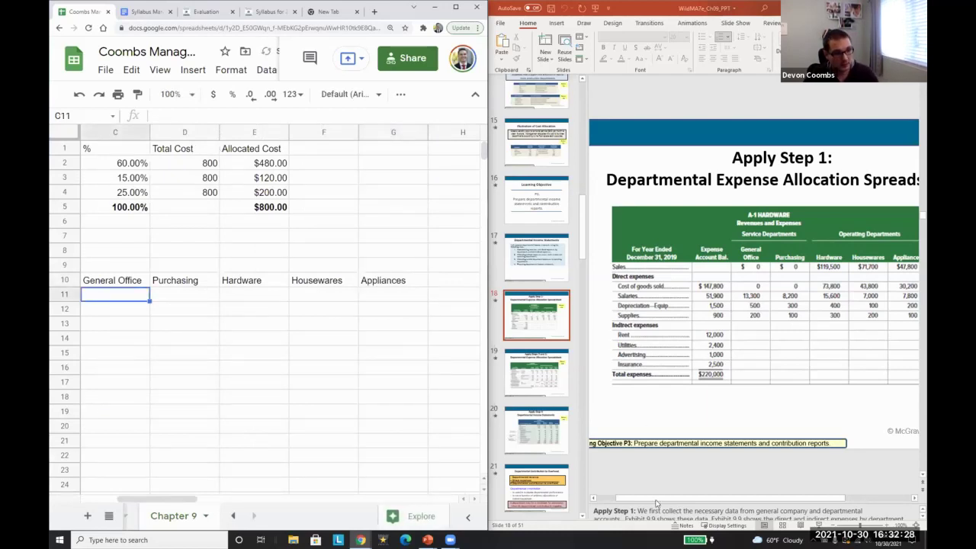
Check the headers against the PowerPoint exhibit, then return to the sheet's header area
click(660, 482)
drag(716, 498, 721, 498)
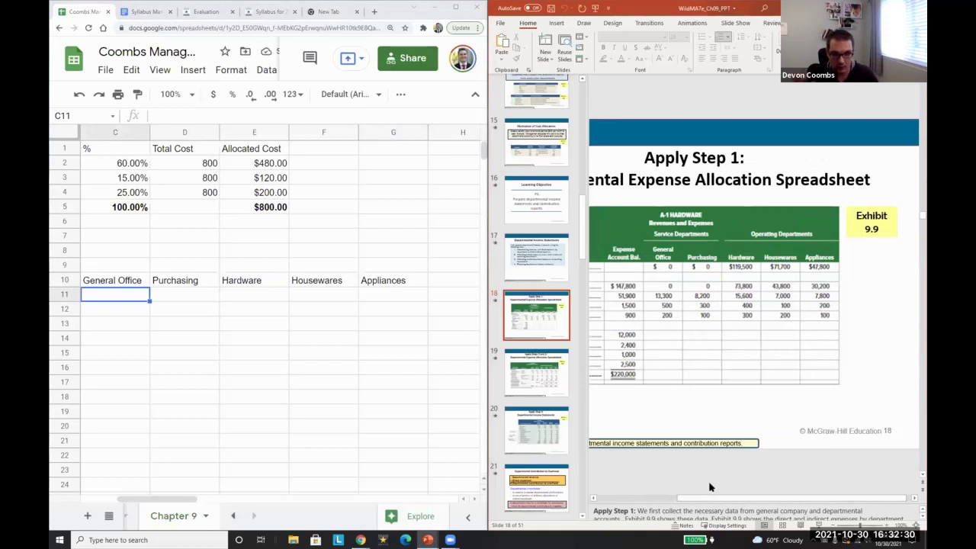
click(277, 270)
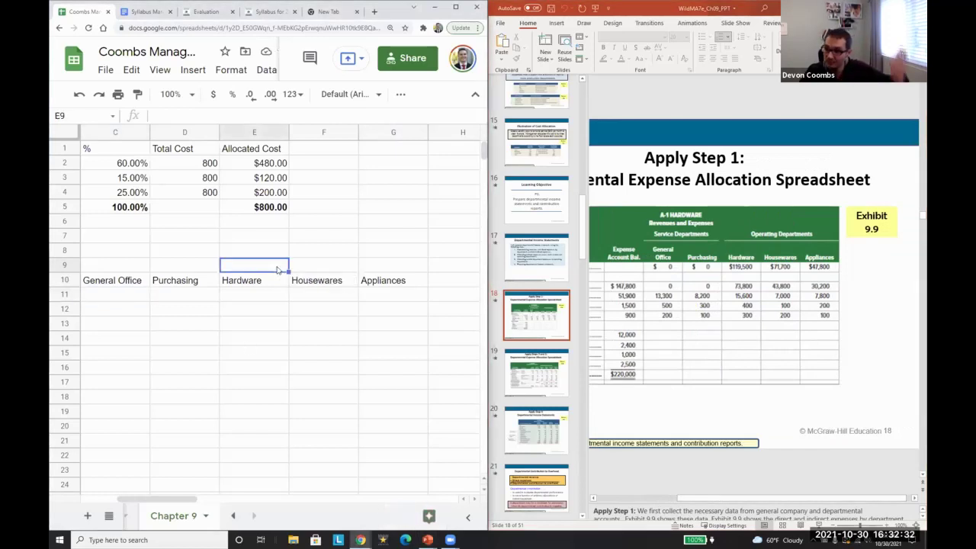
key(Left)
key(Left)
key(Left)
key(Right)
key(Down)
key(Down)
key(Up)
Put a bold 'Service Departments' heading in D9 and 'Operating Departments' in F9
key(Right)
key(Up)
text(Service Departments)
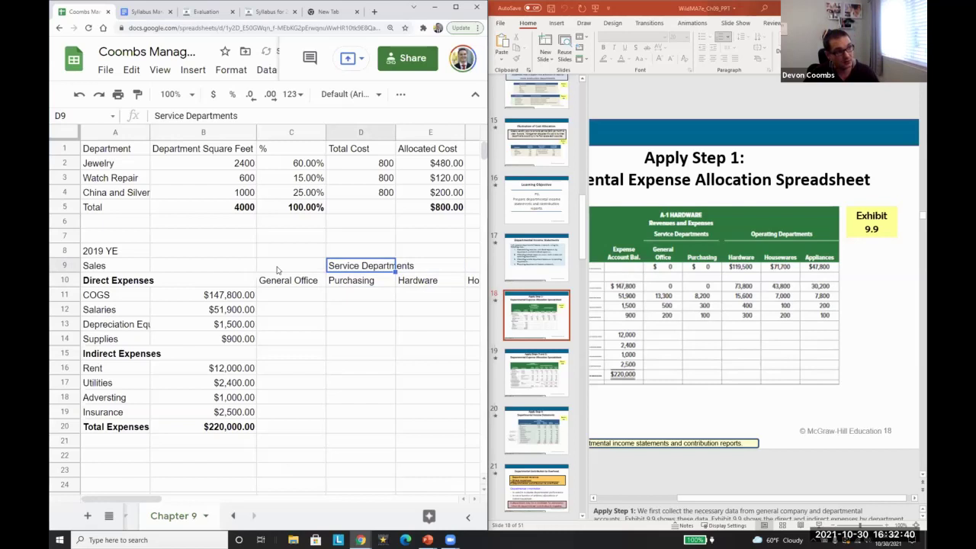
key(ctrl+b)
key(Tab)
key(Tab)
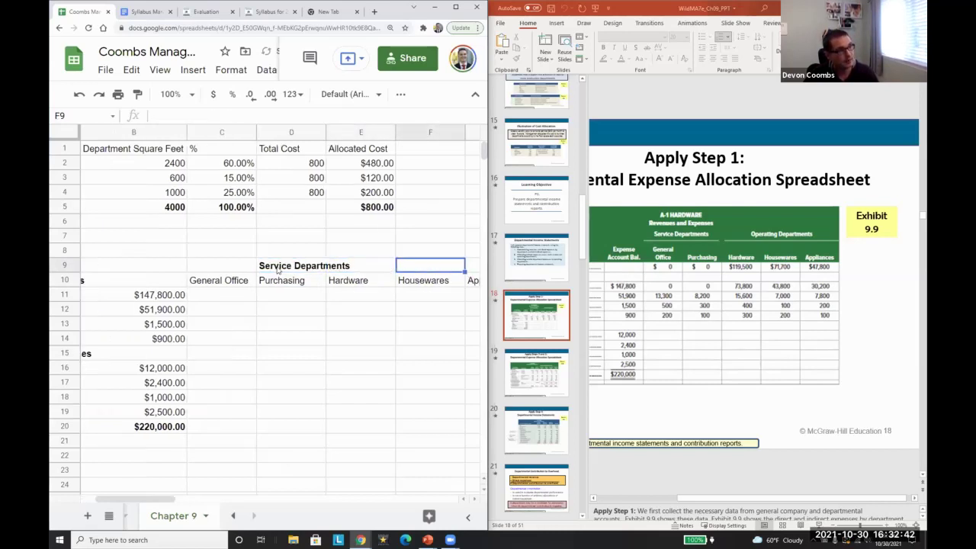
text(Operating Departments)
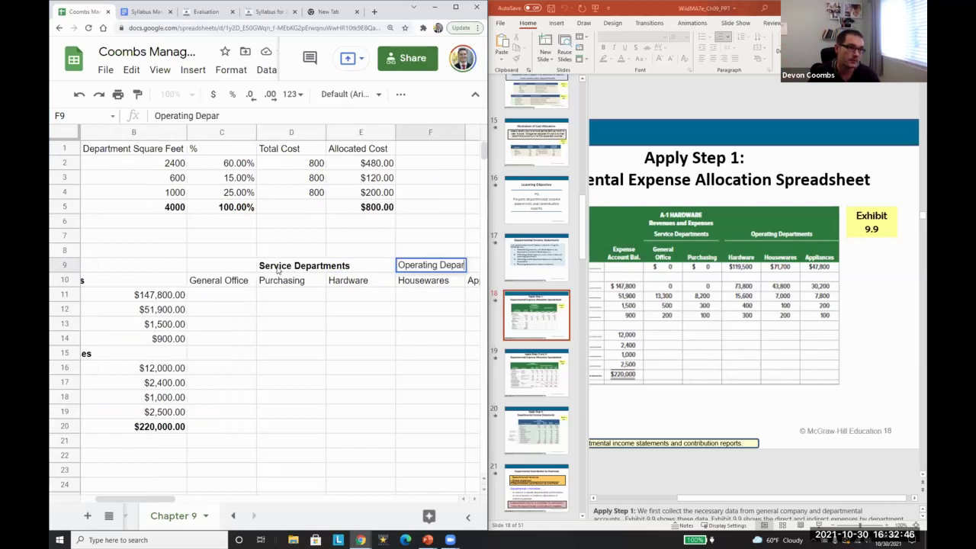
key(shift+Right)
key(shift+Right)
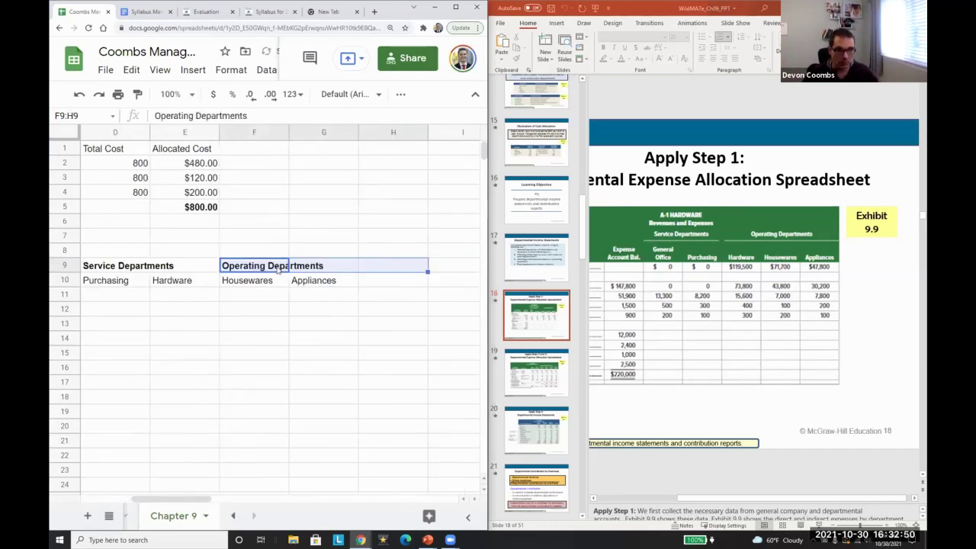
key(Left)
key(Home)
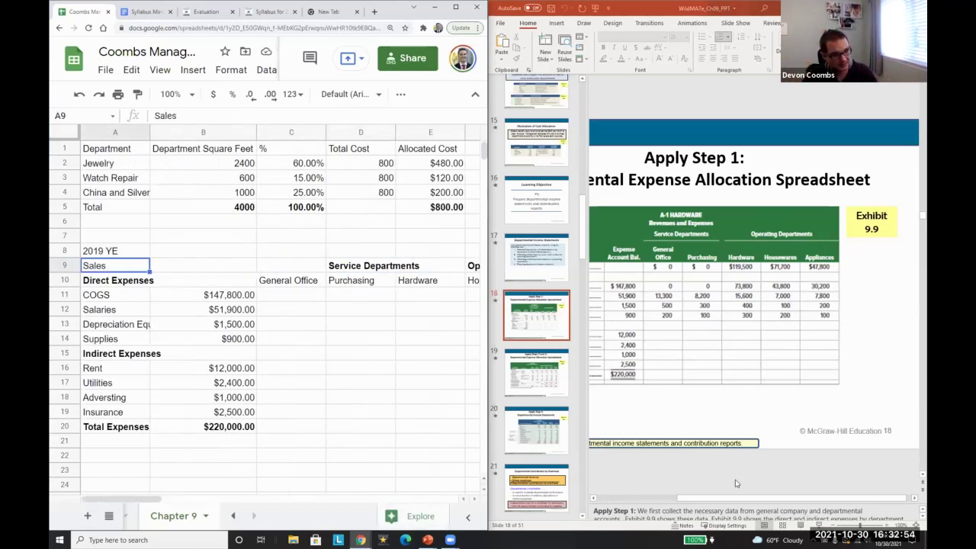
Review the exhibit on slide 19, then return to the Apply Step 1 slide
drag(734, 497, 706, 498)
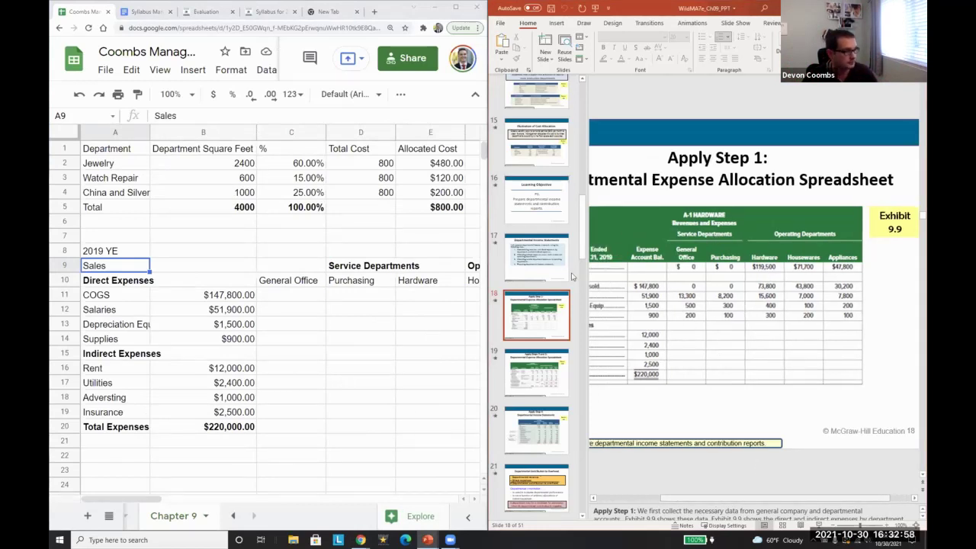
click(536, 375)
key(Up)
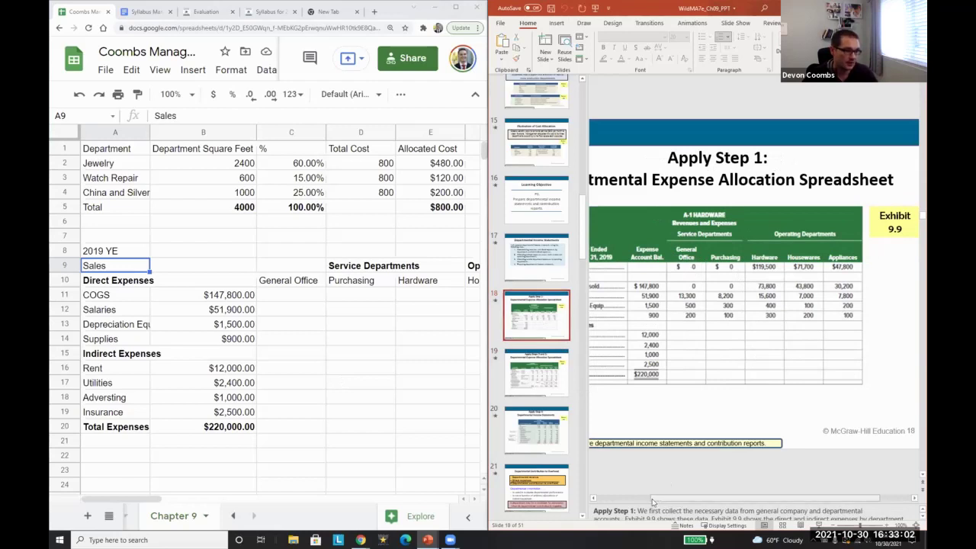
drag(661, 498, 648, 500)
Cut the Service Departments and Operating Departments headings from row 9 and paste them into row 8
click(338, 306)
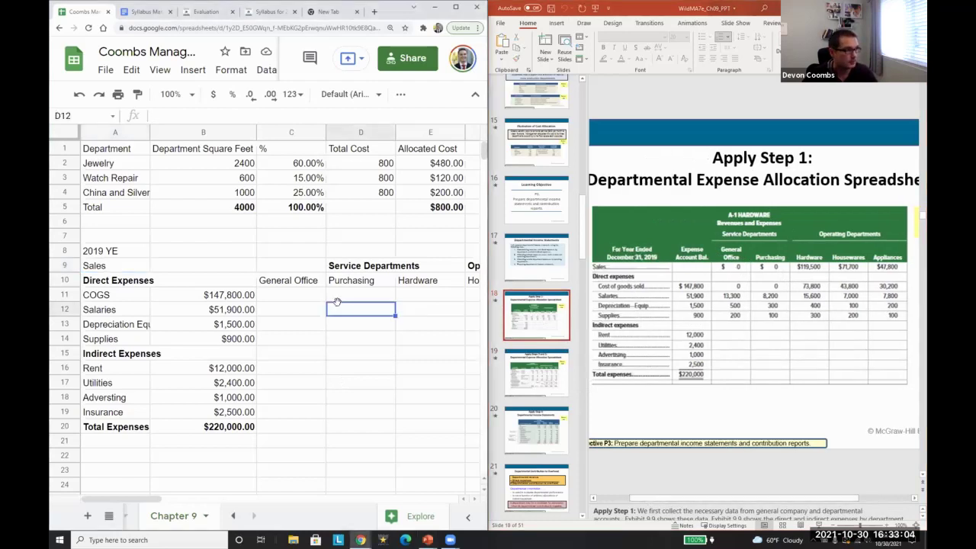
key(Left)
key(Left)
key(Left)
key(Right)
key(Right)
key(Right)
key(Up)
key(Up)
key(Up)
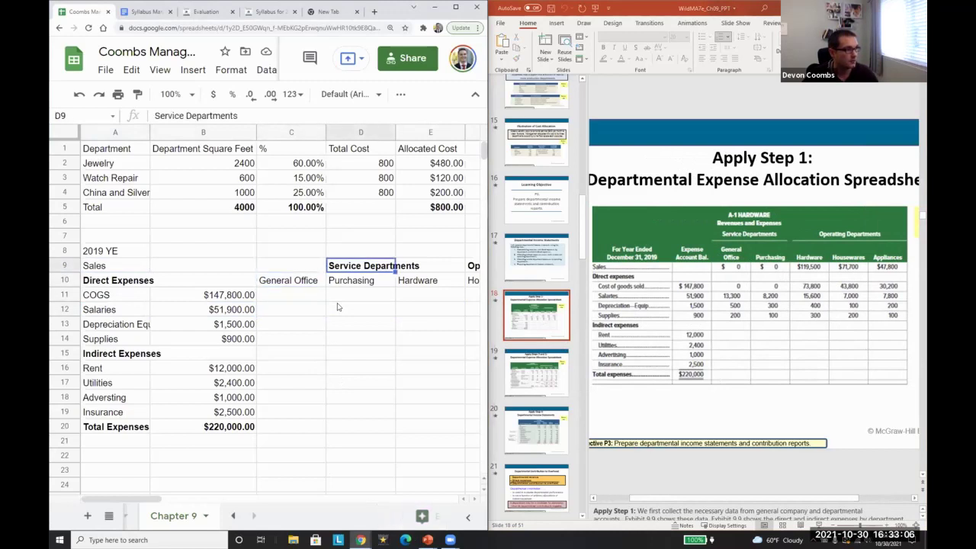
key(shift+Right)
key(shift+Right)
key(ctrl+x)
key(Up)
key(ctrl+v)
key(Down)
key(Left)
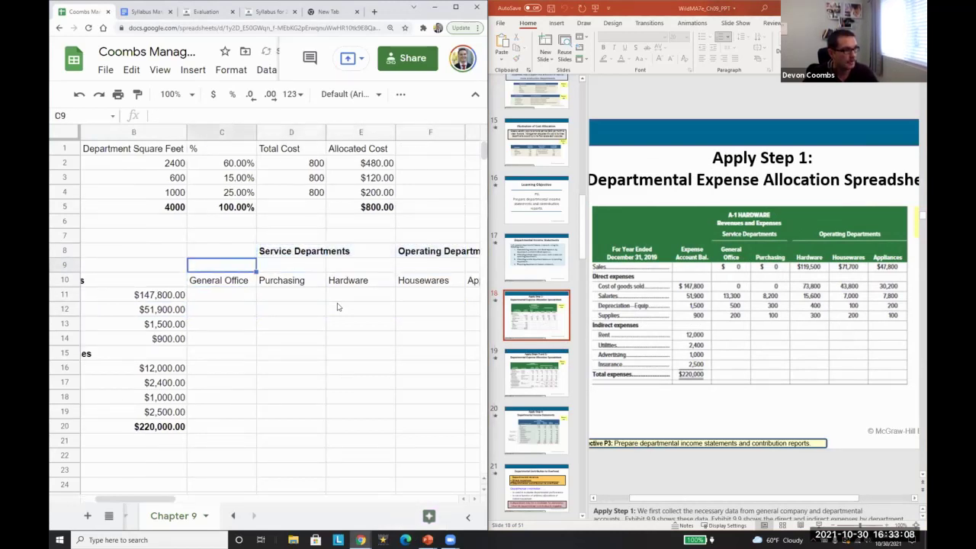
key(Left)
key(Right)
key(Right)
Enter 0 sales for both service departments and format them as currency ($0.00)
text(0)
key(Right)
text(0)
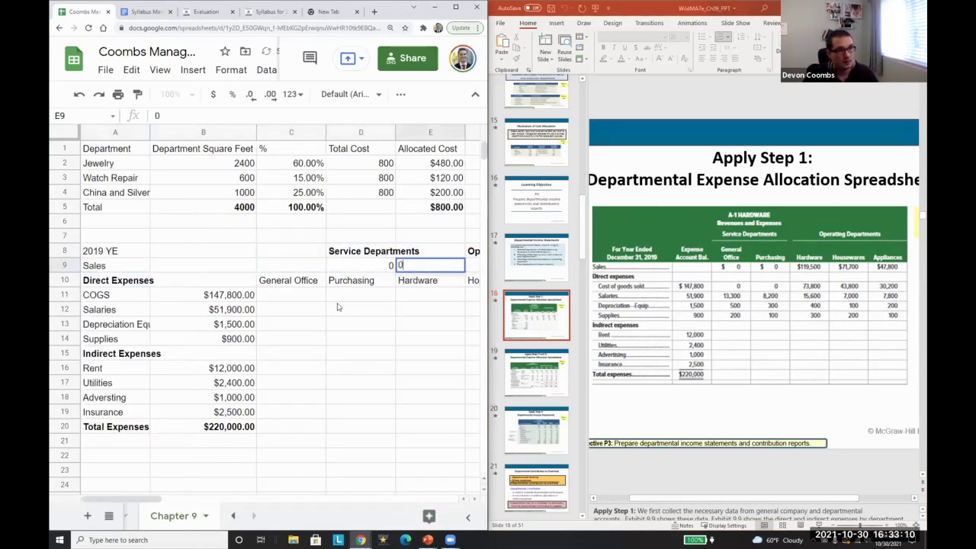
key(Right)
key(Left)
key(shift+Left)
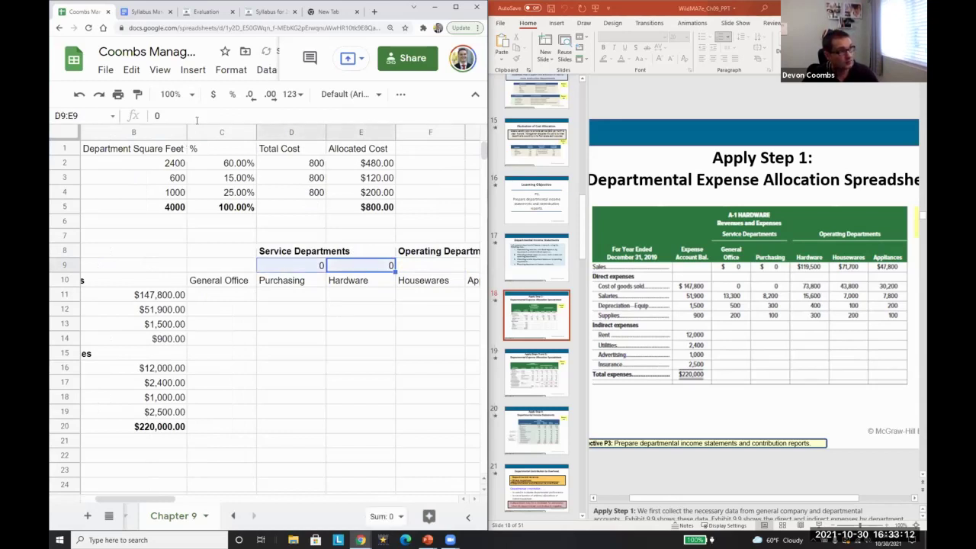
click(215, 95)
Cut and paste the department headers and the $0.00 pair into rows 9 and 10
key(Right)
key(Left)
key(Left)
key(Right)
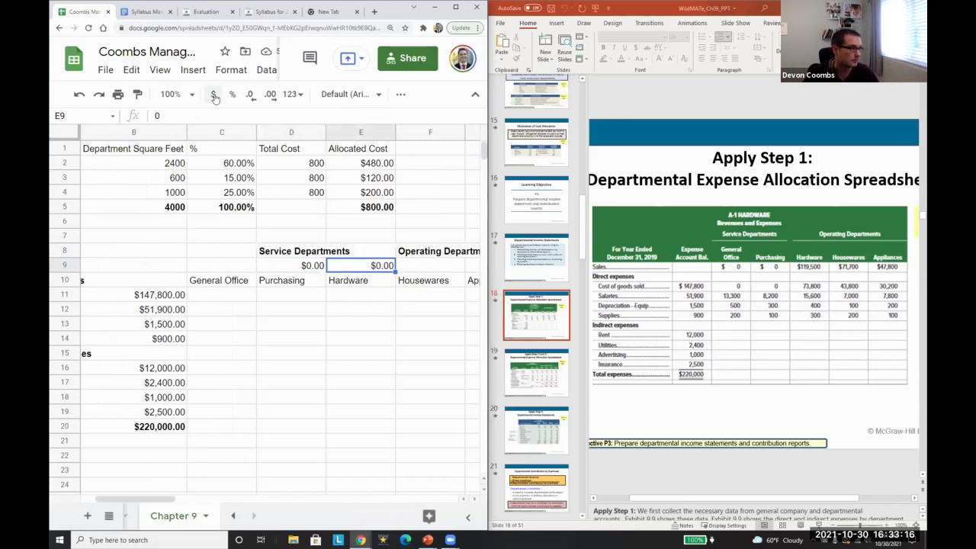
key(Left)
key(shift+Right)
key(ctrl+x)
key(Down)
key(Down)
key(ctrl+v)
key(Up)
key(Left)
key(shift+Right)
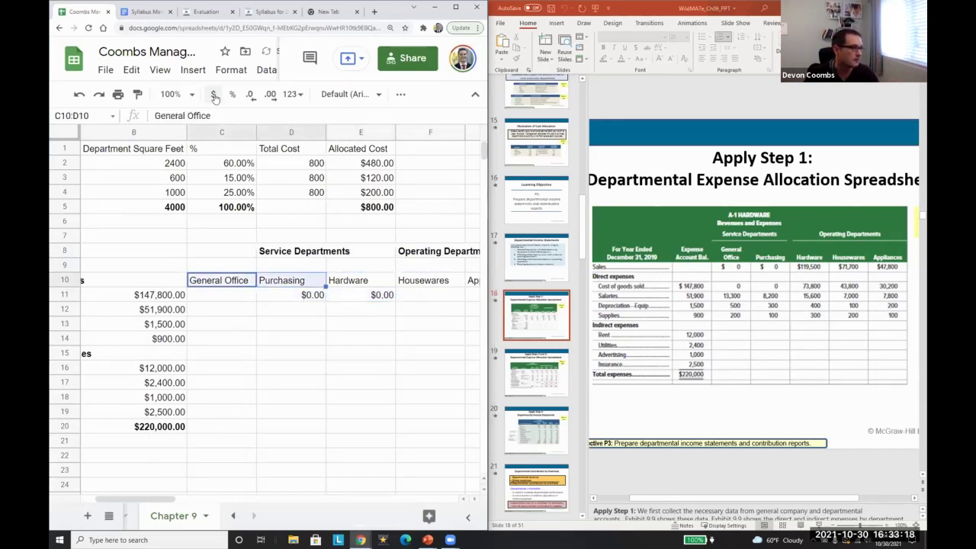
key(shift+Right)
key(shift+Right)
key(shift+Right)
key(ctrl+x)
key(Up)
key(ctrl+v)
key(Down)
key(Right)
key(Down)
key(Right)
key(shift+Left)
key(ctrl+x)
key(Up)
key(ctrl+v)
Shift the $0.00 pair under General Office and move the Service/Operating Departments group headings above
key(Home)
key(Right)
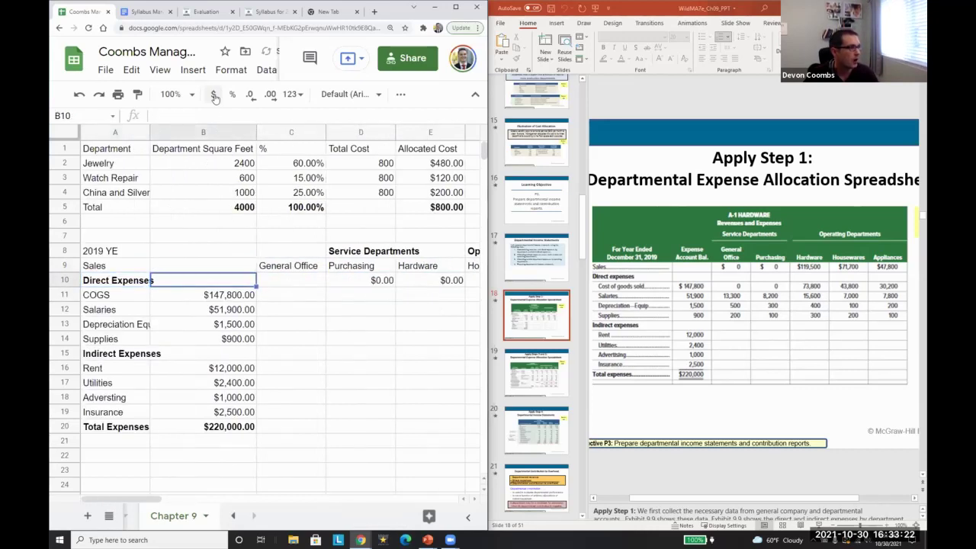
key(Right)
key(Right)
key(shift+Right)
key(ctrl+x)
key(Left)
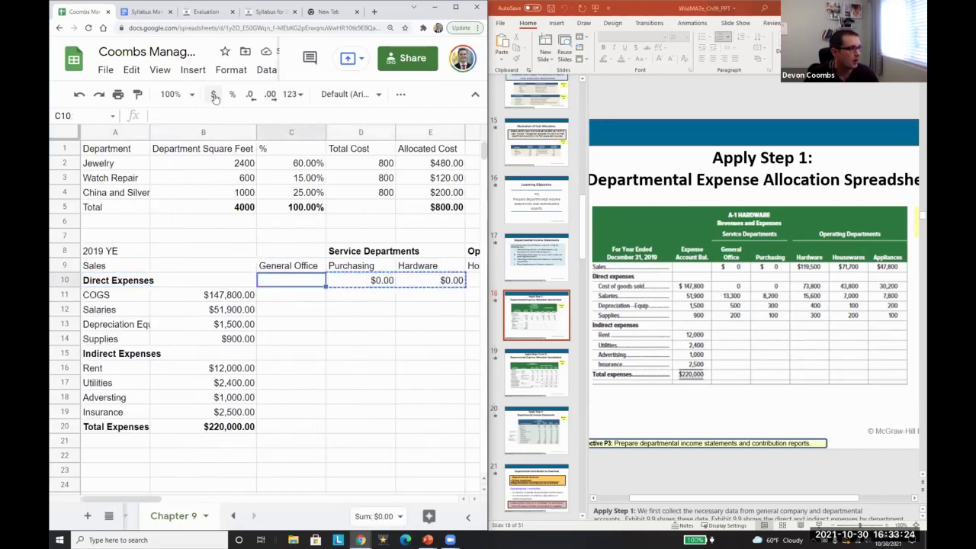
key(ctrl+v)
key(Up)
key(Up)
key(Right)
key(ctrl+x)
key(Left)
key(ctrl+v)
key(Right)
key(Right)
key(Right)
key(ctrl+x)
key(Left)
key(ctrl+v)
key(Down)
key(Down)
key(Left)
key(Right)
Enter Hardware, Housewares and Appliances sales of 119500, 71700, 47800 formatted as currency
text(119500)
key(Tab)
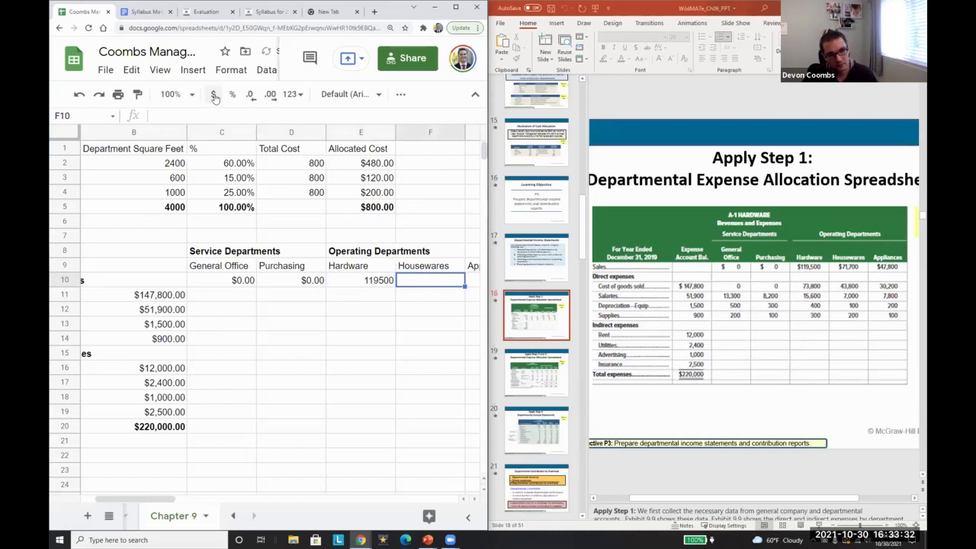
text(7170)
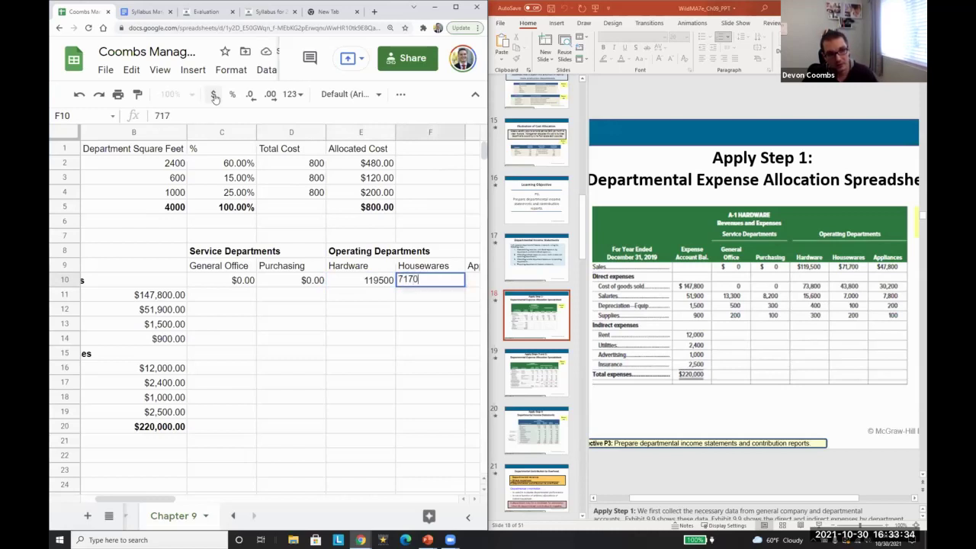
text(0)
key(Tab)
text(47800)
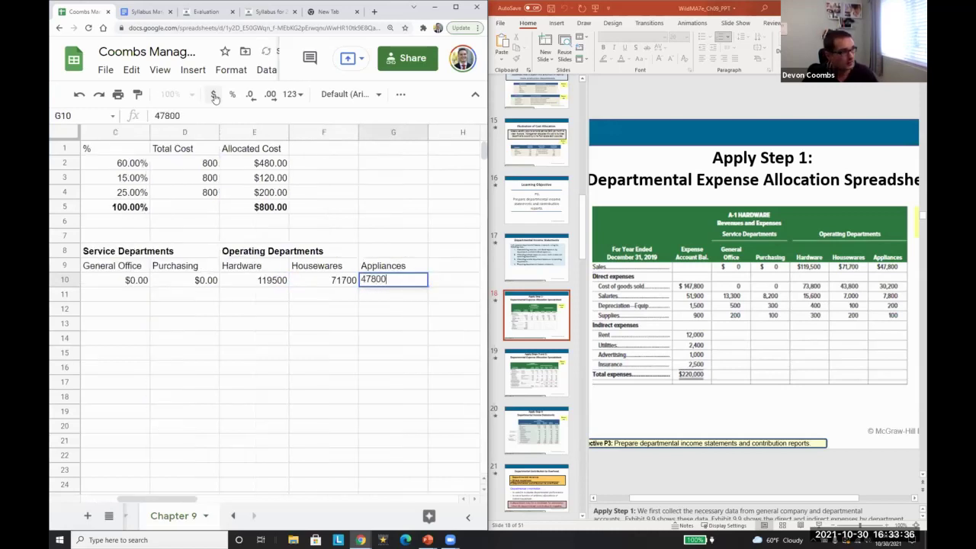
key(Return)
key(Up)
key(shift+Right)
key(shift+Right)
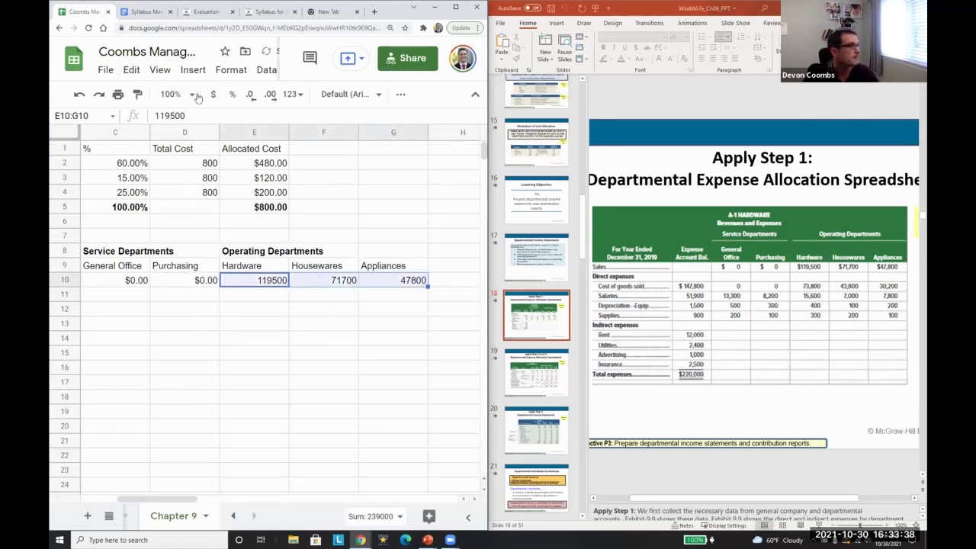
click(212, 94)
Move the two heading rows up to rows 7–8 and place the sales figures beside Sales
key(Left)
key(Left)
key(Left)
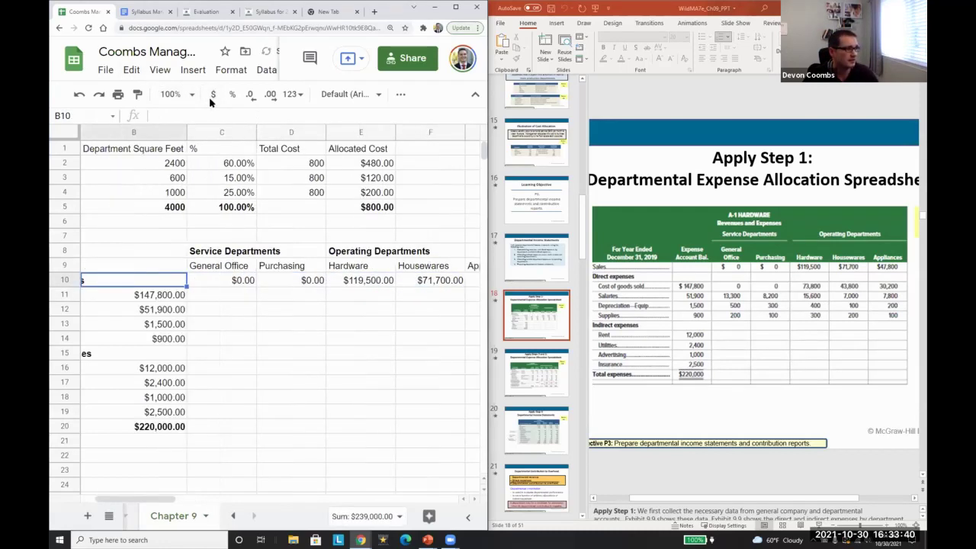
key(Right)
key(Up)
key(Up)
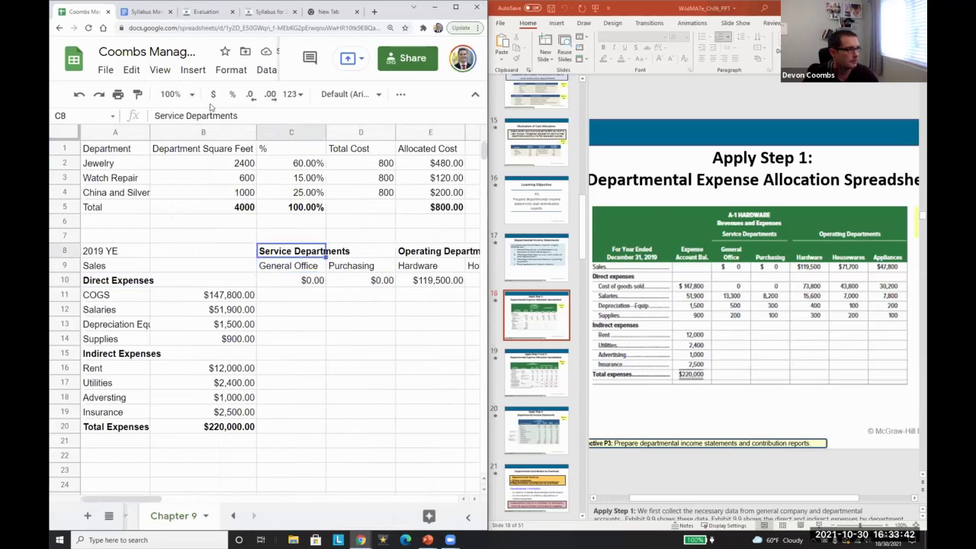
key(shift+Right)
key(shift+Right)
key(shift+Right)
key(shift+Right)
key(shift+Down)
key(ctrl+x)
key(Up)
key(ctrl+v)
key(Down)
key(Down)
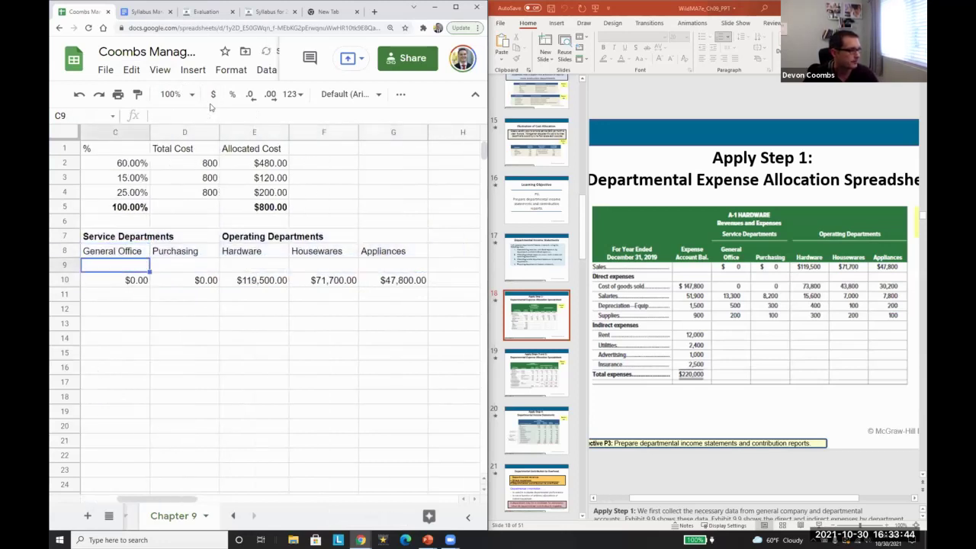
key(Down)
key(shift+Right)
key(shift+Right)
key(shift+Right)
key(shift+Right)
key(ctrl+x)
key(Up)
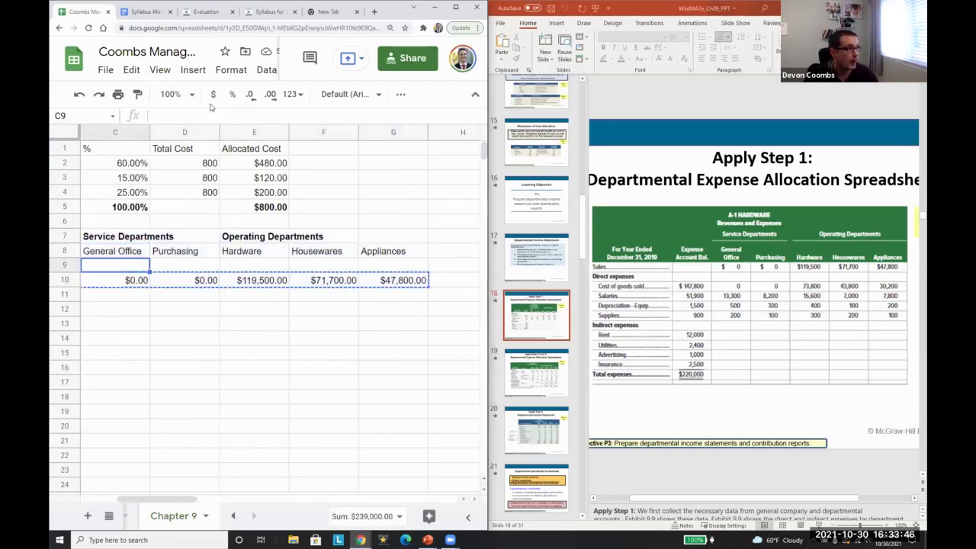
key(ctrl+v)
key(Left)
key(Right)
key(Up)
key(Up)
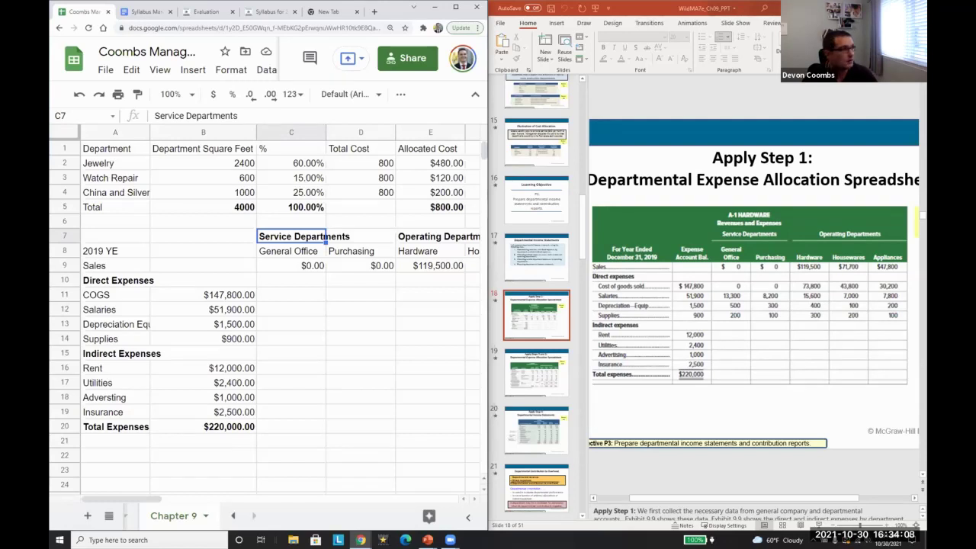
click(311, 254)
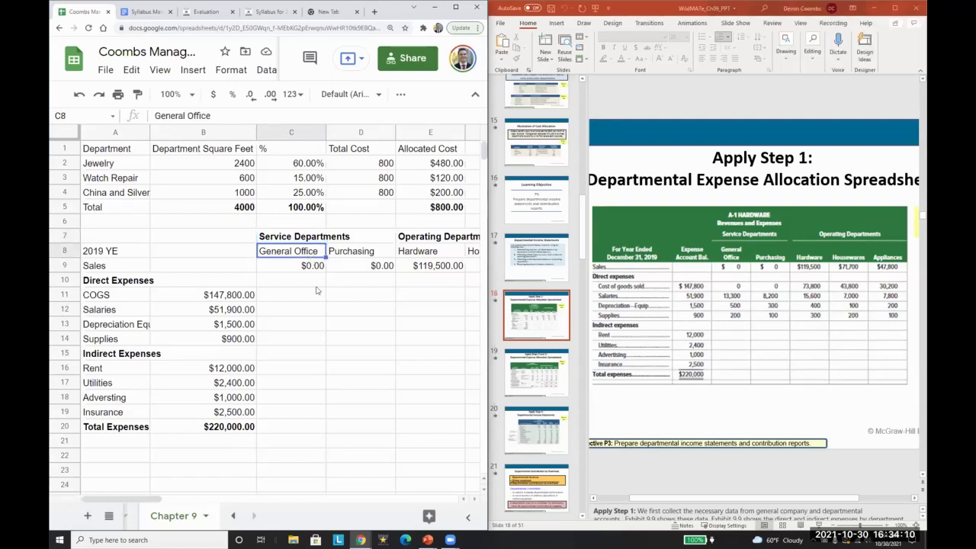
key(Down)
key(Right)
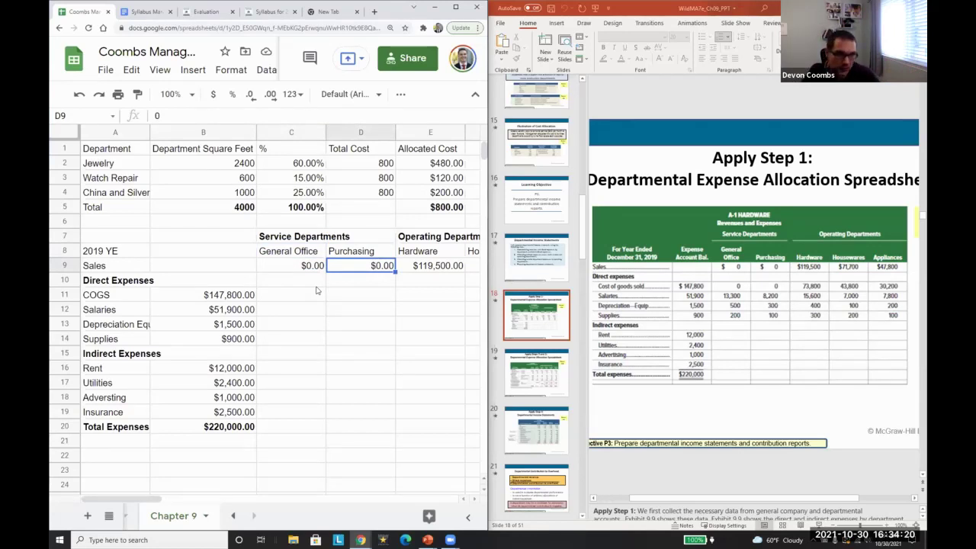
key(Right)
key(Right)
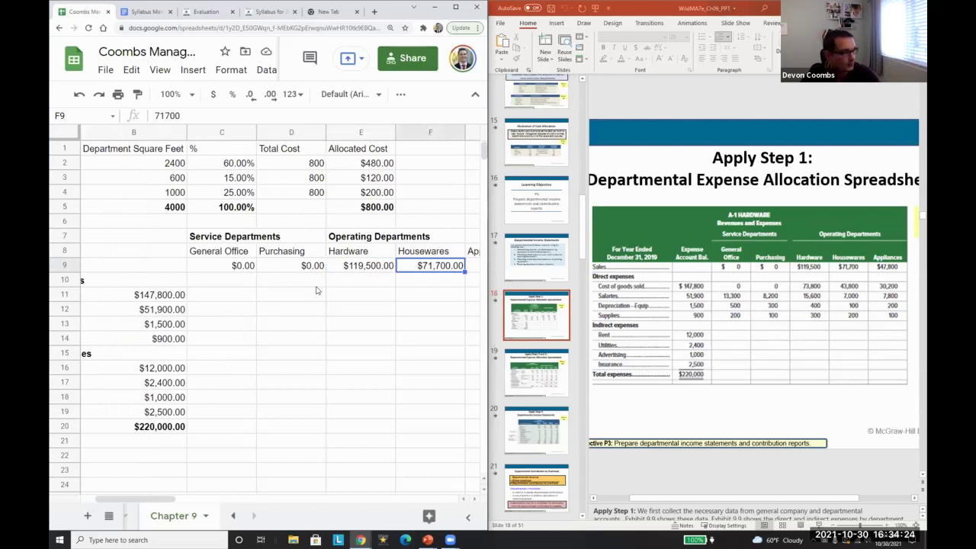
key(Left)
key(Left)
key(Left)
key(Down)
key(Up)
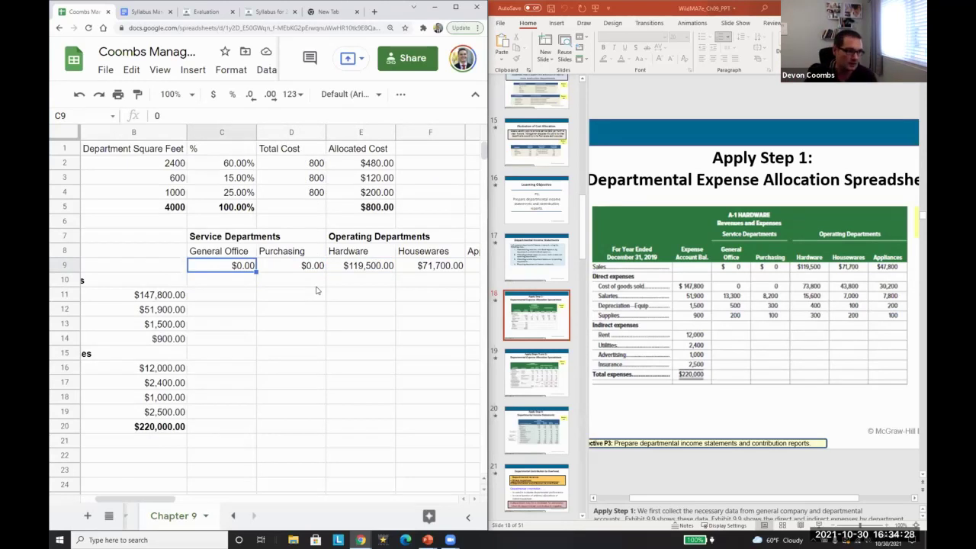
key(Down)
key(Down)
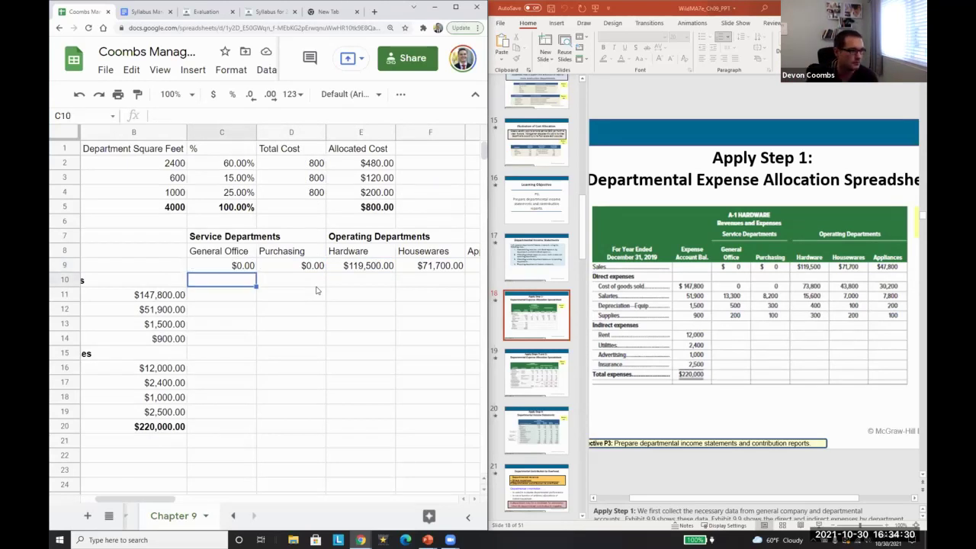
key(Left)
key(Left)
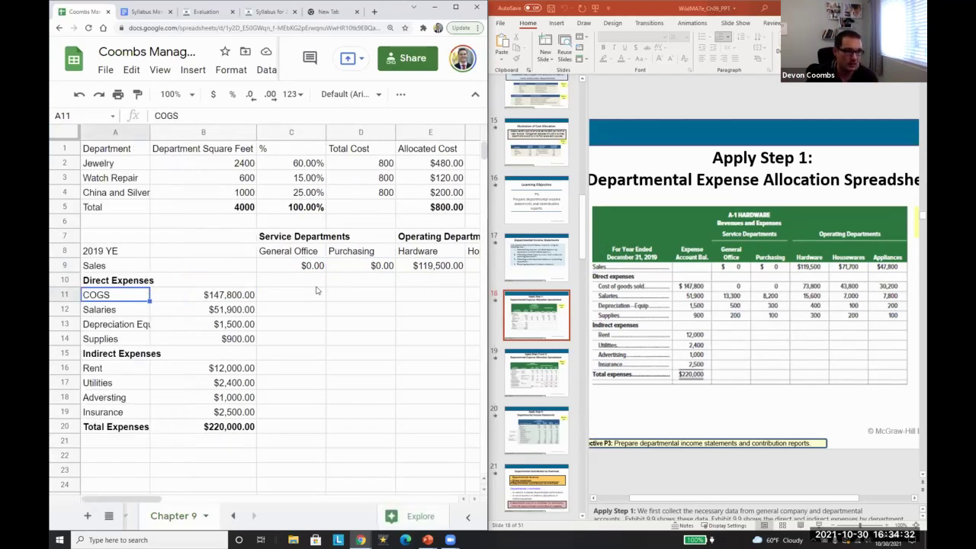
Enter $0.00 cost of goods sold for General Office and Purchasing
key(Right)
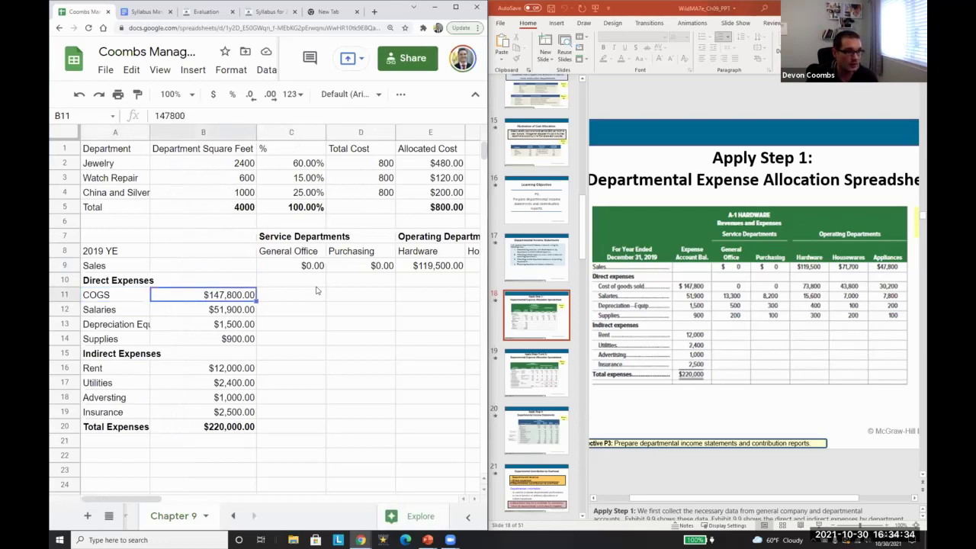
key(Right)
text(0)
key(Tab)
text(0)
key(Tab)
click(317, 290)
key(shift+Right)
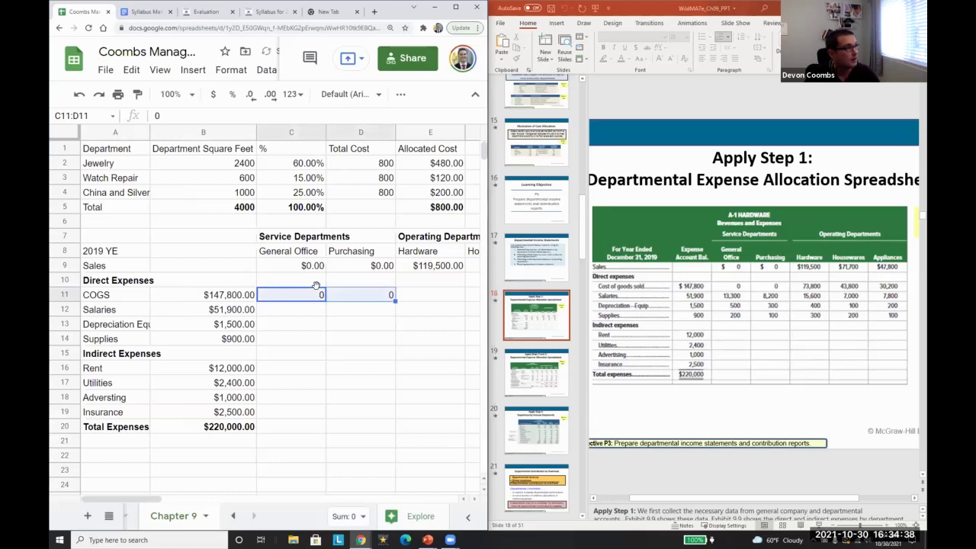
click(213, 94)
Enter salaries of $13,300 for General Office and $8,200 for Purchasing as currency
key(Down)
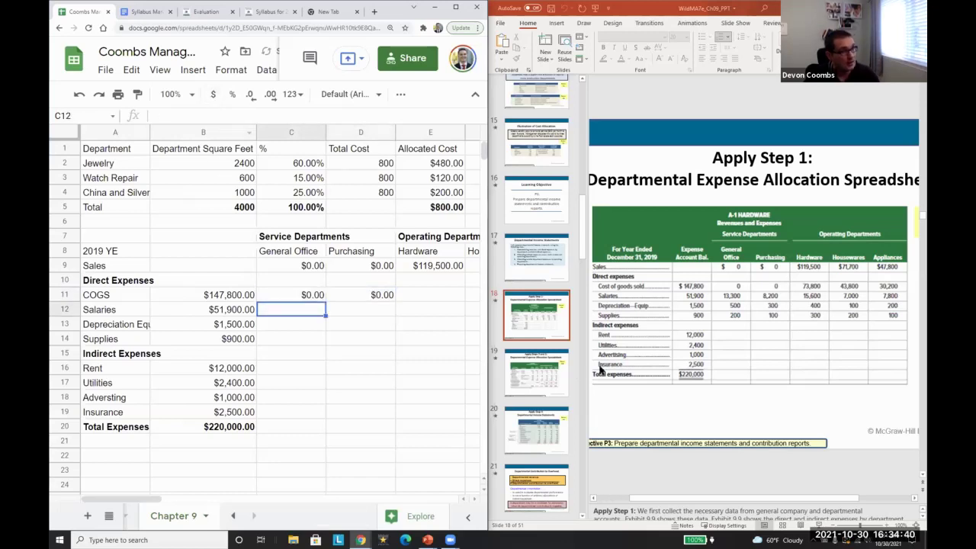
text(13300)
key(BackSpace)
key(BackSpace)
text(300)
key(Return)
key(Tab)
text(8200)
key(Return)
key(Up)
key(shift+Left)
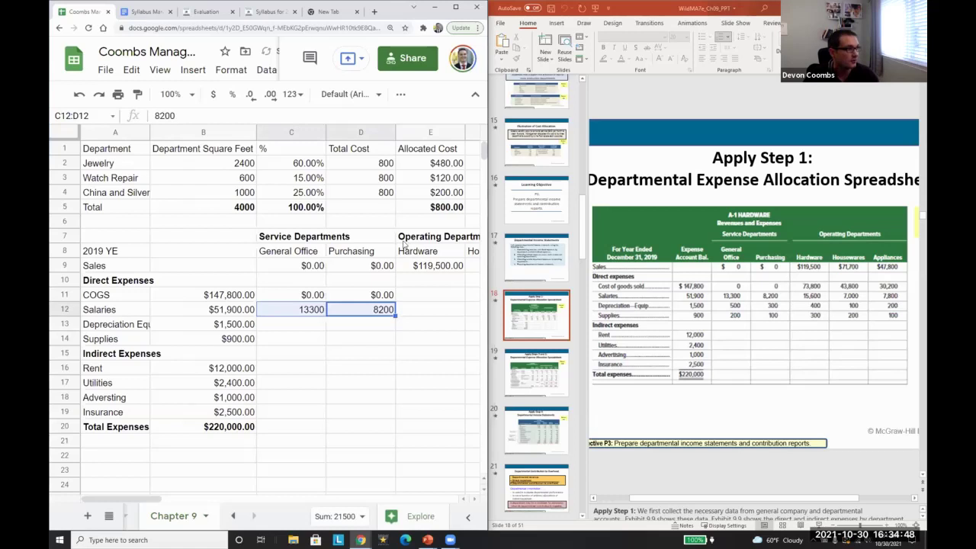
click(209, 94)
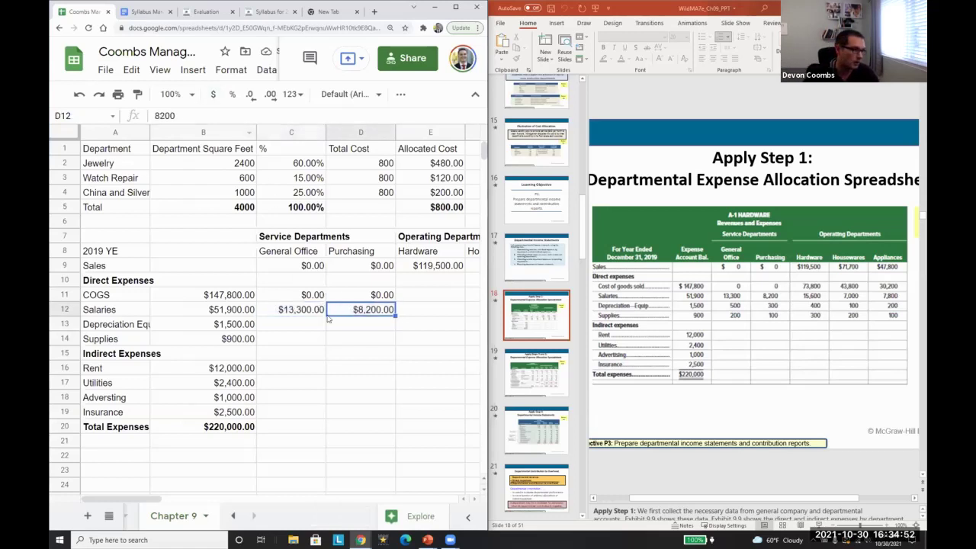
Enter depreciation of $500 and $300 in C13:D13, formatted as currency
key(Down)
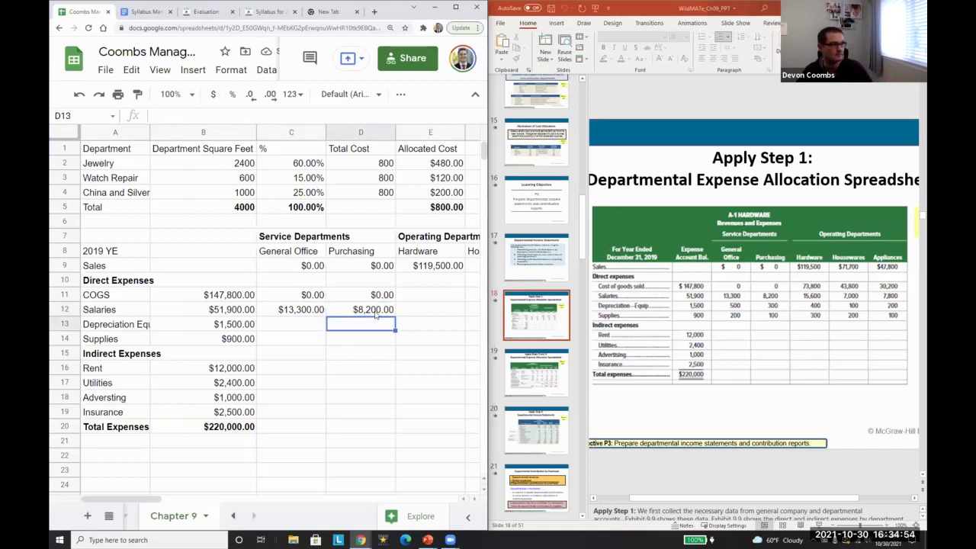
key(Left)
text(500)
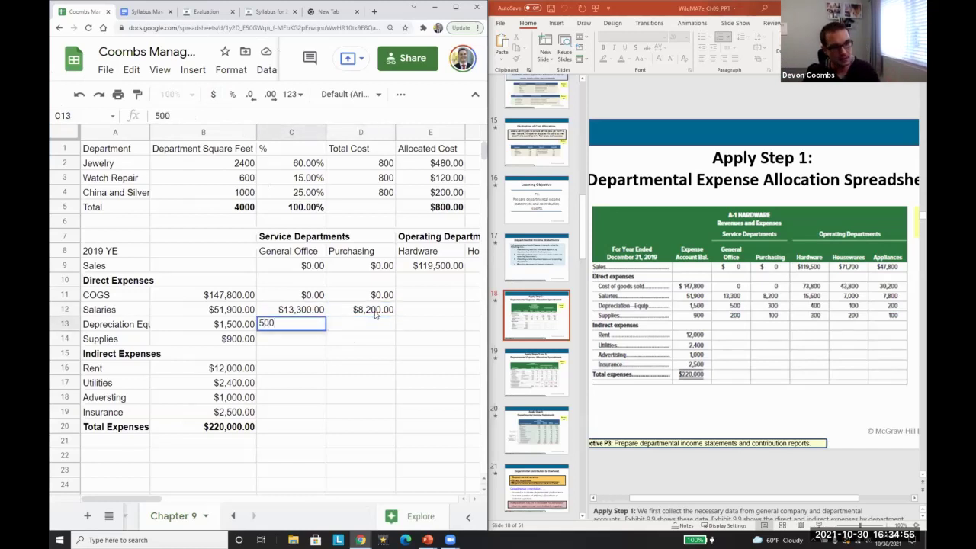
key(Right)
text(300)
key(Left)
key(shift+Right)
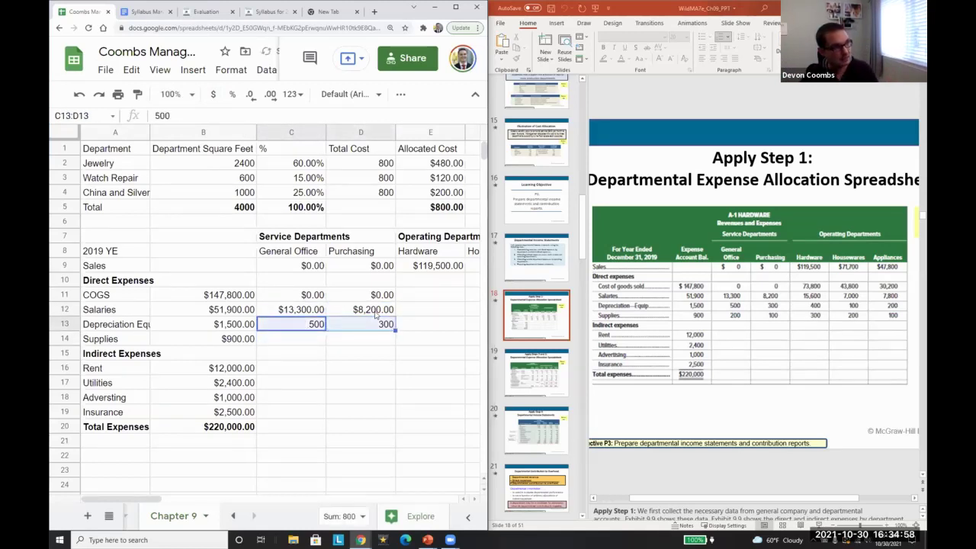
click(213, 93)
Enter supplies of $200 and $100 in C14:D14, formatted as currency
key(Down)
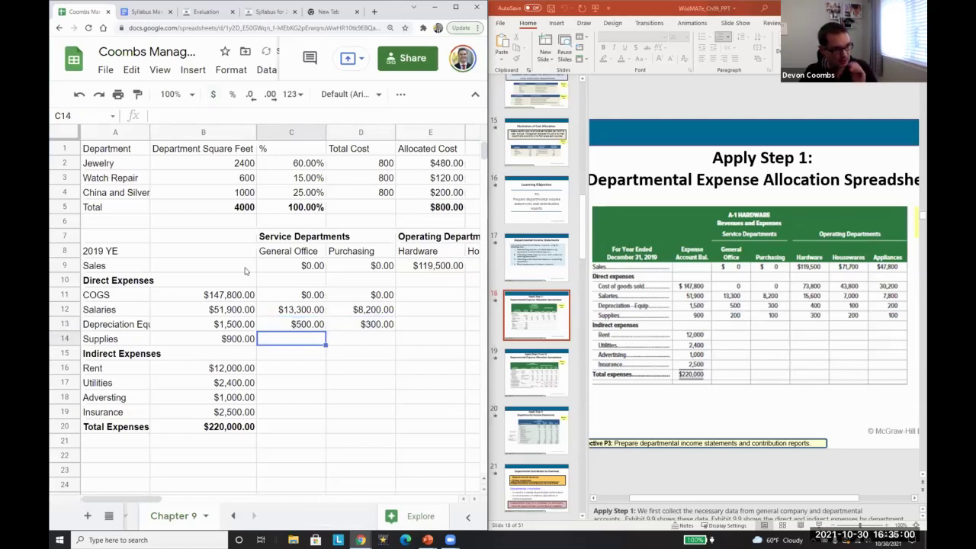
text(200)
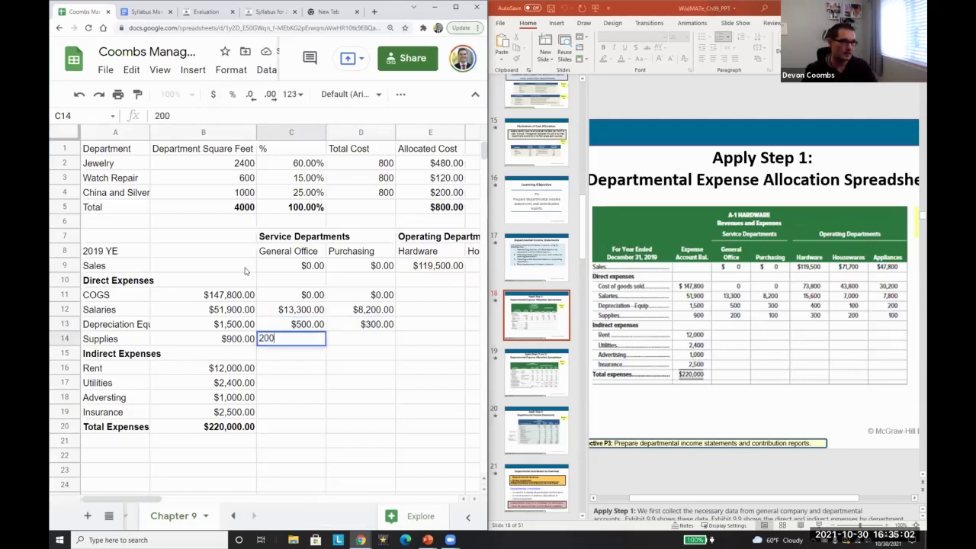
key(Right)
text(100)
key(Left)
key(shift+Right)
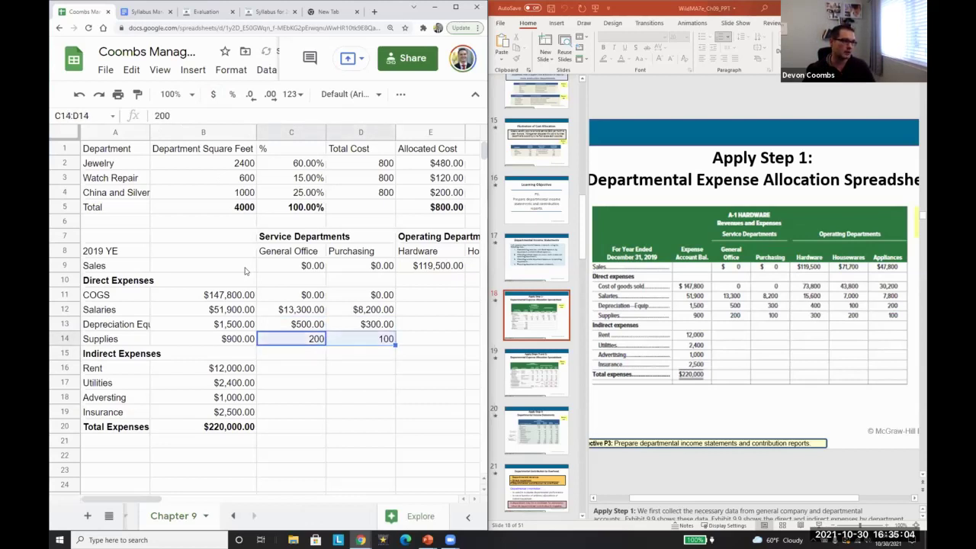
click(213, 94)
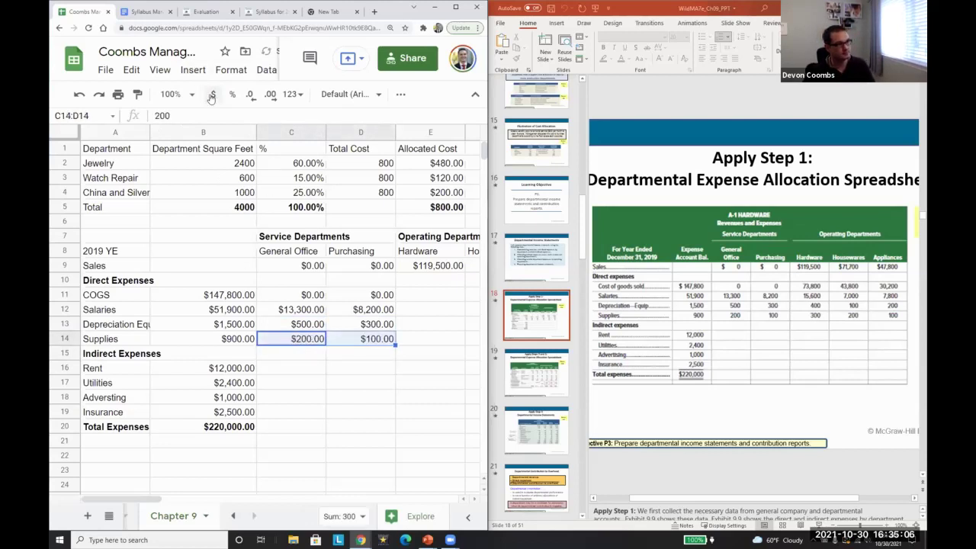
key(Right)
key(Right)
key(Right)
key(Right)
key(Right)
Enter cost of goods sold: 73,800 Hardware, 43,800 Housewares, 30,200 Appliances
key(Up)
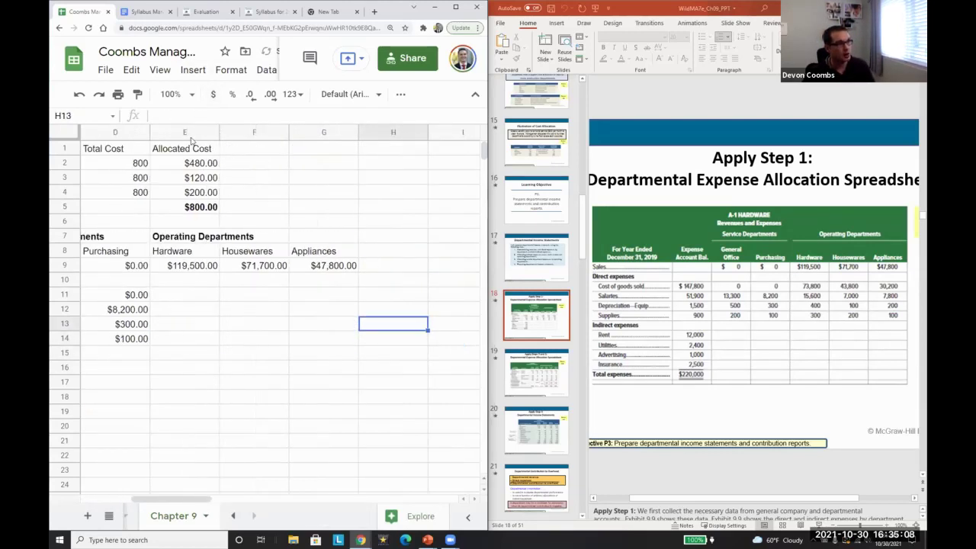
key(Left)
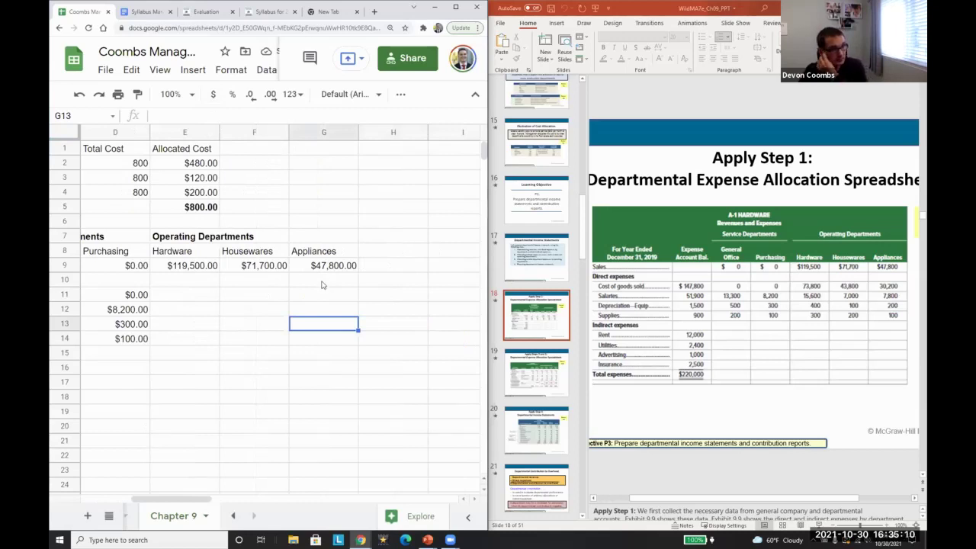
key(Left)
key(Up)
key(Left)
key(Up)
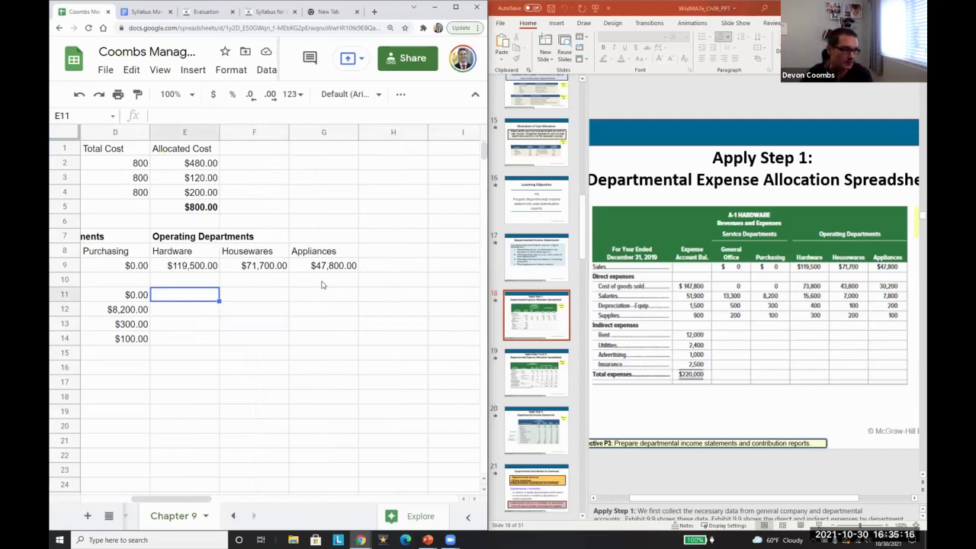
text(73800)
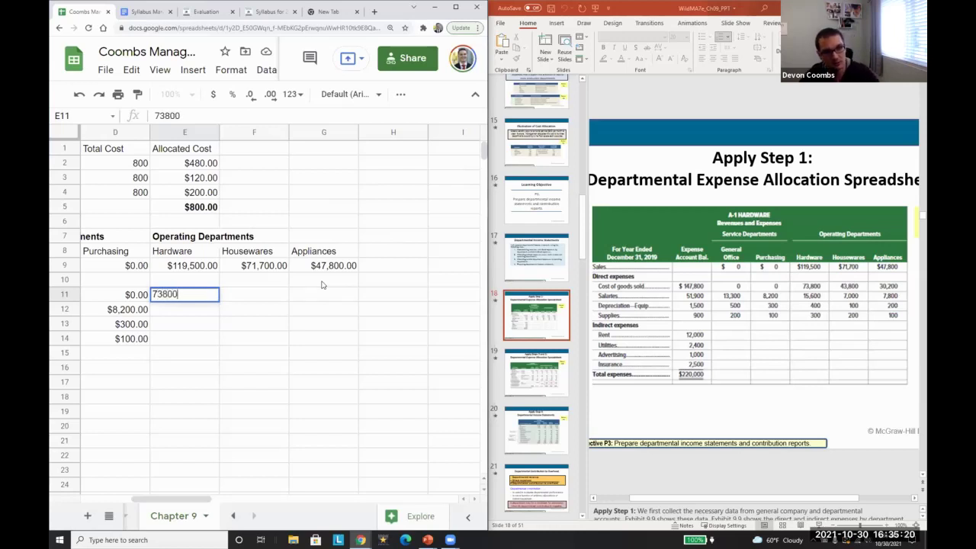
key(Tab)
text(43800)
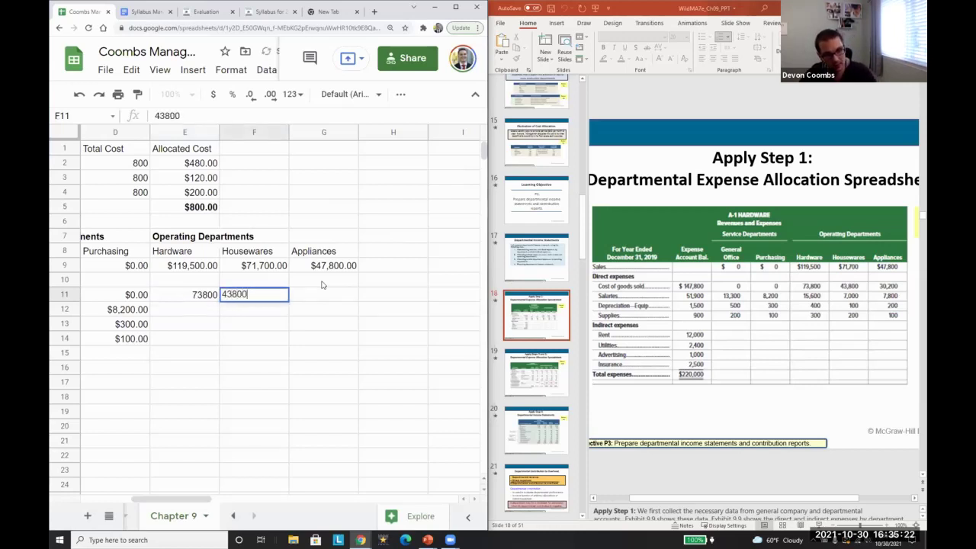
key(Tab)
text(30200)
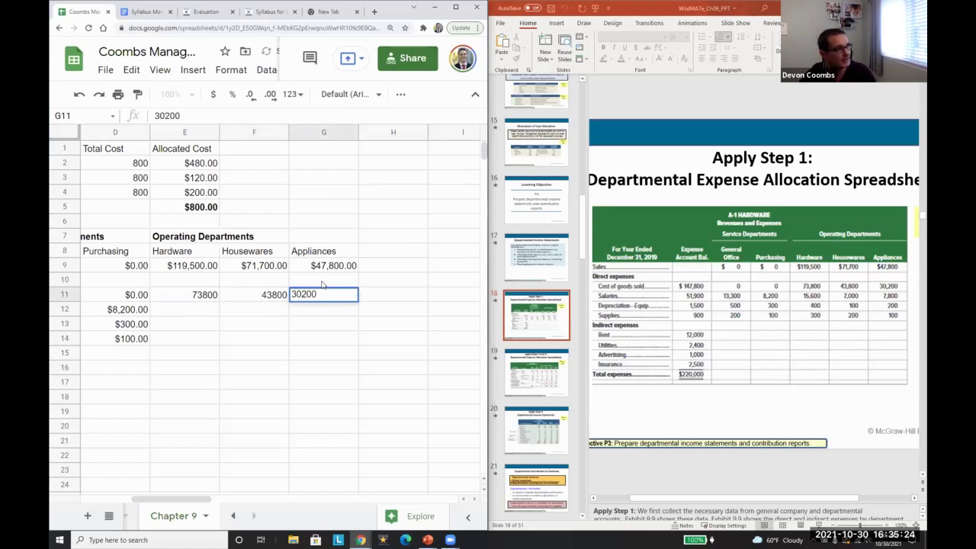
key(Return)
Enter salaries 15,600, 7,000, 780 and depreciation 400, 100, 200 for the three departments
text(15600)
key(Tab)
text(700)
text(0)
key(Tab)
text(780)
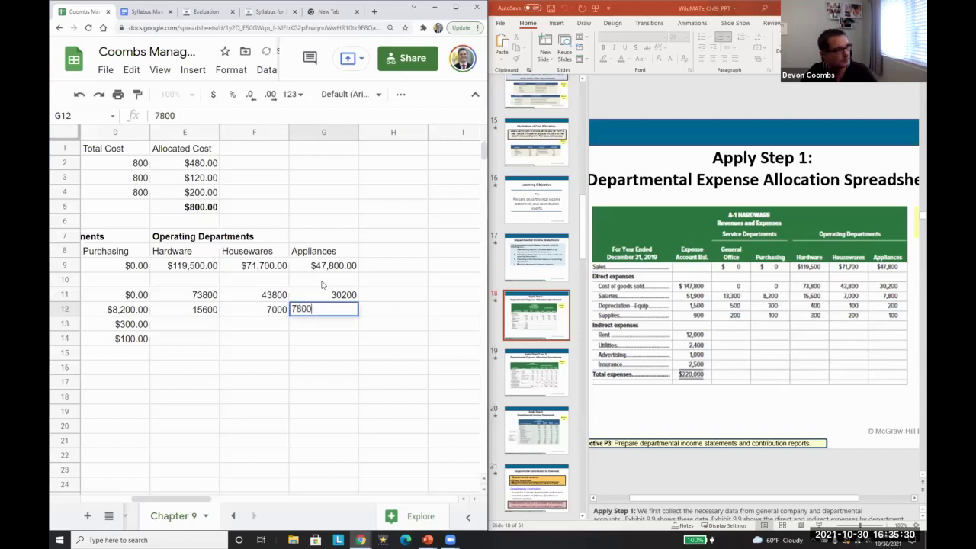
key(Return)
text(400)
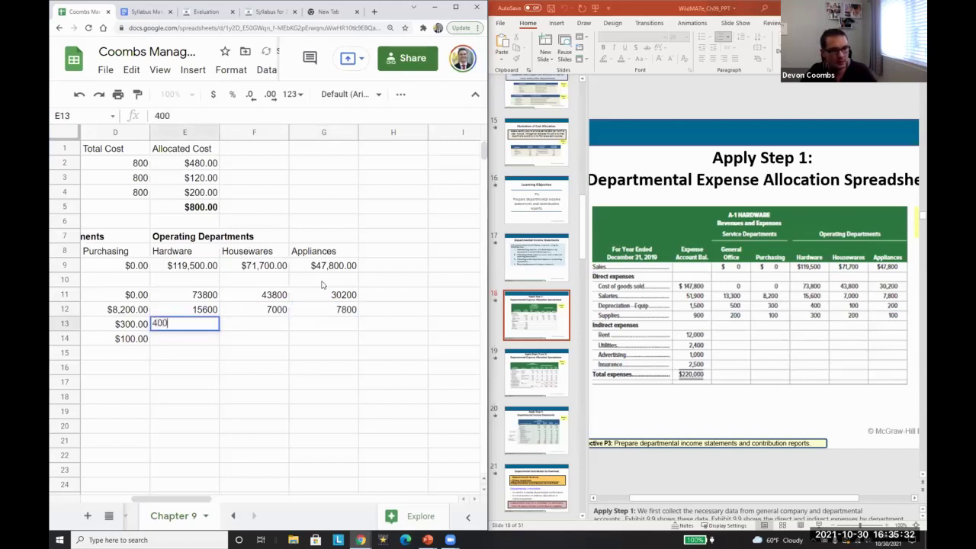
key(Tab)
text(100)
key(Tab)
text(200)
key(Return)
Enter supplies 300, 200, 100, then format E11:G14 as currency
text(300)
key(Tab)
text(200)
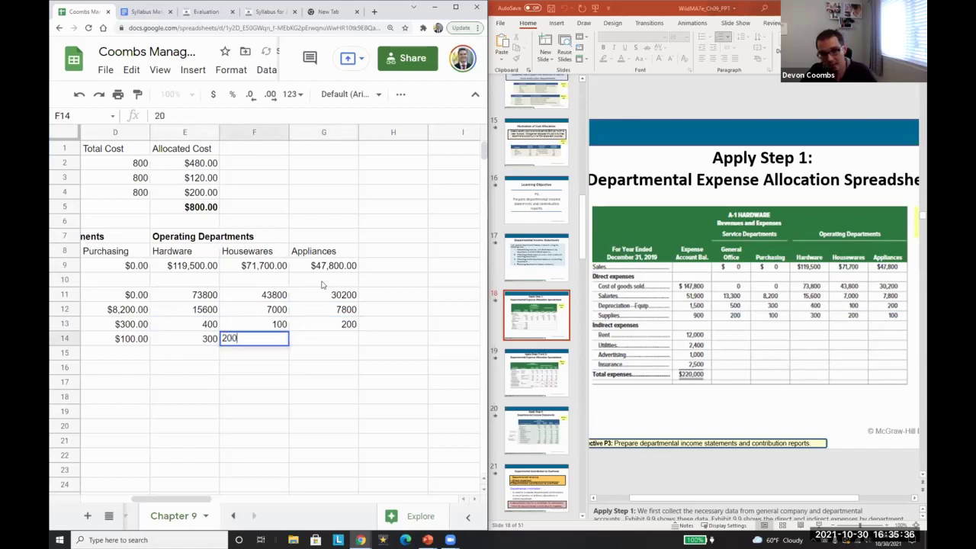
key(Tab)
text(100)
key(Return)
key(Up)
key(Up)
key(Up)
key(Up)
key(shift+Down)
key(shift+Down)
key(shift+Right)
key(shift+Right)
key(shift+Down)
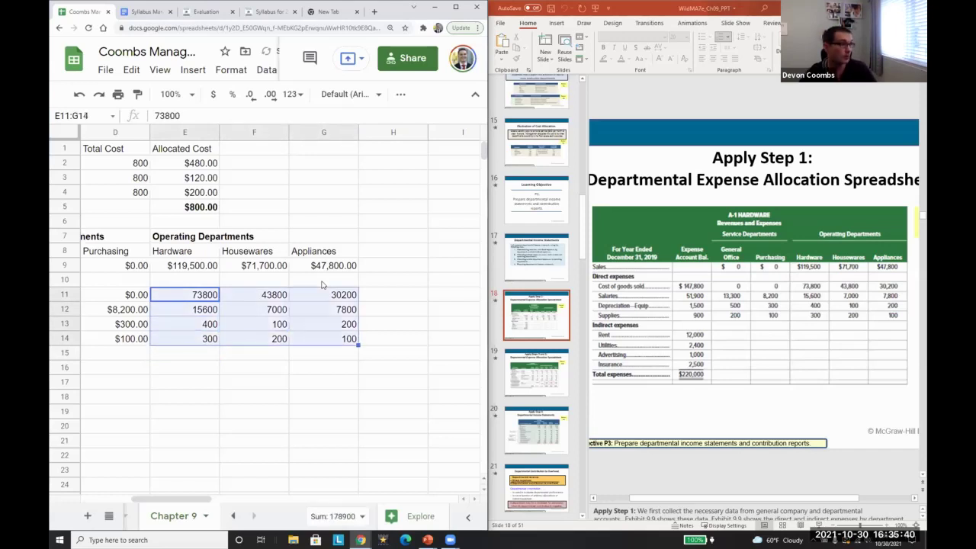
click(213, 93)
key(Left)
key(Left)
key(Left)
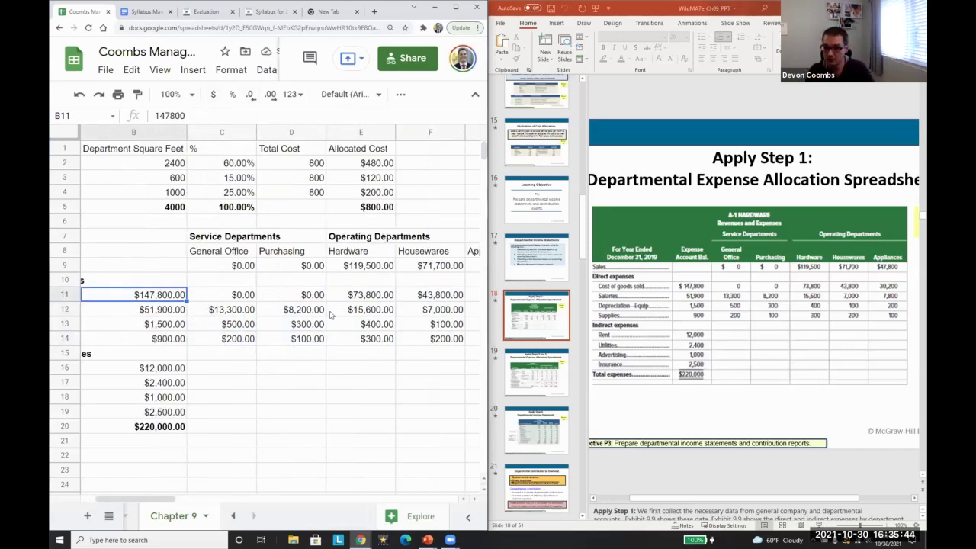
key(Right)
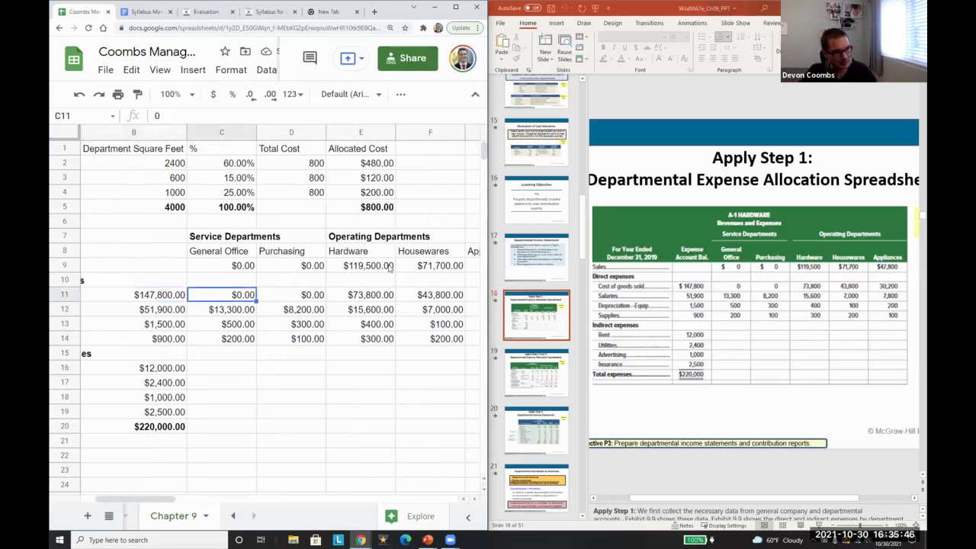
click(385, 297)
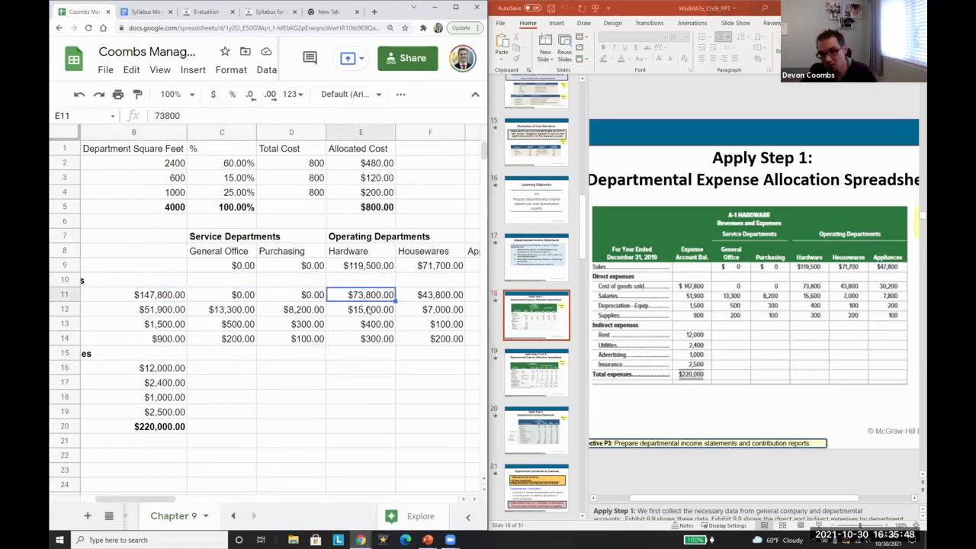
scroll(149, 373, left, 2)
click(147, 369)
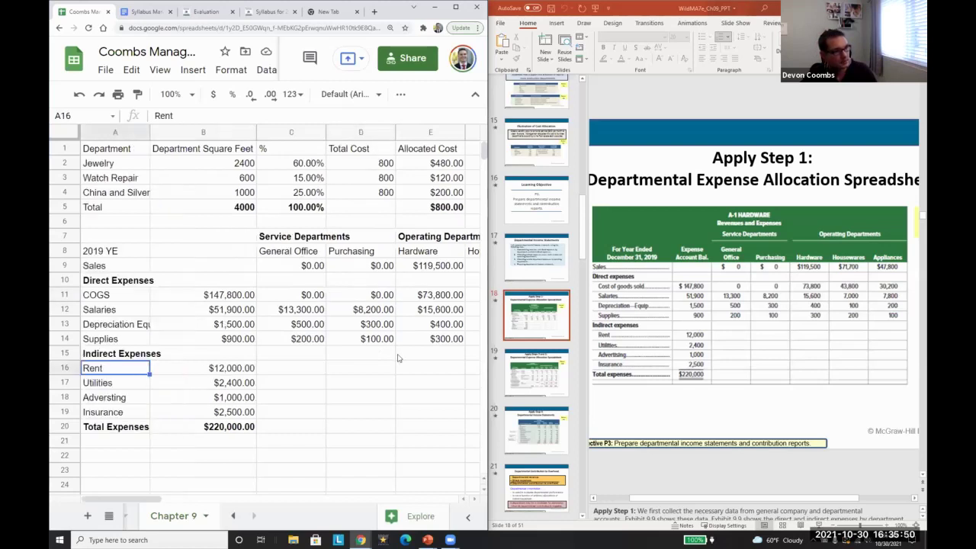
key(Right)
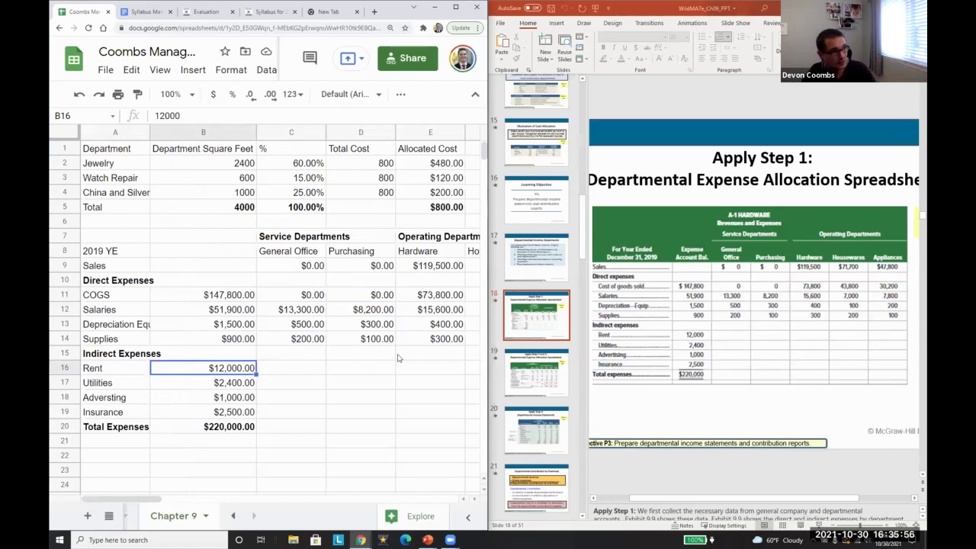
click(127, 383)
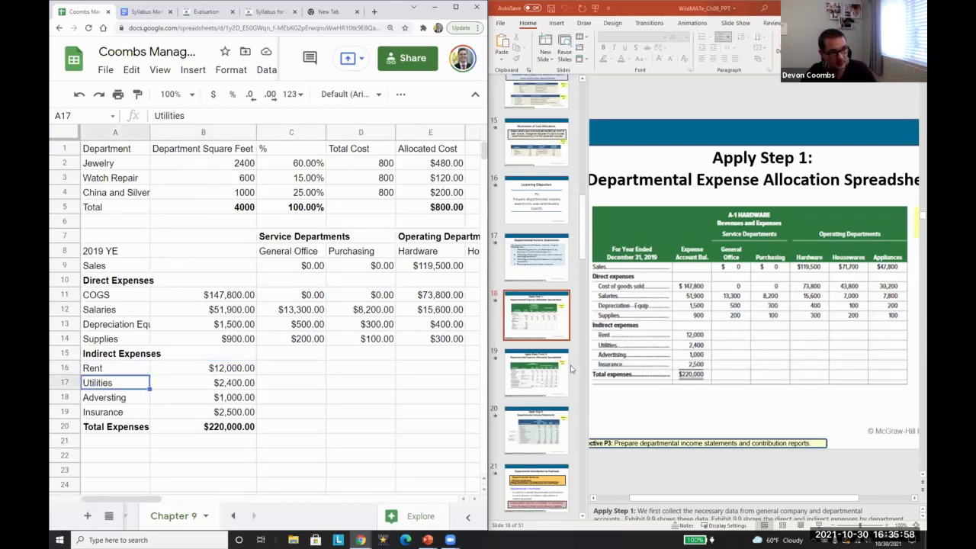
click(363, 324)
key(Right)
key(Right)
key(Right)
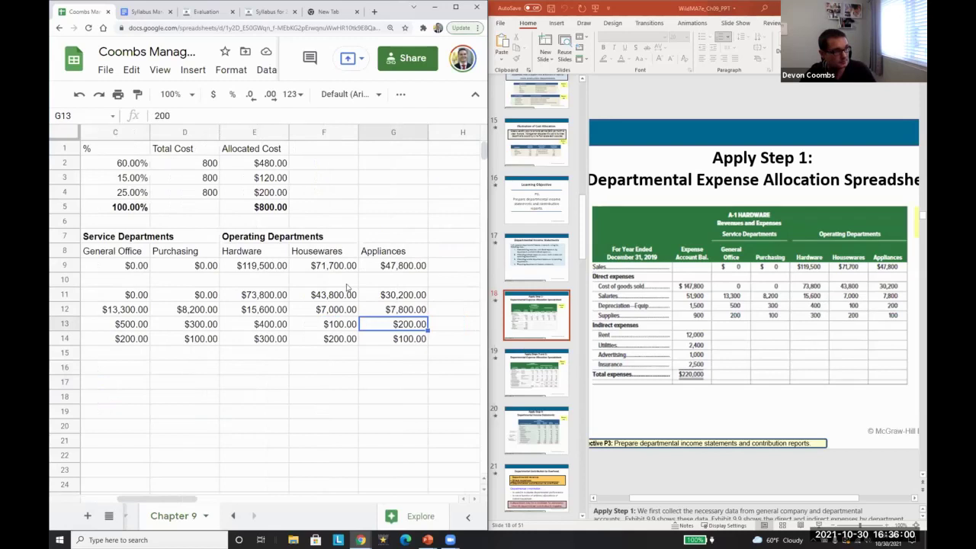
drag(317, 251, 357, 328)
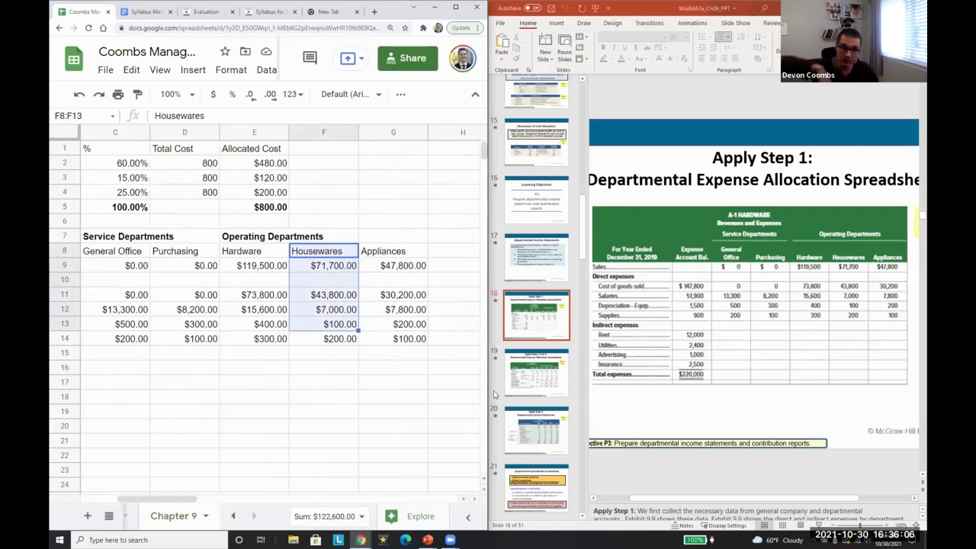
Show slide 19's exhibit with its left-hand expense labels, then return to the sheet
click(537, 374)
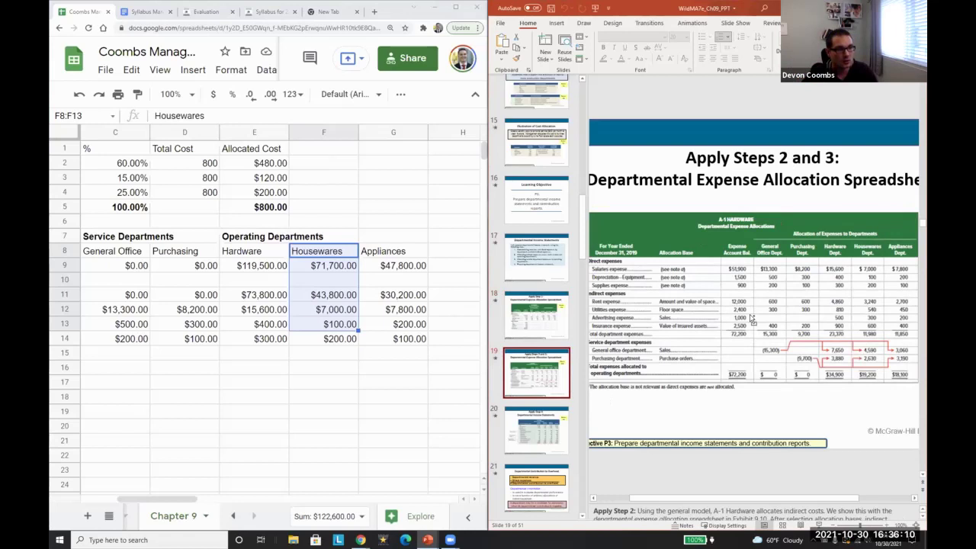
scroll(751, 319, up, 1)
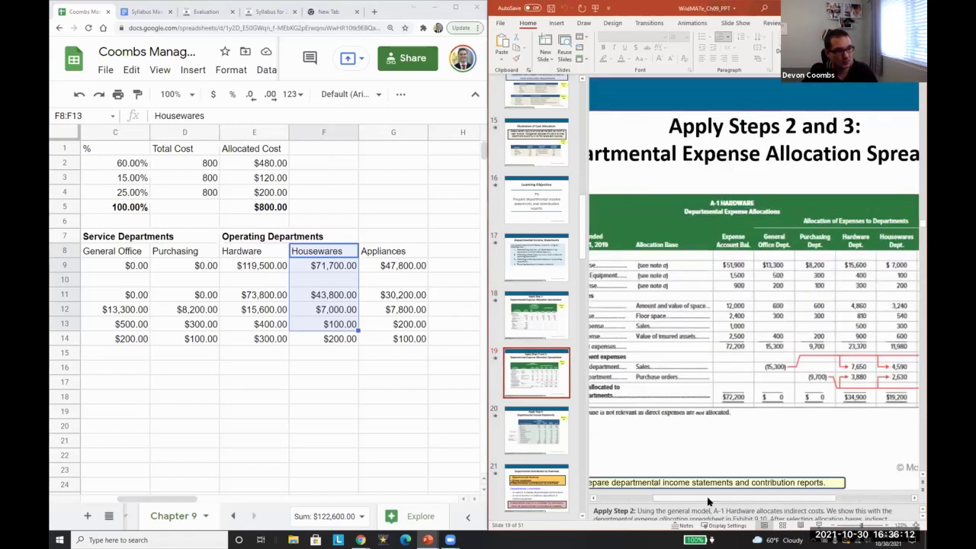
drag(708, 501, 682, 501)
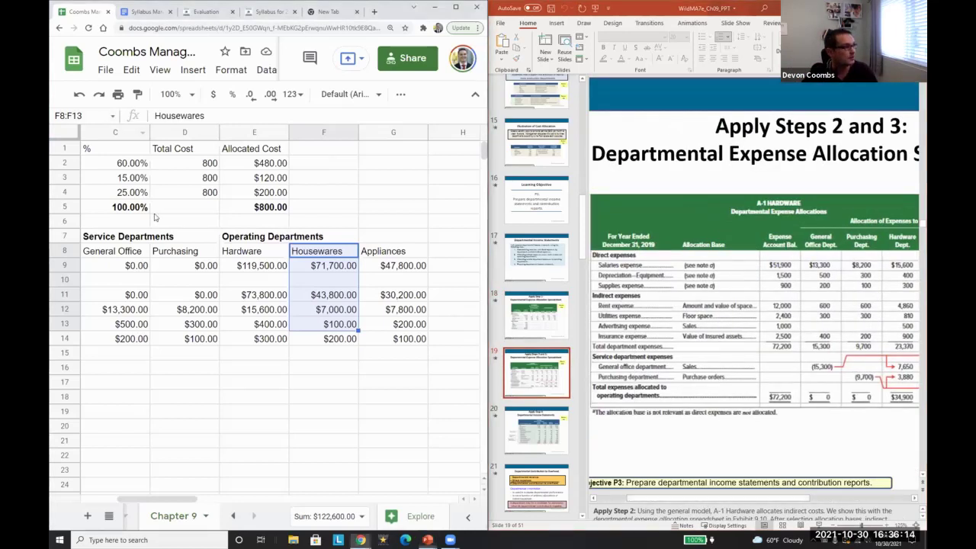
scroll(154, 217, left, 3)
click(179, 207)
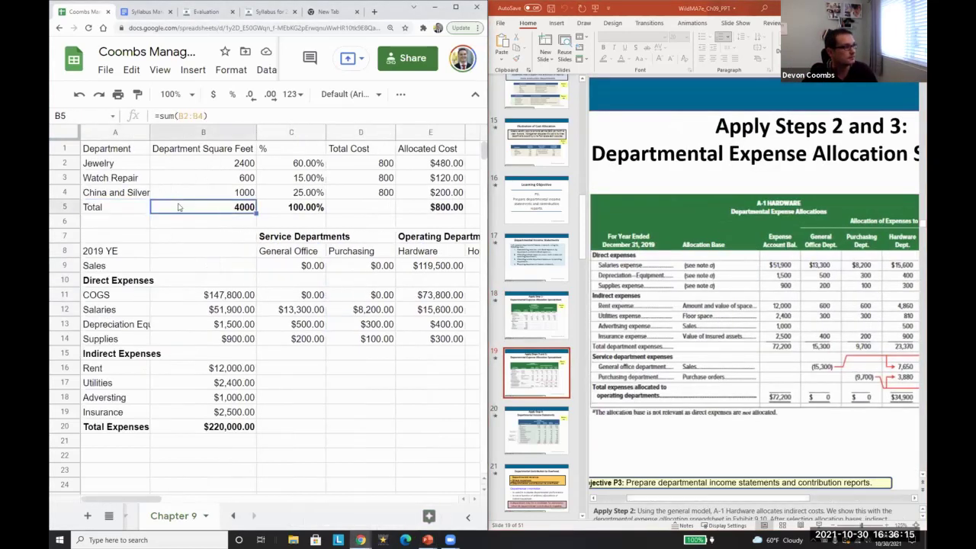
Insert a new column B and head it 'Allocation Base' in row 8
click(236, 132)
right_click(237, 131)
click(287, 190)
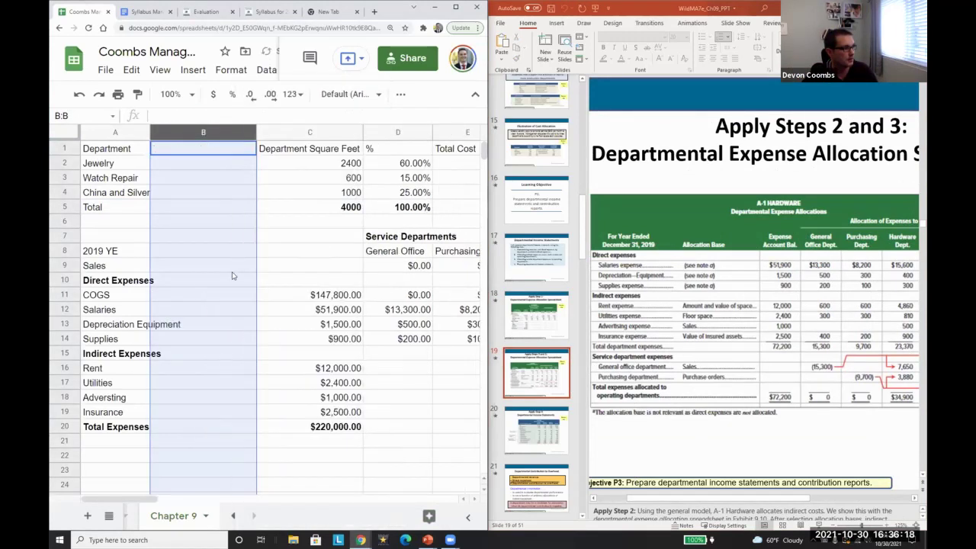
click(222, 280)
click(221, 251)
text(Allocation Base)
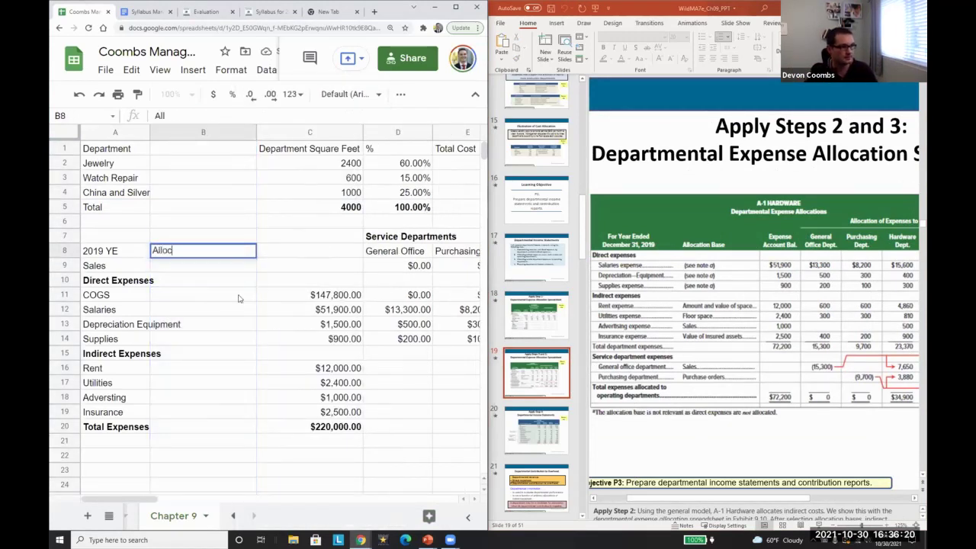
key(Return)
List bases 'Amount of and value of space', 'Fllor space', 'Sales', 'Value of Insurad Assets' in B16:B19
key(Down)
key(Down)
key(Down)
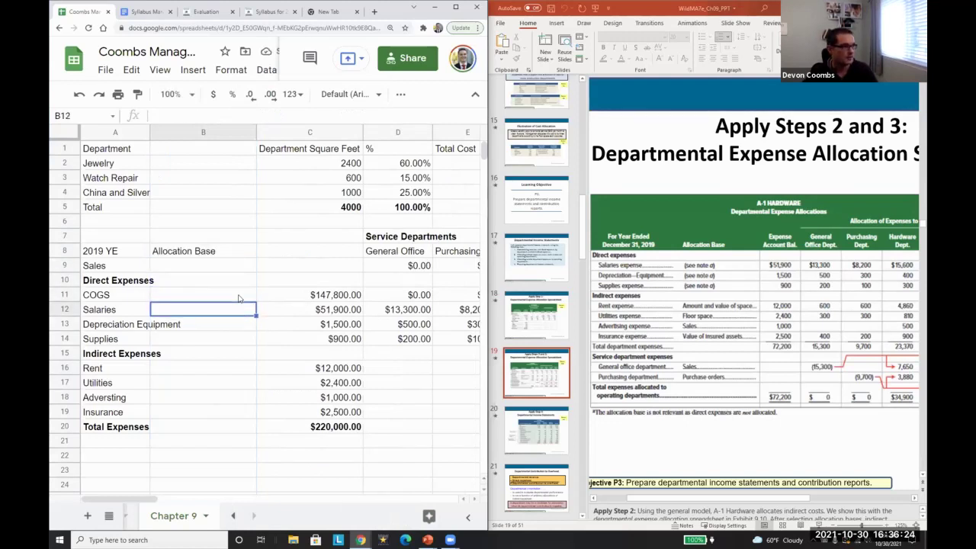
key(Down)
key(Down)
key(Down)
key(Down)
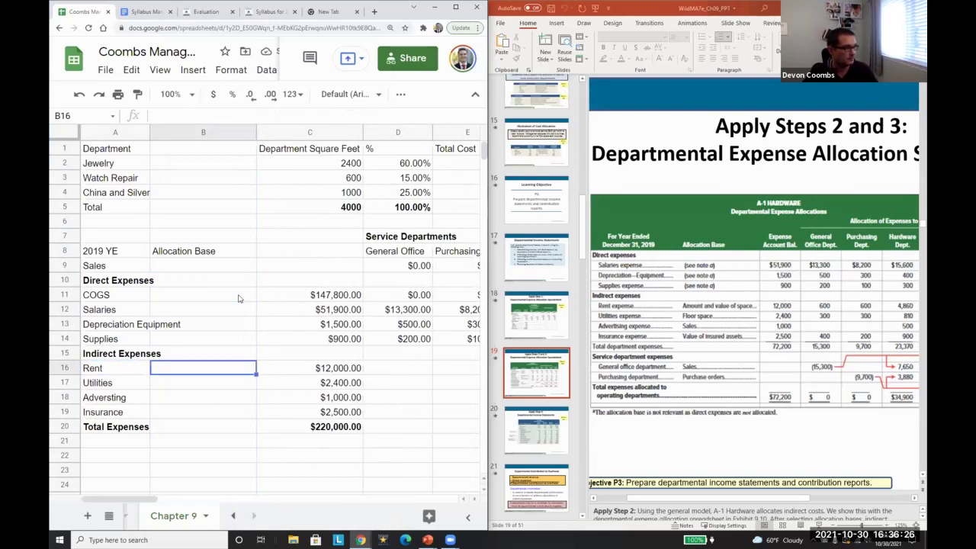
text(Amou)
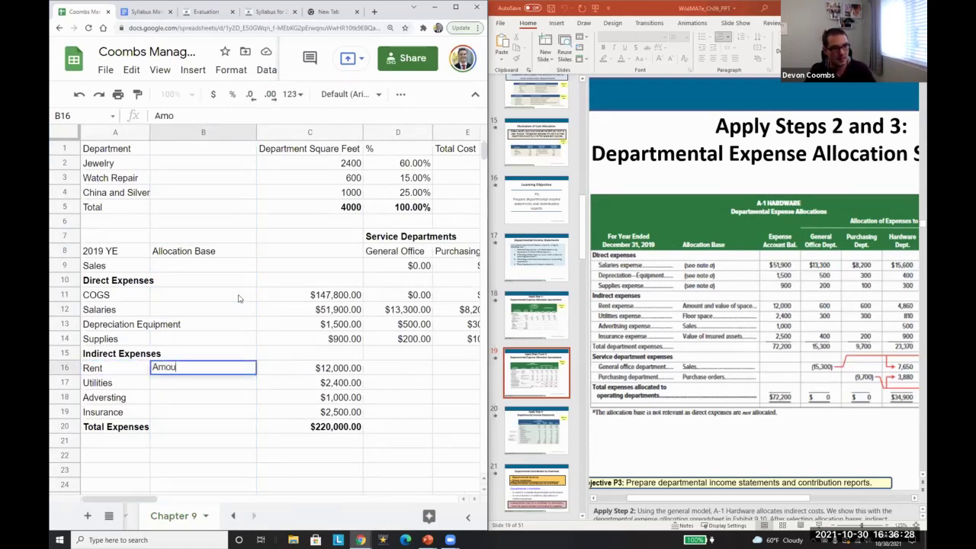
text(nt of and value of space)
key(Return)
text(Fllor space)
key(Return)
text(Sales)
key(Return)
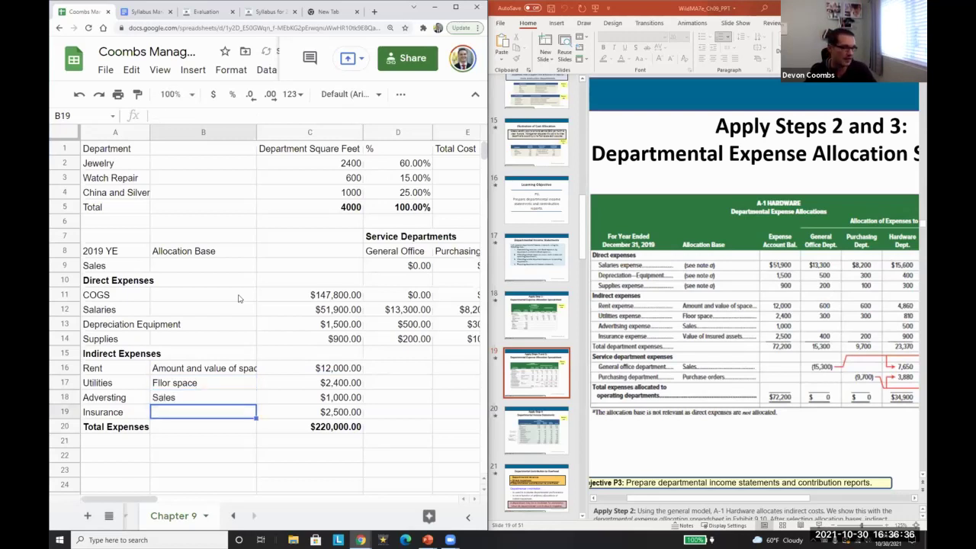
text(Value of)
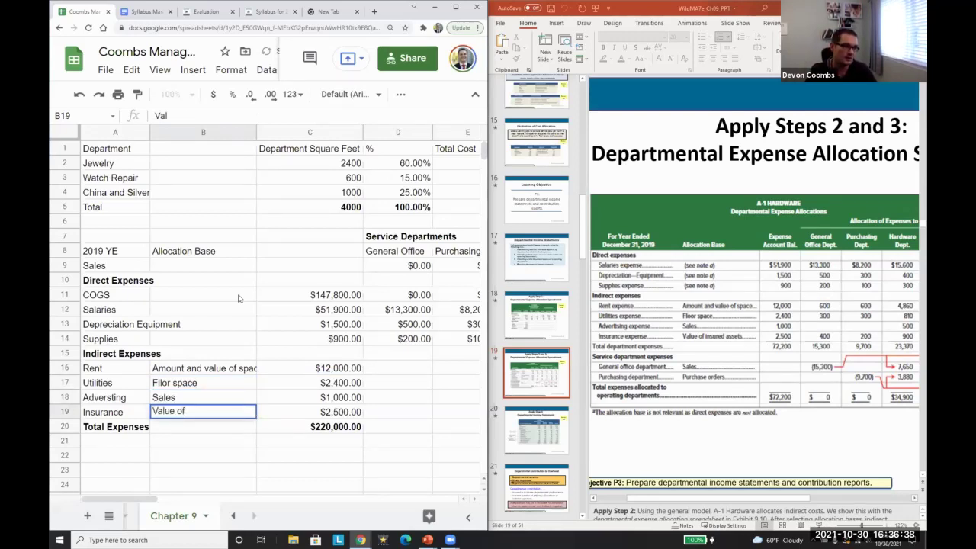
text( Insurad Assets)
key(Return)
key(Up)
key(Up)
key(Up)
key(Up)
key(Right)
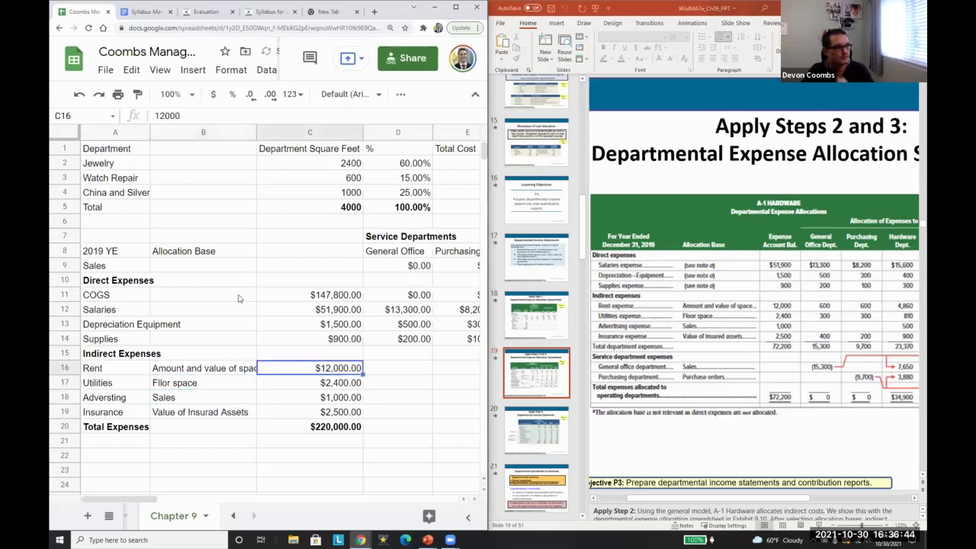
key(Right)
key(Right)
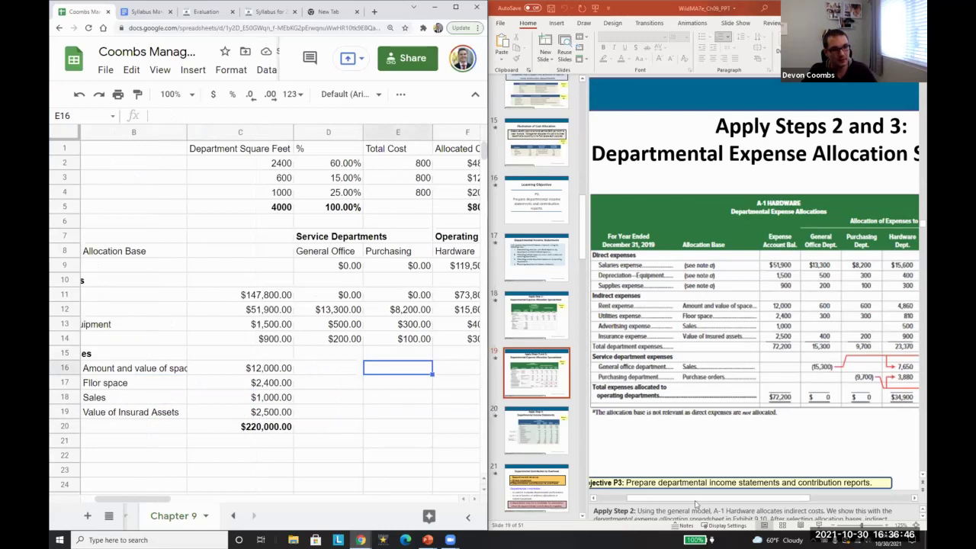
Scroll the slide right to show the Housewares and Appliances rent split columns
click(708, 500)
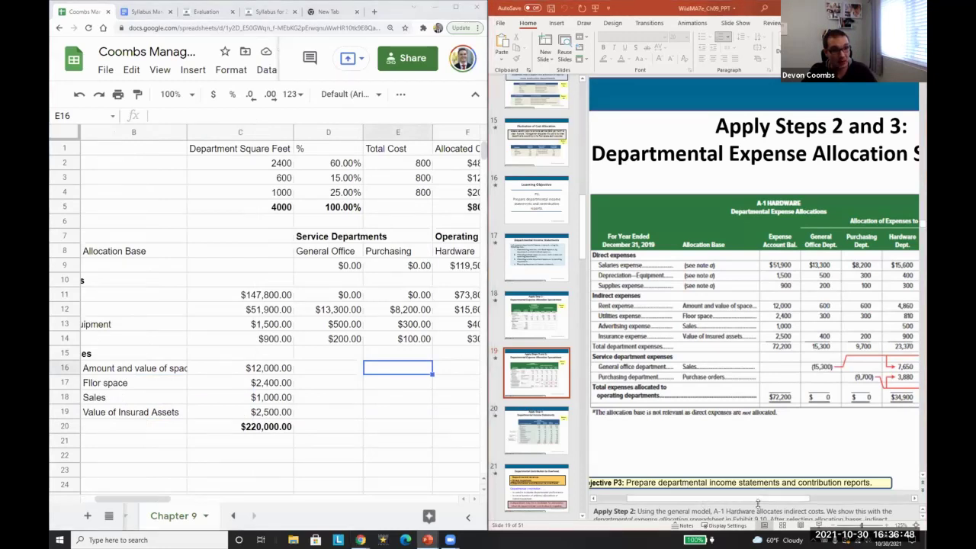
drag(759, 500, 812, 501)
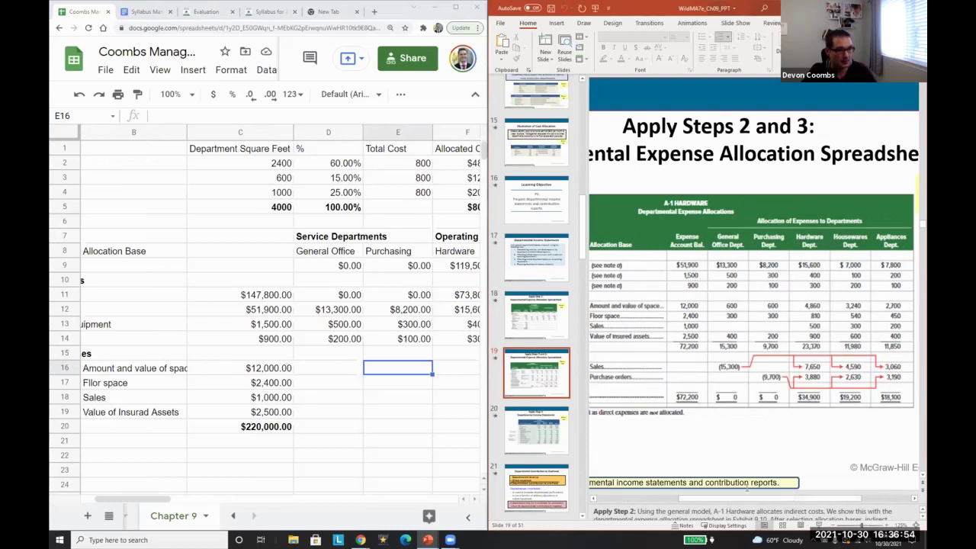
drag(749, 500, 781, 499)
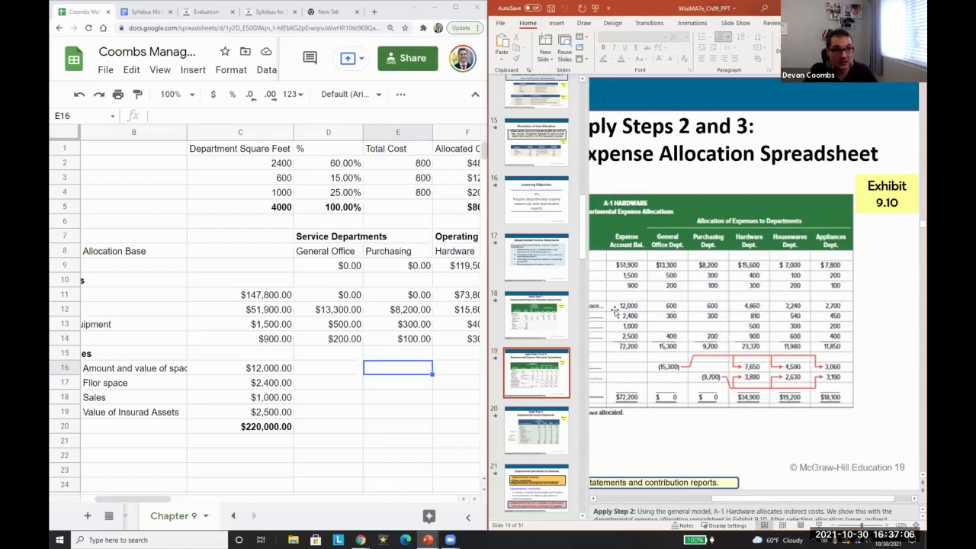
Enter rent amounts 600, 600, 4860, 3240, 2700 in D16:H16 and format them as currency
click(301, 372)
text(600)
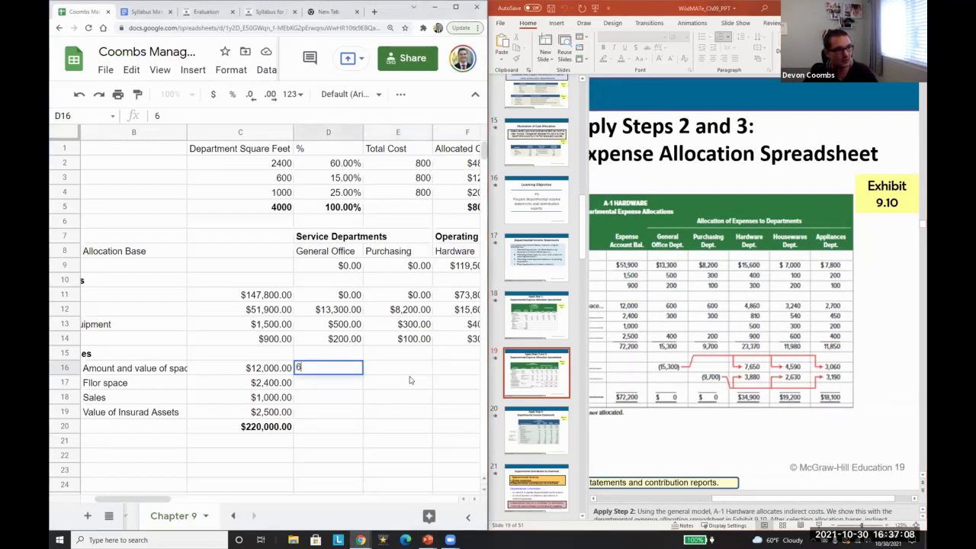
key(Tab)
text(600)
key(Tab)
text(4860)
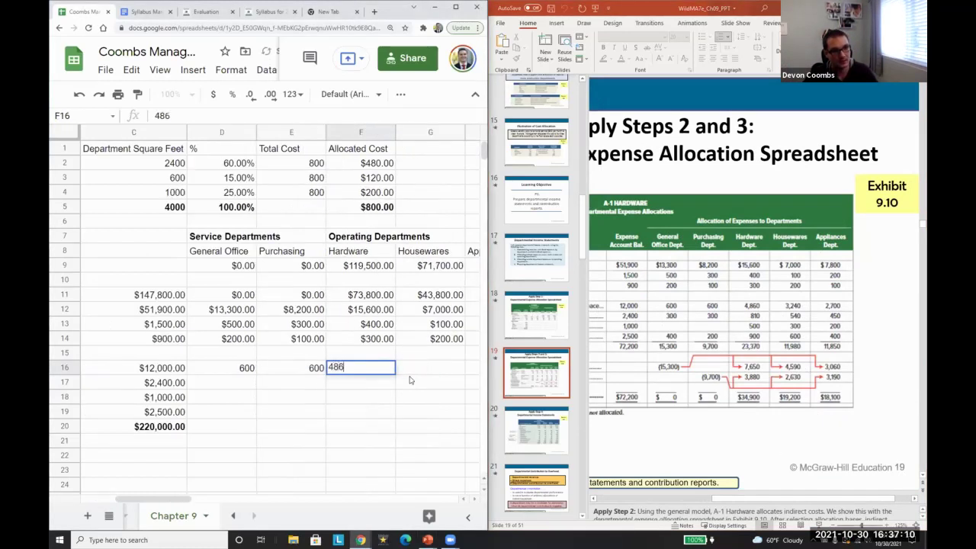
key(Tab)
text(3240)
key(Tab)
text(2700)
key(Return)
key(shift+Right)
key(shift+Right)
key(shift+Right)
key(shift+Right)
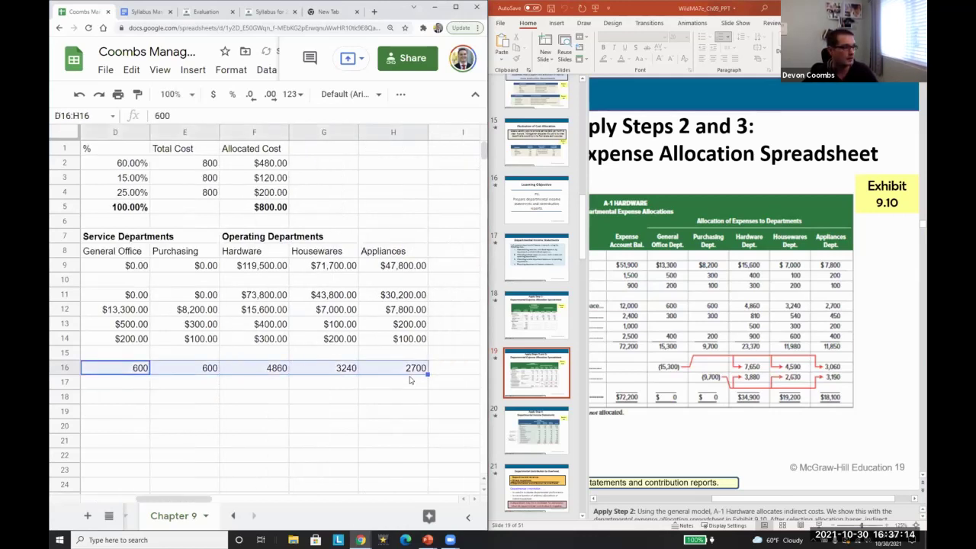
click(213, 94)
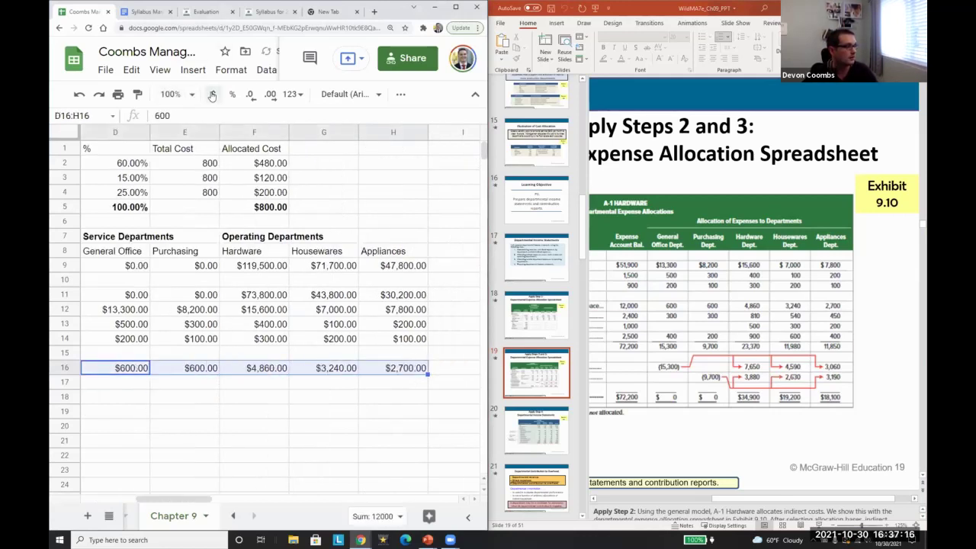
key(Left)
key(Left)
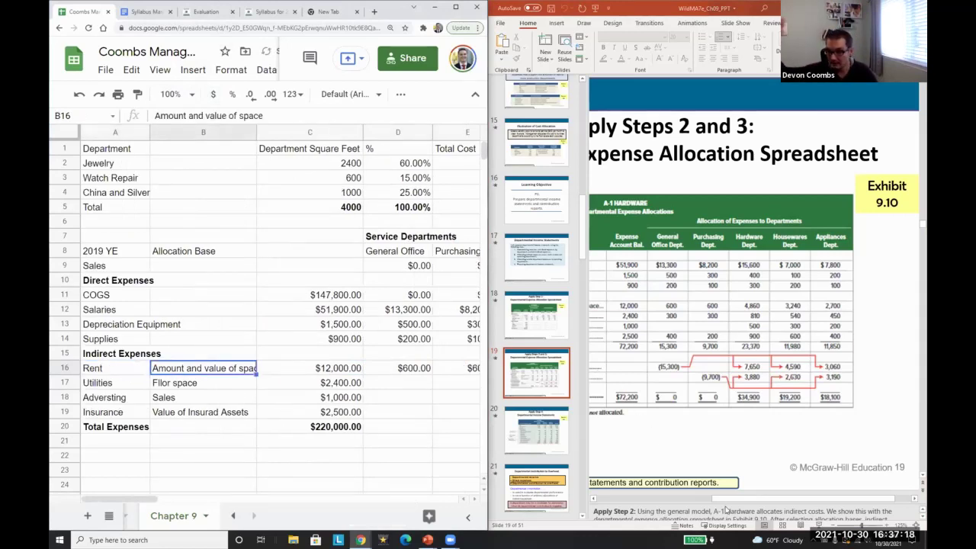
In D17 enter =D16/C16, giving General Office's 0.05 share of rent
key(Right)
key(Left)
key(Right)
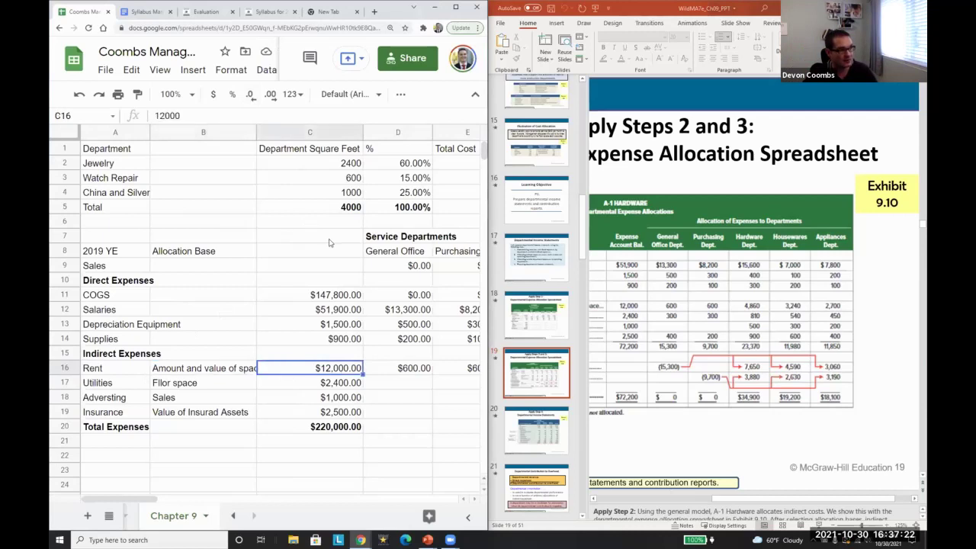
key(Right)
key(Right)
key(Left)
key(Down)
text(=)
key(Up)
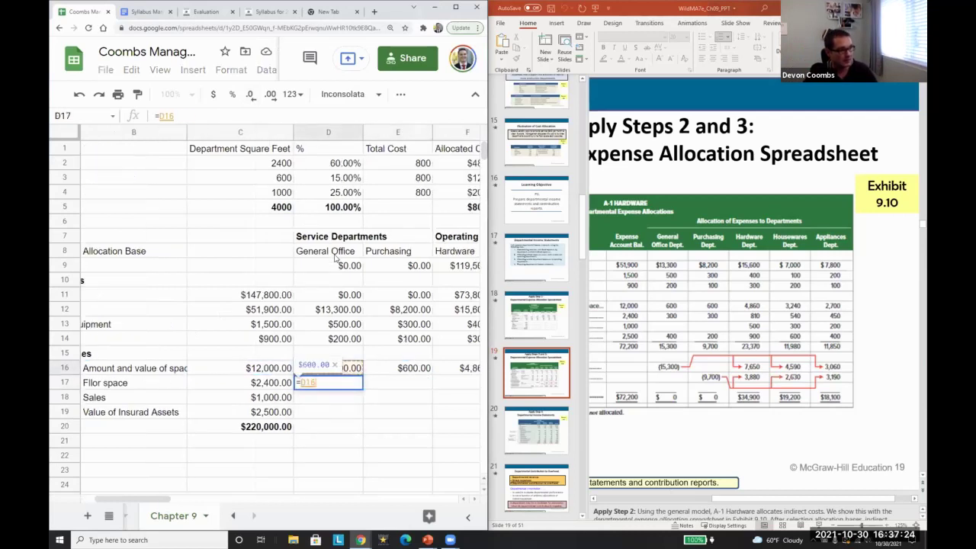
text(/)
key(Up)
key(Left)
key(Return)
key(Up)
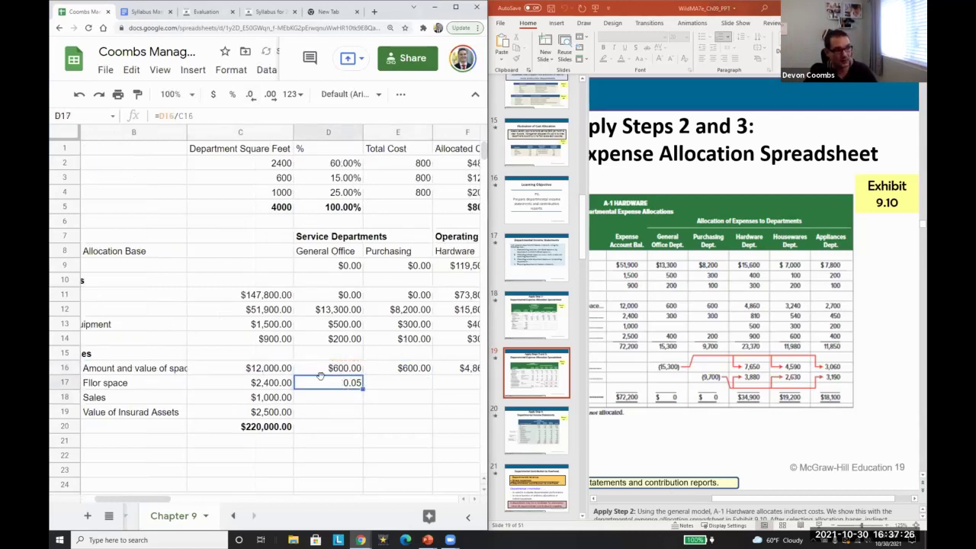
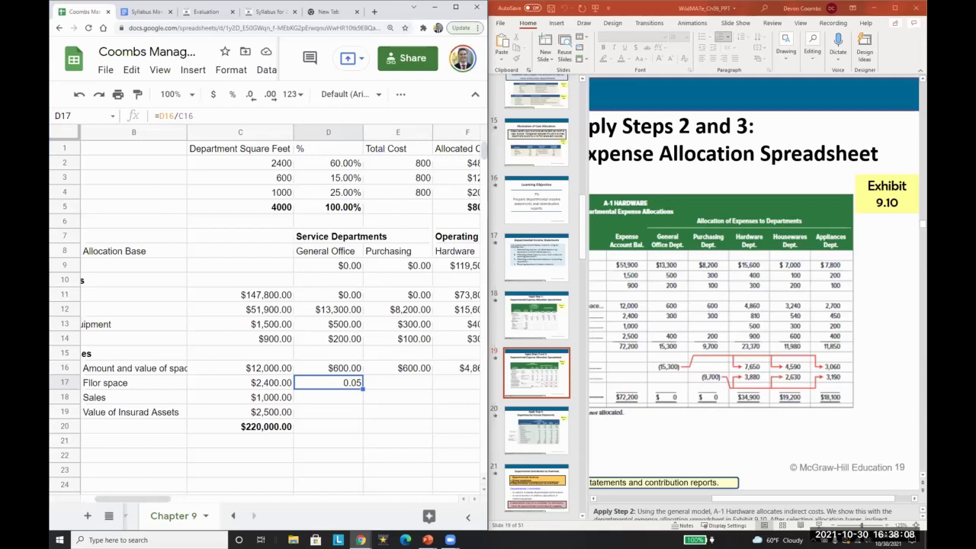
Correct the Utilities allocation base label to 'Floor Space'
click(142, 364)
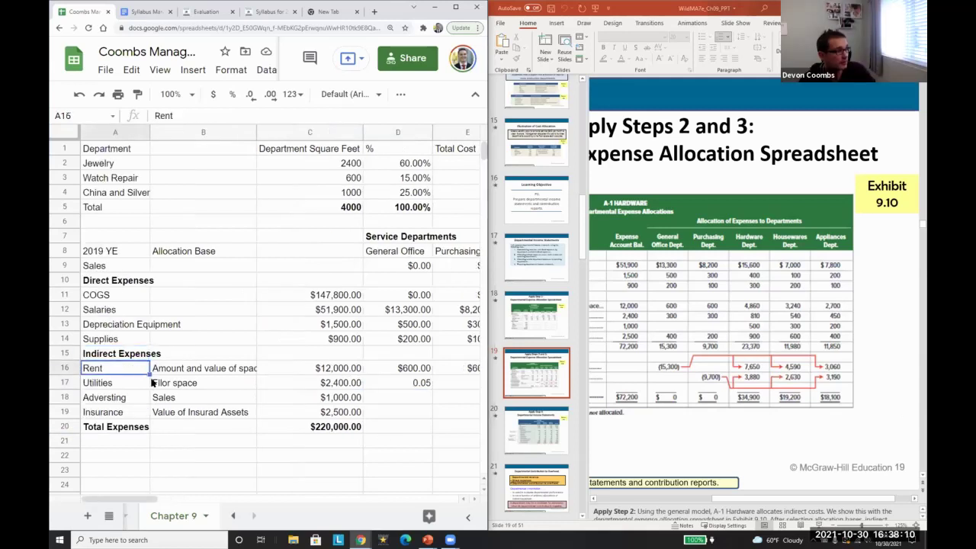
click(157, 385)
text(Floor Space)
key(Return)
Clear the stray 0.05 value under General Office in the Utilities row
key(Right)
key(Up)
key(Right)
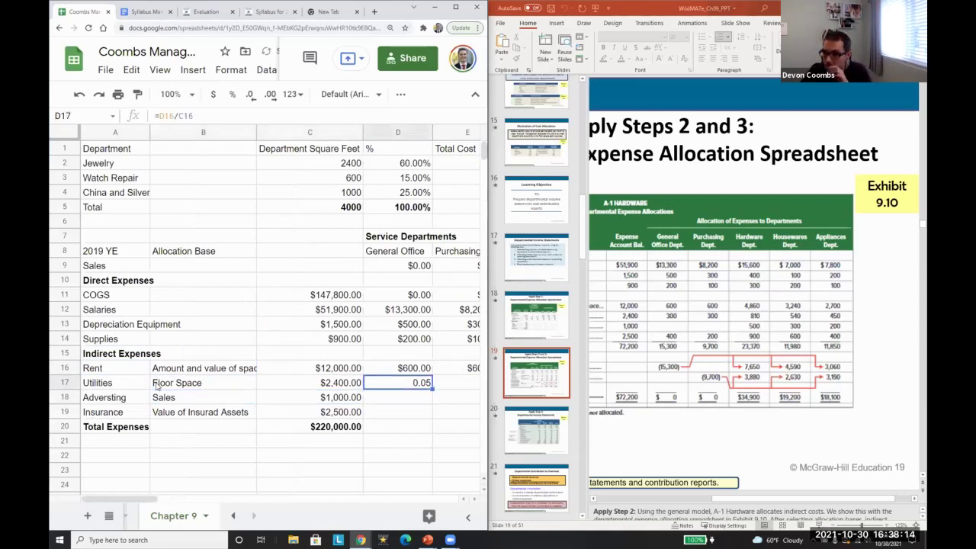
key(Left)
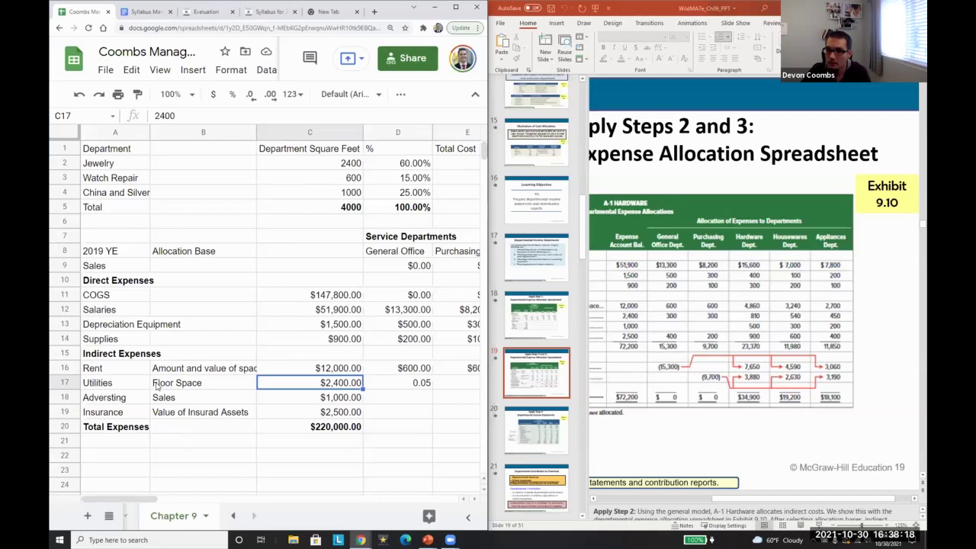
key(Up)
key(Left)
key(Left)
key(Right)
key(Right)
key(Right)
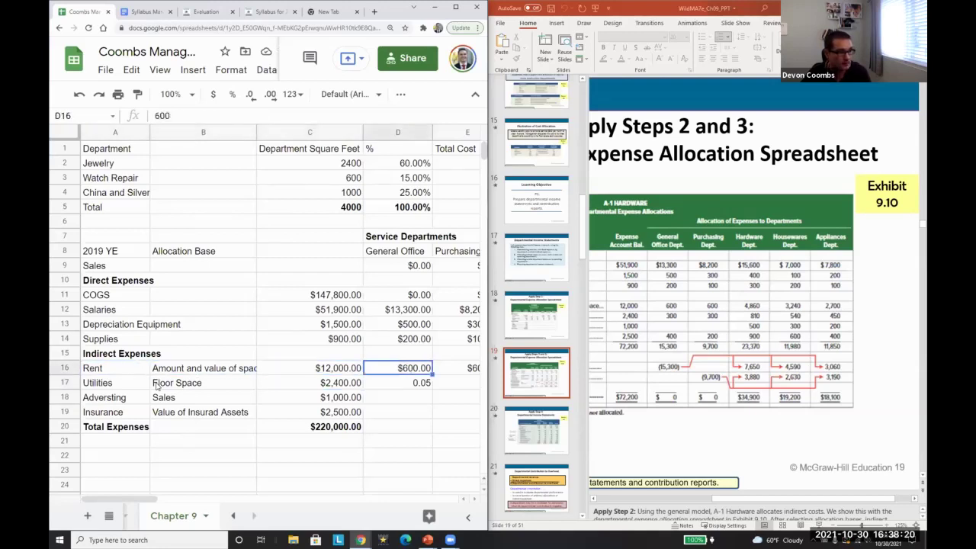
scroll(156, 387, right, 1)
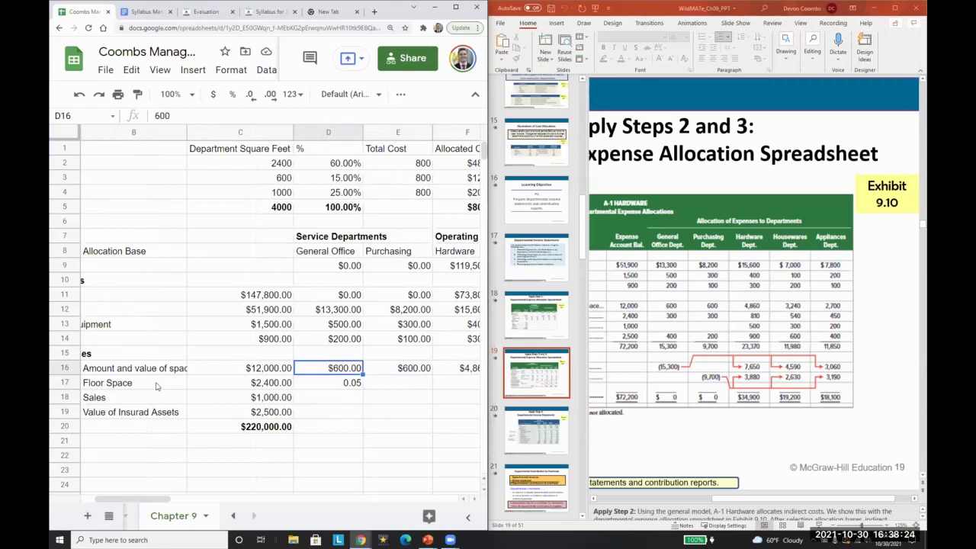
key(Left)
key(Left)
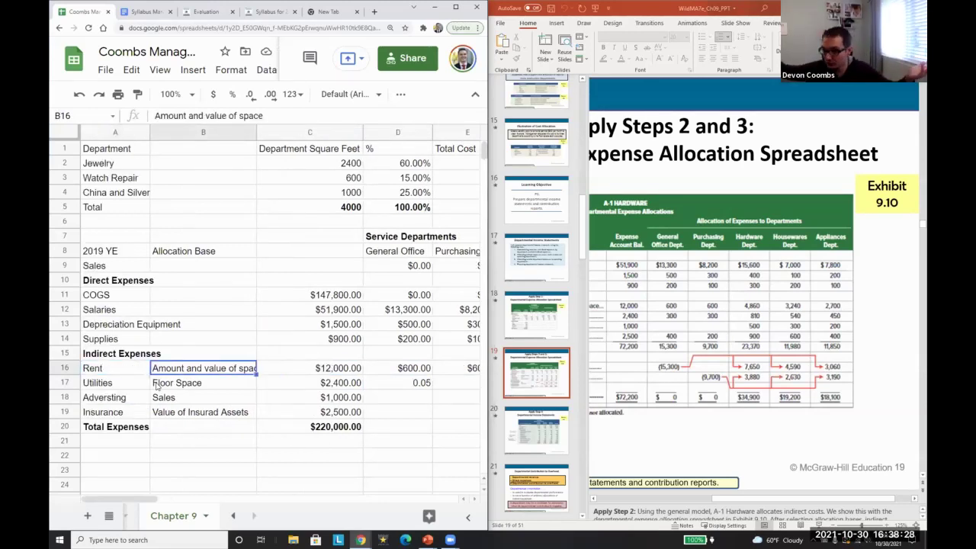
key(Right)
key(Right)
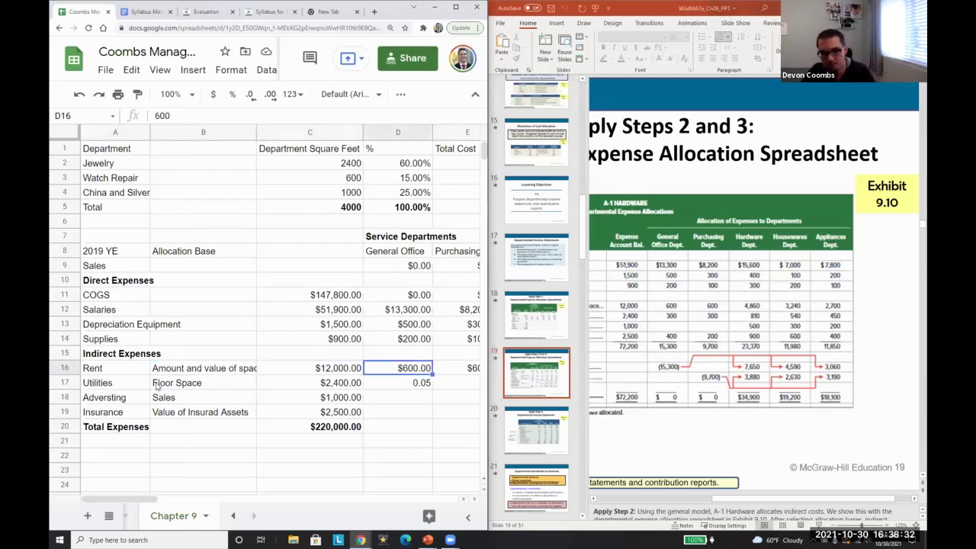
key(Down)
key(Delete)
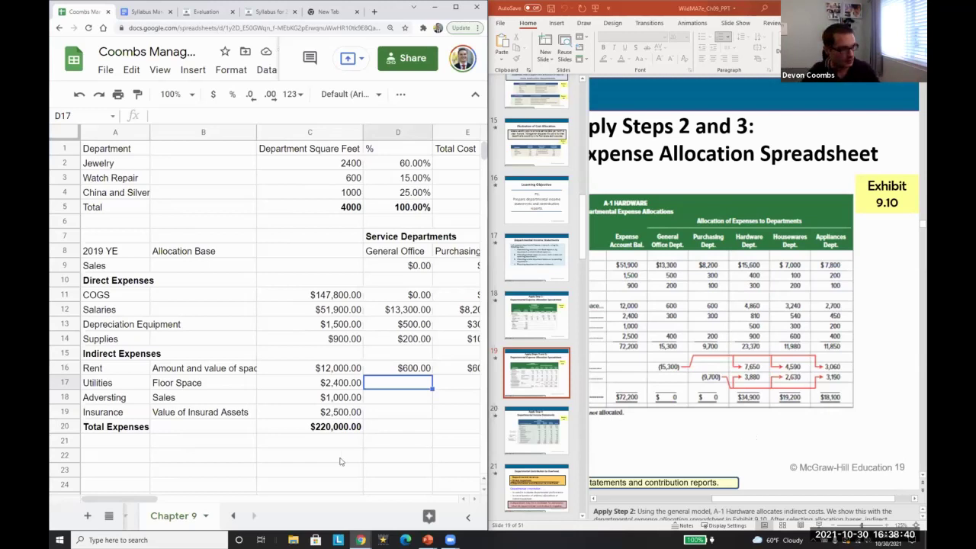
Make the four allocation bases in B16:B19 bold
click(415, 366)
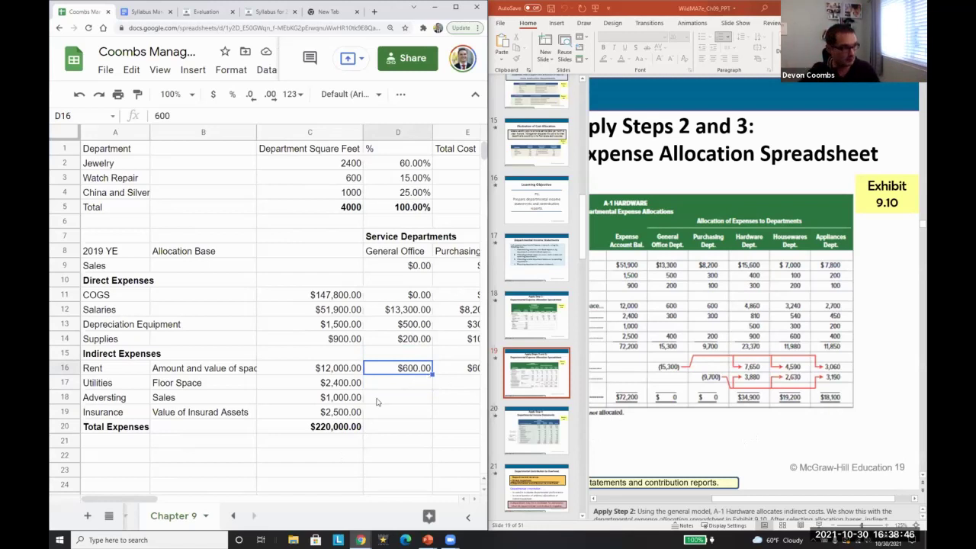
click(352, 374)
click(755, 500)
drag(755, 501, 695, 501)
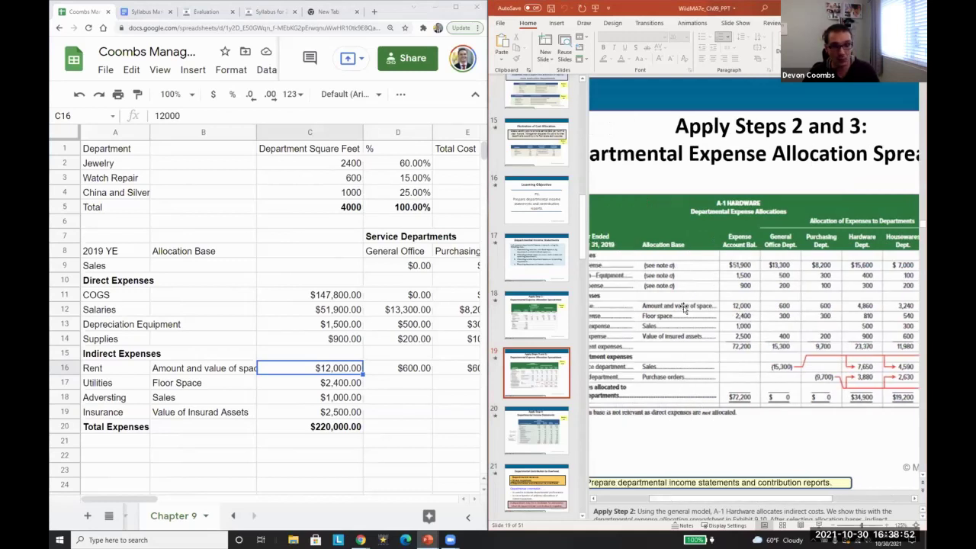
key(Left)
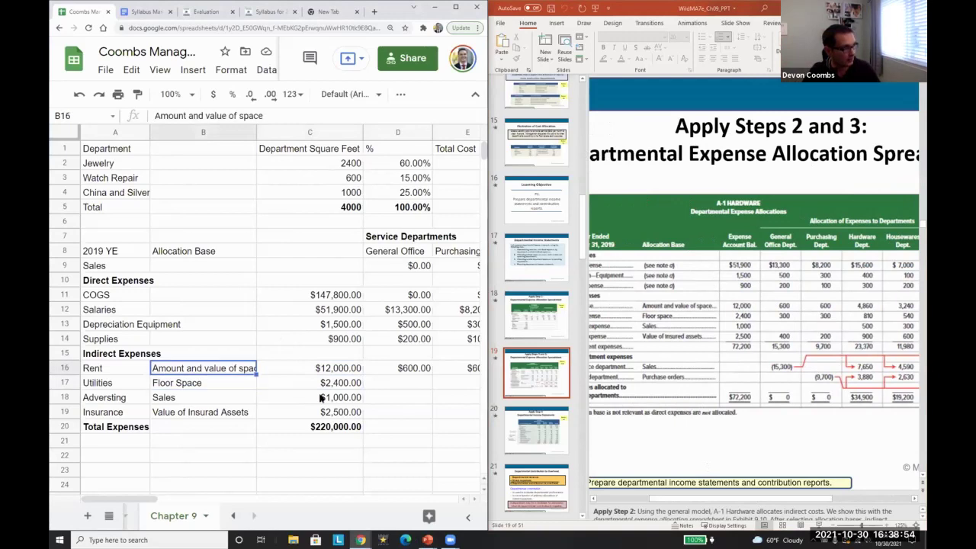
key(shift+Down)
key(shift+Down)
key(shift+Down)
key(ctrl+b)
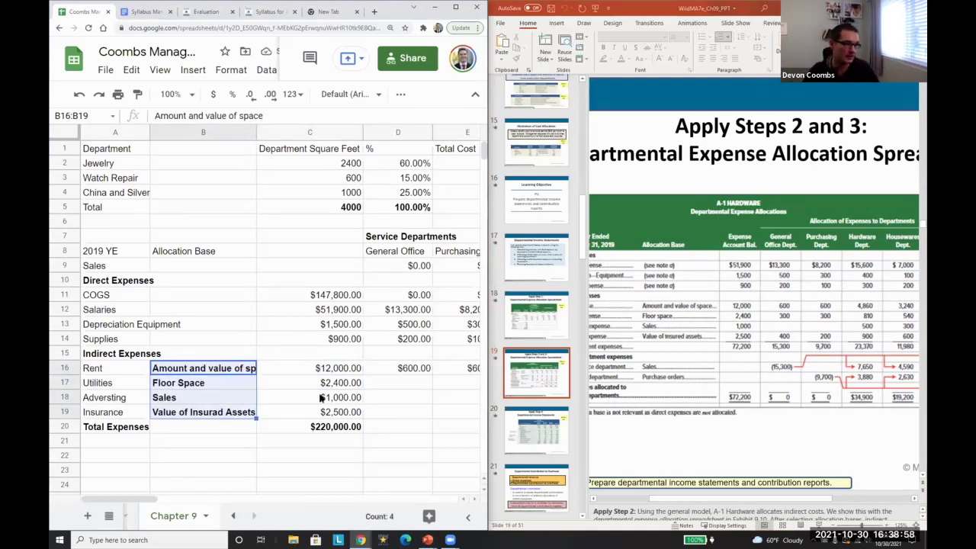
key(Right)
key(shift+Down)
key(shift+Down)
key(shift+Down)
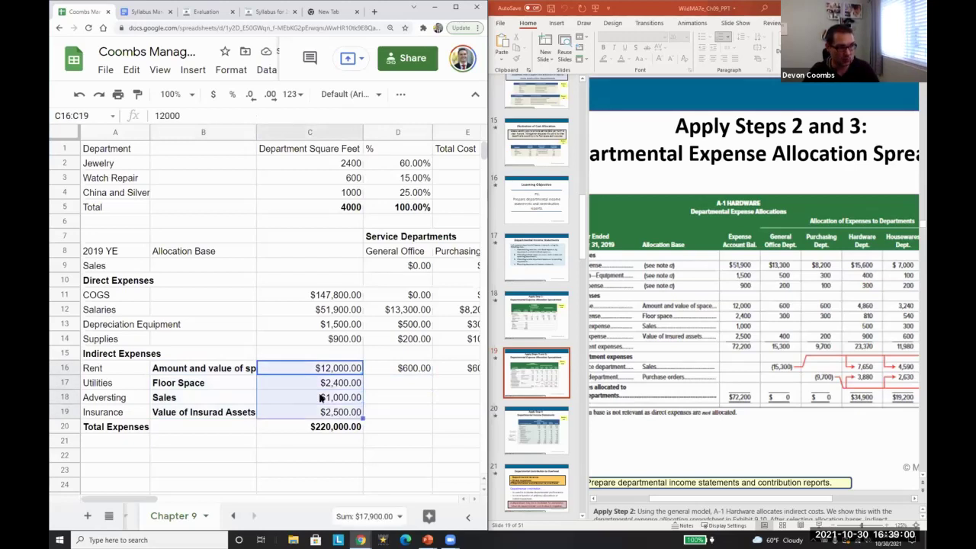
key(Right)
key(Down)
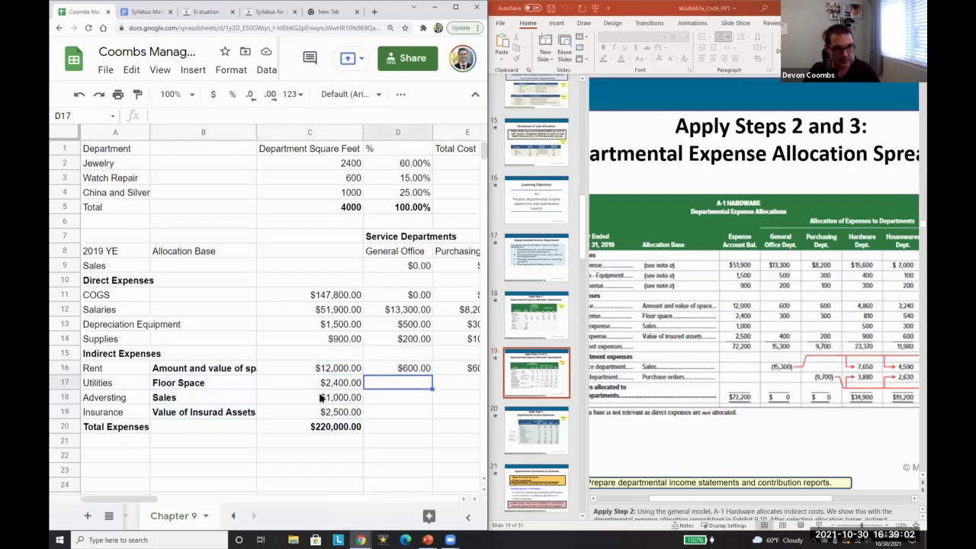
key(Right)
key(Right)
key(Right)
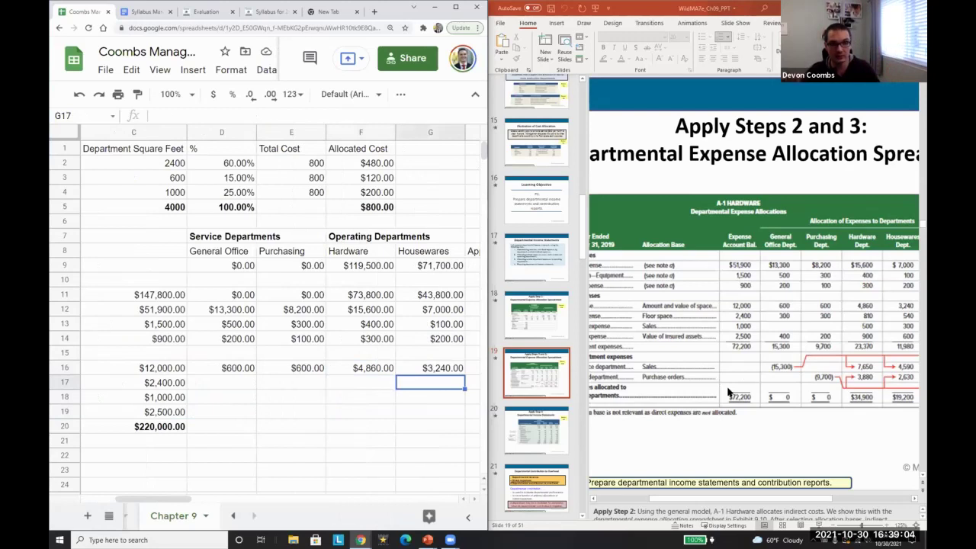
Enter a first pass of Utilities allocations (300, 300, 810, 540) and format them as currency
key(Left)
key(Left)
key(Left)
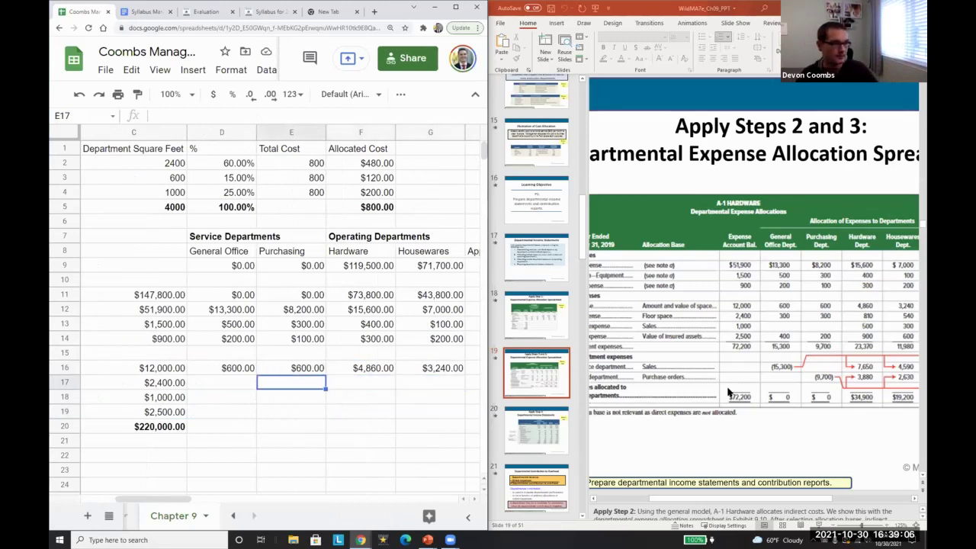
text(2400)
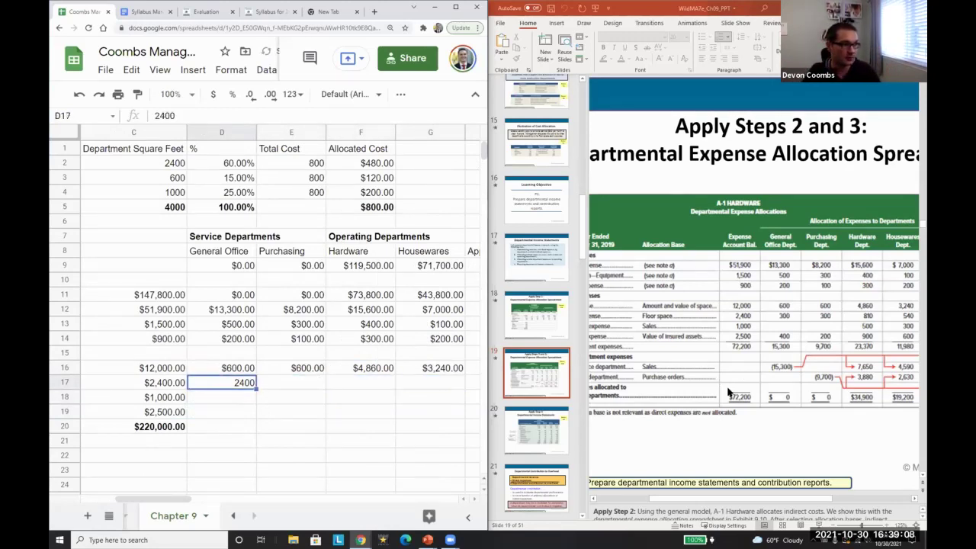
key(Tab)
text(300)
key(Tab)
text(300)
key(Tab)
text(810)
key(Tab)
text(540)
key(Up)
key(Down)
key(shift+Left)
key(shift+Left)
key(shift+Left)
key(shift+Left)
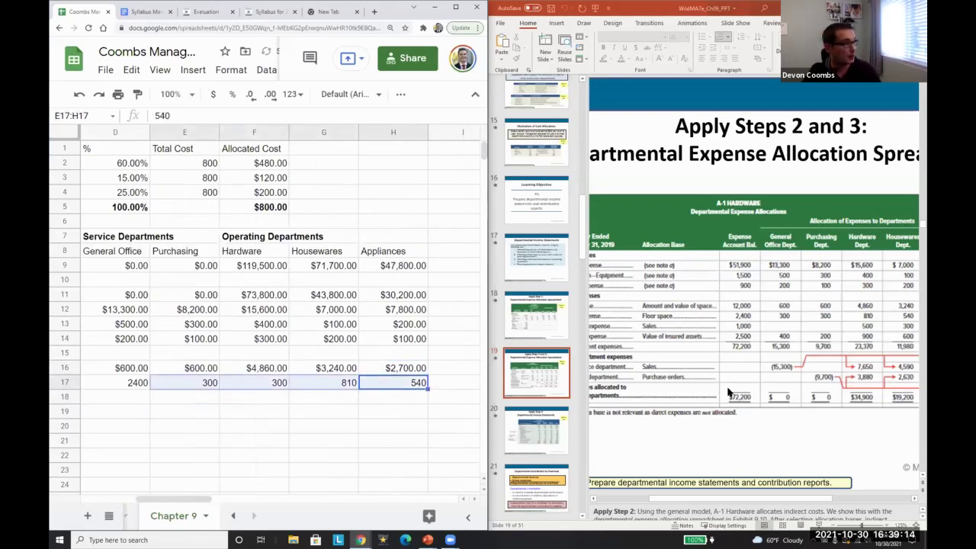
click(214, 95)
Give column C the heading 'Total Costs'
key(Left)
key(Left)
key(Left)
key(Left)
key(Left)
key(Up)
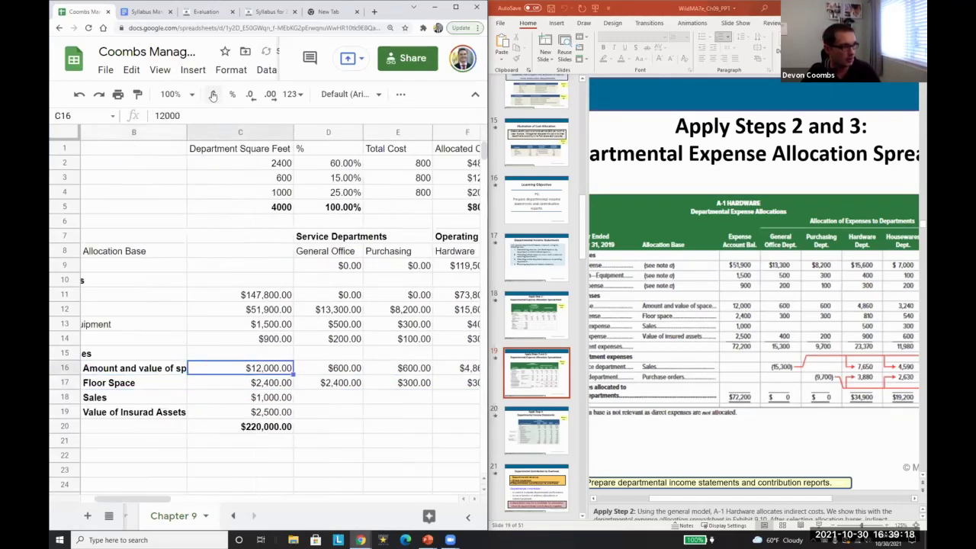
key(Down)
key(Right)
key(shift+Right)
key(shift+Left)
key(shift+Right)
key(shift+Left)
key(Up)
key(ctrl+shift+Right)
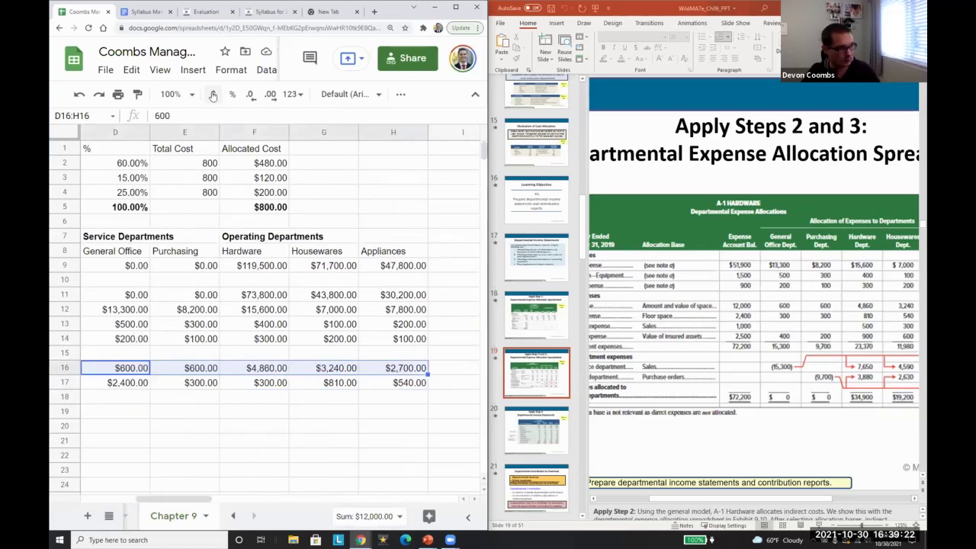
key(Left)
key(Left)
key(Right)
key(Up)
key(Up)
key(Up)
key(Up)
key(Up)
key(Up)
key(Up)
key(Up)
text(Total Costs)
key(Return)
Re-enter the Utilities allocations 300, 300, 810 and 540 starting at General Office
key(Down)
key(Down)
key(Down)
key(Down)
key(Down)
key(Down)
key(Down)
key(Right)
key(Down)
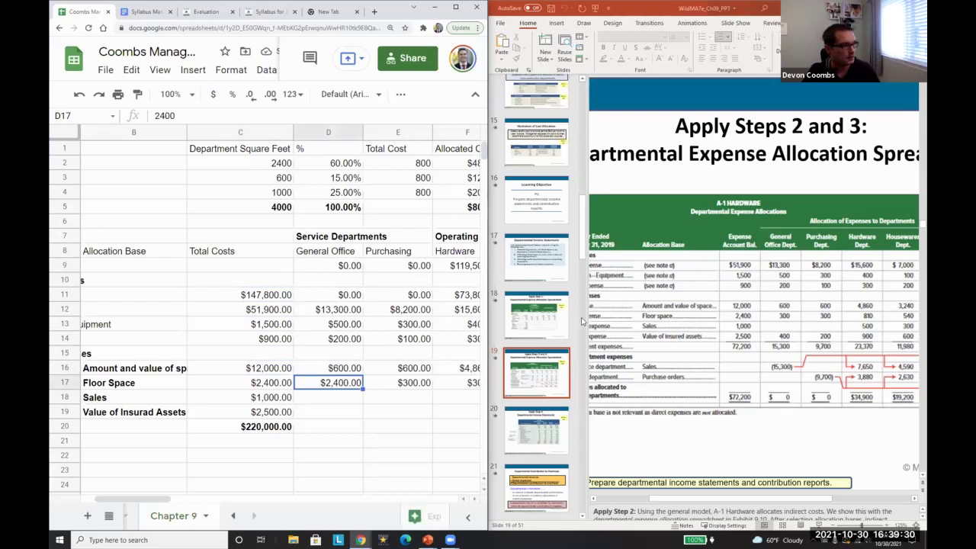
key(Left)
key(Right)
text(300)
key(Tab)
text(300)
key(Tab)
text(810)
key(Tab)
text(540)
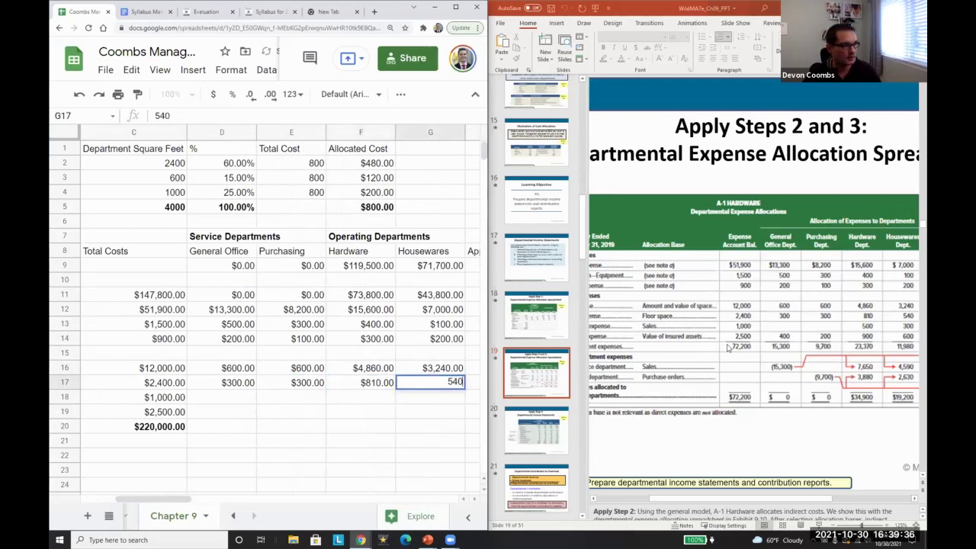
key(Tab)
Set the Appliances Utilities allocation to 450
drag(806, 501, 846, 500)
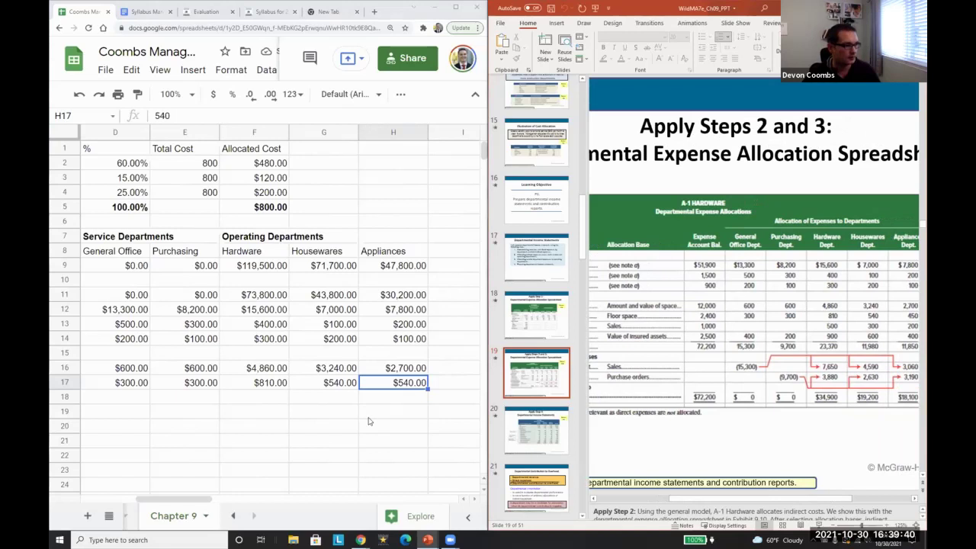
click(382, 387)
text(450)
key(Return)
key(Up)
key(Left)
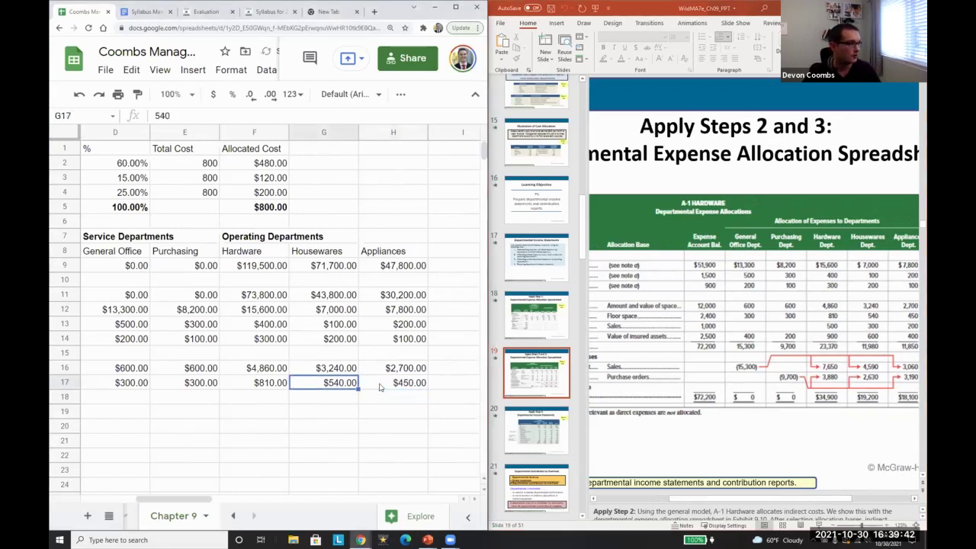
key(Left)
key(Left)
key(Left)
key(Left)
key(Left)
key(Right)
key(Right)
key(shift+Right)
key(shift+Right)
key(shift+Right)
key(shift+Right)
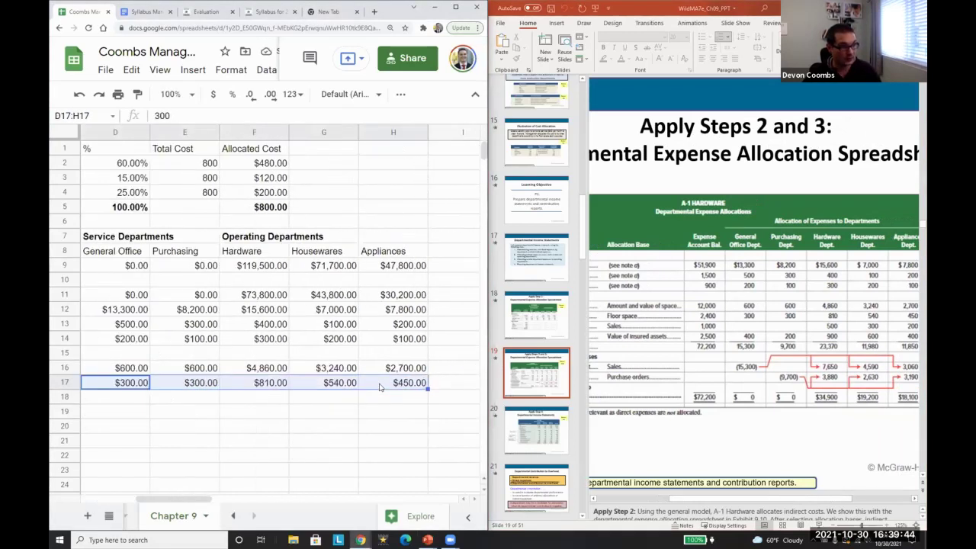
key(Left)
key(Left)
key(Right)
key(Down)
key(Down)
key(Right)
key(Up)
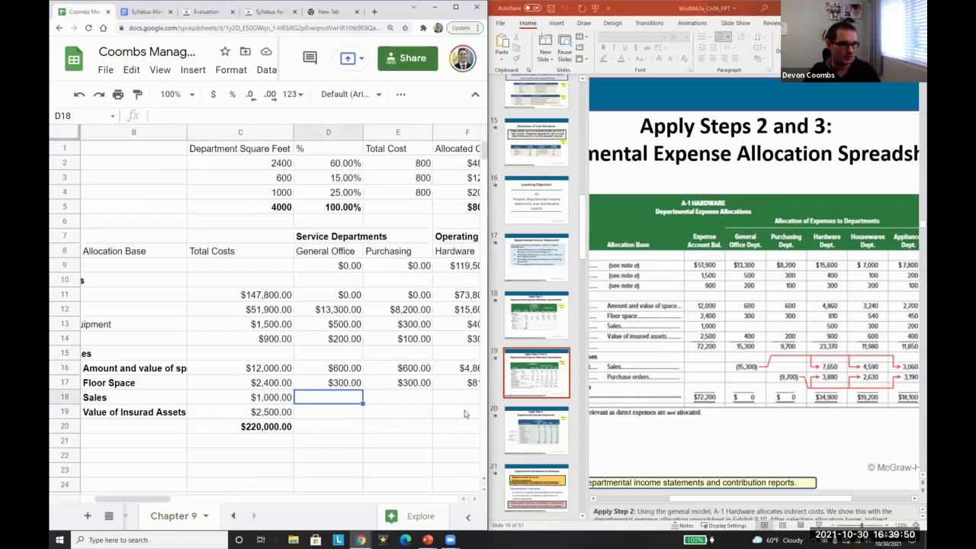
Enter the Sales allocations 500, 300 and 200 for Hardware, Housewares and Appliances
key(Right)
key(Right)
text(500)
key(Tab)
text(300)
key(Tab)
text(200)
key(Left)
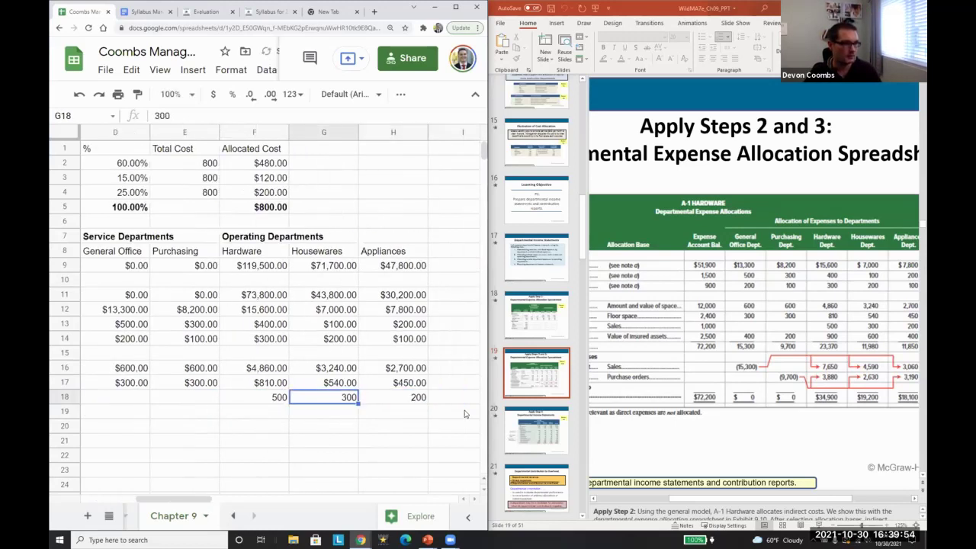
key(Left)
key(Left)
key(Left)
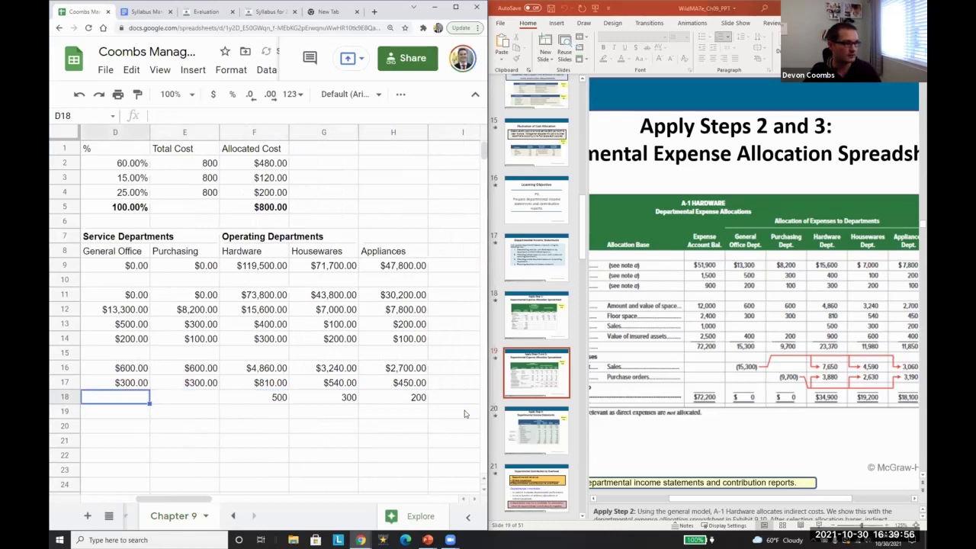
Fill the insurance row with 400, 200, 900, 600 and 400
key(Down)
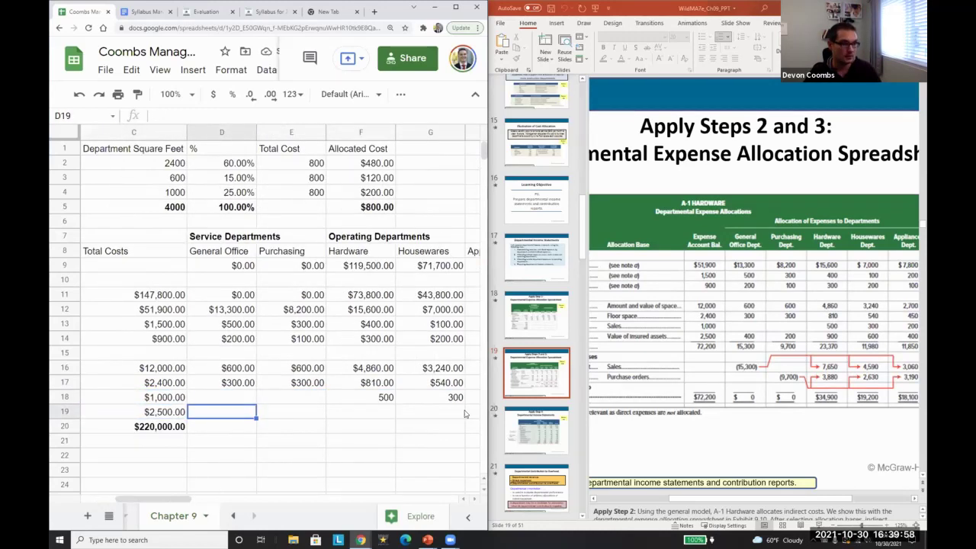
key(Tab)
text(400)
key(Tab)
text(200)
key(Tab)
text(900)
key(Tab)
text(600)
key(Tab)
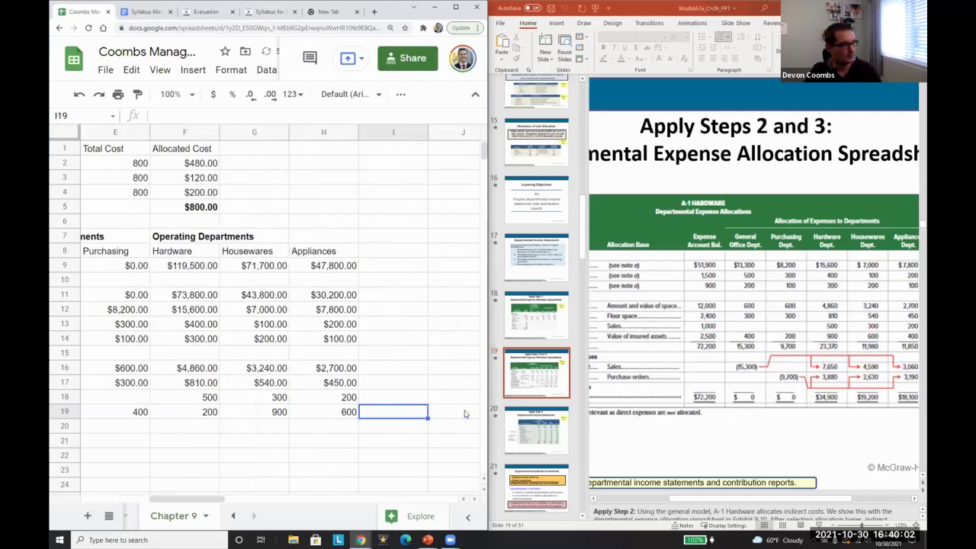
key(Left)
key(Left)
key(Left)
key(Left)
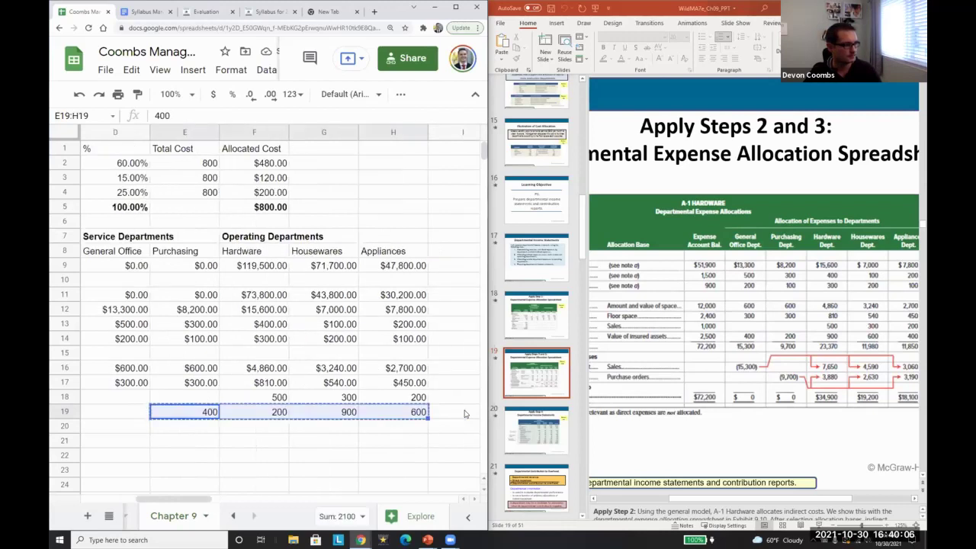
key(Right)
key(Right)
key(Right)
text(400)
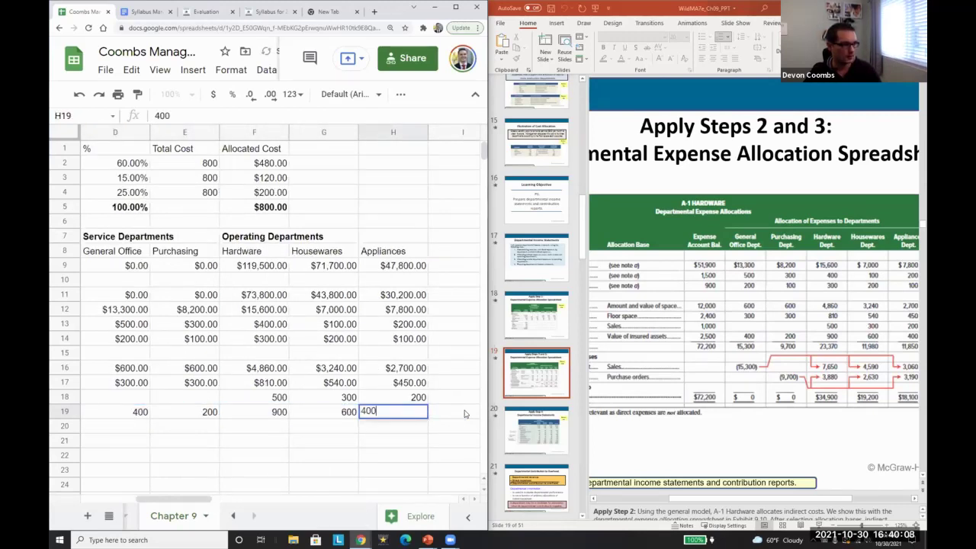
key(shift+Left)
key(shift+Left)
key(shift+Left)
key(shift+Left)
Format the allocations in rows 18–19 as currency and check the General Office sum
key(Left)
key(Left)
key(Left)
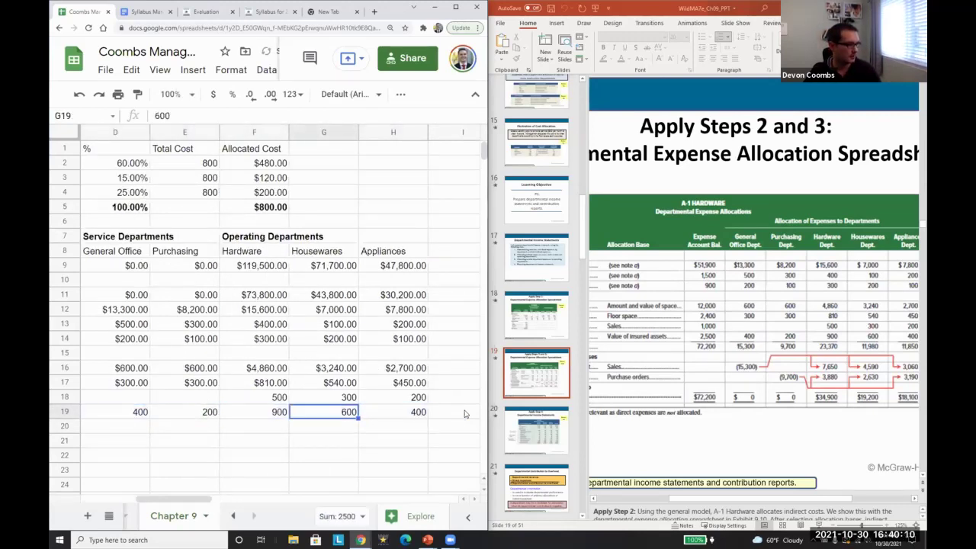
key(Left)
key(shift+Right)
key(shift+Right)
key(shift+Right)
key(shift+Right)
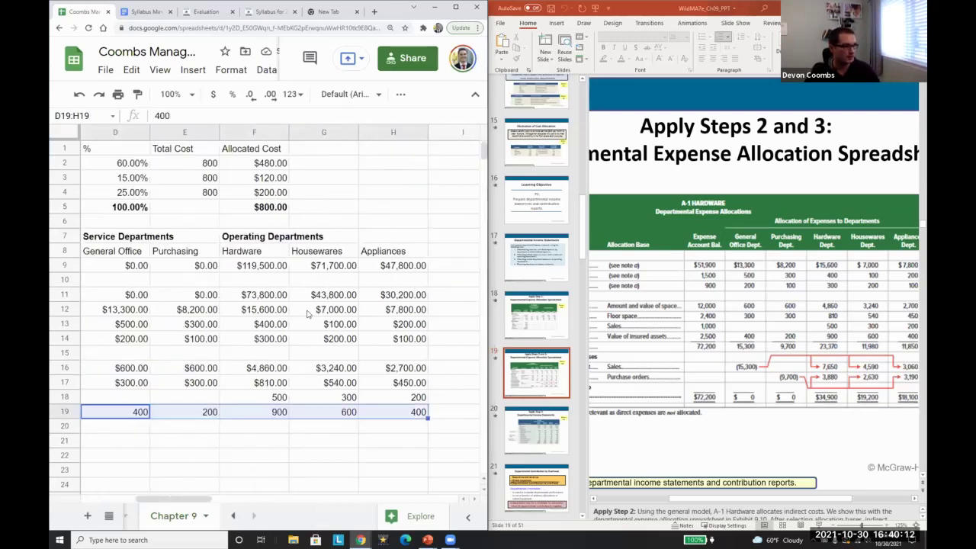
key(shift+Up)
click(213, 94)
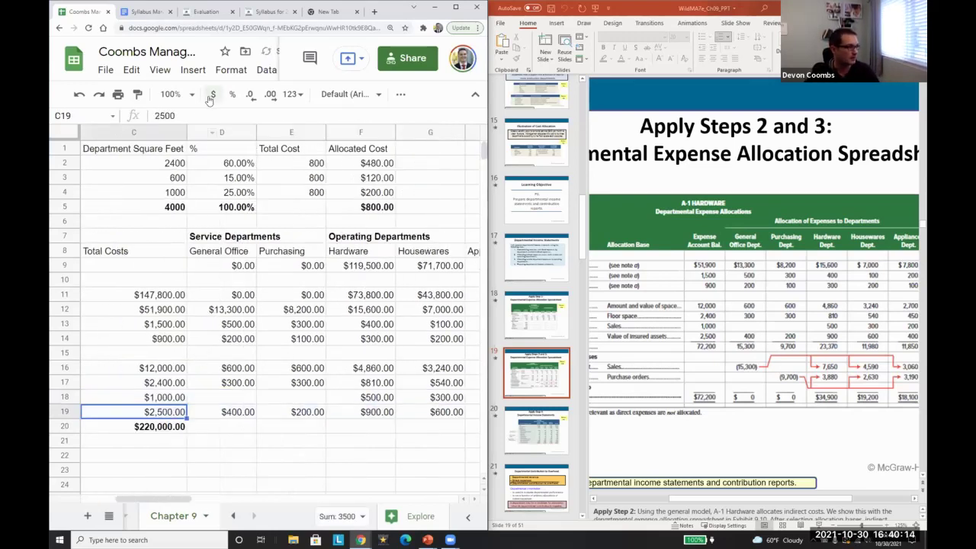
key(Down)
key(Down)
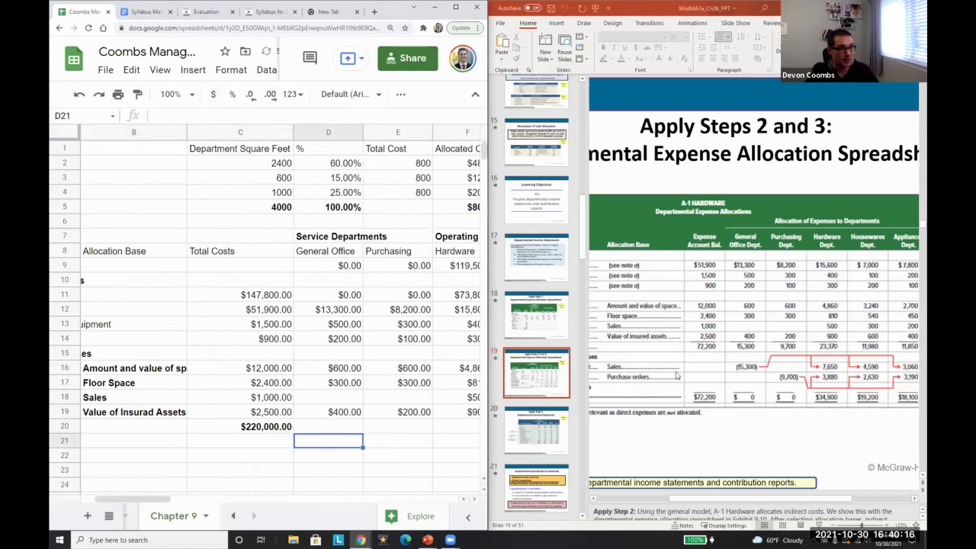
key(Right)
key(Up)
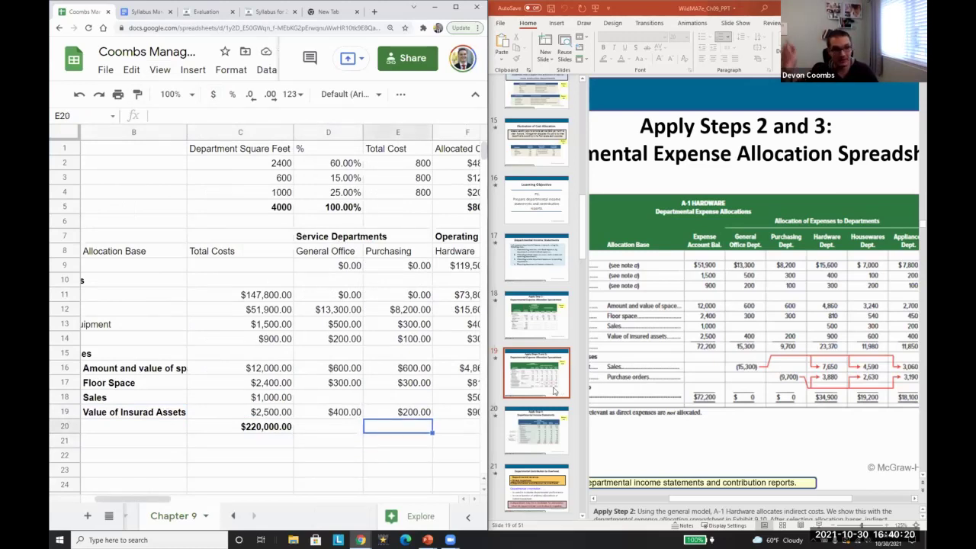
click(337, 414)
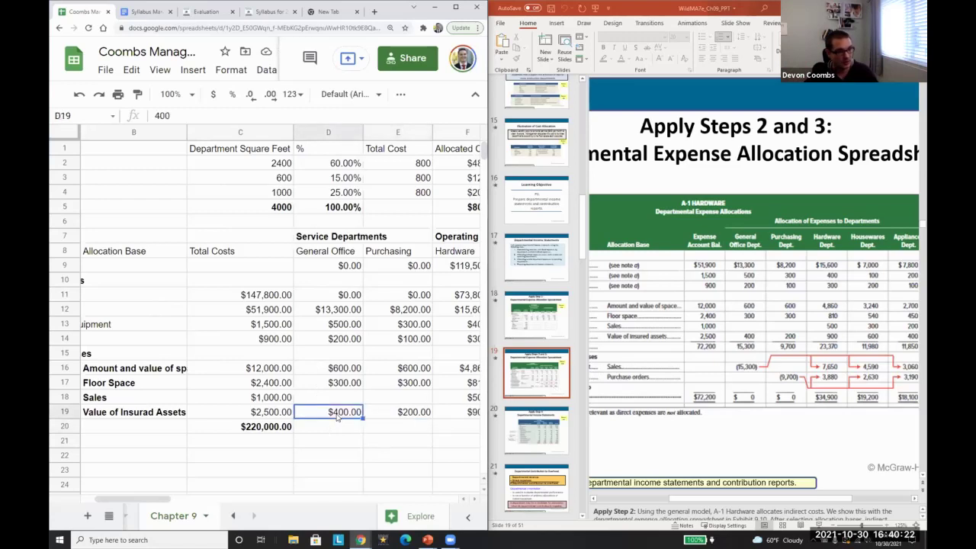
key(shift+Up)
key(shift+Up)
key(shift+Up)
key(shift+Up)
key(shift+Up)
key(shift+Up)
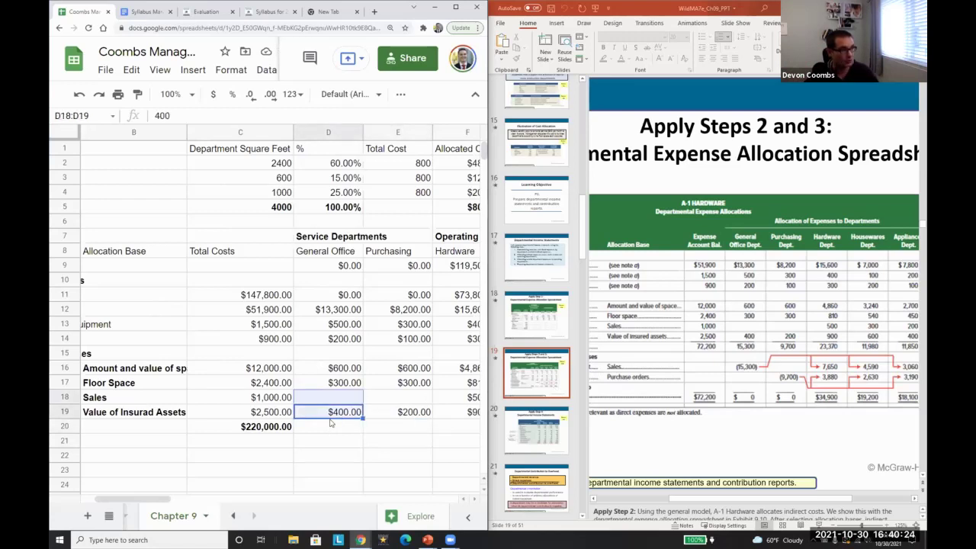
key(shift+Down)
key(shift+Down)
key(shift+Down)
key(shift+Down)
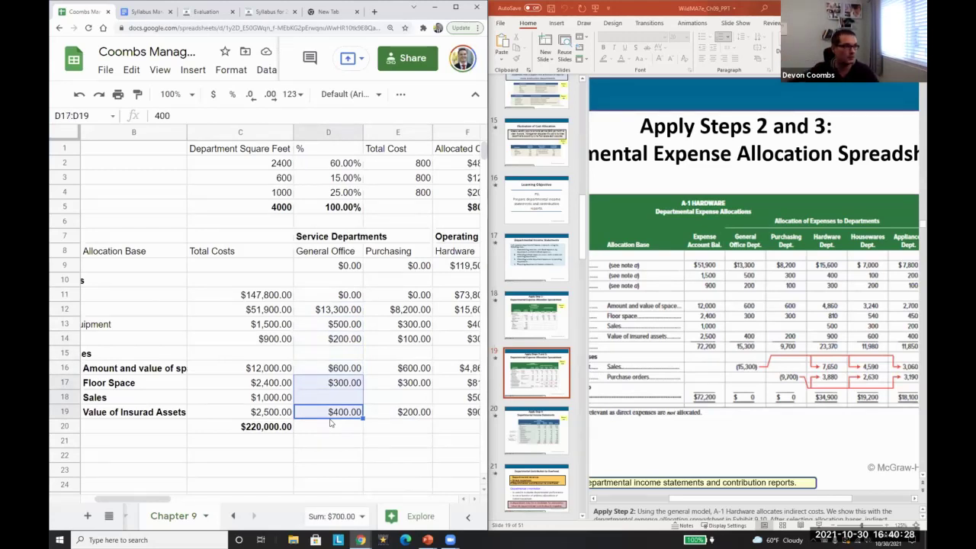
key(Right)
key(Right)
key(Right)
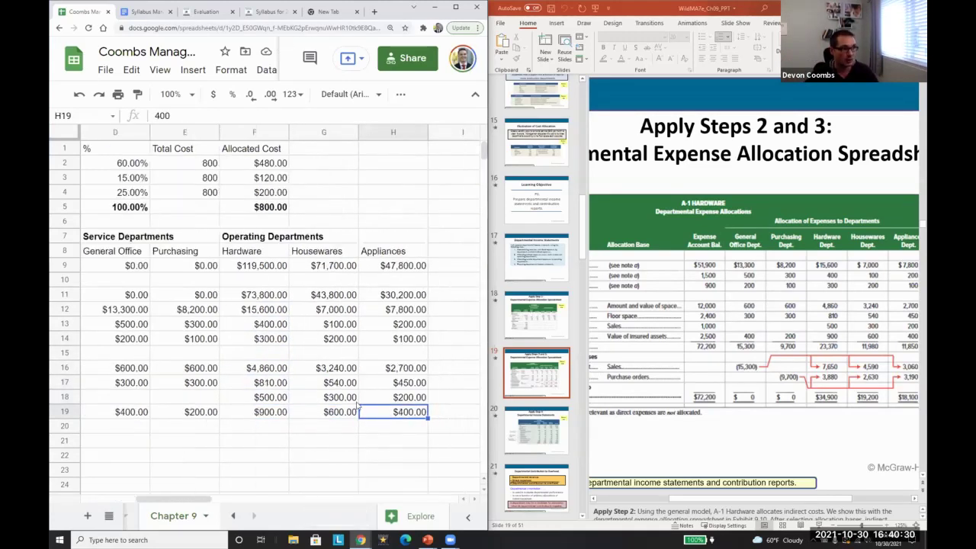
scroll(357, 406, right, 2)
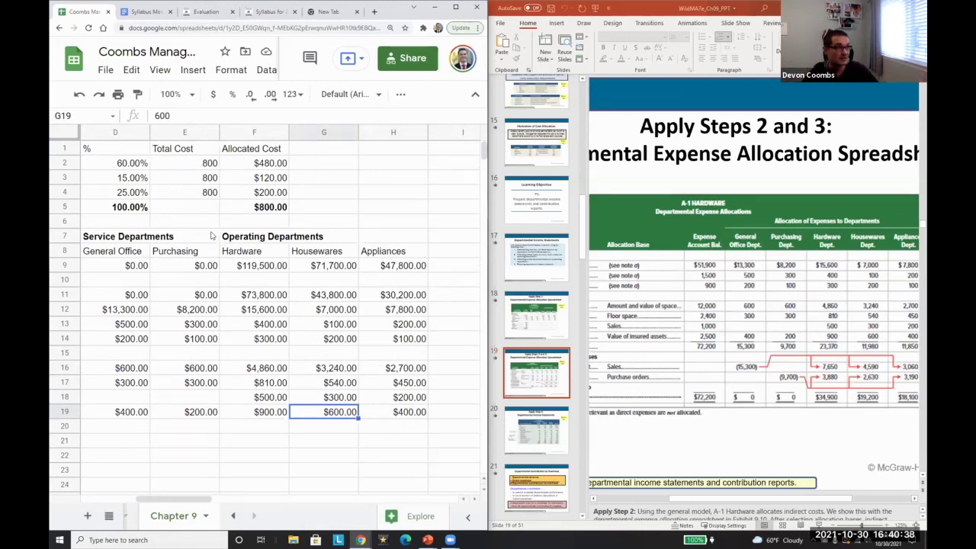
Add the 'Total Service Department Expenses' label in A22
click(235, 256)
key(shift+Right)
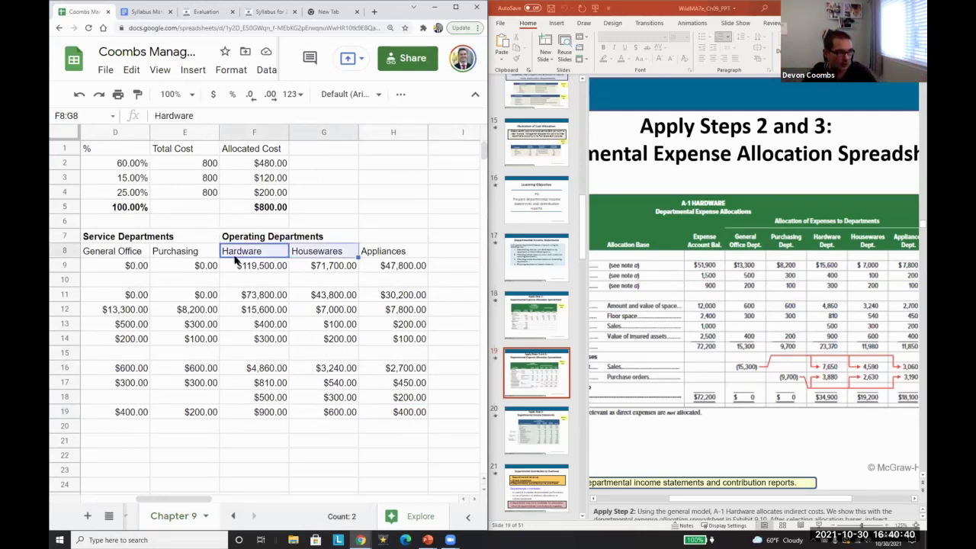
key(shift+Right)
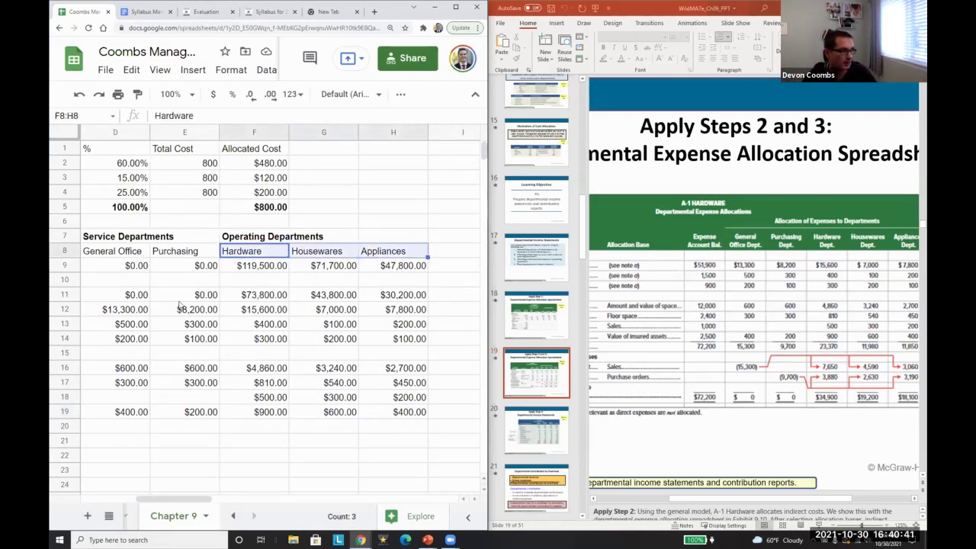
click(181, 410)
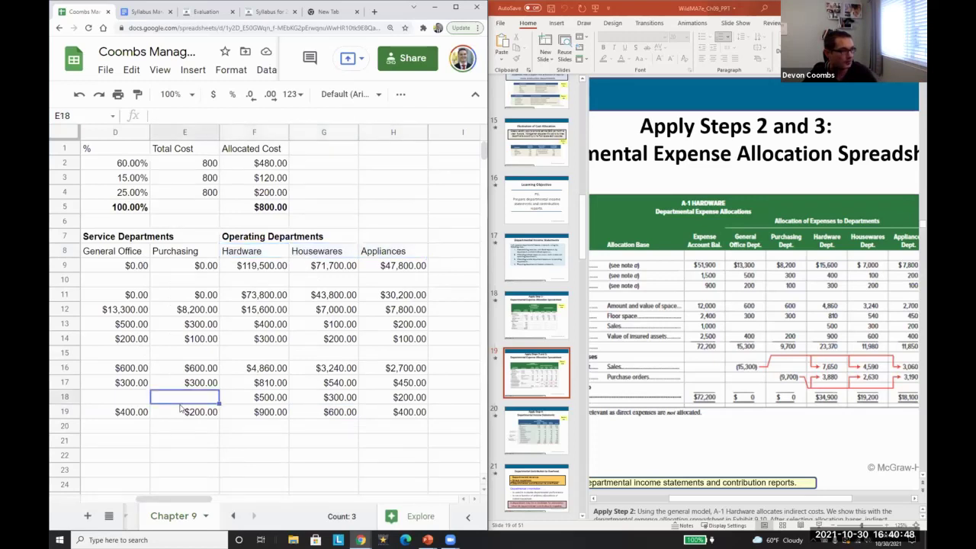
key(Left)
key(Left)
key(Down)
key(Down)
key(Right)
key(Left)
key(Left)
key(Left)
key(Down)
text(Total Servic)
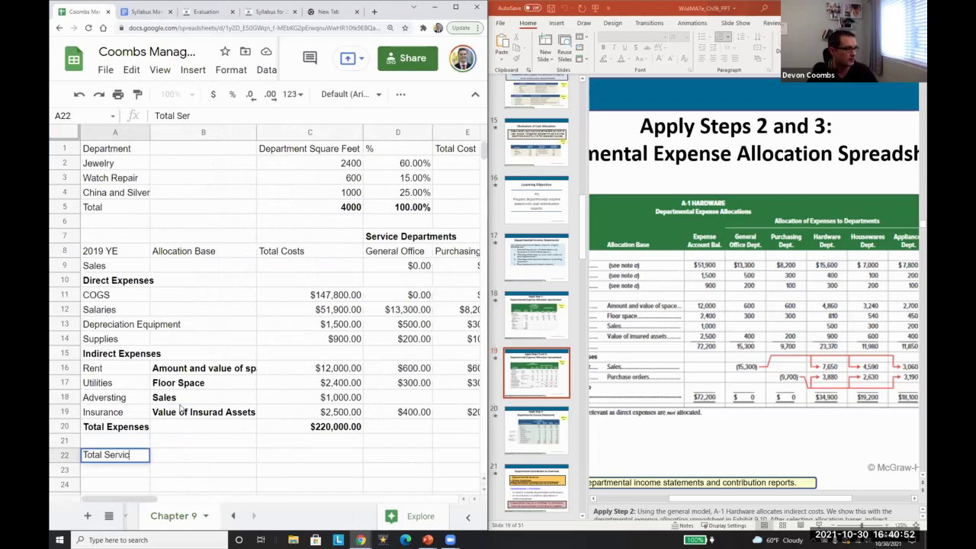
text(e Department Expens)
key(Tab)
key(Tab)
key(Tab)
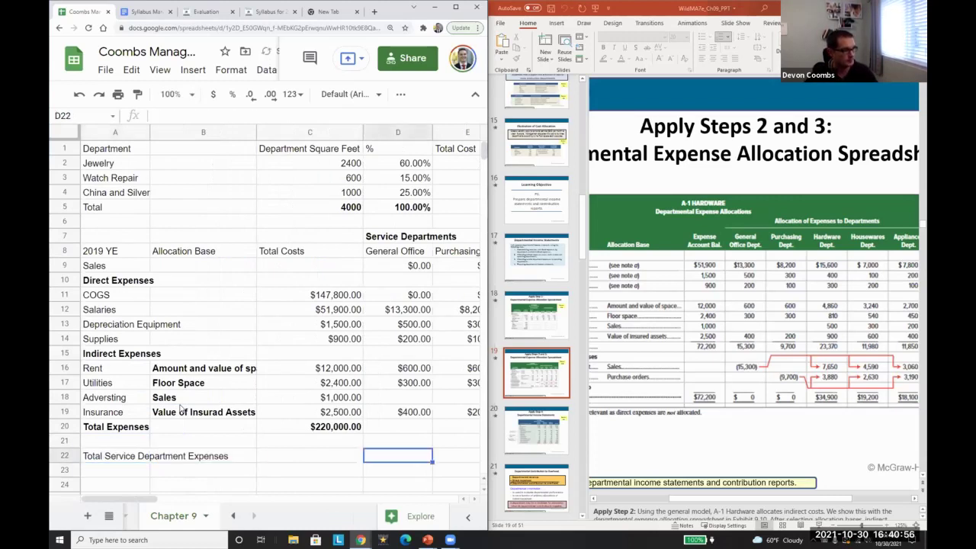
Total General Office with =sum(D11:D19) and copy the formula to Purchasing
text(=sum()
key(Up)
key(Up)
key(Up)
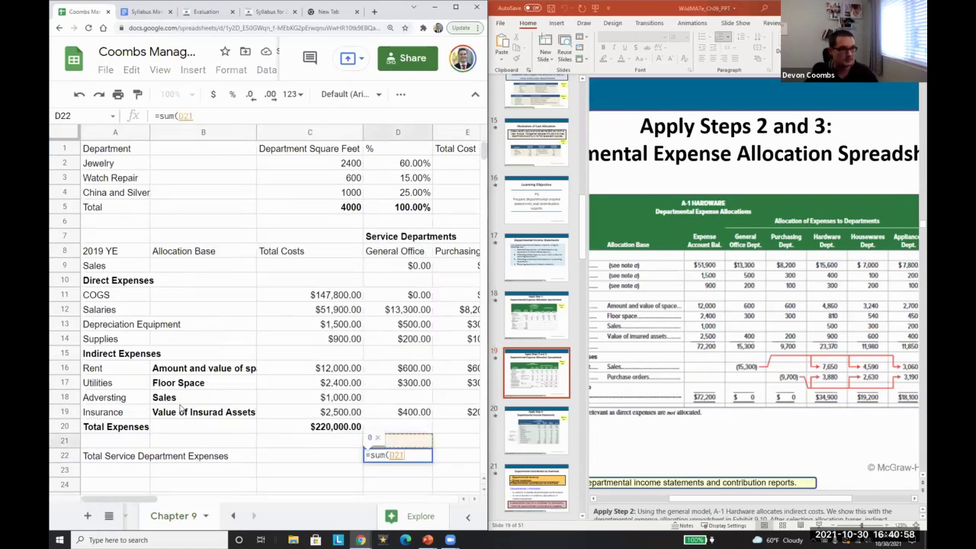
key(shift+Up)
key(shift+Up)
key(shift+Up)
key(shift+Up)
key(shift+Up)
key(shift+Up)
key(shift+Up)
key(shift+Up)
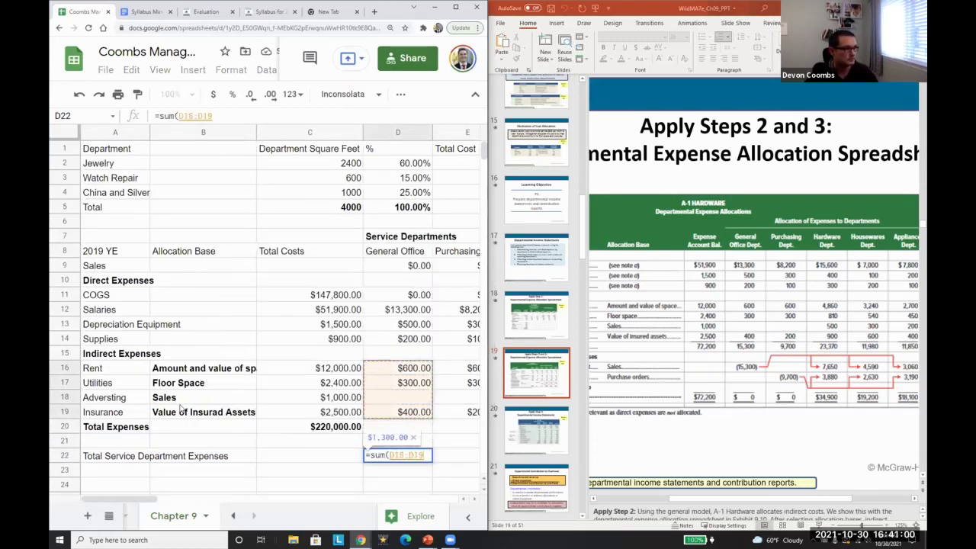
key(Return)
key(ctrl+c)
key(Right)
key(ctrl+v)
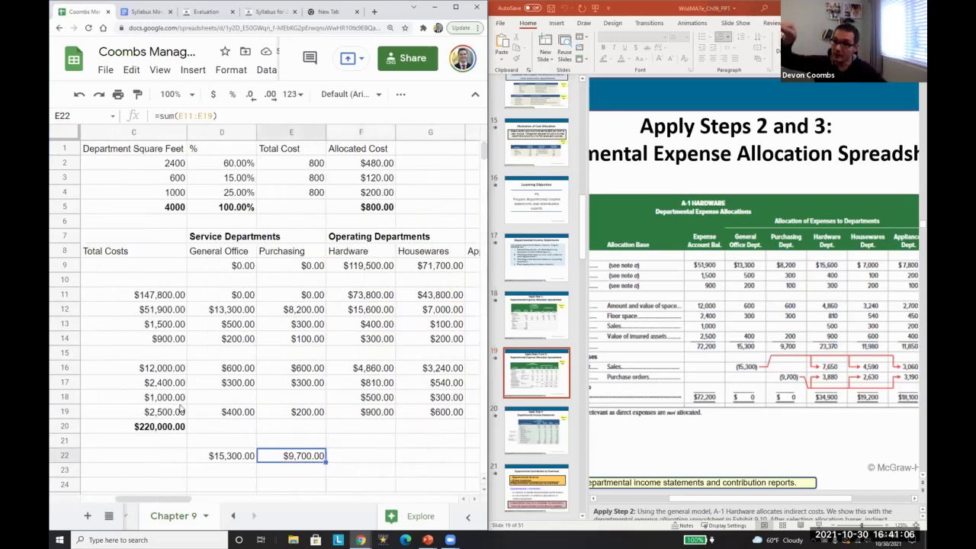
key(Right)
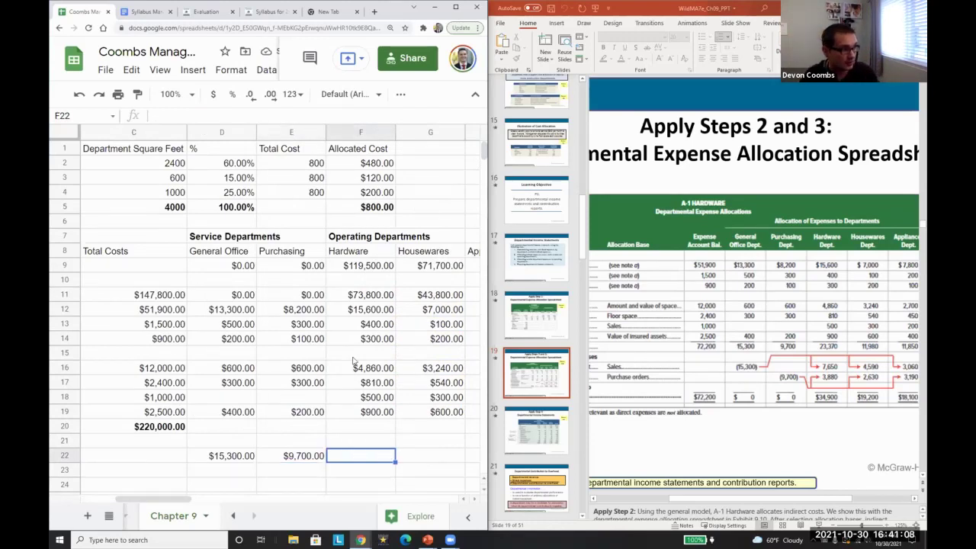
key(Right)
key(Right)
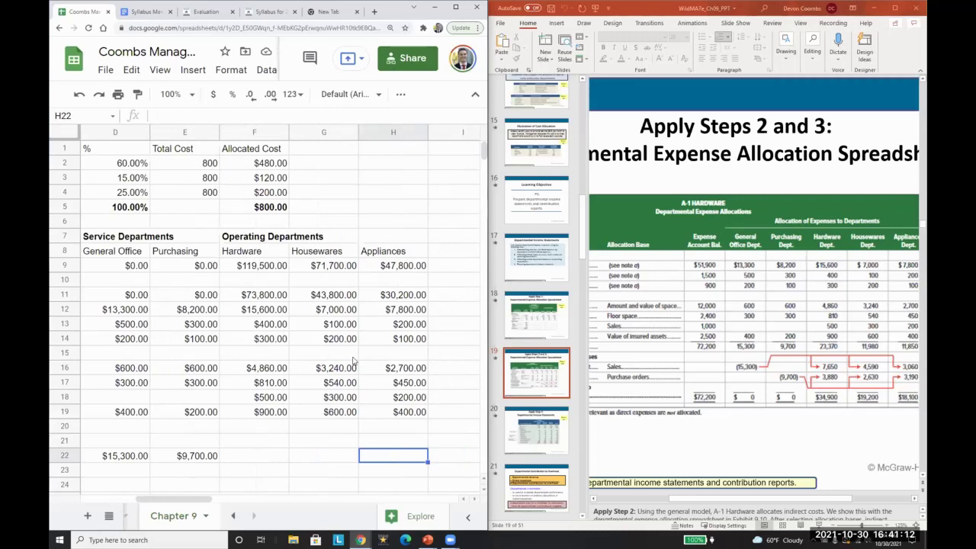
key(XF86AudioLowerVolume)
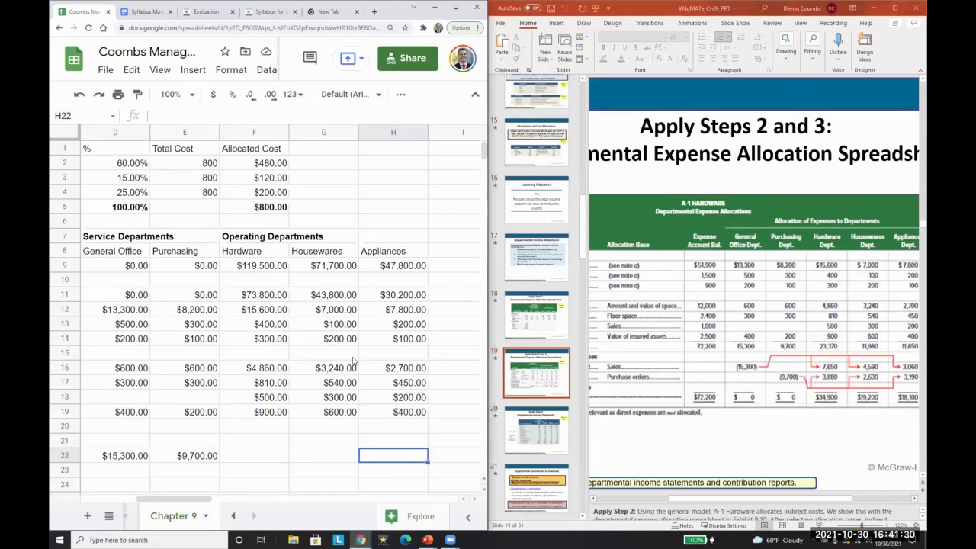
key(Up)
key(Up)
key(Up)
key(Up)
key(Up)
key(Up)
key(Up)
key(Up)
key(Up)
key(Up)
key(Up)
key(Up)
key(Up)
key(Up)
key(Up)
key(Up)
key(Up)
key(Up)
key(Up)
key(Up)
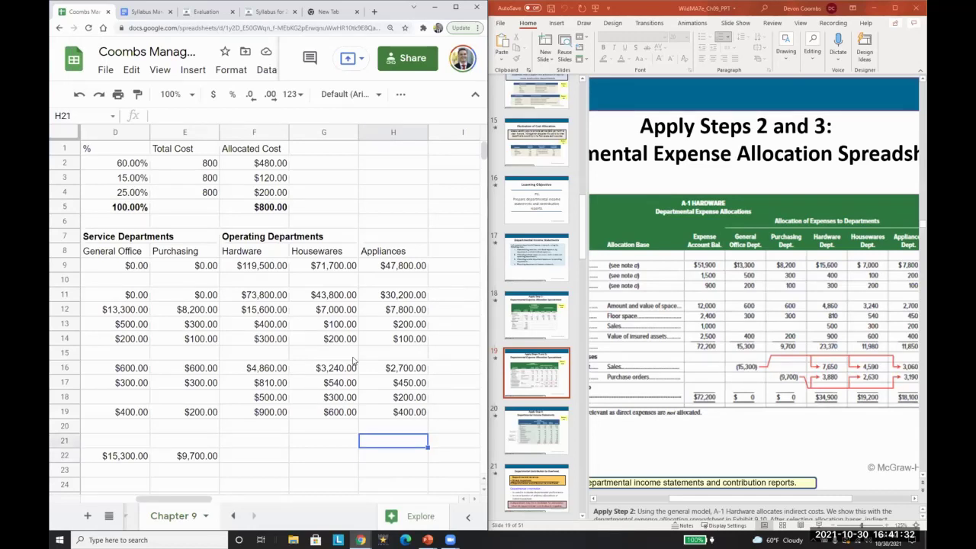
key(Left)
key(Left)
key(Left)
key(Left)
key(Left)
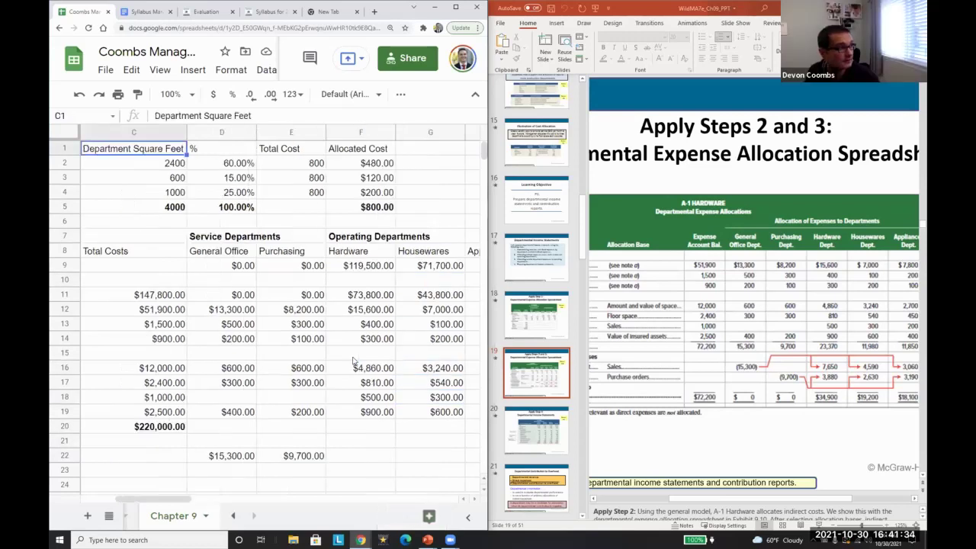
key(Left)
key(Left)
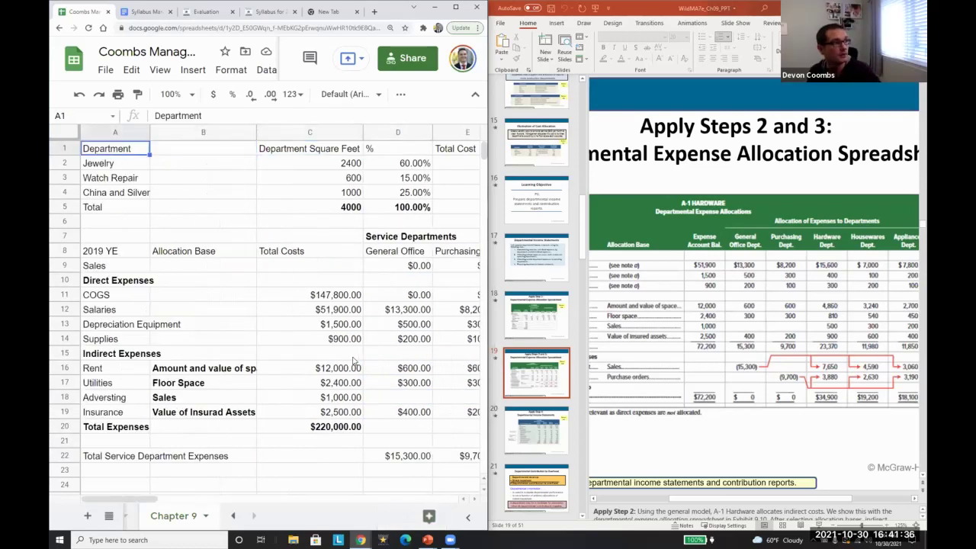
key(shift+Right)
key(shift+Right)
key(shift+Right)
key(shift+Right)
key(shift+Right)
key(Down)
key(Down)
key(Down)
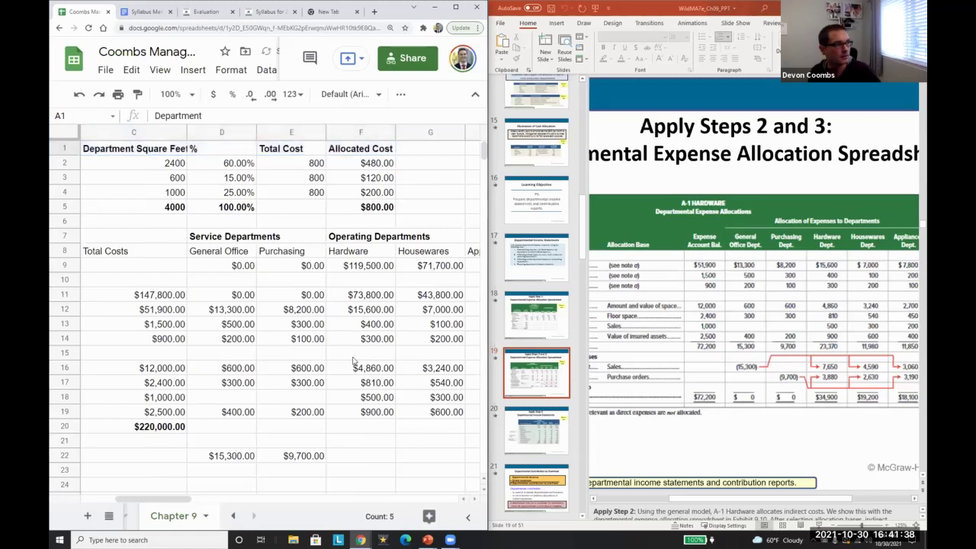
key(Right)
key(Right)
key(Right)
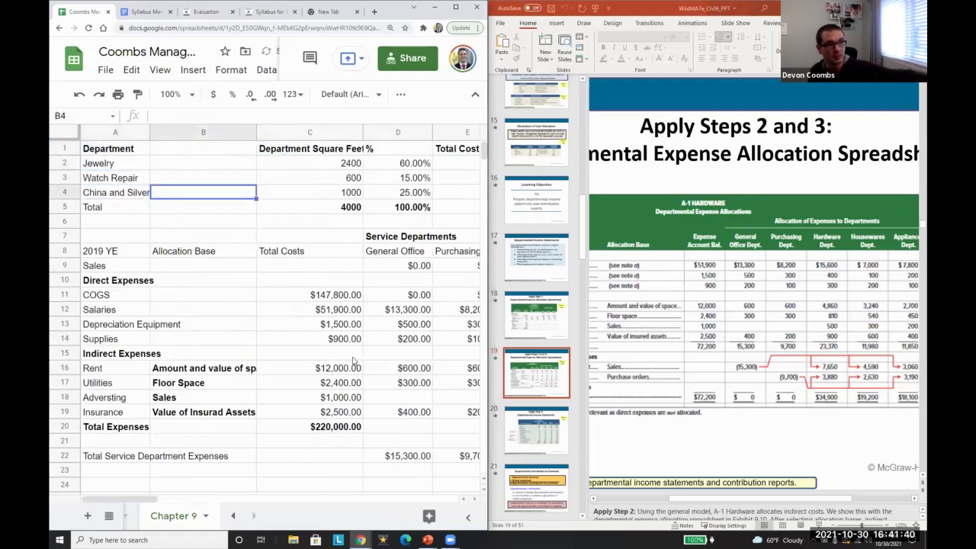
key(Left)
key(Left)
key(Up)
key(Up)
key(Left)
key(Right)
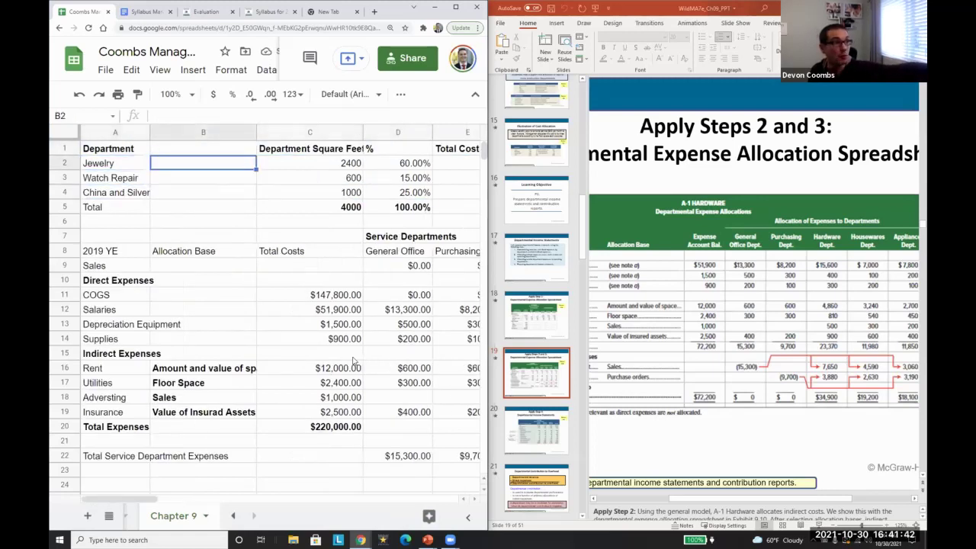
key(Right)
key(Up)
key(Down)
key(Left)
key(Left)
key(shift+Down)
key(shift+Down)
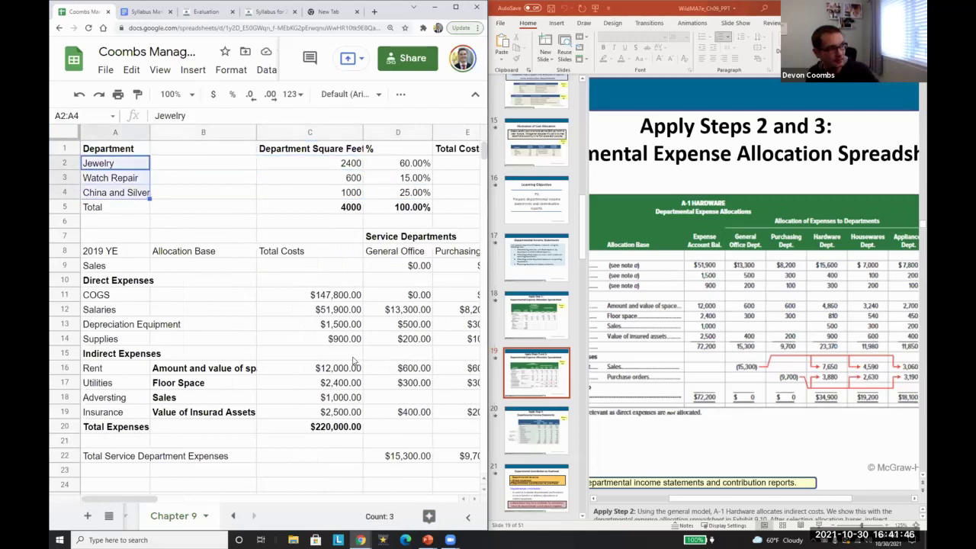
key(Right)
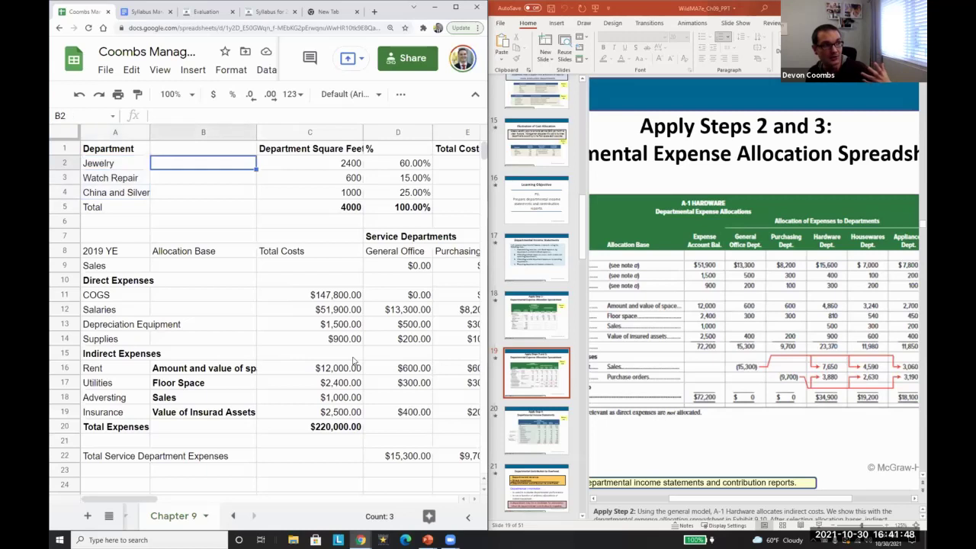
key(Right)
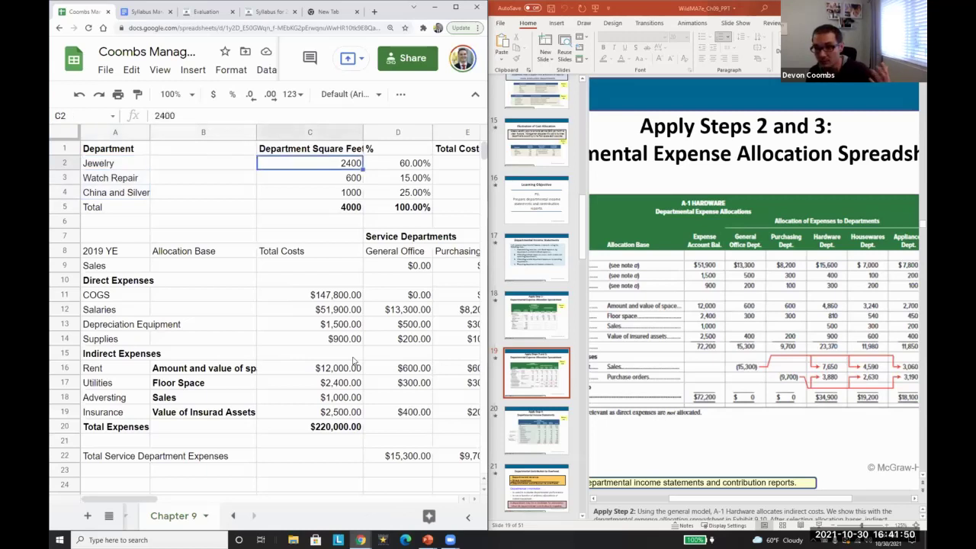
key(Down)
key(Down)
key(Down)
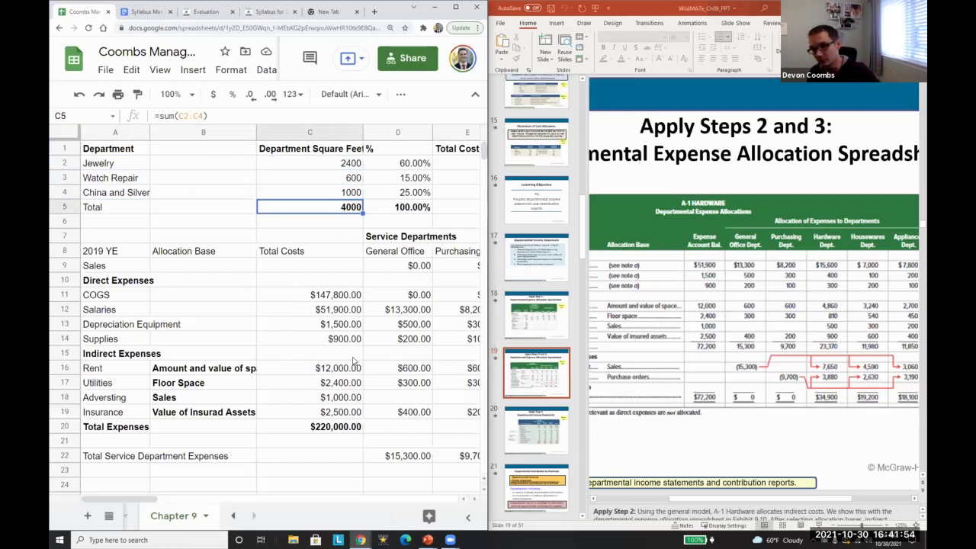
key(Up)
key(Up)
key(Up)
key(Right)
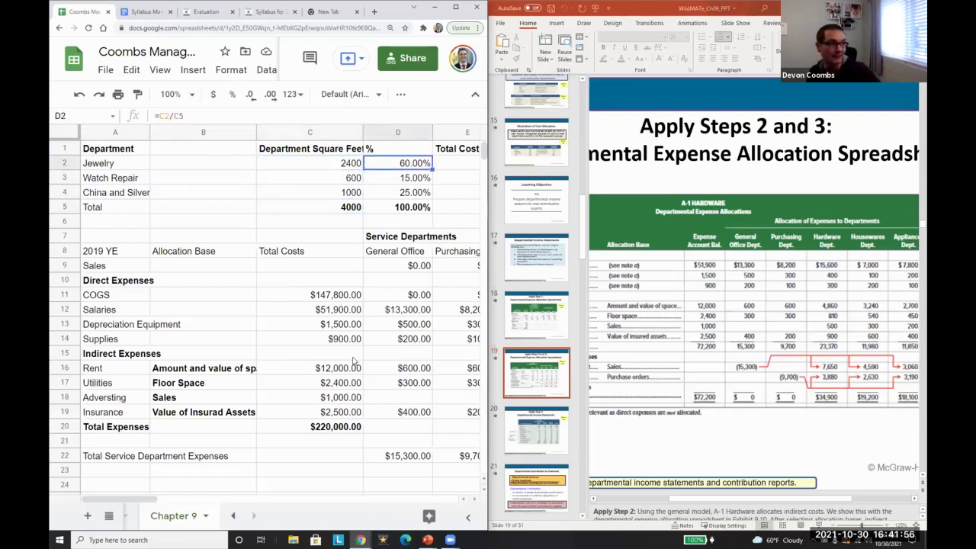
key(Right)
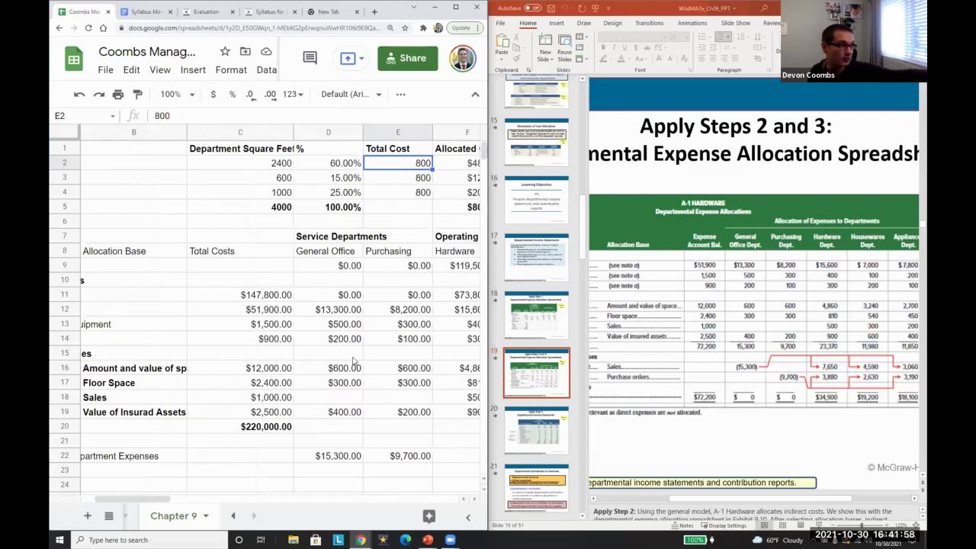
key(Left)
key(Left)
key(Left)
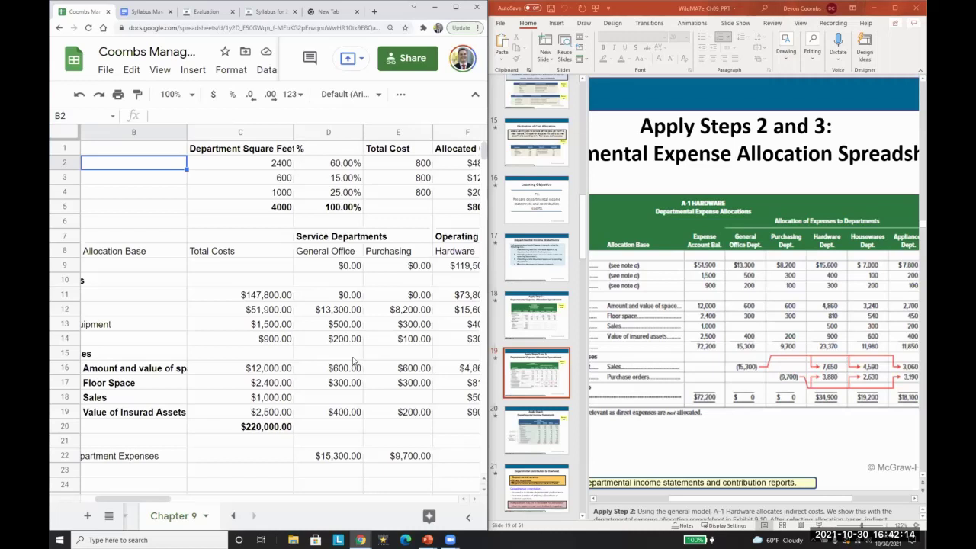
key(Left)
scroll(298, 423, down, 1)
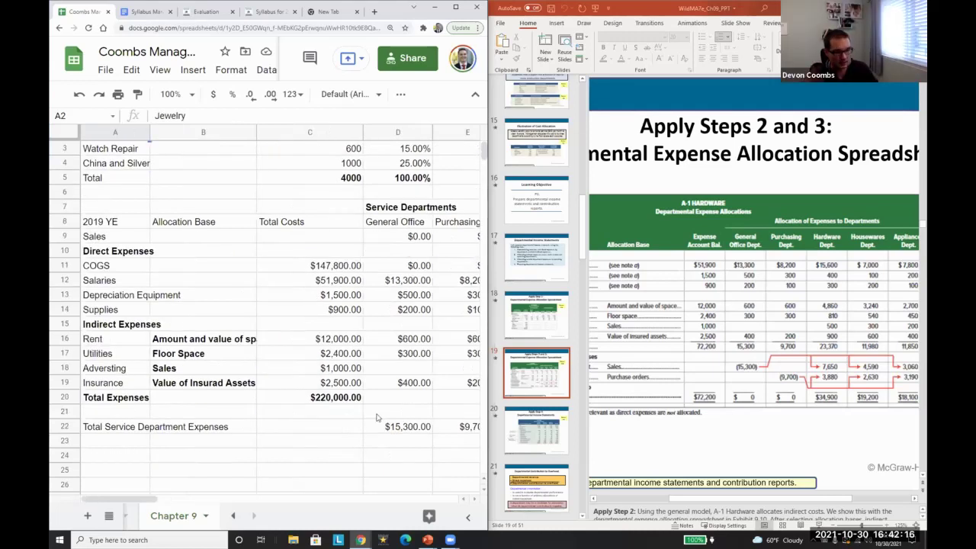
click(376, 417)
key(Right)
key(Right)
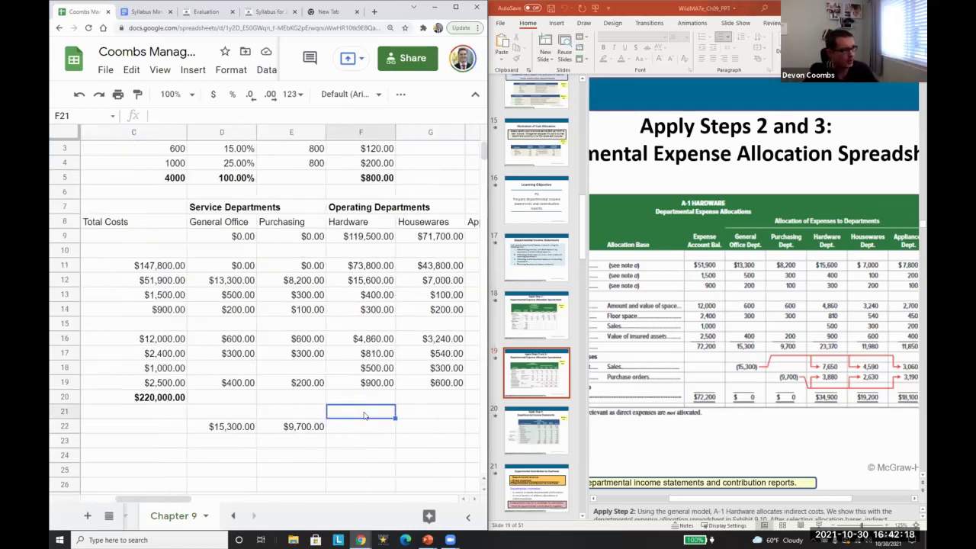
key(Right)
key(Right)
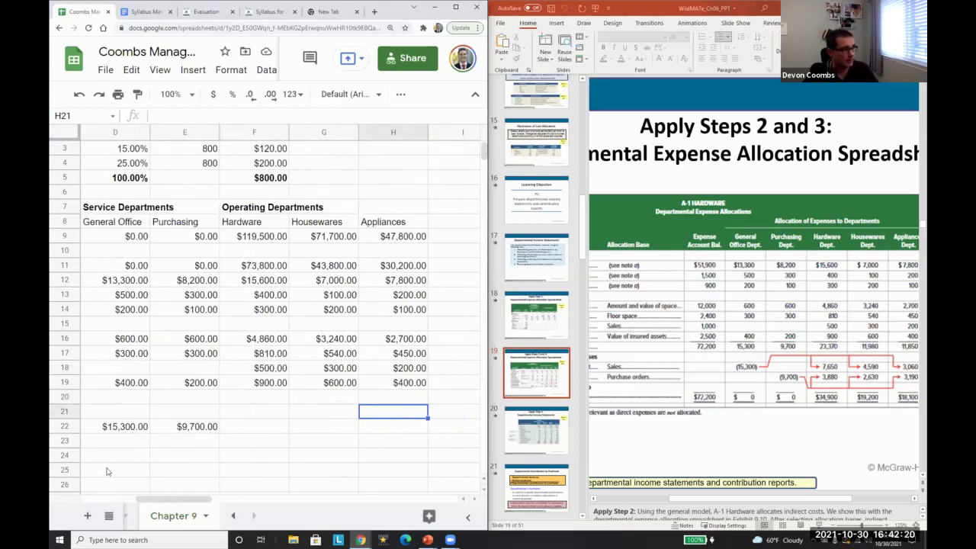
click(109, 209)
click(124, 442)
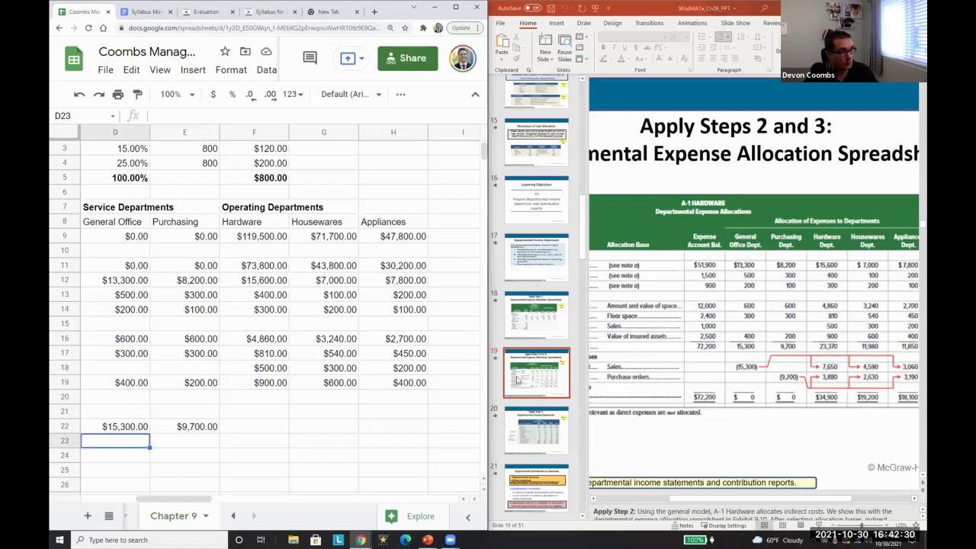
click(835, 505)
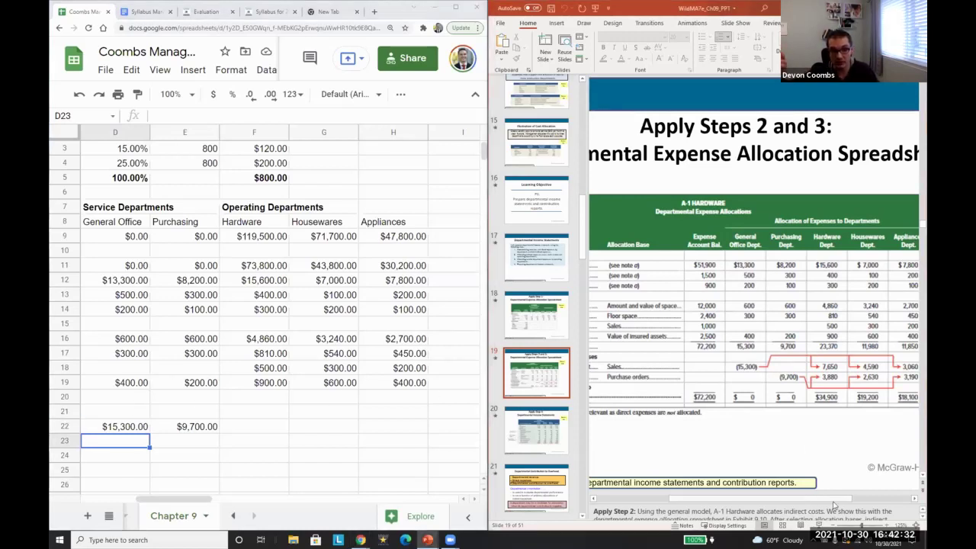
click(862, 498)
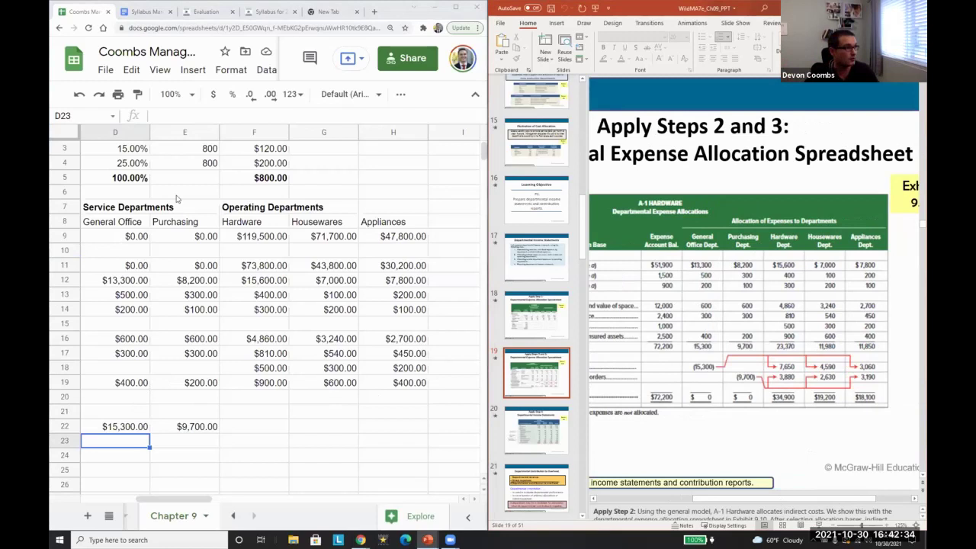
scroll(176, 199, up, 1)
click(190, 164)
click(129, 163)
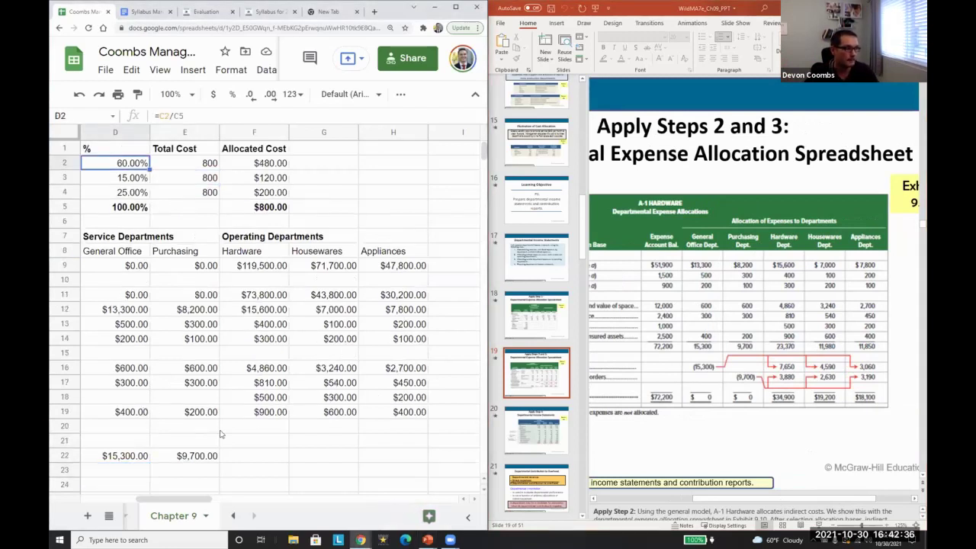
click(256, 442)
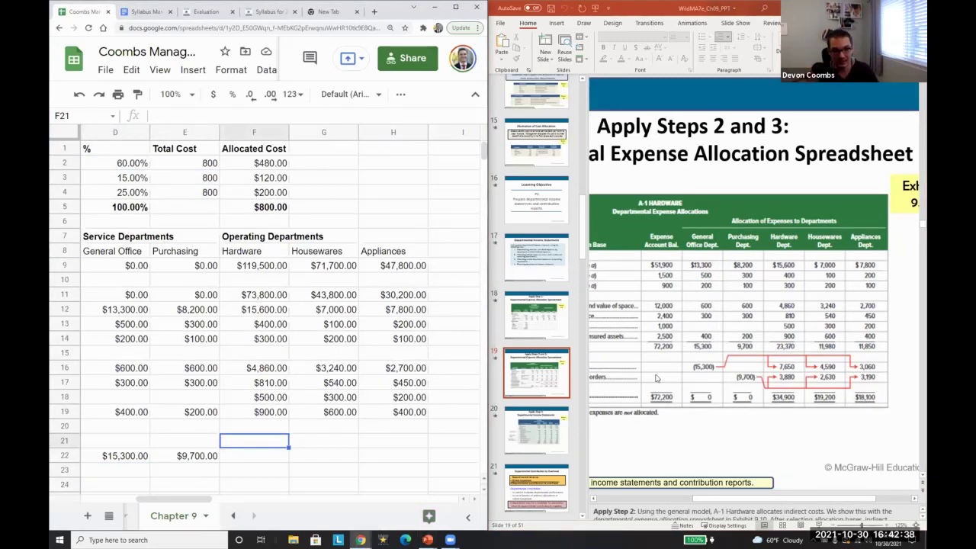
Enter 7,650, 4,590 and 3,060 in F21:H21 and format them as currency
text(7650)
key(Tab)
text(4590)
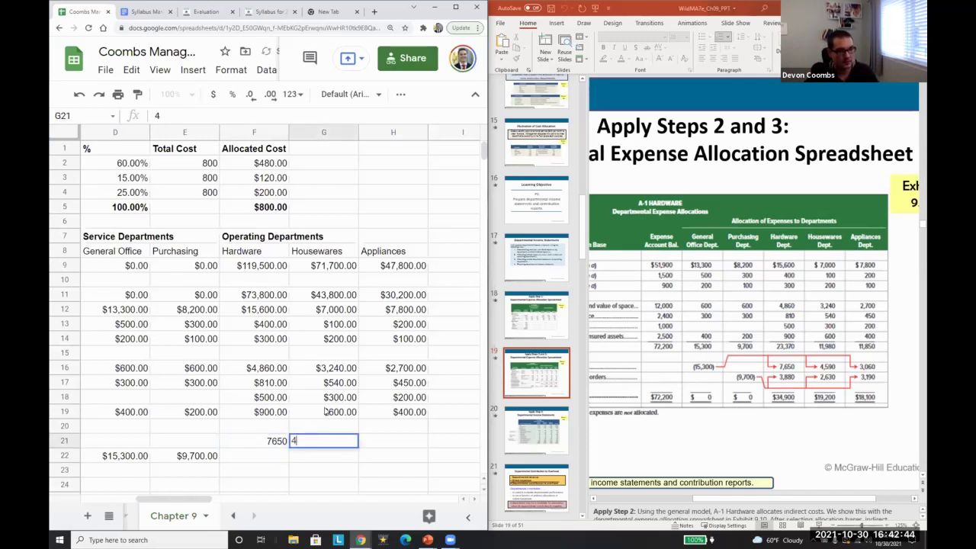
key(Tab)
text(3060)
key(Return)
key(Up)
key(shift+Left)
key(shift+Left)
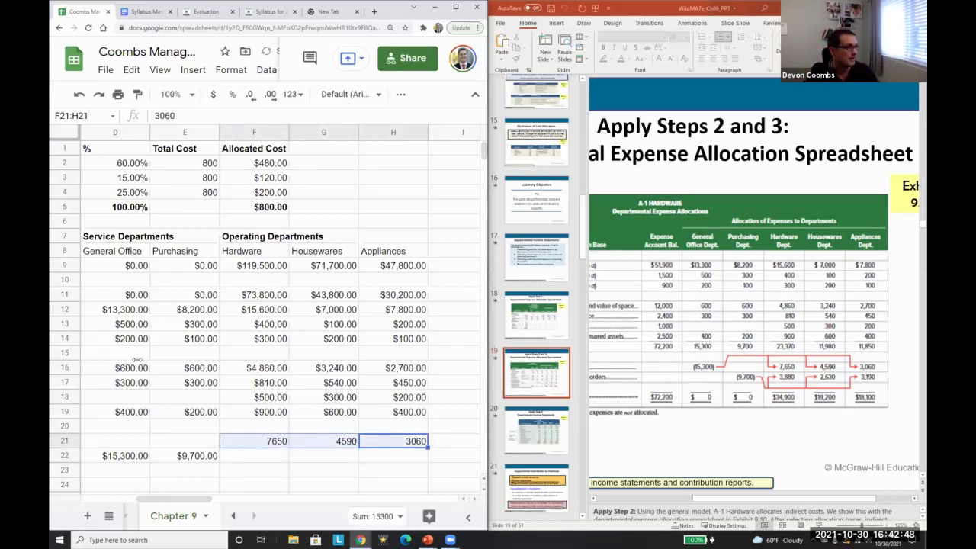
click(212, 94)
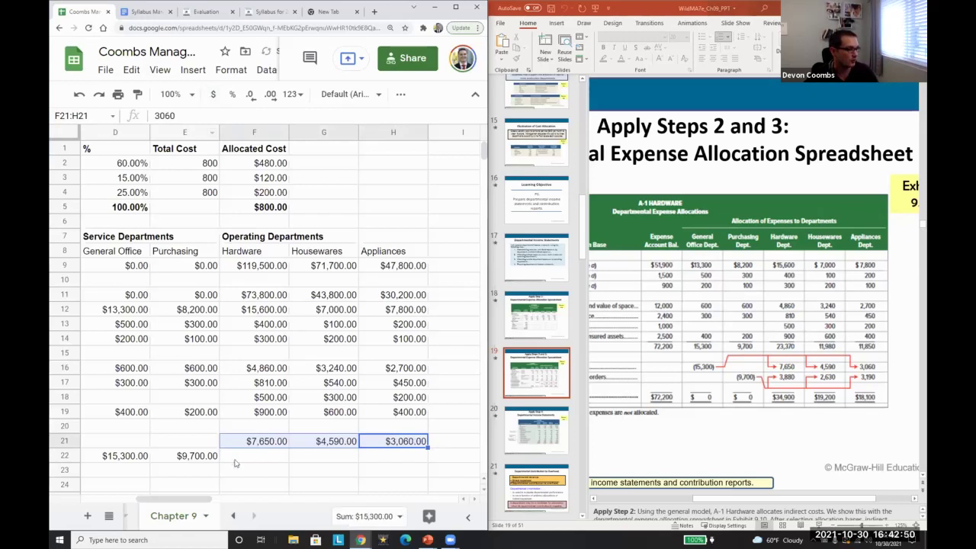
Enter 3,880, 2,630 and 3,190 in row 22 for Hardware, Housewares and Appliances
click(140, 453)
scroll(179, 500, left, 5)
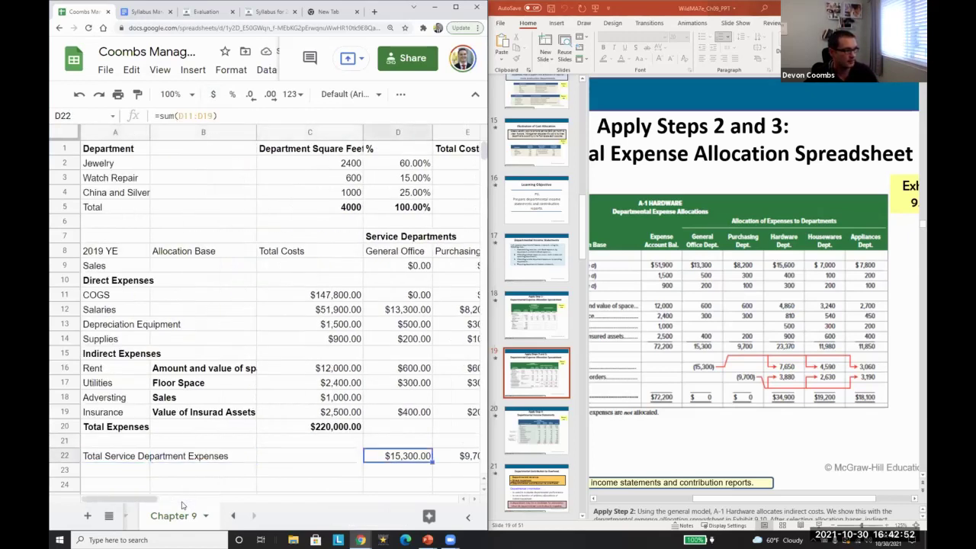
key(Right)
key(Right)
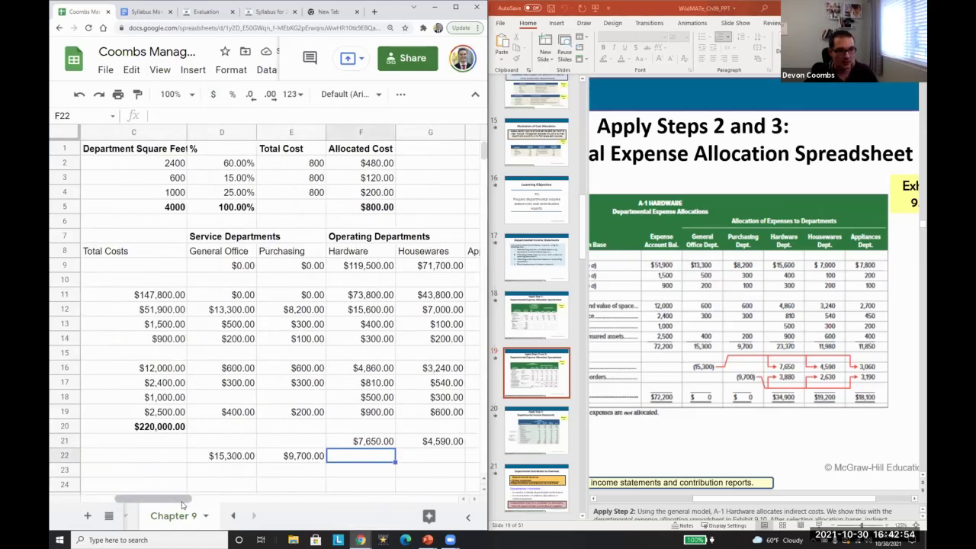
text(3880)
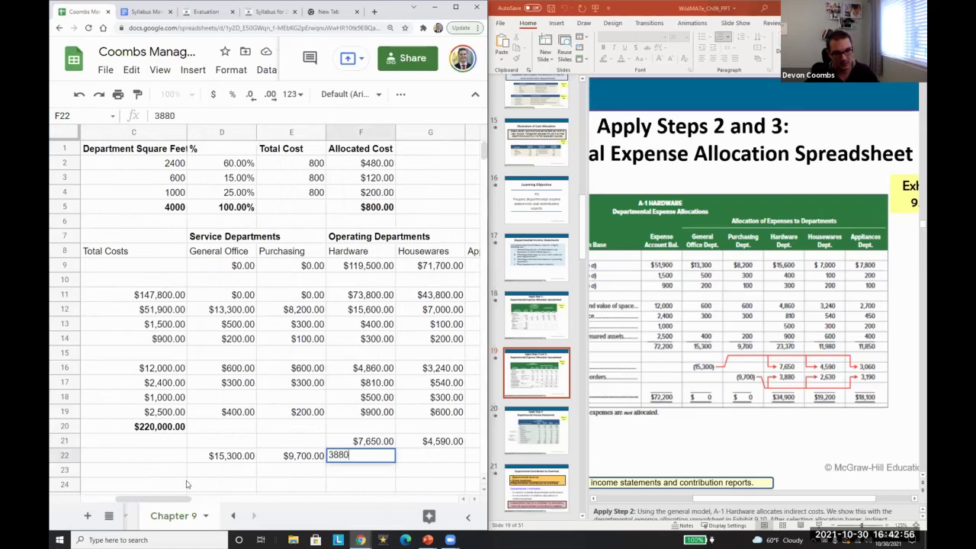
key(Tab)
text(26)
text(30)
key(Tab)
text(3)
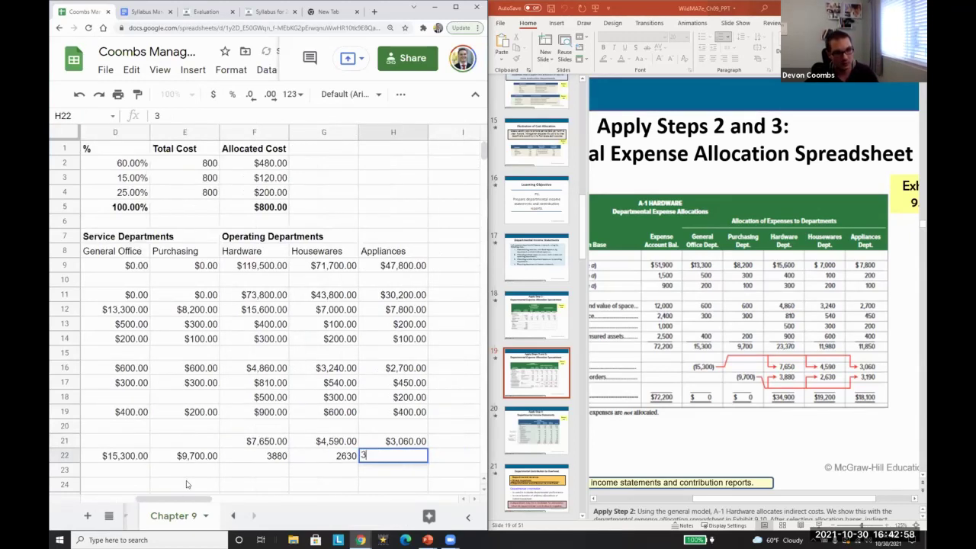
key(Return)
Try a =F22/E22 ratio formula in F23, then delete it
text(=F22/E22)
key(Return)
key(Up)
key(Up)
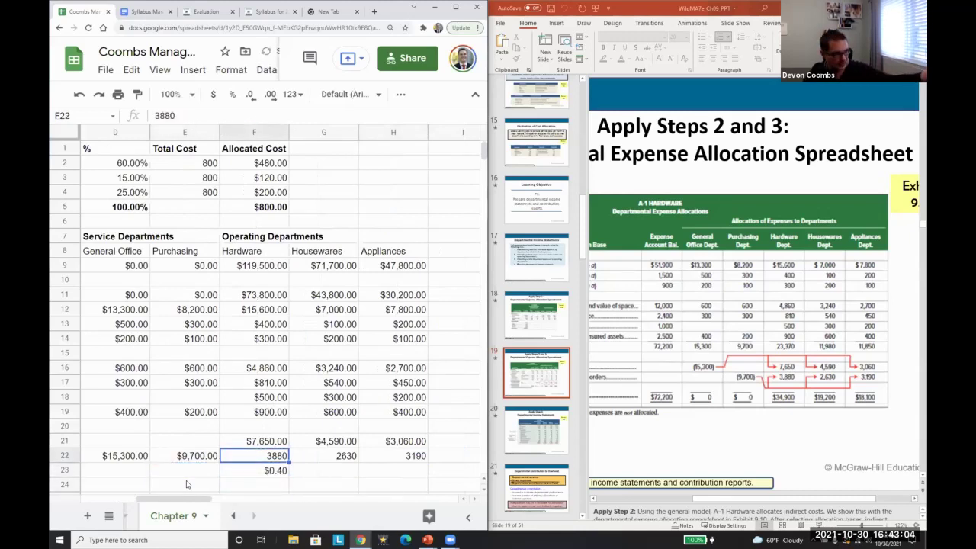
key(Left)
key(Left)
key(Left)
key(Left)
key(Right)
key(Right)
key(Right)
key(Right)
key(Right)
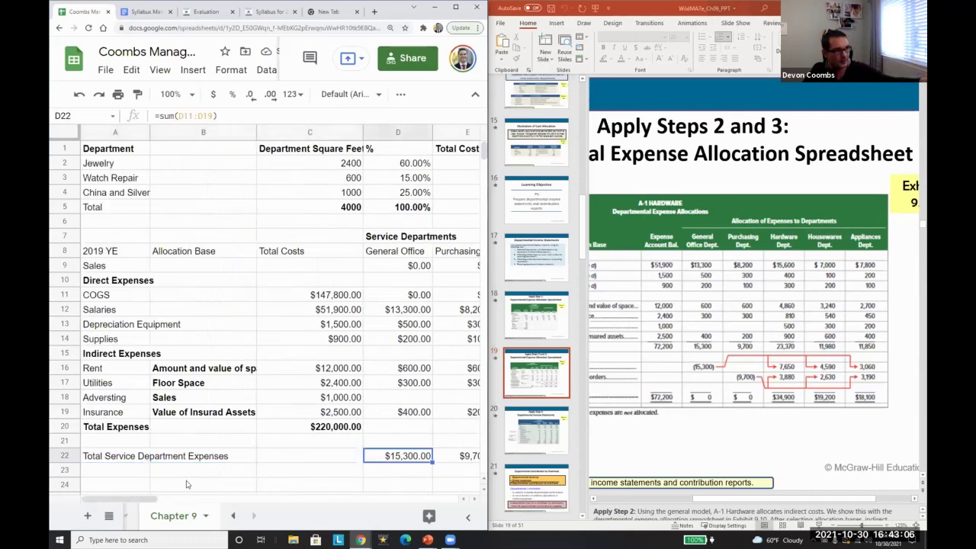
key(Left)
key(Down)
key(Delete)
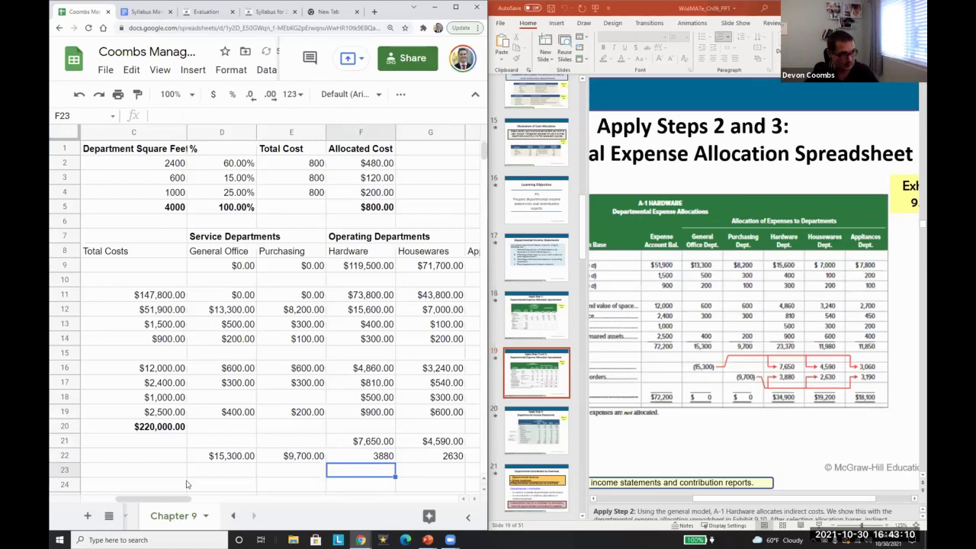
Format F22:G22 as currency and check the service department totals in D22:E22
key(Up)
key(shift+Right)
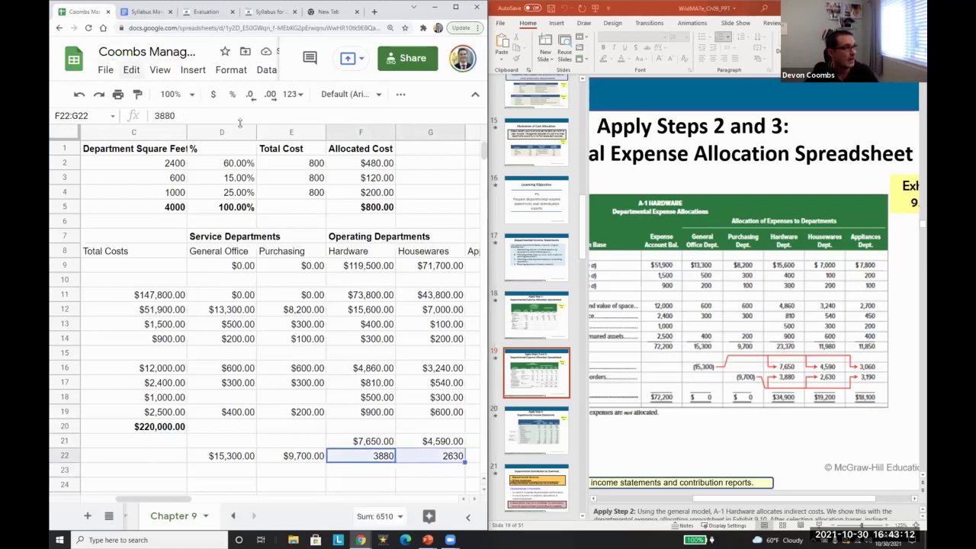
click(210, 94)
key(Left)
key(Left)
key(Down)
key(Up)
key(shift+Right)
key(Down)
key(Down)
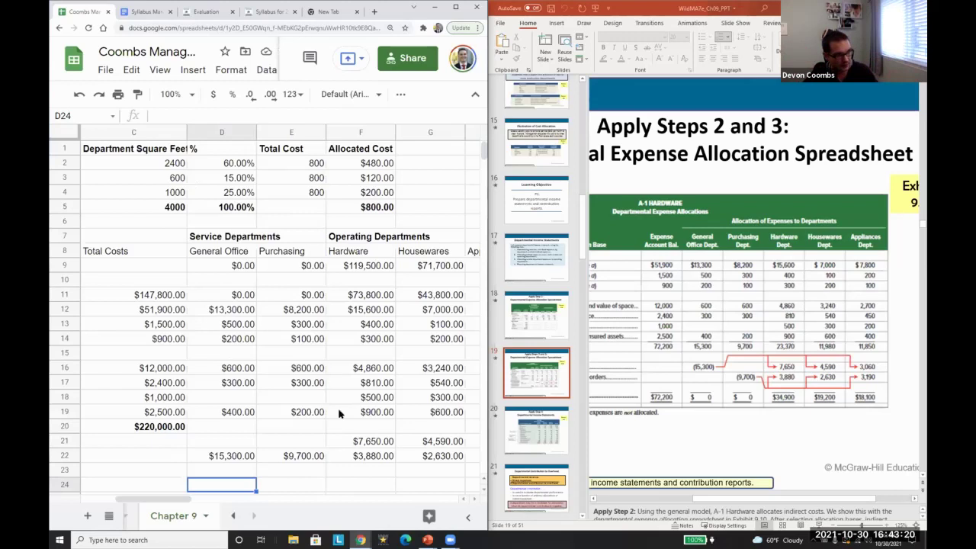
click(364, 475)
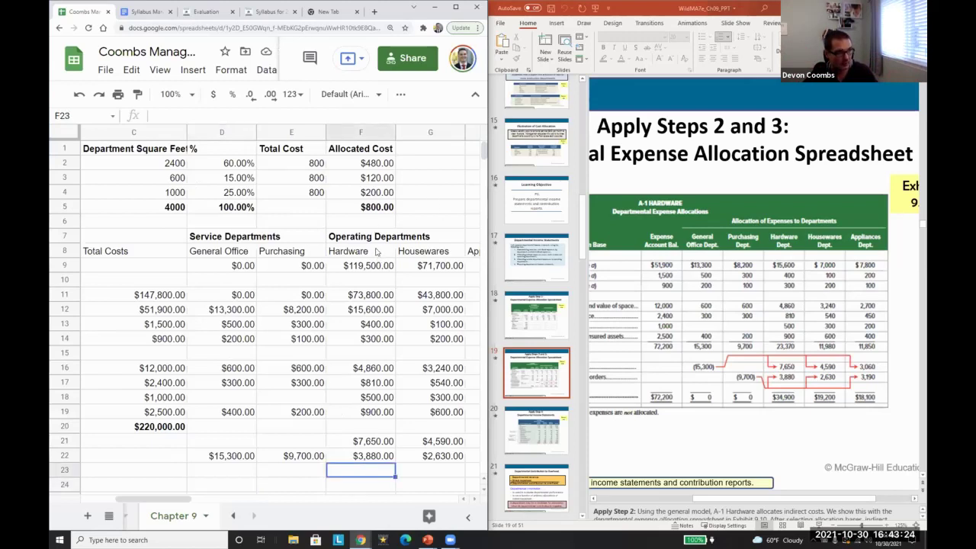
key(Right)
key(Right)
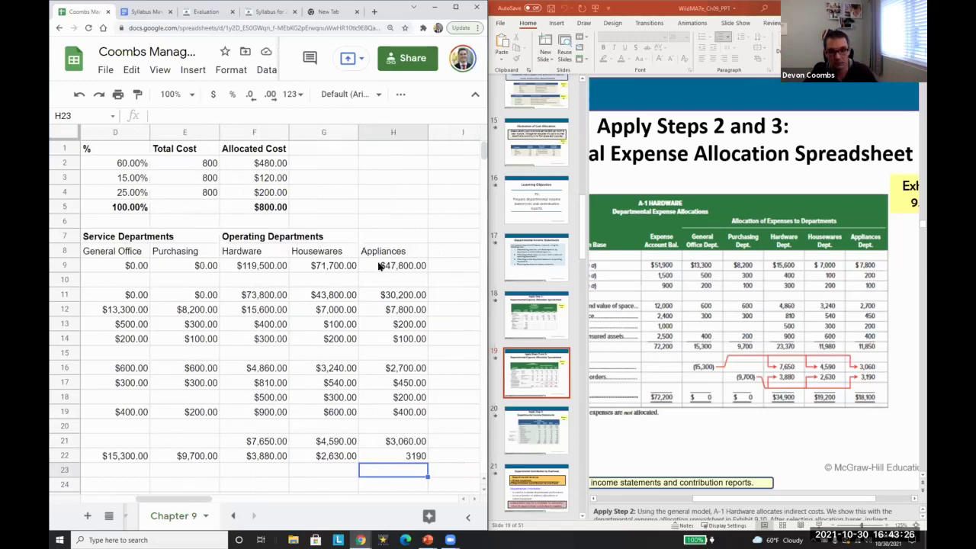
key(Left)
key(Left)
key(Left)
key(Left)
key(Left)
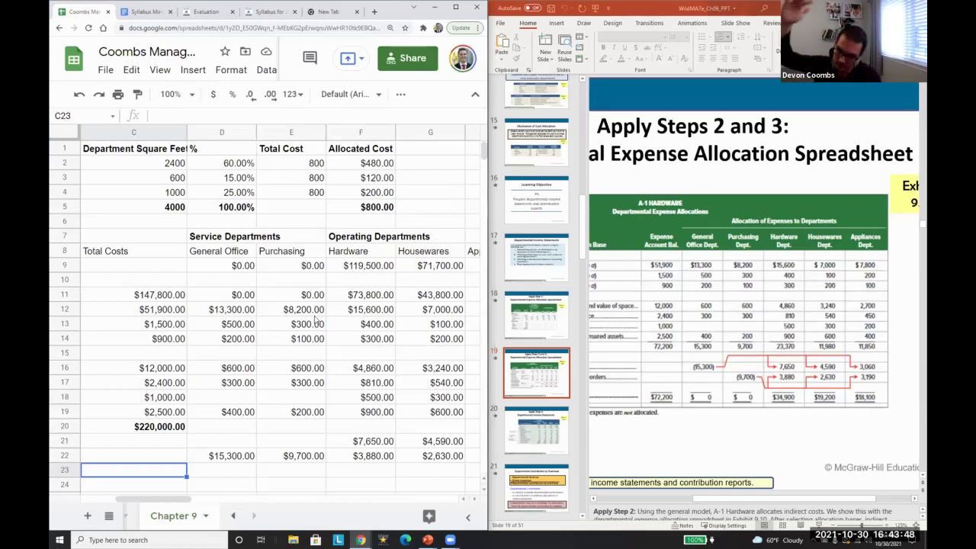
Label row 24 'Net Income' in column A
key(Down)
key(Down)
key(Up)
key(Left)
key(Left)
text(Net Income)
key(Tab)
key(Tab)
Cancel unfinished formulas in C24 and C9, then review the expense rows
text(=)
key(Escape)
key(Up)
key(Up)
key(Up)
key(Up)
key(Up)
key(Up)
key(Up)
key(Up)
key(Up)
key(Up)
key(Up)
key(Up)
key(Up)
key(Up)
key(Up)
text(=si)
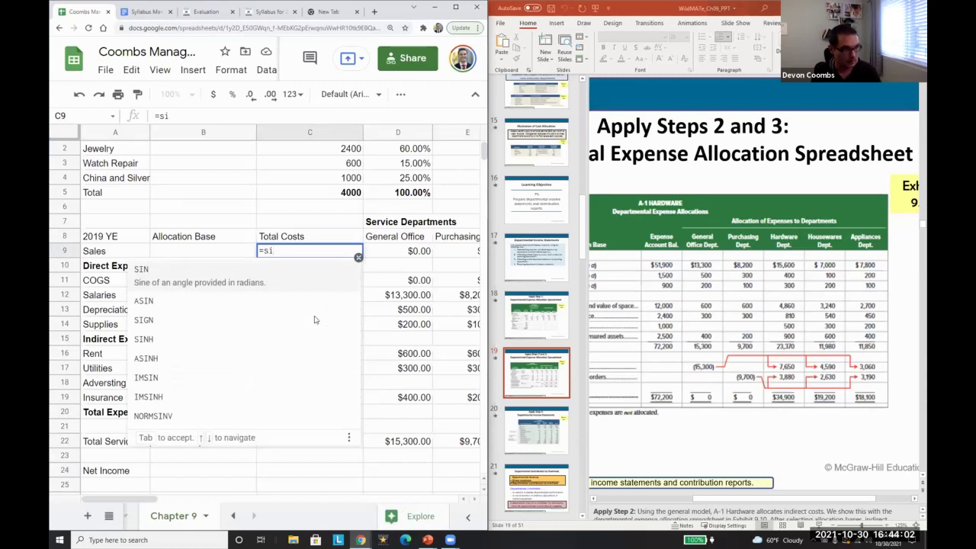
key(Escape)
key(Escape)
key(Down)
key(Down)
key(Right)
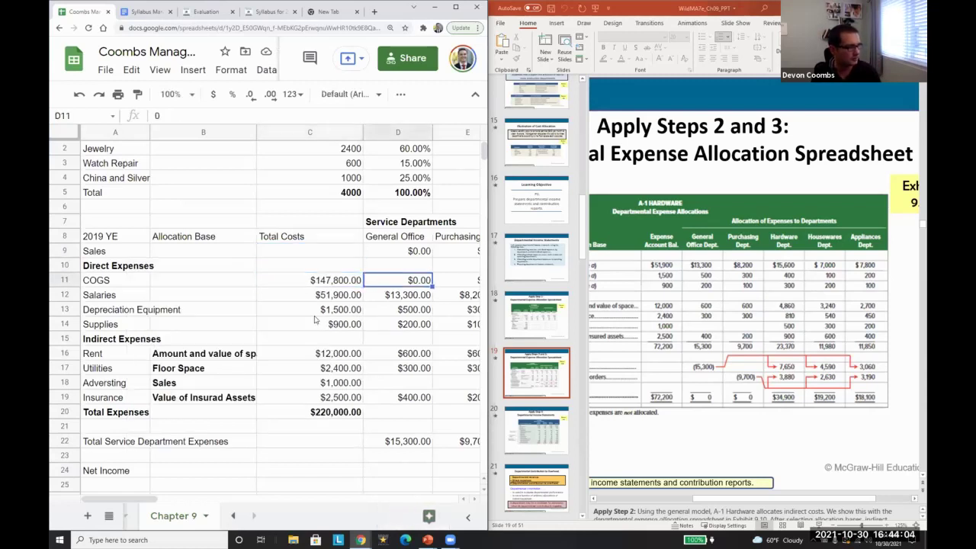
key(Right)
key(Left)
key(Down)
key(Down)
key(Down)
key(Down)
key(Down)
key(Down)
key(Down)
key(Down)
key(Left)
key(Down)
key(Down)
key(Left)
key(Left)
key(Down)
key(Down)
key(Down)
key(Right)
key(Right)
key(Right)
key(Right)
key(Right)
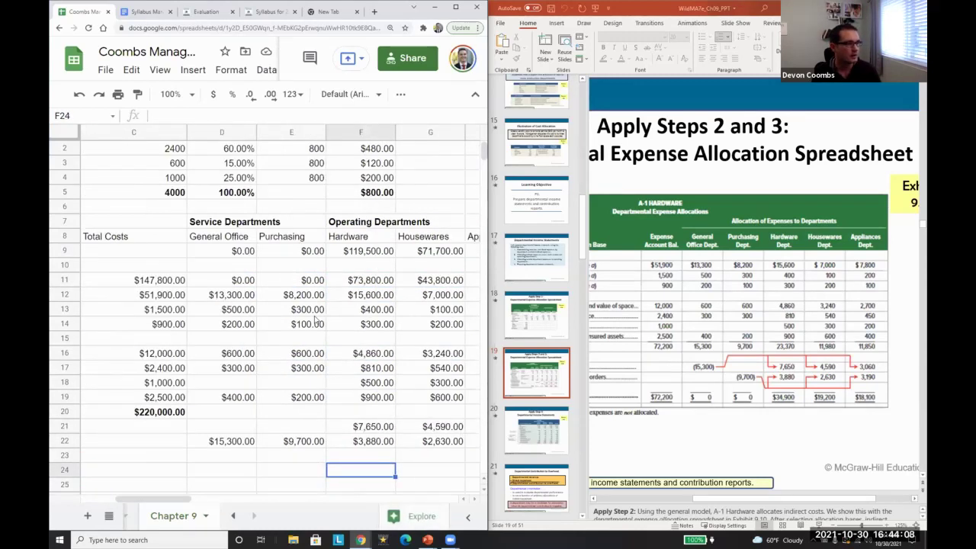
Enter =F9-sum(F11:F22) in F24, giving Hardware's net income of $10,800.00
text(=)
key(Up)
key(Up)
key(Up)
key(Up)
key(Up)
key(Up)
key(Up)
key(Up)
key(Up)
key(Up)
key(Up)
key(Up)
key(Up)
key(Up)
key(Up)
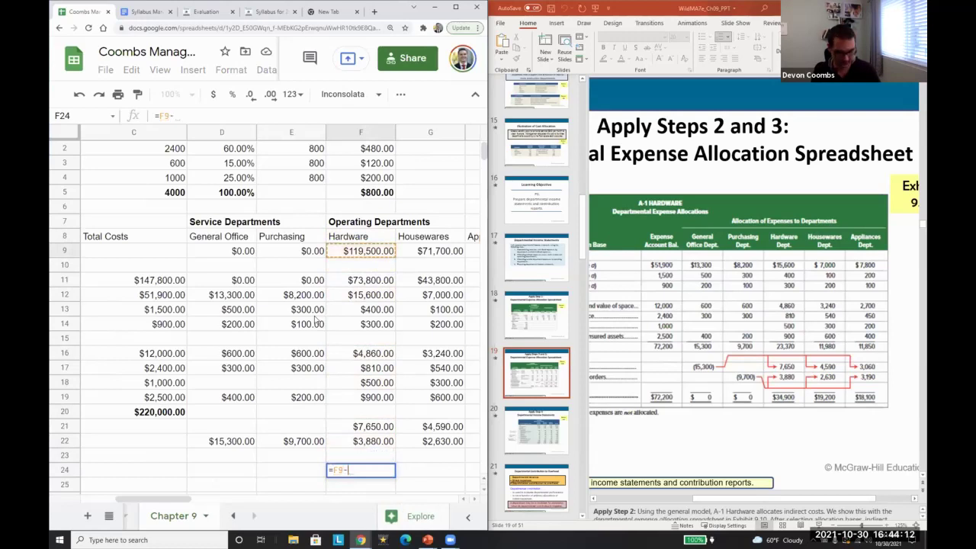
text(-s)
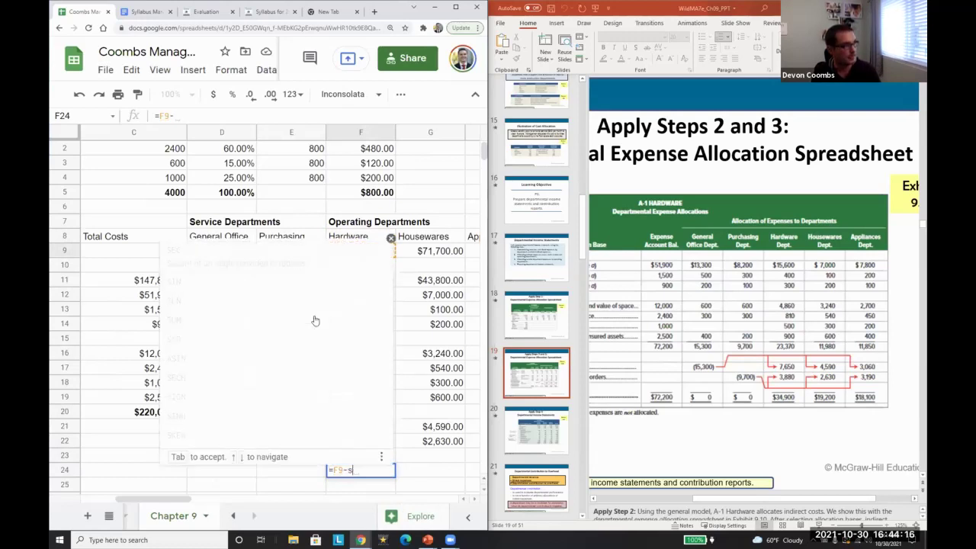
text(um()
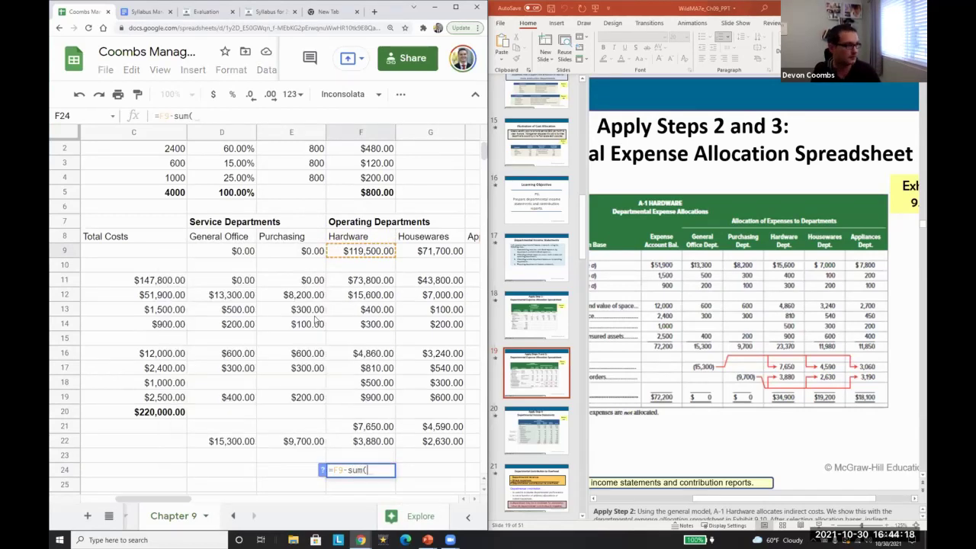
click(388, 295)
key(Left)
key(Left)
key(Left)
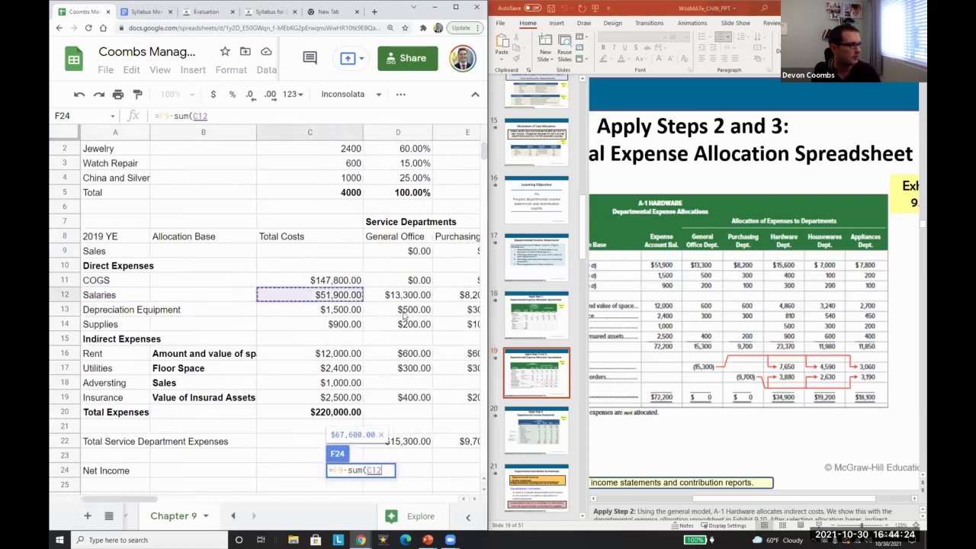
key(Right)
key(Right)
key(Right)
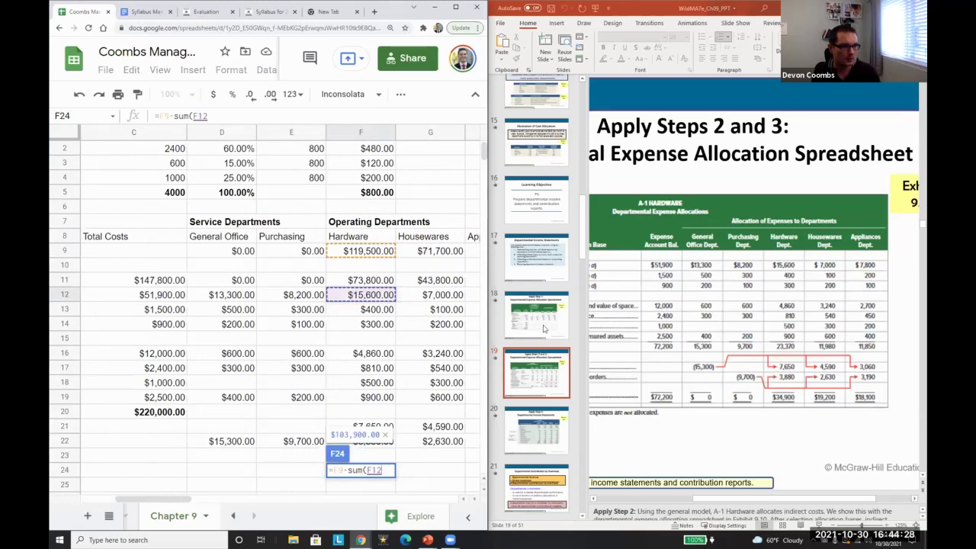
key(Up)
key(shift+Down)
key(shift+Down)
key(shift+Down)
key(shift+Down)
key(shift+Down)
key(shift+Down)
key(shift+Down)
key(shift+Down)
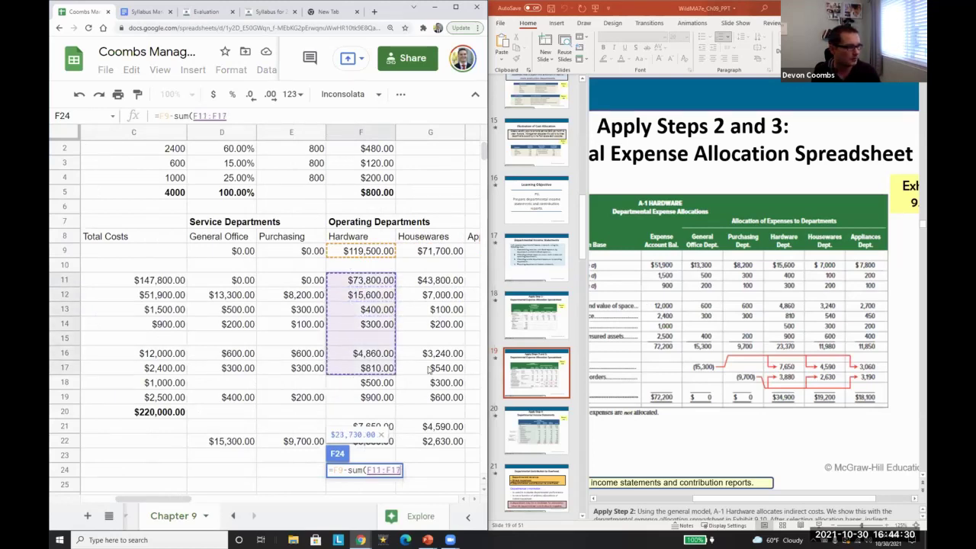
key(shift+Down)
key(shift+Down)
key(shift+Down)
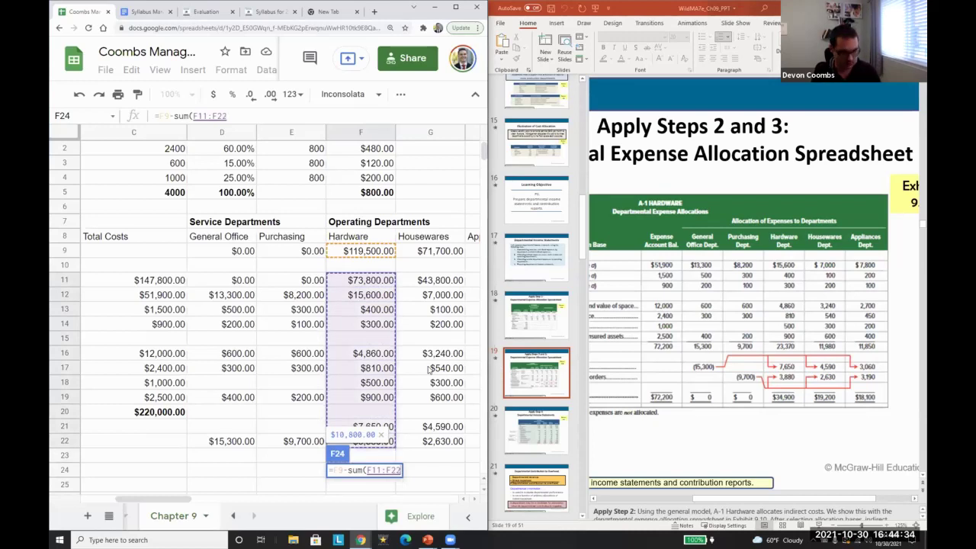
key(Return)
Compare F24 with the PowerPoint exhibit, then clear the net income formula
key(Up)
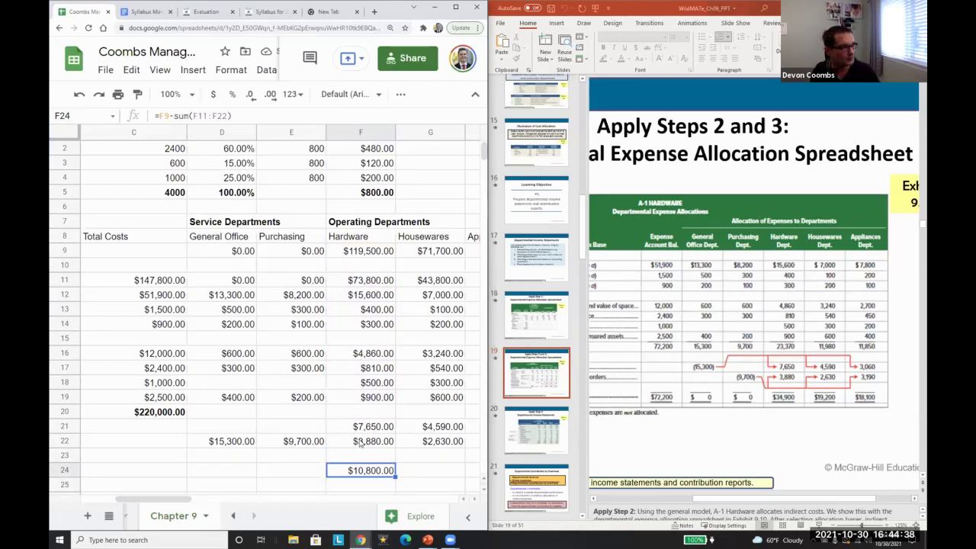
scroll(355, 419, down, 1)
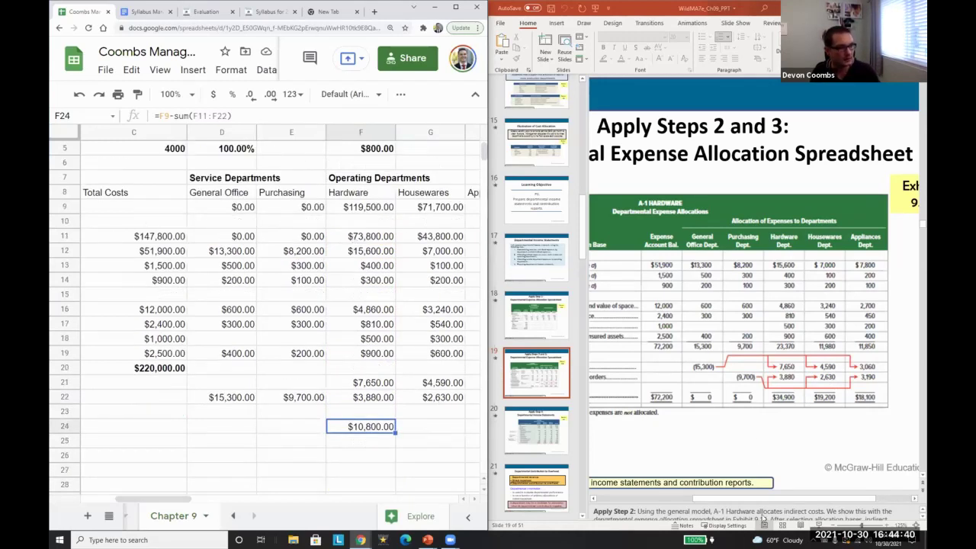
mouse_move(763, 504)
mouse_down()
mouse_move(696, 505)
mouse_move(763, 504)
mouse_up()
double_click(777, 511)
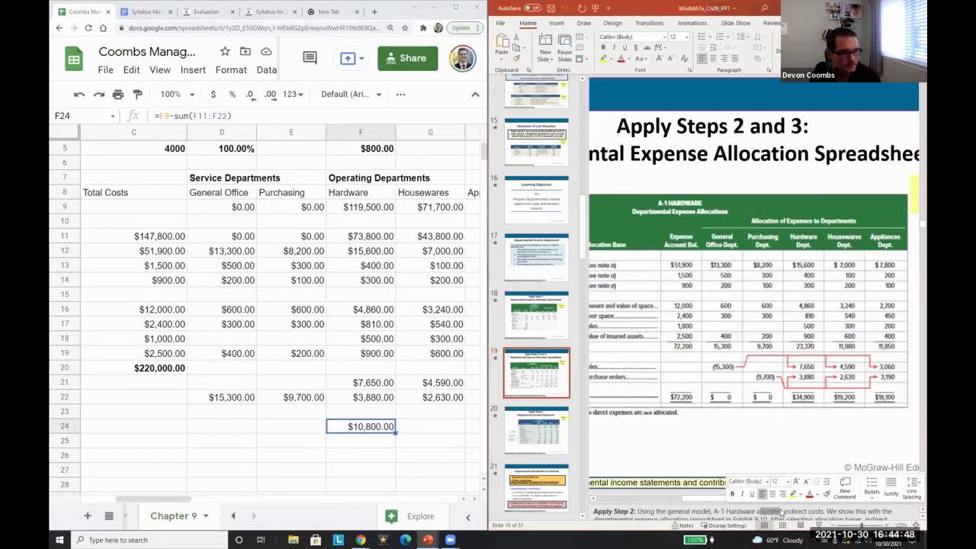
click(765, 449)
mouse_move(725, 504)
mouse_down()
mouse_move(650, 503)
mouse_move(725, 503)
mouse_up()
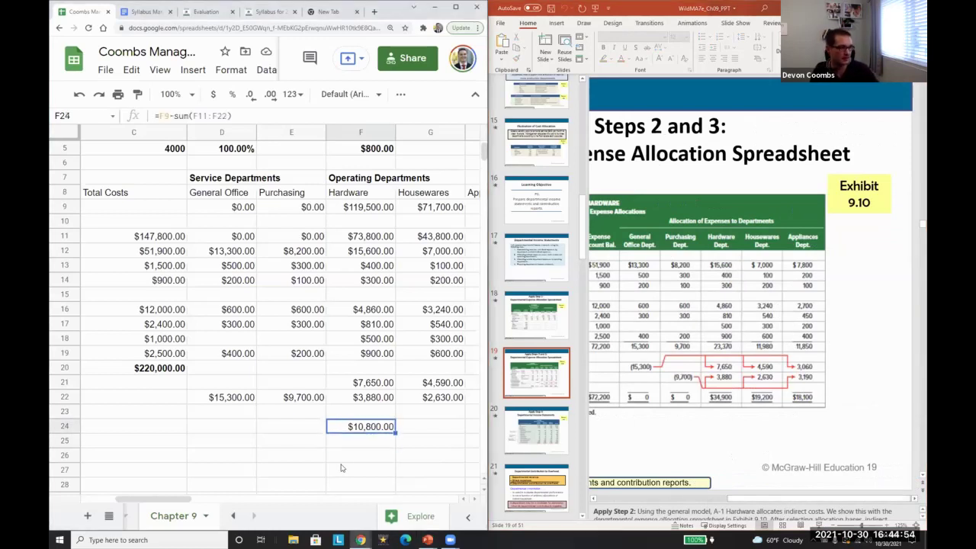
key(Delete)
Relabel A24 'Total Expenses Allocated' and enter a first Hardware sum over F16:F22
key(Left)
key(Left)
key(Left)
key(Left)
key(Left)
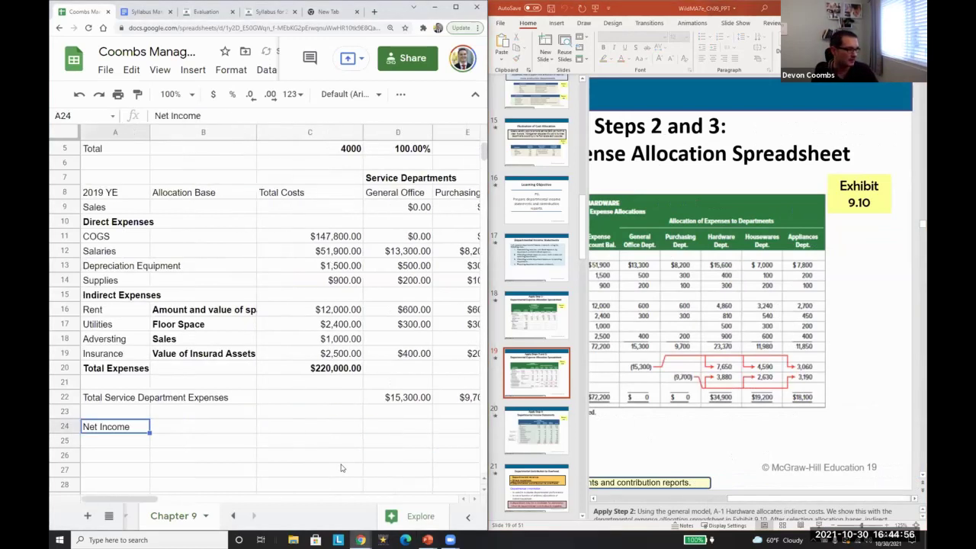
text(Total Expenses Allocated)
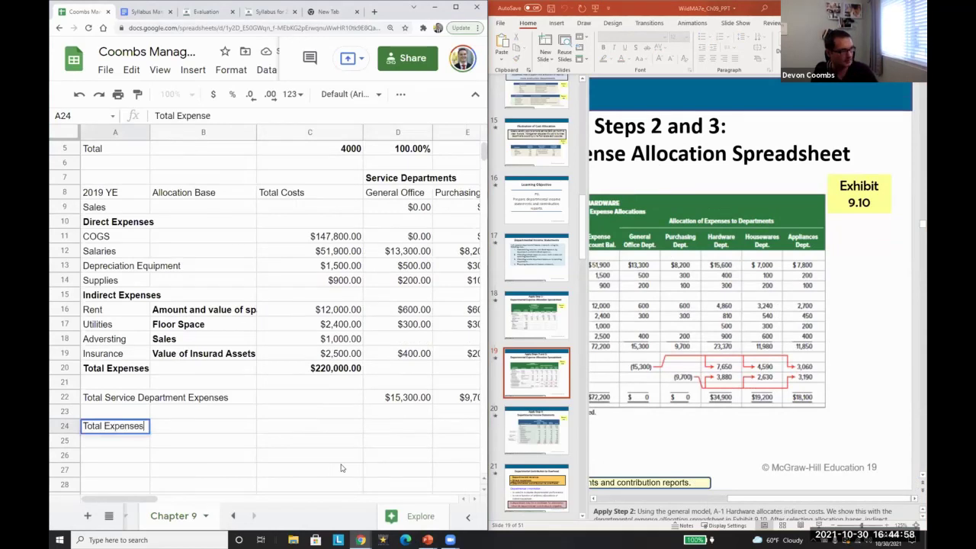
key(Tab)
key(Tab)
key(Right)
key(Right)
key(Right)
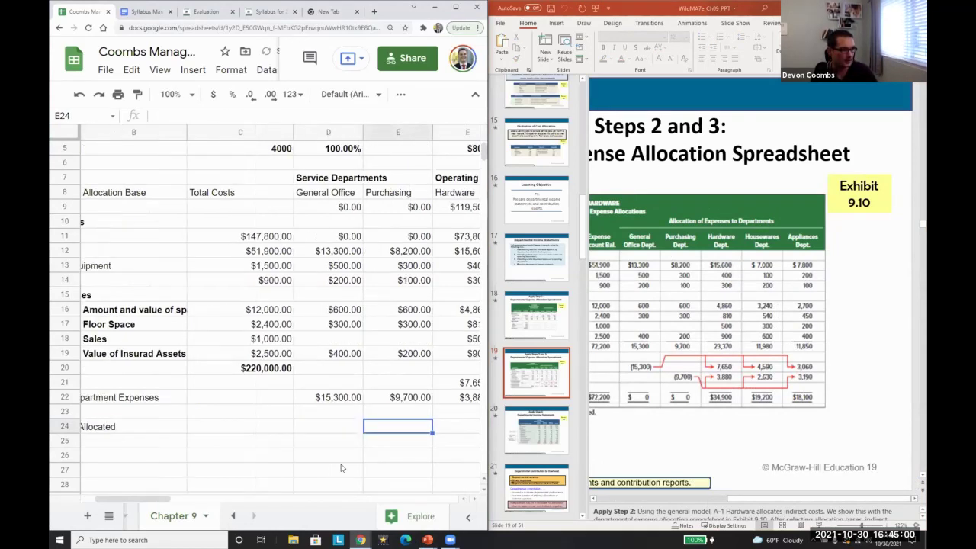
text(=sum()
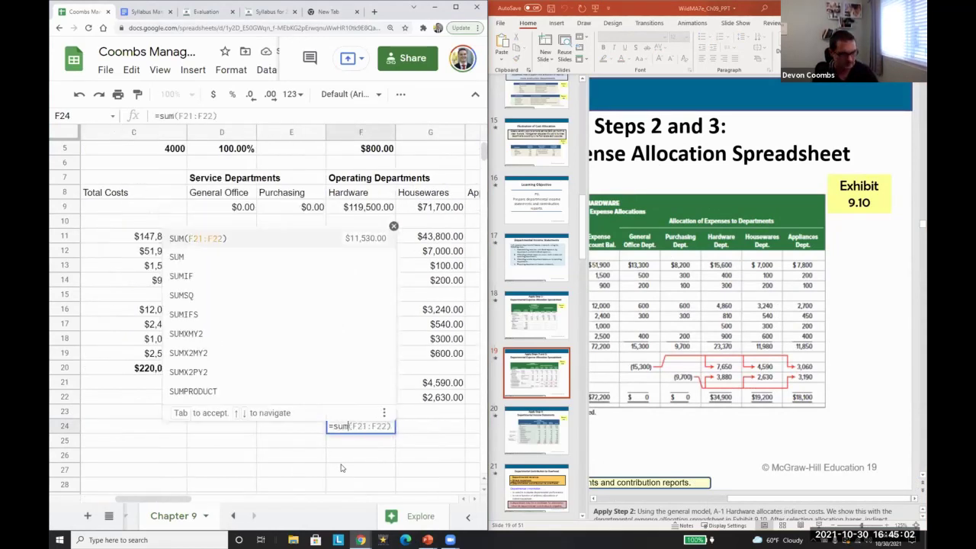
key(Up)
key(Up)
key(Up)
key(Up)
key(Up)
key(Up)
key(Up)
key(Up)
key(shift+Down)
key(shift+Down)
key(shift+Down)
key(shift+Down)
key(shift+Down)
key(shift+Down)
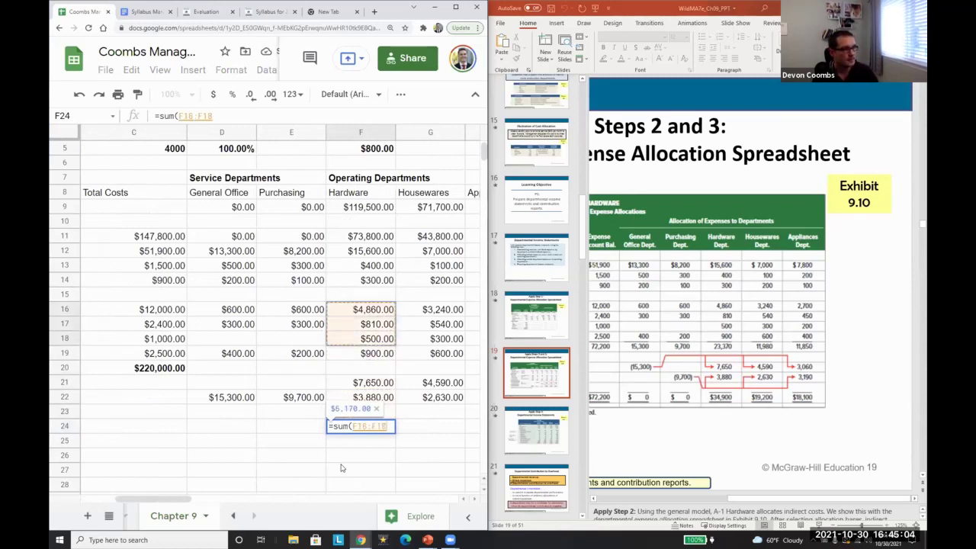
key(Return)
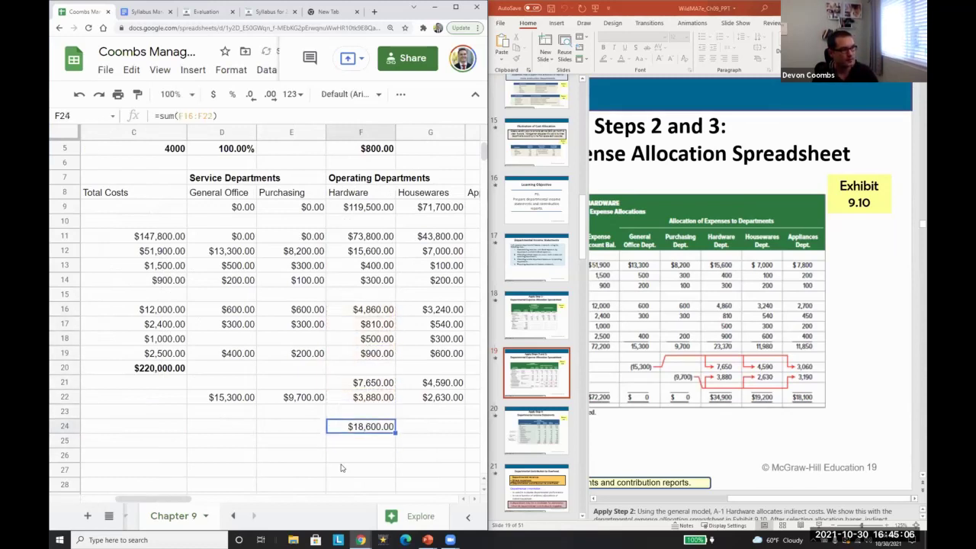
Replace F24 with =sum(F11:F22), totalling Hardware's expenses at $34,900.00
key(F2)
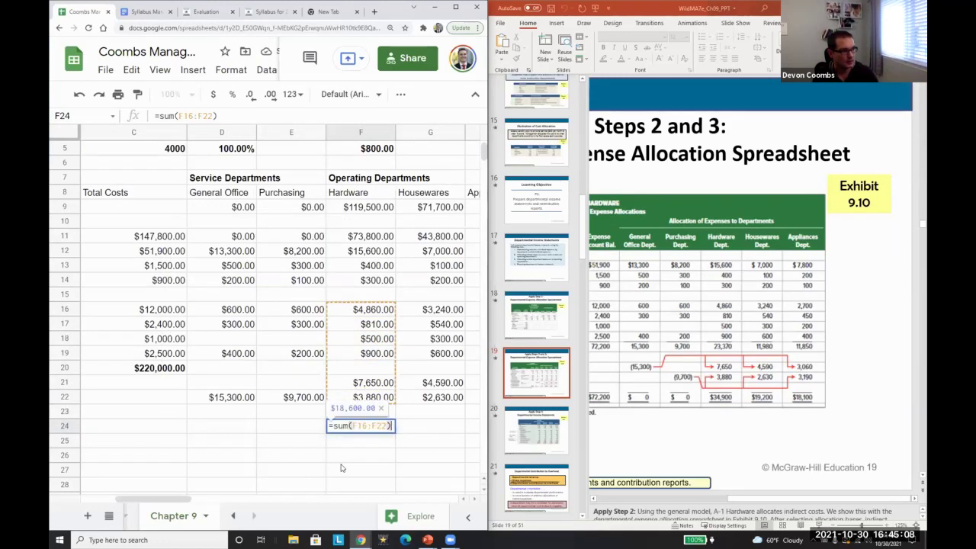
key(Escape)
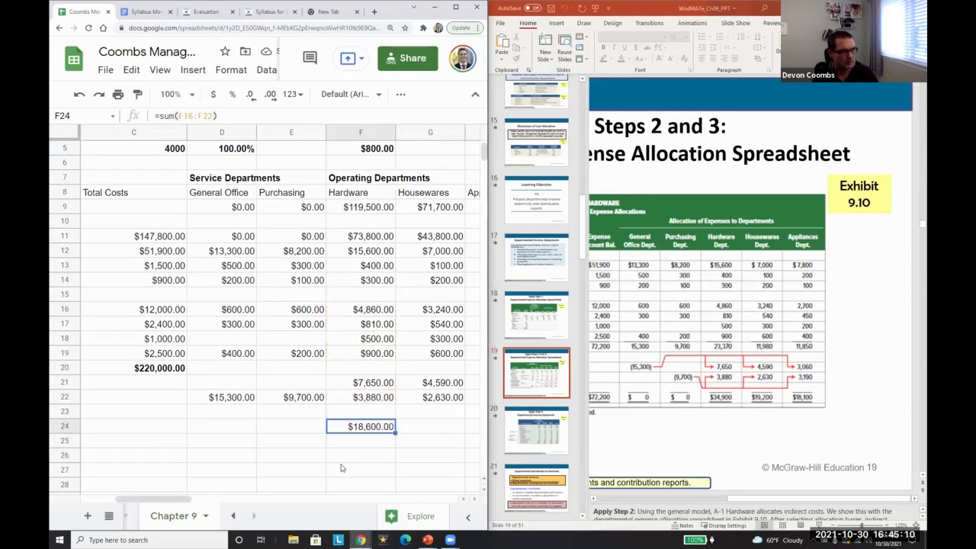
key(Up)
key(Up)
key(Up)
key(shift+Down)
key(Down)
key(Down)
key(Down)
text(=sum(F11)
key(Down)
key(shift+Down)
key(shift+Down)
key(shift+Down)
key(shift+Down)
key(shift+Down)
key(shift+Down)
key(shift+Down)
key(shift+Down)
key(shift+Down)
key(shift+Down)
key(Return)
Copy the F24 total formula into G24 and H24, giving $19,200.00 and $18,100.00
key(Up)
key(ctrl+c)
key(Right)
key(ctrl+v)
key(Right)
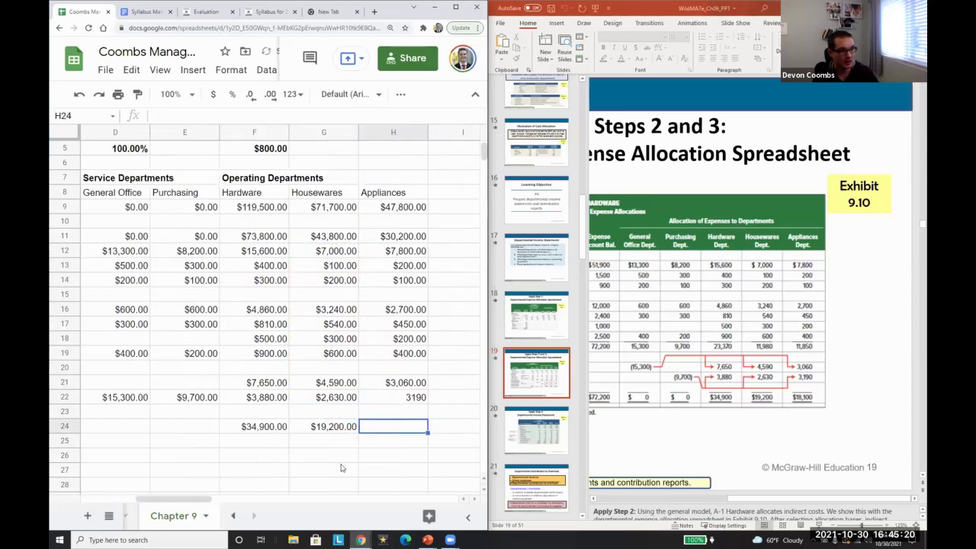
key(ctrl+v)
key(Left)
key(Left)
key(shift+Right)
key(shift+Right)
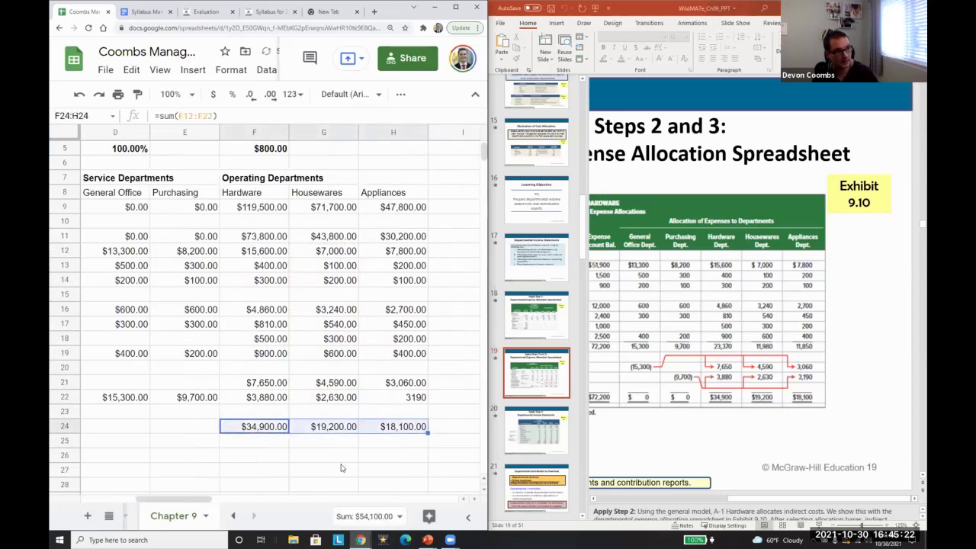
key(Left)
key(Left)
key(Left)
key(Right)
key(Right)
key(Right)
key(Left)
key(Left)
key(Left)
key(Left)
key(Left)
click(106, 256)
drag(107, 259, 111, 281)
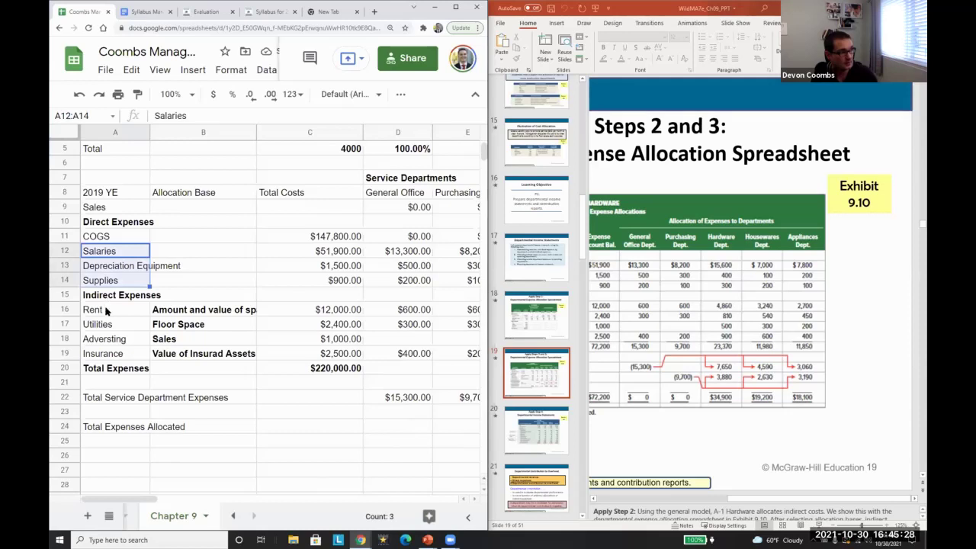
click(88, 311)
key(shift+Down)
key(shift+Down)
key(shift+Down)
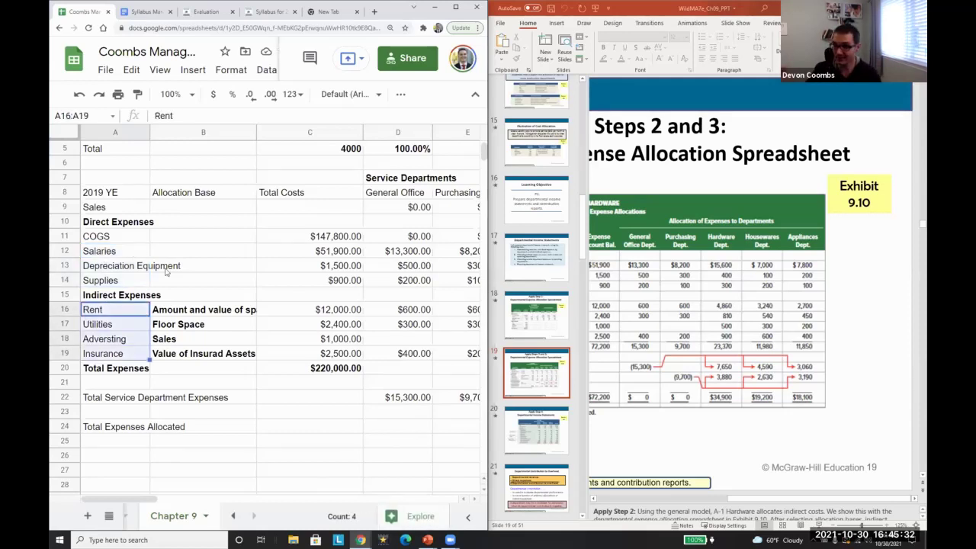
key(Right)
key(Right)
key(Right)
key(Right)
key(Right)
key(Right)
key(Right)
key(Right)
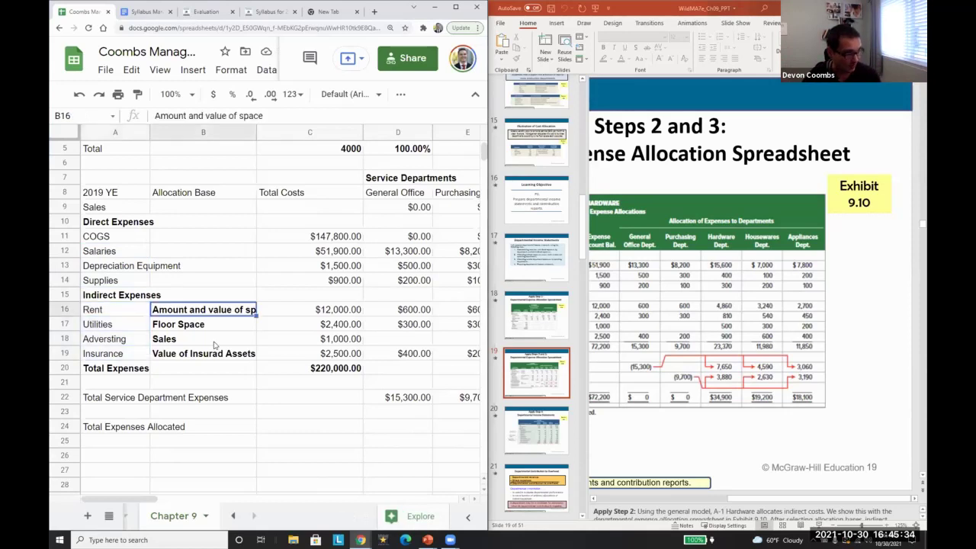
click(207, 427)
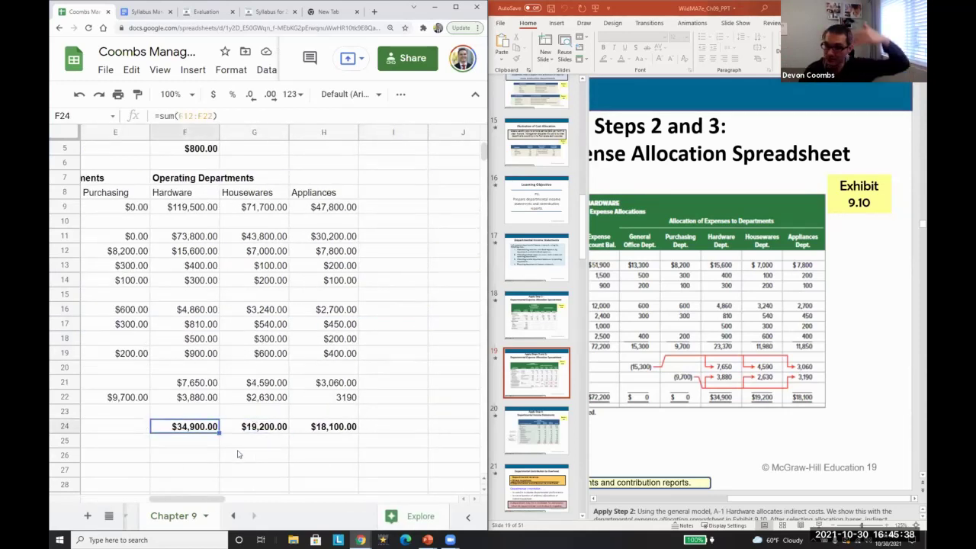
key(Right)
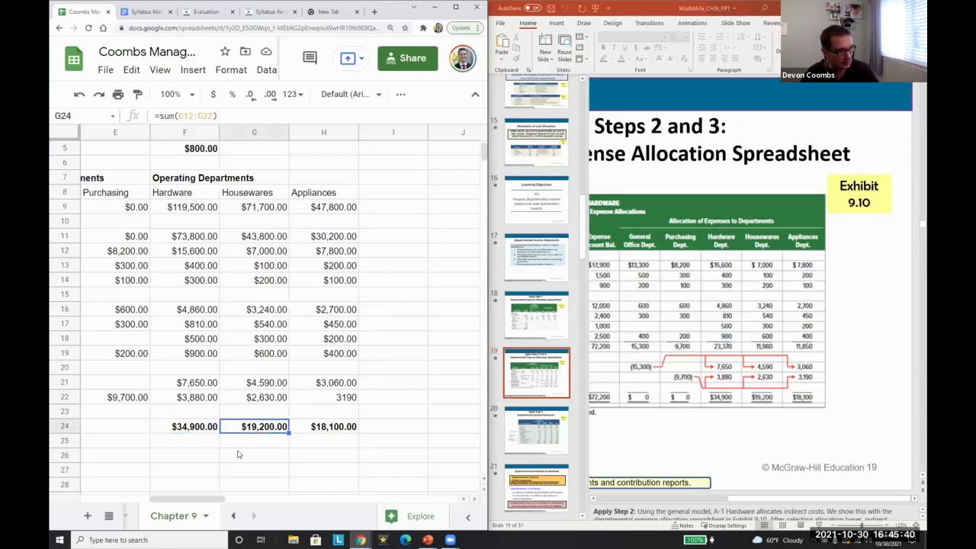
key(Right)
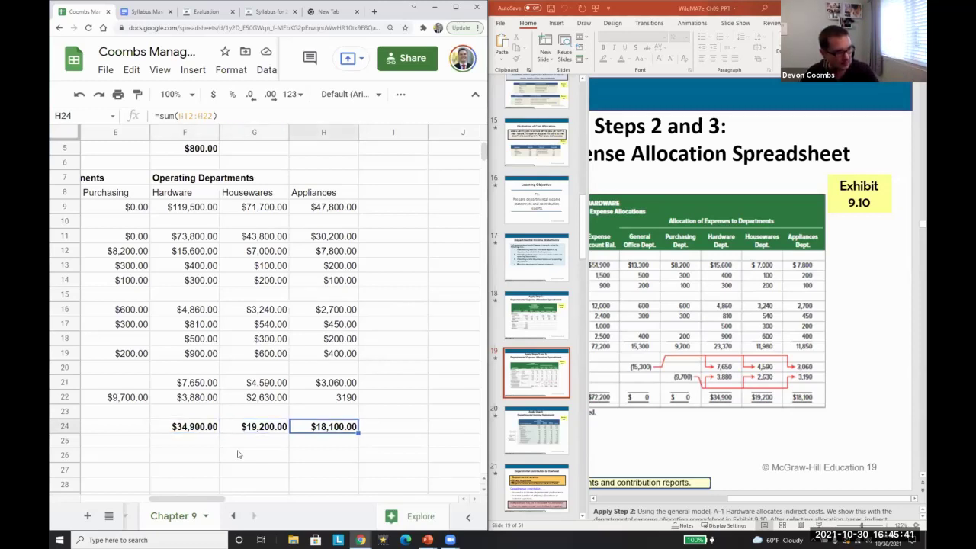
click(282, 424)
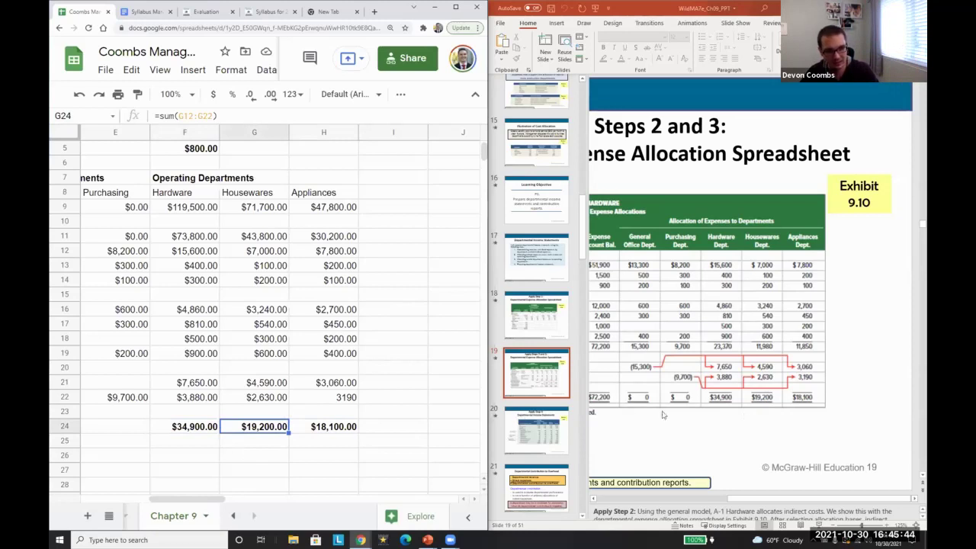
click(751, 505)
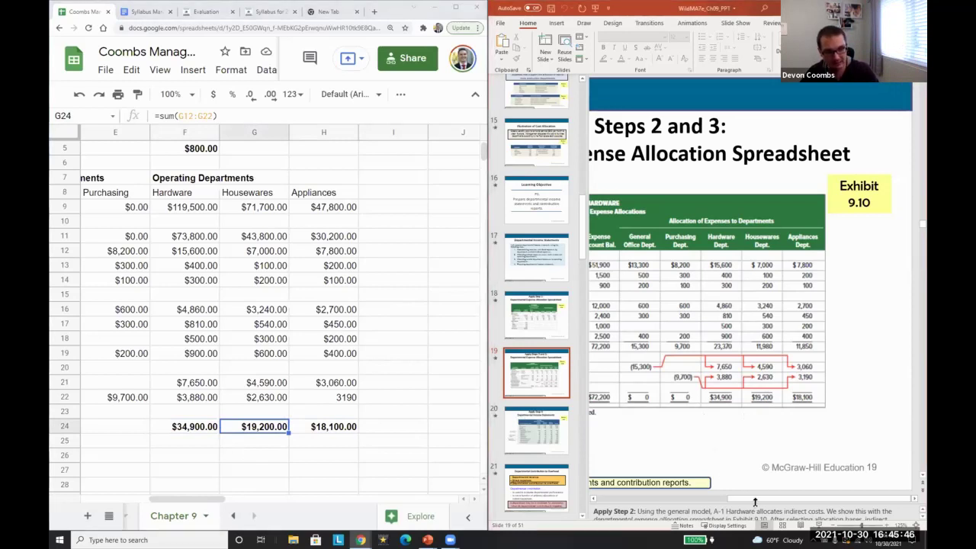
ctrl+scroll(690, 434, down, 3)
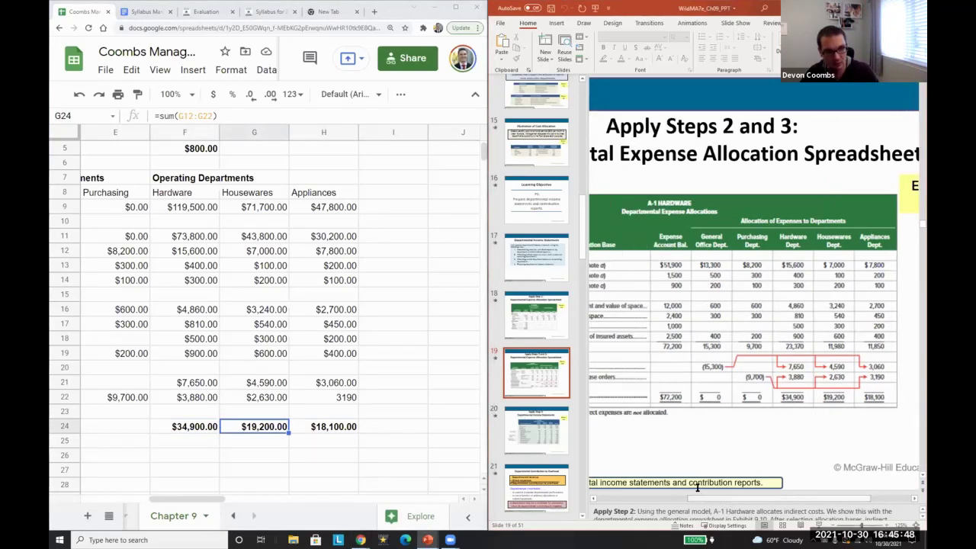
ctrl+scroll(690, 434, up, 1)
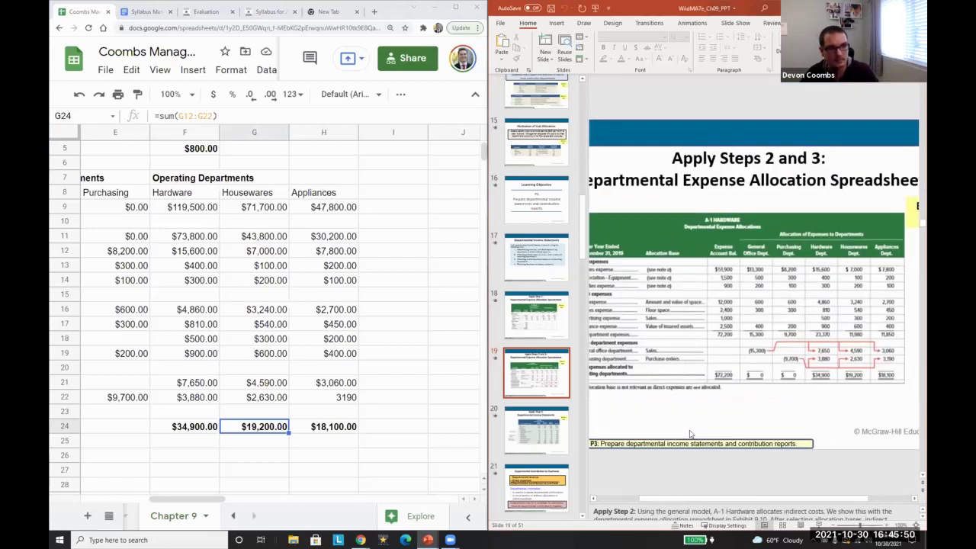
key(super+Up)
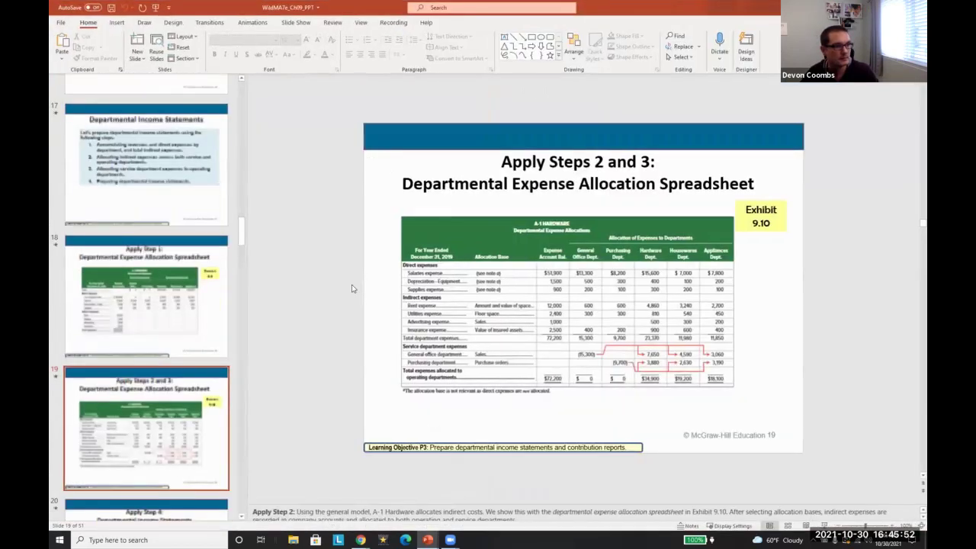
Step between the Apply Step 1 and Apply Steps 2 and 3 slides to review Exhibit 9.10
click(118, 308)
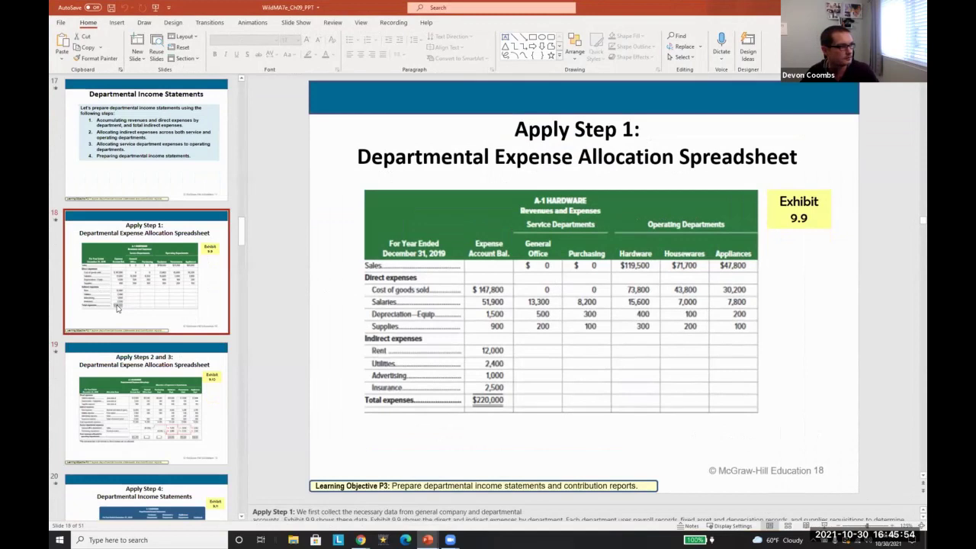
key(Down)
key(Up)
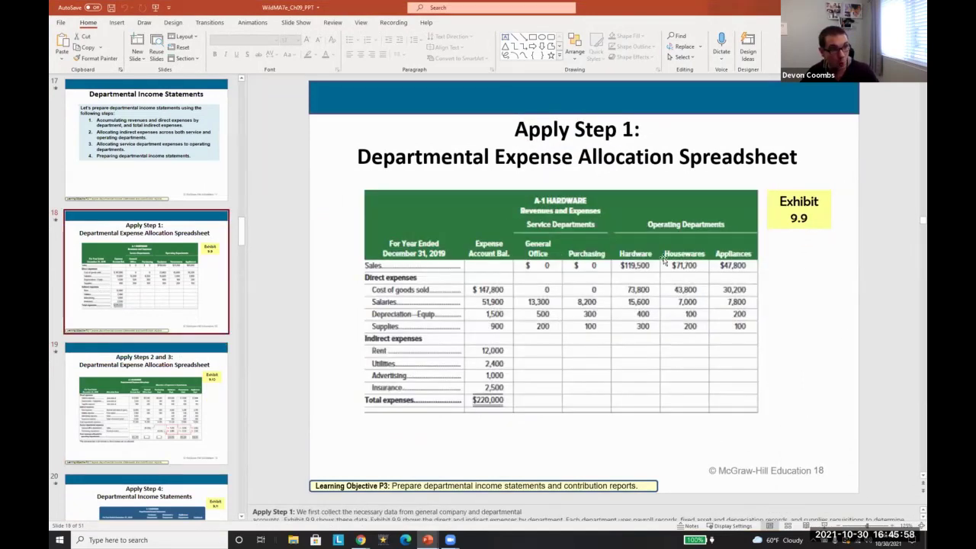
key(Down)
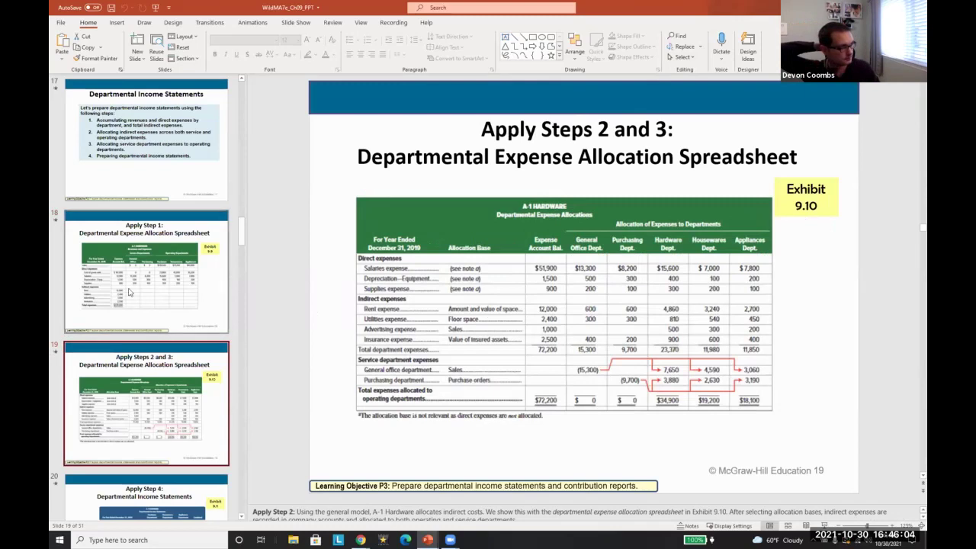
click(134, 488)
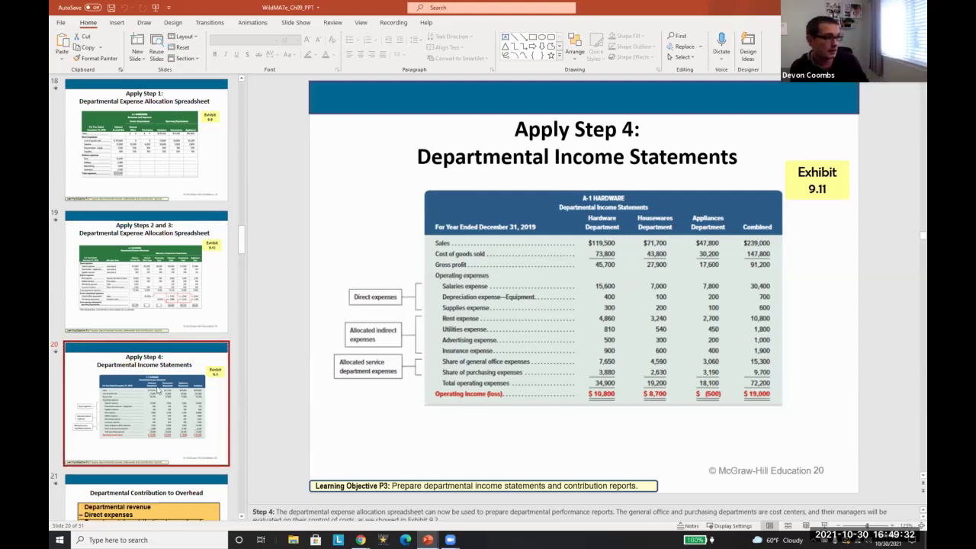
scroll(147, 392, down, 5)
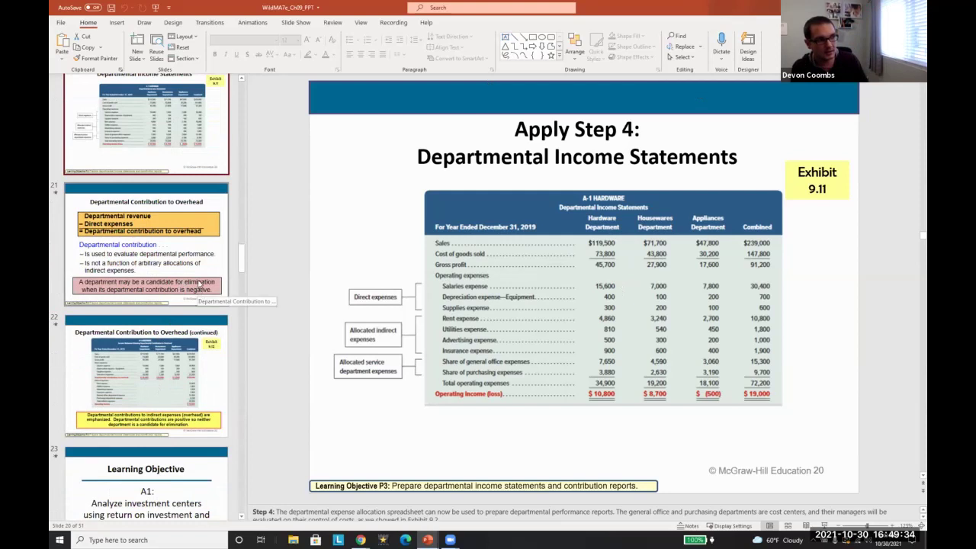
scroll(199, 284, up, 1)
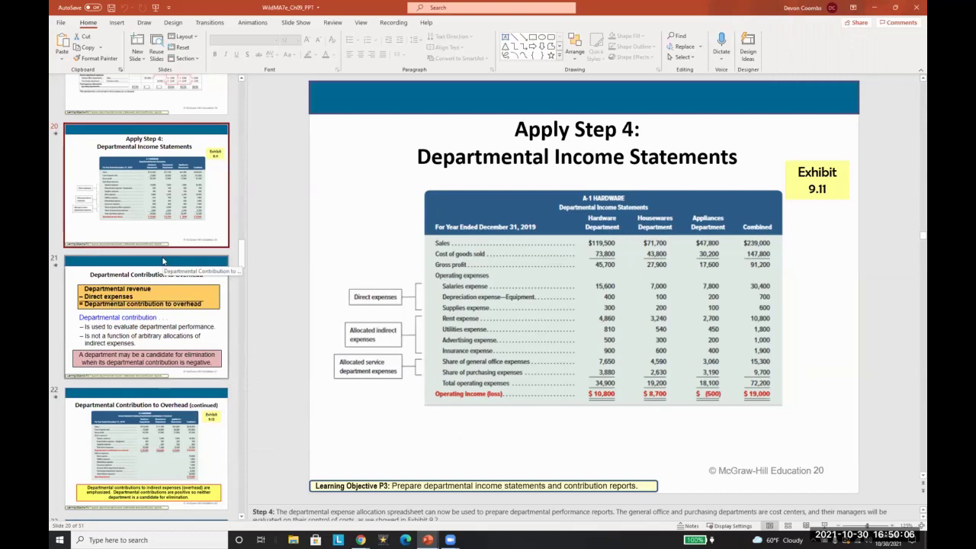
Snap PowerPoint to the right half beside the sheet and return to column A, row 25
key(super+Right)
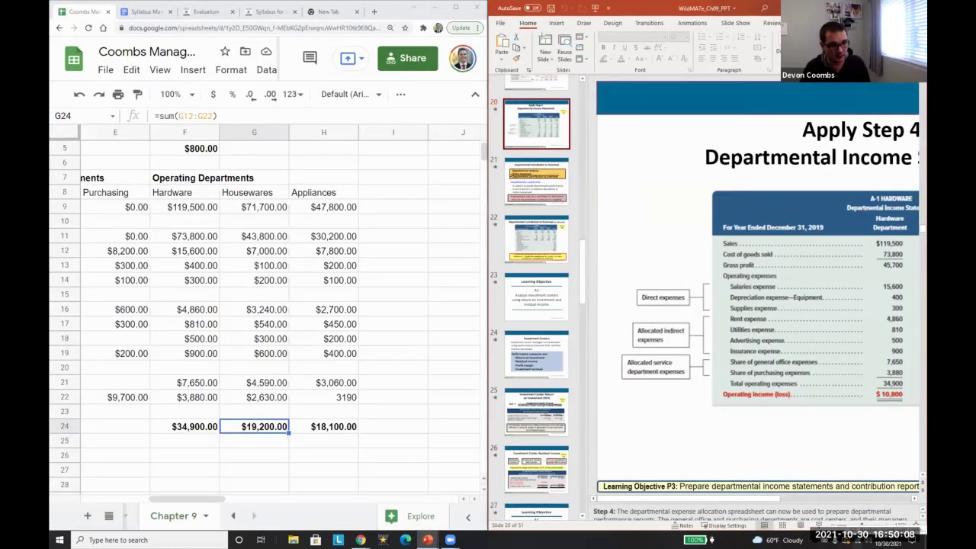
drag(772, 500, 839, 499)
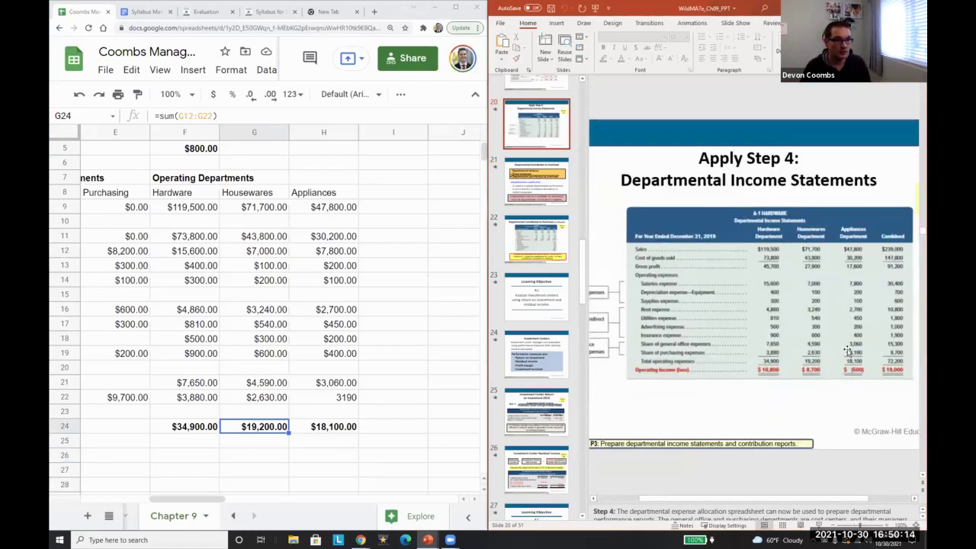
drag(190, 388, 190, 394)
key(Down)
key(Left)
key(Left)
key(Left)
key(Left)
key(Left)
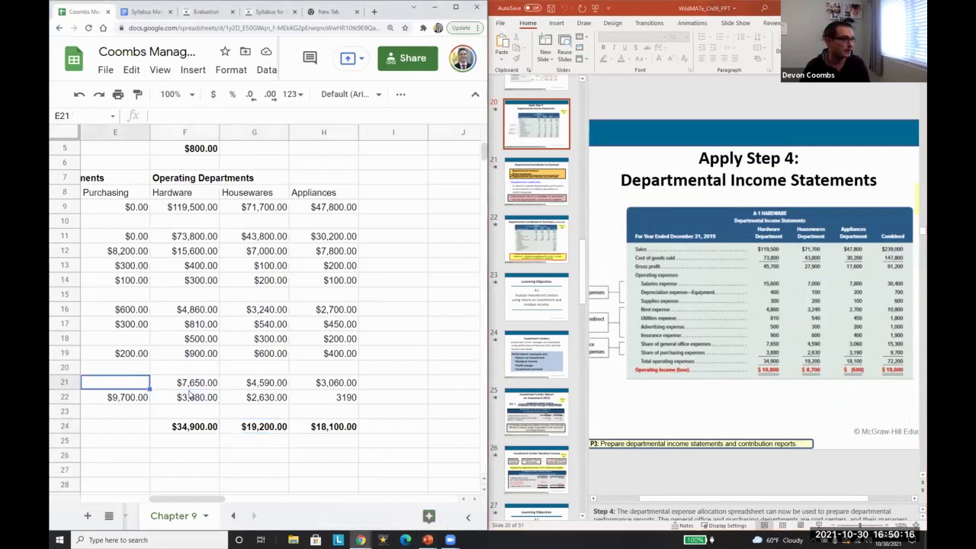
key(Down)
key(Down)
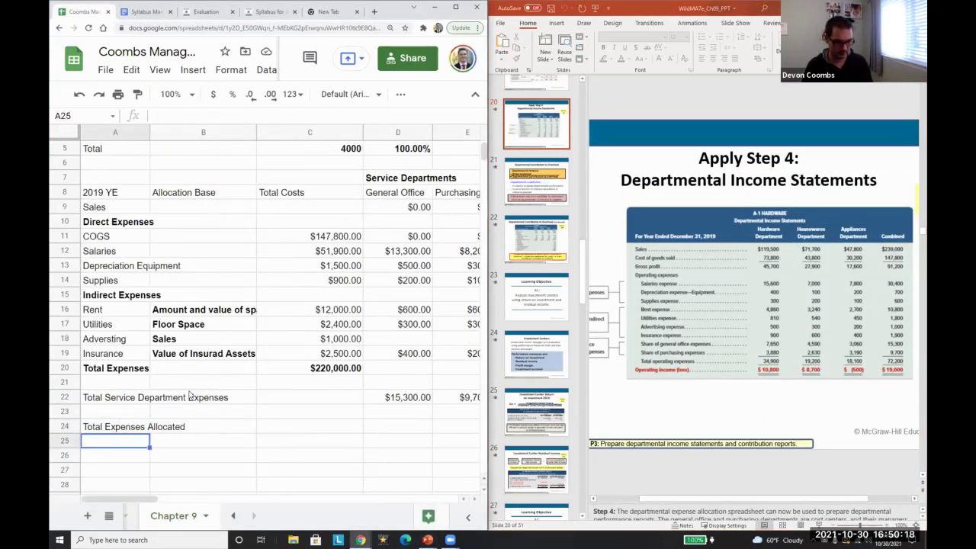
Label row 25 'Operating Income or Loss' and enter =F9-F11-F24 in F25, giving Hardware $10,800
text(Operating Income or Loss)
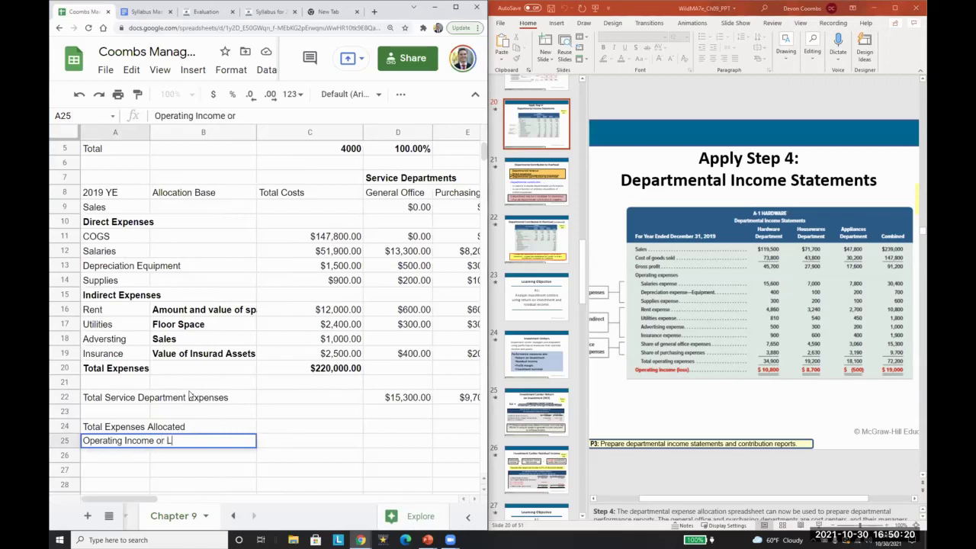
key(Return)
key(Up)
key(Right)
key(Right)
key(Right)
key(Right)
key(Right)
key(Right)
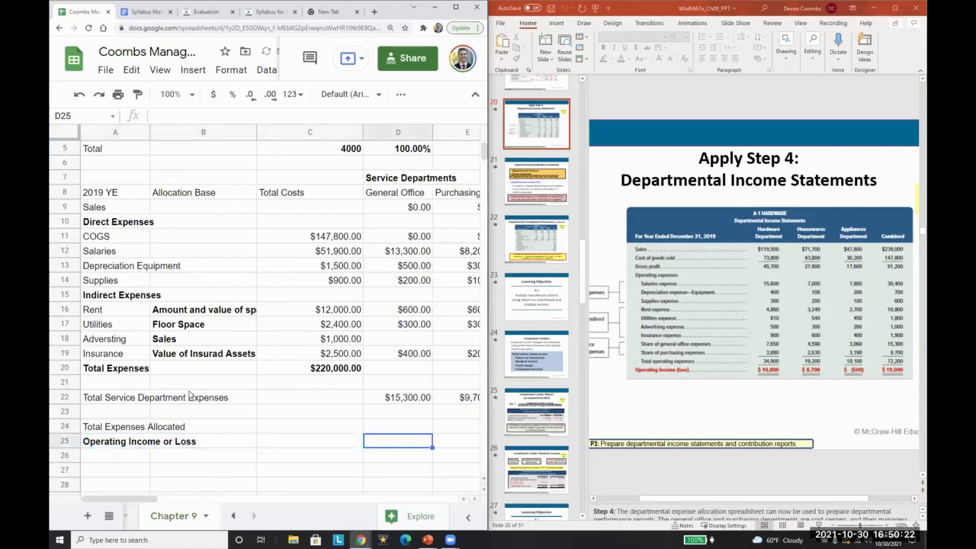
key(Left)
text(=)
key(Up)
key(Up)
key(Up)
key(Up)
key(Up)
key(Up)
key(Up)
key(Up)
key(Up)
key(Up)
key(Up)
key(Up)
key(Up)
key(Up)
key(Up)
key(Up)
text(-)
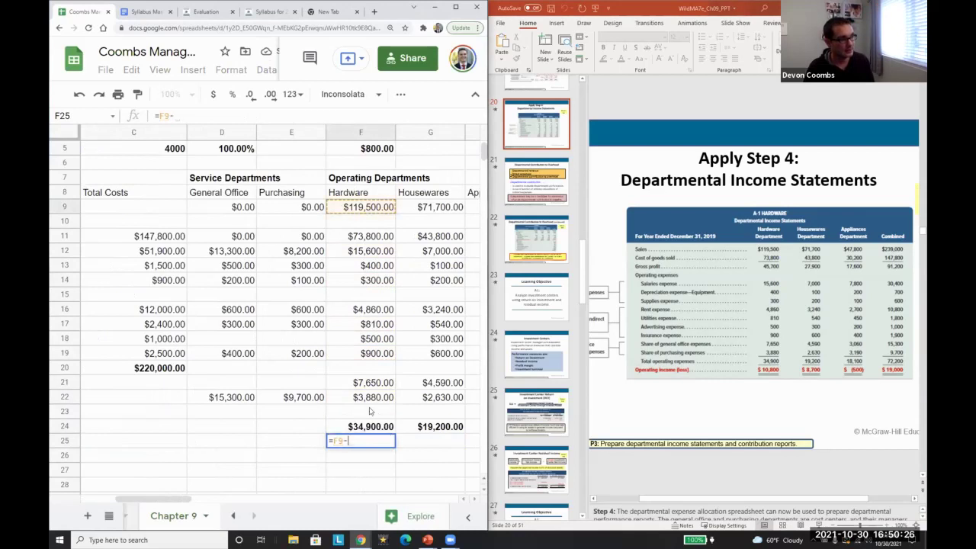
key(Up)
key(Up)
key(Up)
key(Up)
key(Up)
key(Up)
key(Up)
key(Up)
key(Up)
key(Up)
key(Up)
key(Up)
key(Up)
key(Up)
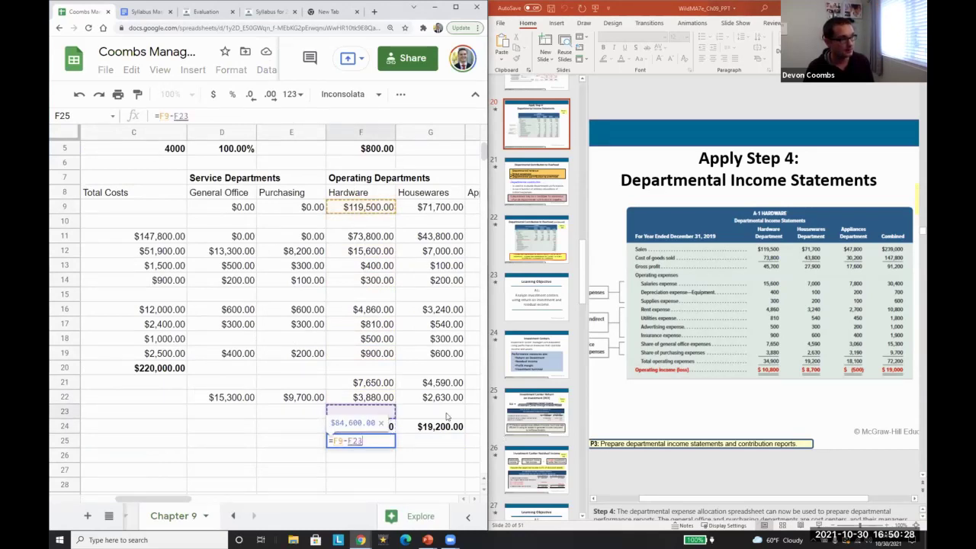
text(-)
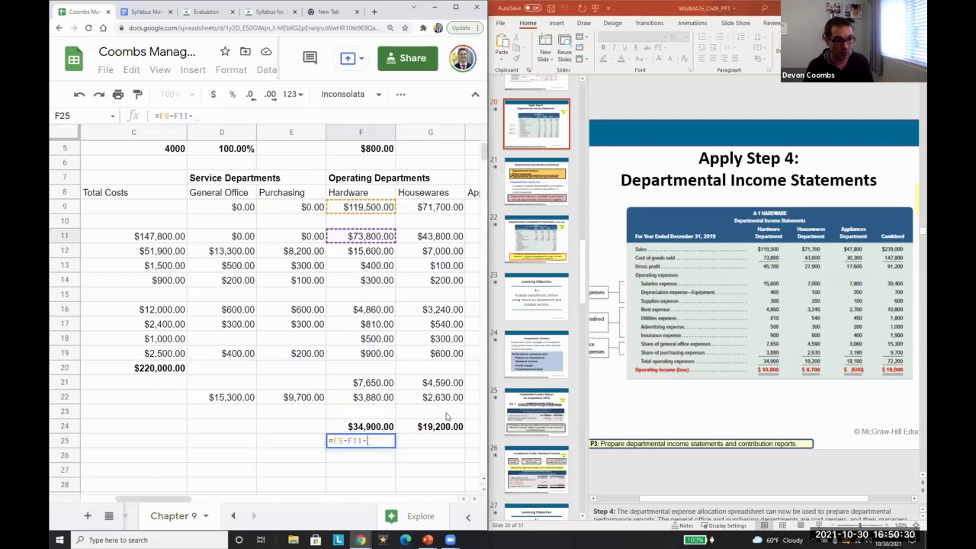
key(Up)
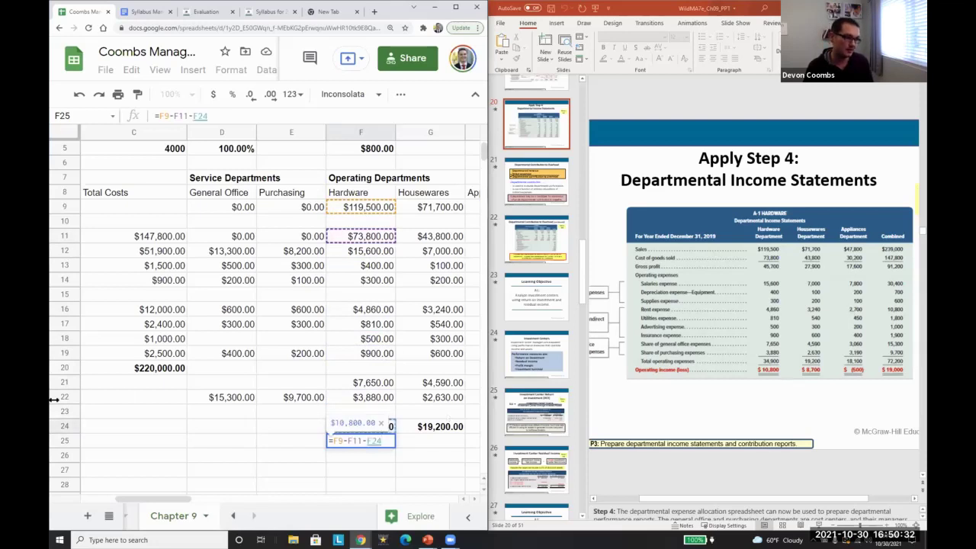
key(Return)
Bold the Hardware result and copy the formula across G25:H25, giving $8,700 and -$500
click(379, 446)
key(ctrl+b)
key(Right)
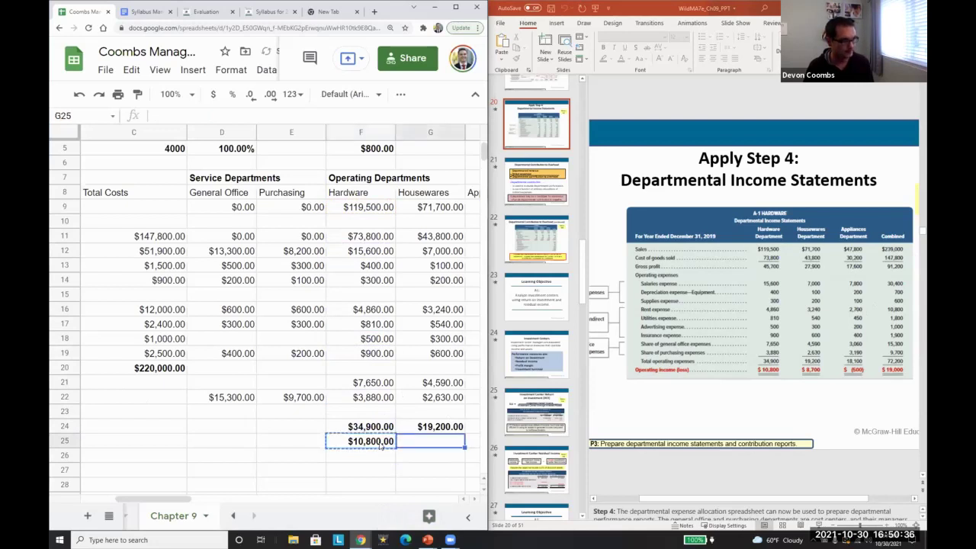
key(ctrl+v)
key(Right)
key(ctrl+v)
key(Left)
key(Left)
key(shift+Right)
key(shift+Right)
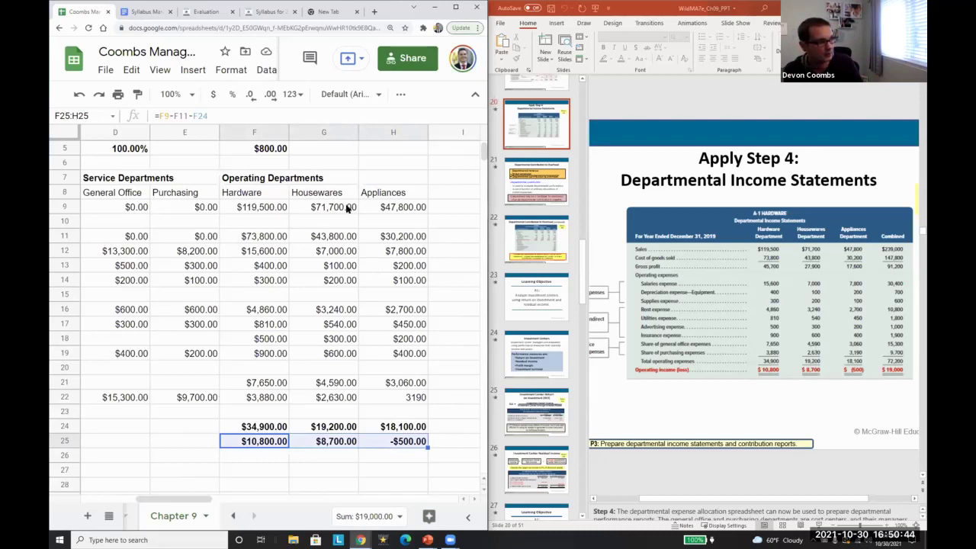
click(336, 442)
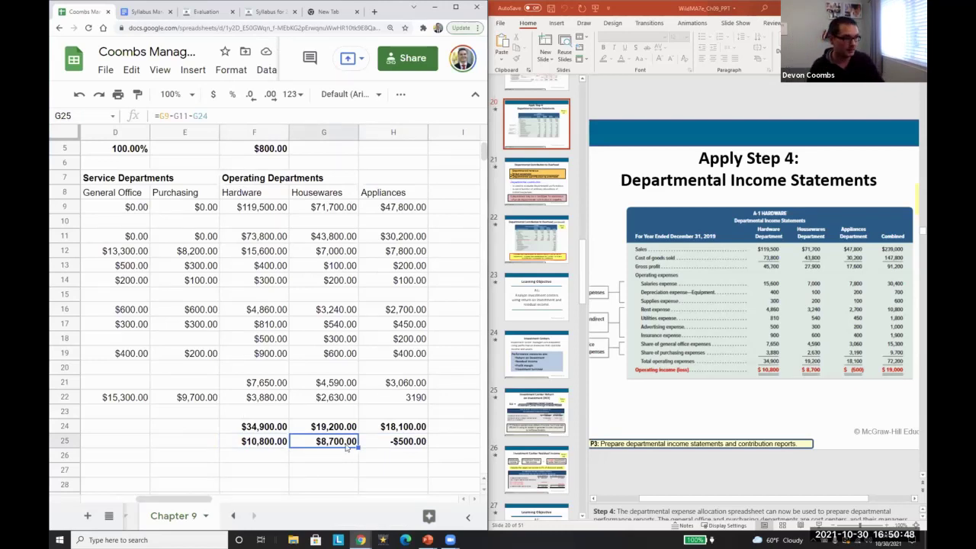
click(393, 445)
Total operating income in B25 with =SUM(F25:H25), giving $19,000
key(Left)
key(Left)
key(Left)
key(Left)
key(Left)
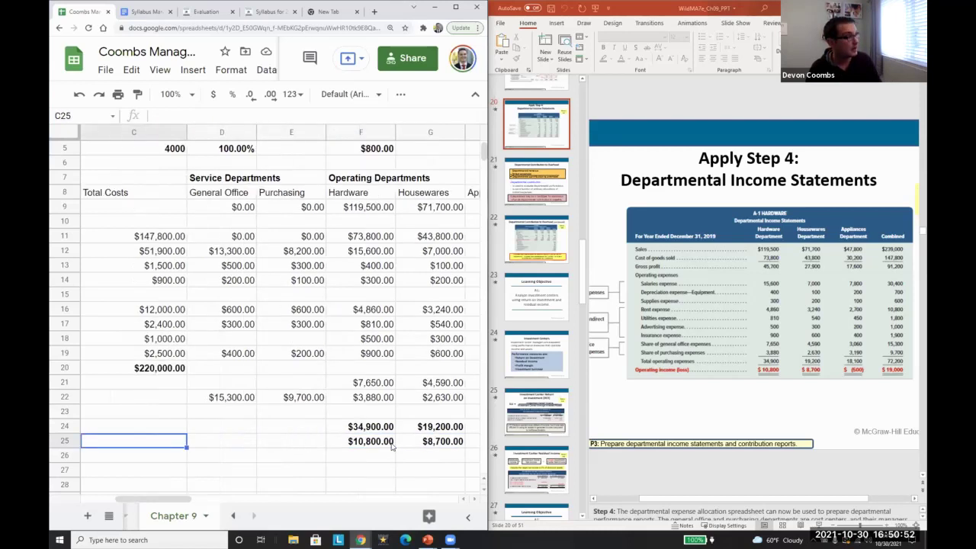
key(Left)
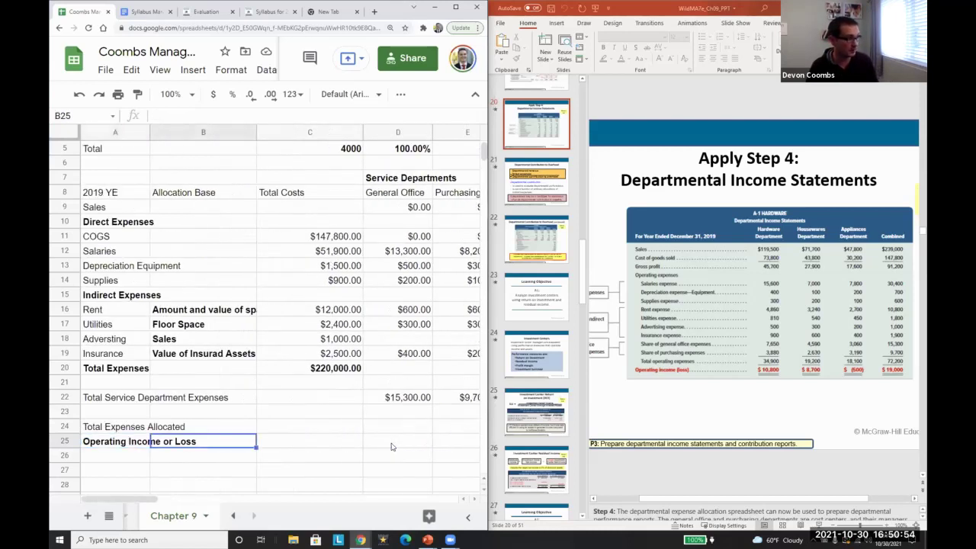
text(=sum()
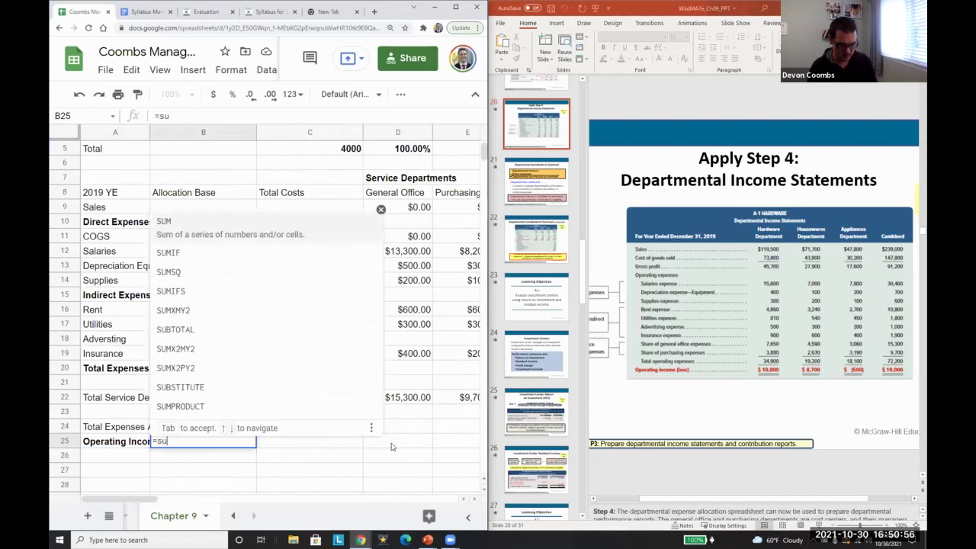
click(391, 447)
key(Right)
key(Right)
key(shift+Right)
key(shift+Right)
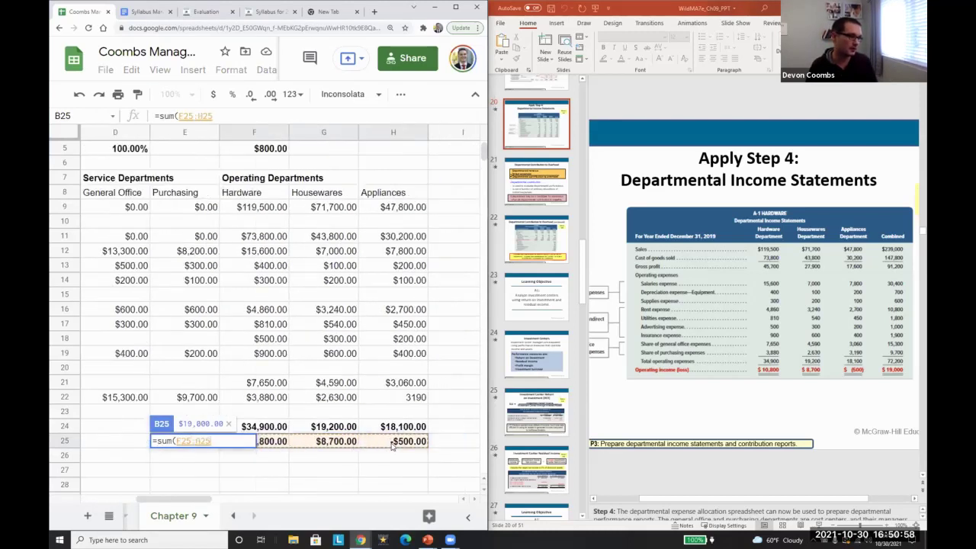
key(Return)
click(391, 447)
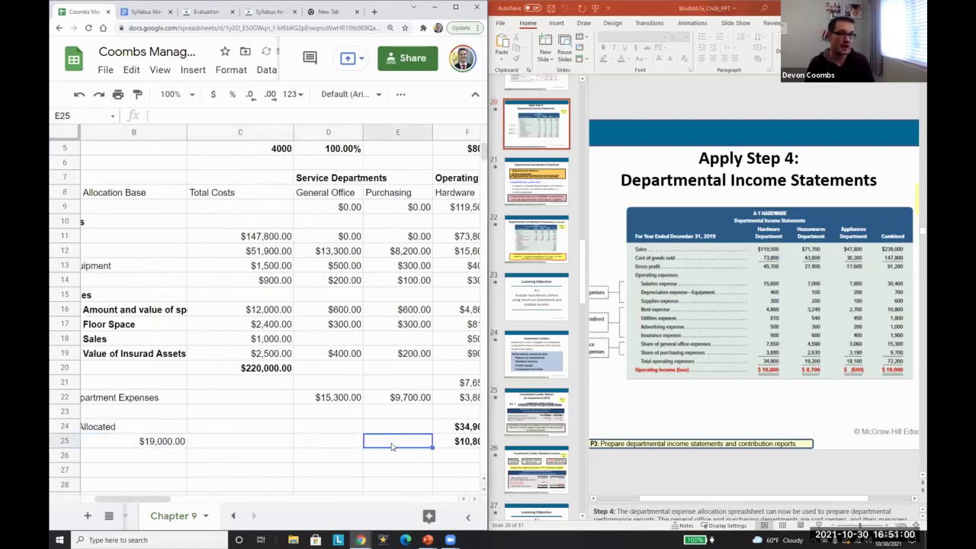
key(Right)
key(Right)
key(Right)
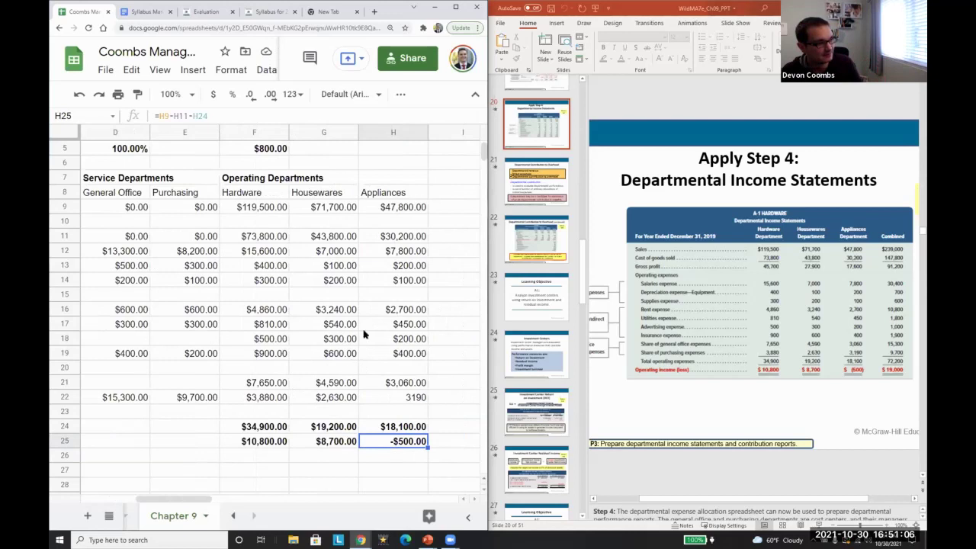
click(224, 373)
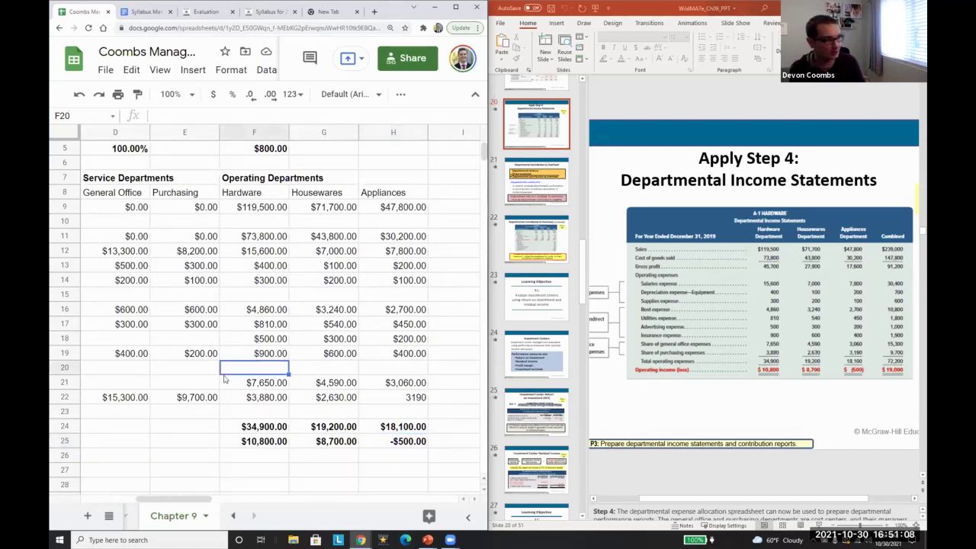
key(Down)
key(Down)
key(Right)
key(Right)
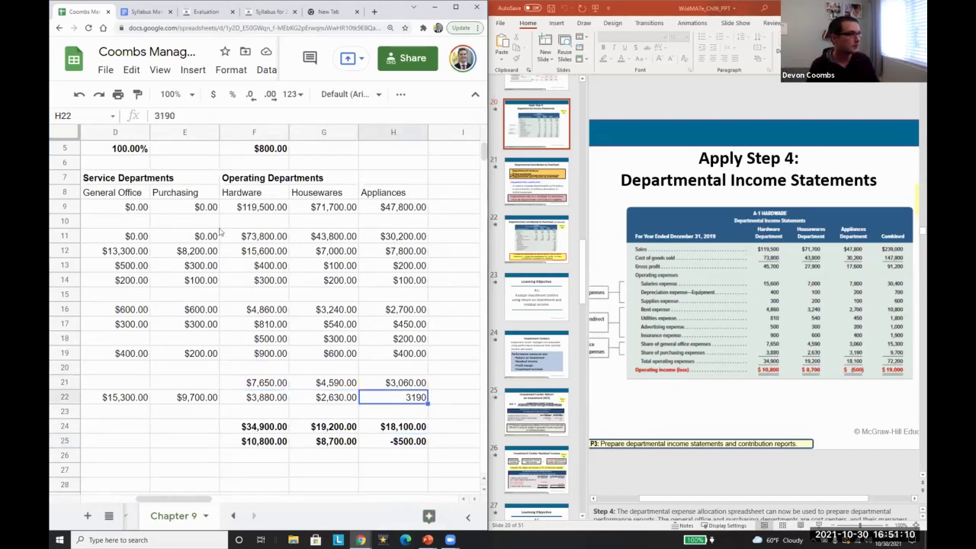
click(213, 93)
key(Up)
key(Down)
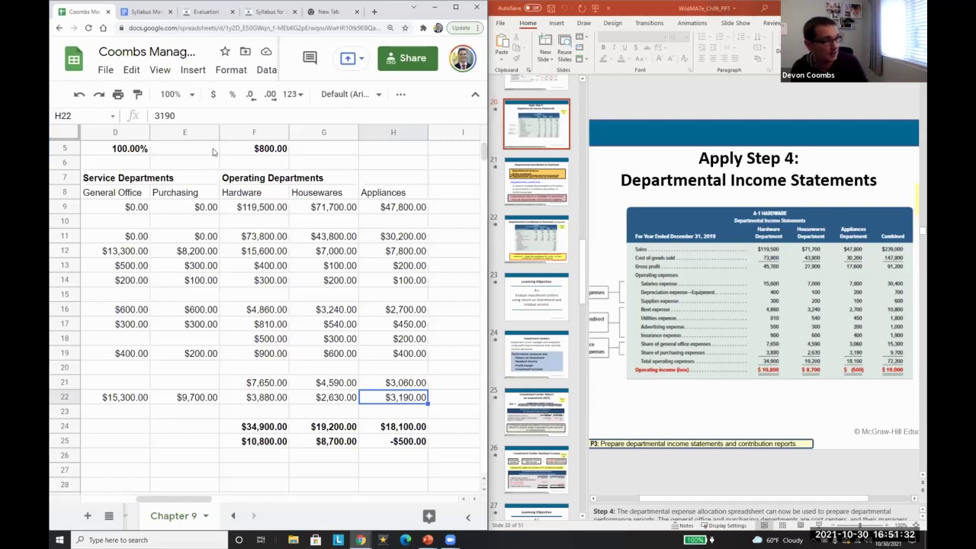
key(Left)
key(Left)
key(Left)
key(Left)
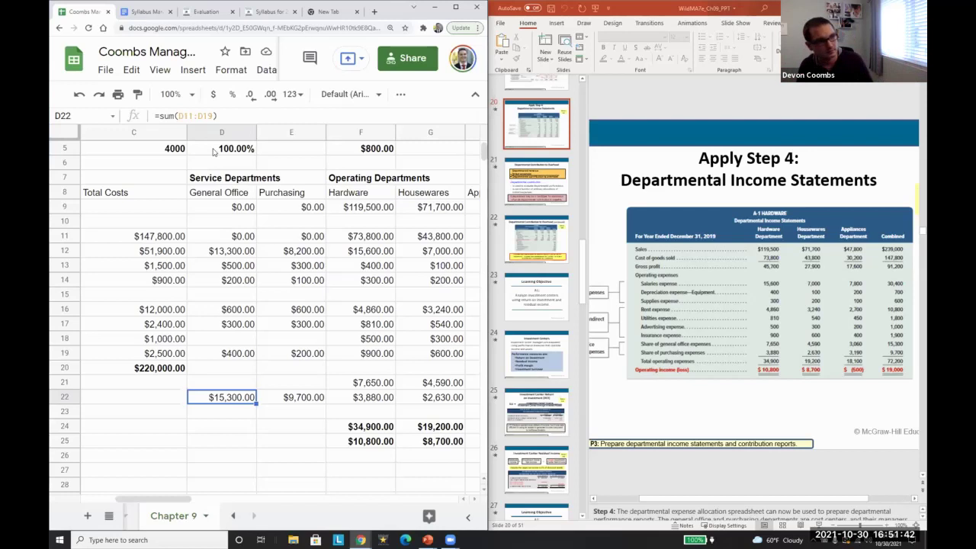
key(Right)
key(Right)
key(Right)
key(Right)
key(Left)
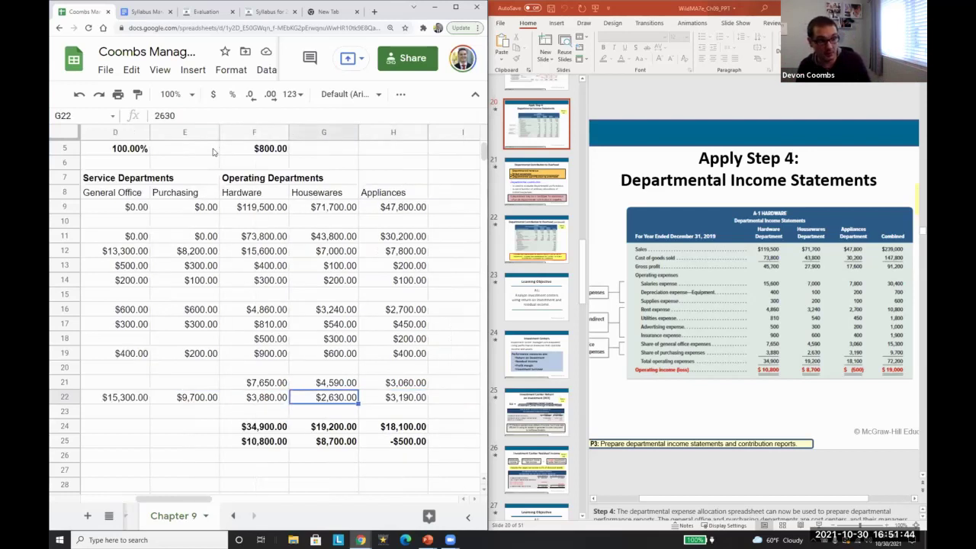
key(Left)
key(Down)
key(Down)
key(Down)
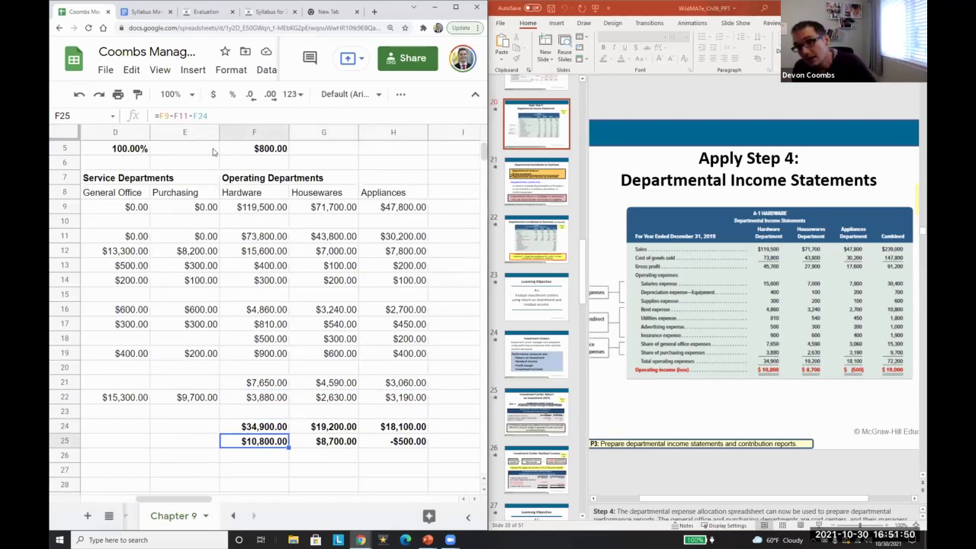
key(Up)
key(Up)
key(Up)
key(Left)
key(Left)
key(Left)
key(Left)
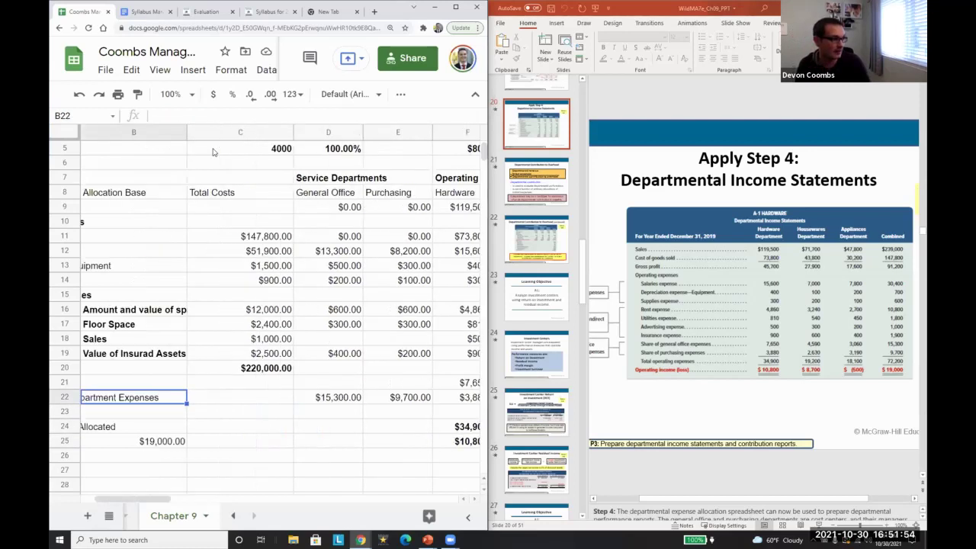
key(Right)
key(Right)
key(Right)
key(Right)
key(Right)
key(Right)
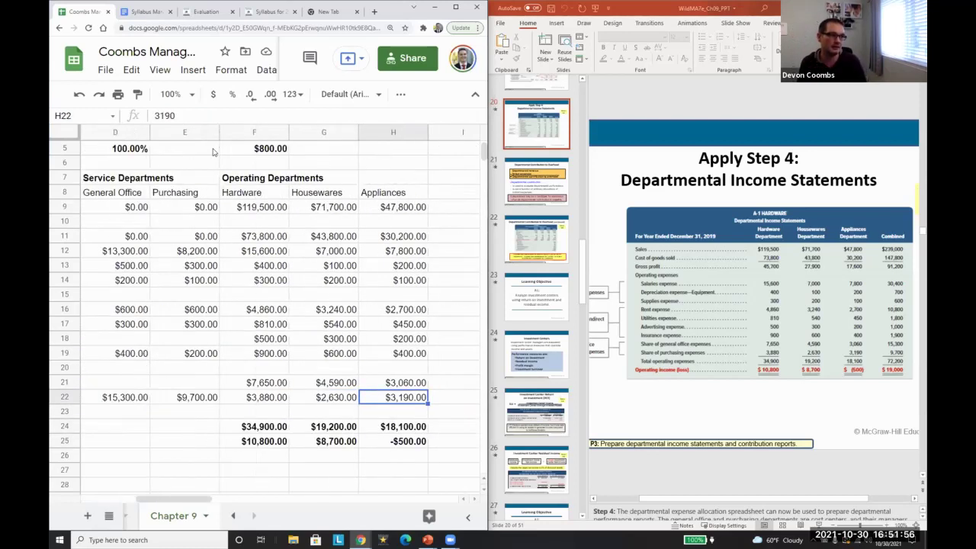
key(Up)
key(Up)
key(Up)
key(Up)
key(Up)
key(Up)
key(Left)
key(Left)
key(Left)
key(Left)
key(Left)
key(Left)
key(Left)
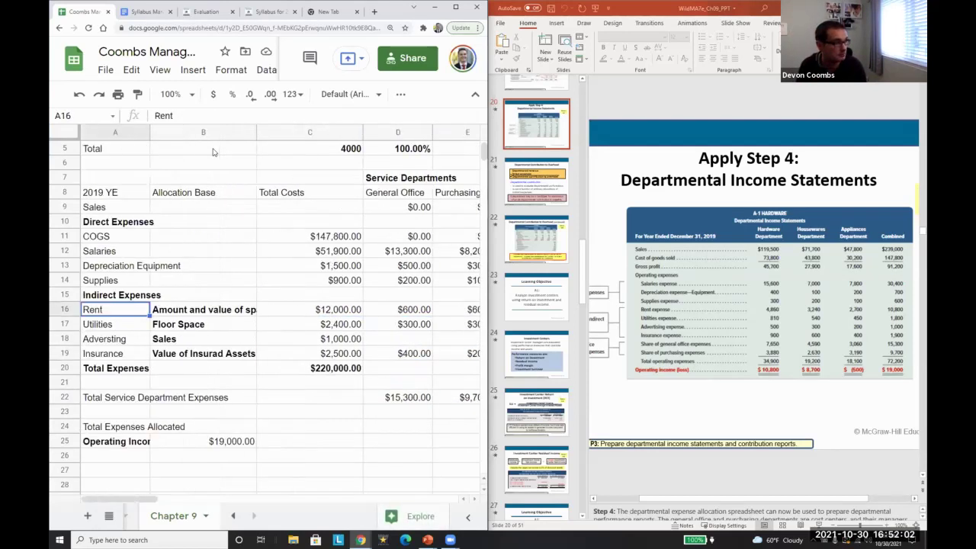
key(Right)
key(Right)
key(Right)
key(Right)
key(Right)
key(Right)
key(Right)
key(Right)
key(Right)
key(Left)
key(Left)
key(Down)
key(Down)
key(Down)
key(Down)
key(Down)
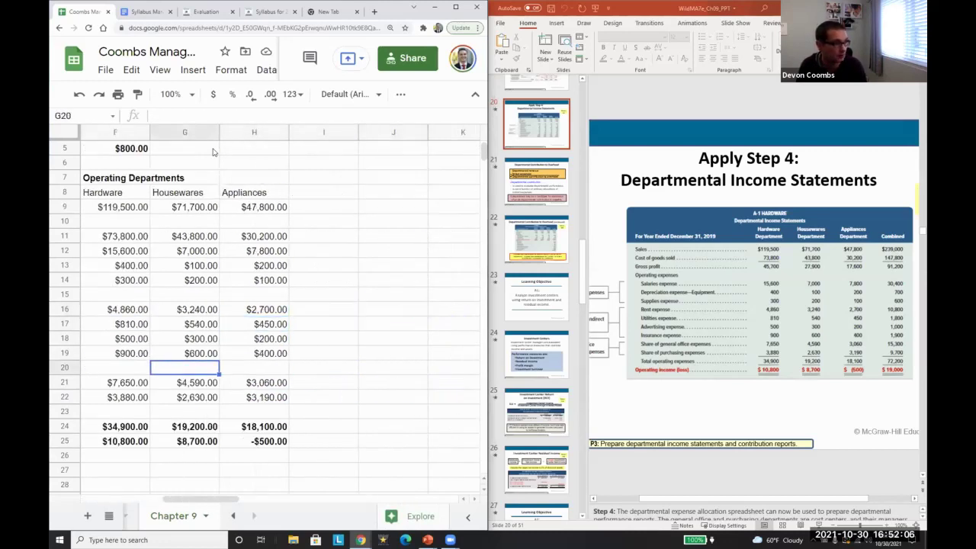
key(Left)
key(Left)
key(Left)
key(Left)
key(Left)
key(Left)
key(Left)
key(Down)
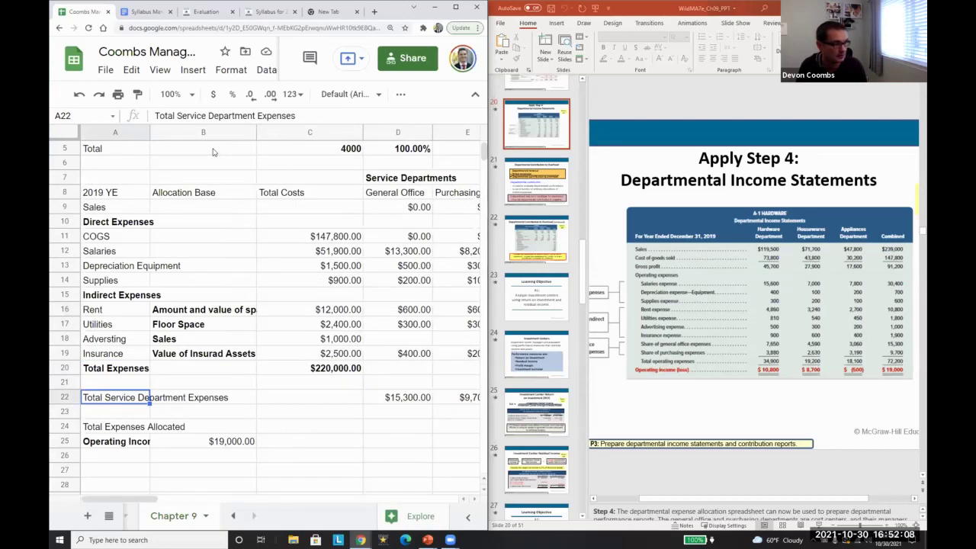
key(Right)
key(Right)
key(Right)
key(Right)
key(Right)
key(Right)
key(Right)
key(Up)
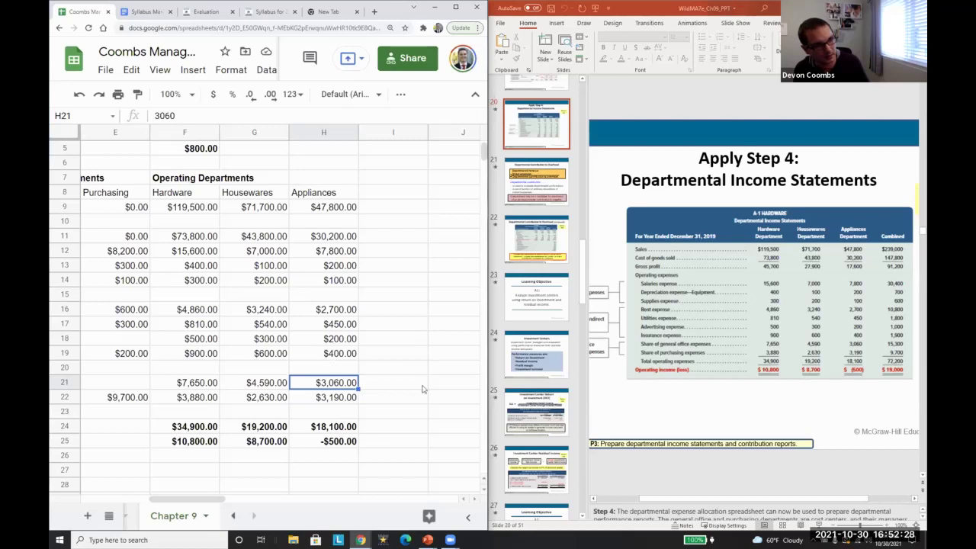
click(543, 204)
Show slide 21 full screen and highlight its revenue minus direct expenses formula
click(544, 204)
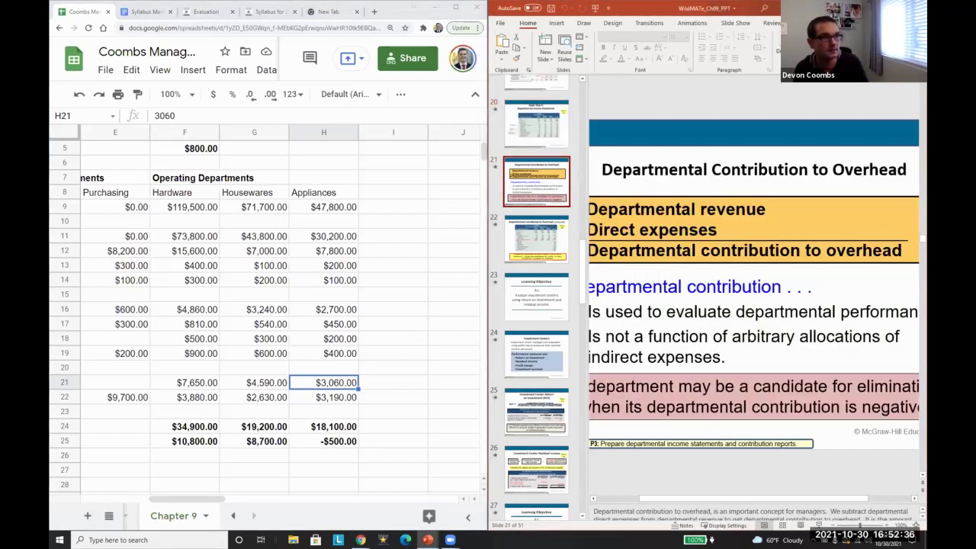
key(super+Up)
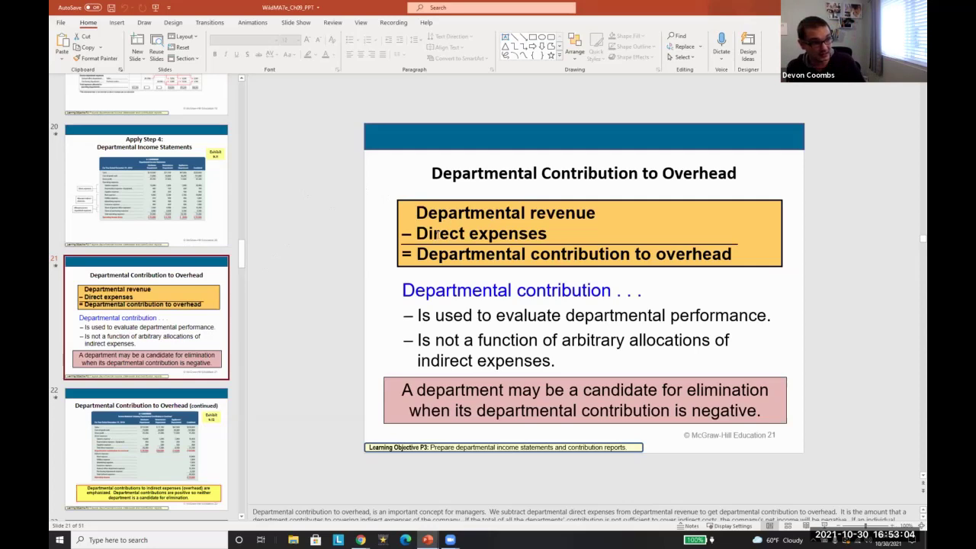
drag(415, 213, 629, 295)
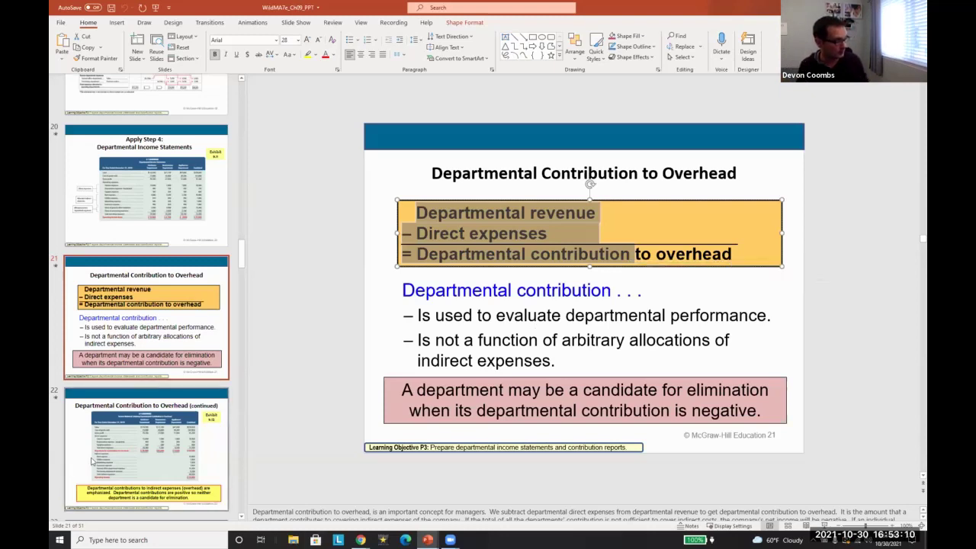
Advance to slide 22's Exhibit 9.12 and dock the deck beside the spreadsheet
scroll(109, 425, down, 3)
key(Page_Down)
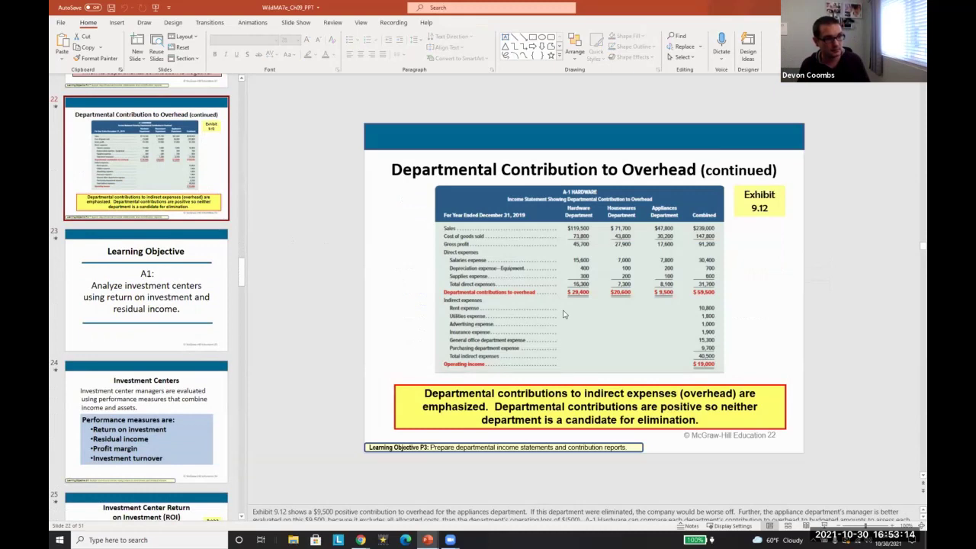
key(super+Right)
click(283, 343)
key(Home)
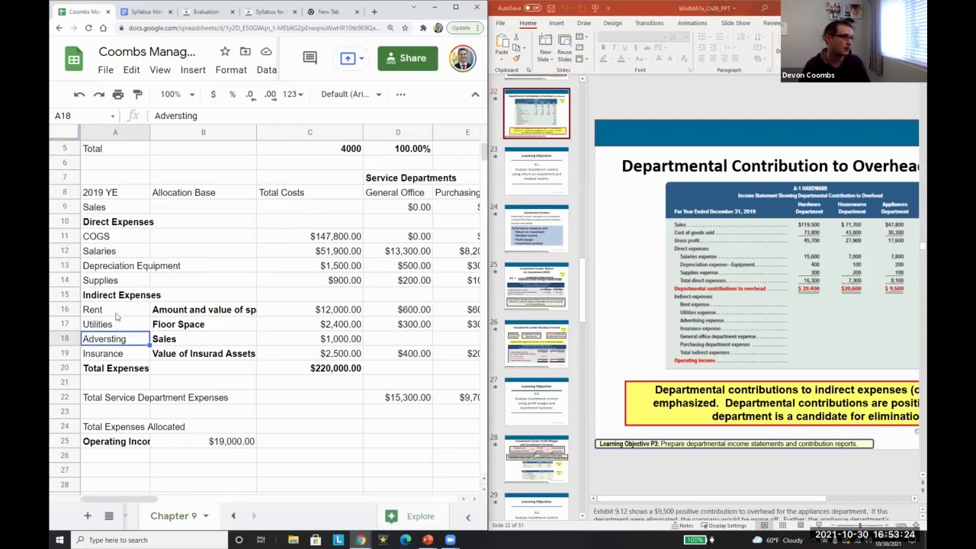
Add the 'Contribution Margins' label in A27 below operating income
scroll(82, 380, down, 1)
click(127, 449)
text(Contri)
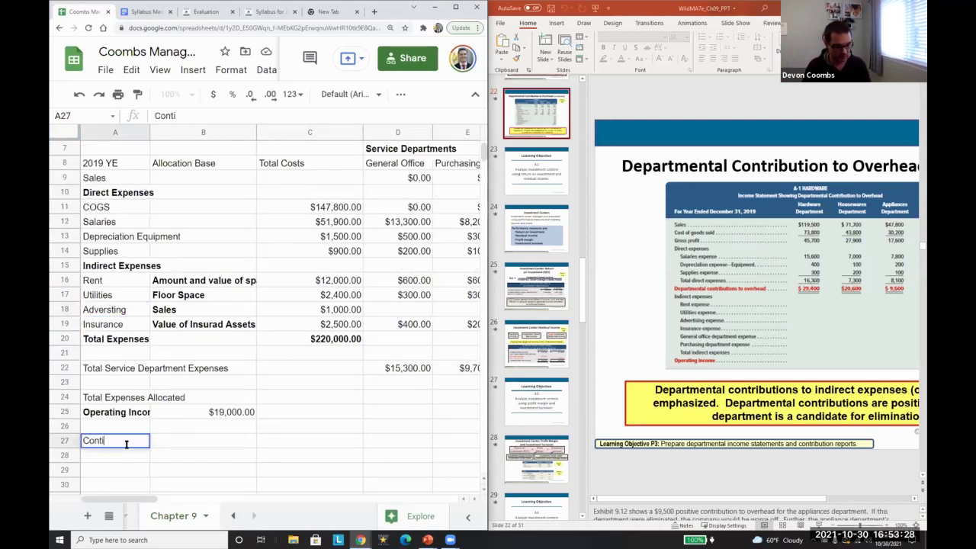
text(bution Margins)
key(Return)
key(Up)
key(Right)
key(Right)
key(Right)
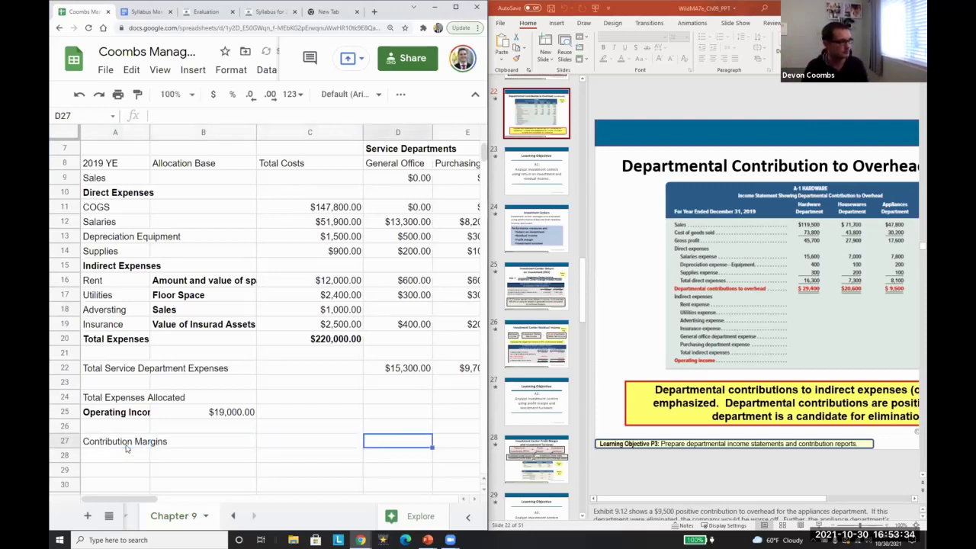
text(=)
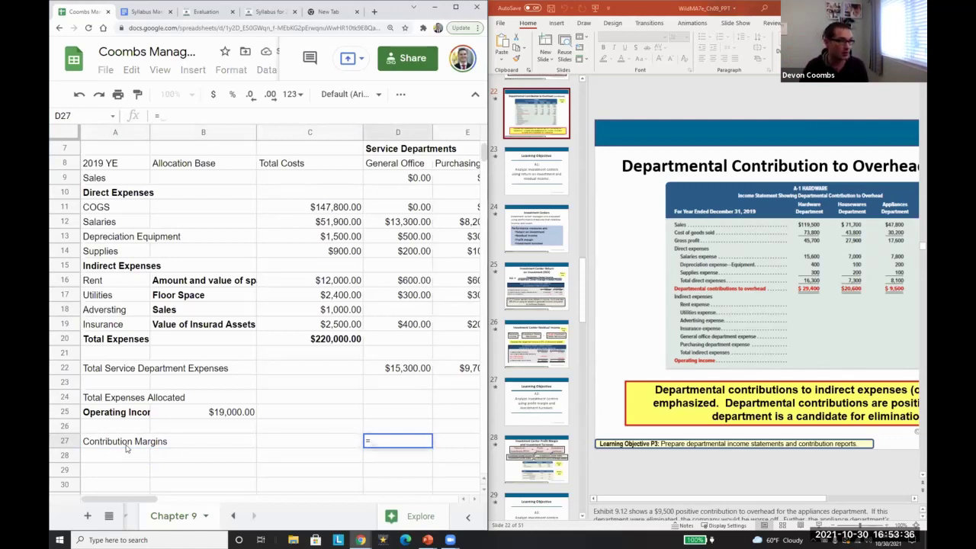
key(Escape)
key(Right)
key(Right)
Enter =F9-F11-F12-F13-F14 in F27 for Hardware's $29,400 contribution margin
text(=)
key(Up)
key(Up)
key(Up)
key(Up)
key(Up)
key(Up)
key(Up)
key(Up)
key(Up)
key(Up)
key(Up)
key(Up)
key(Up)
key(Up)
key(Up)
key(Up)
key(Up)
key(Up)
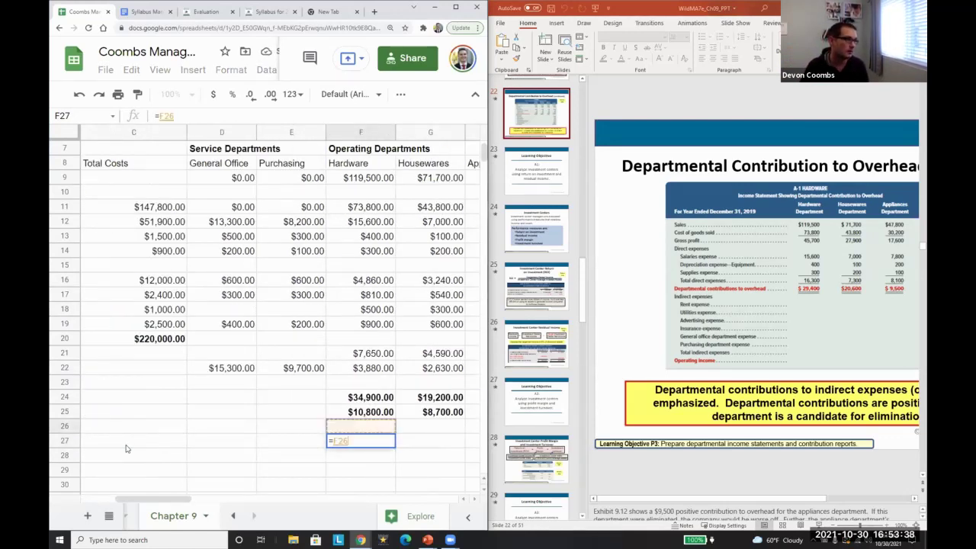
text(-)
click(366, 207)
text(-)
click(364, 221)
text(-)
click(364, 237)
text(-)
click(361, 251)
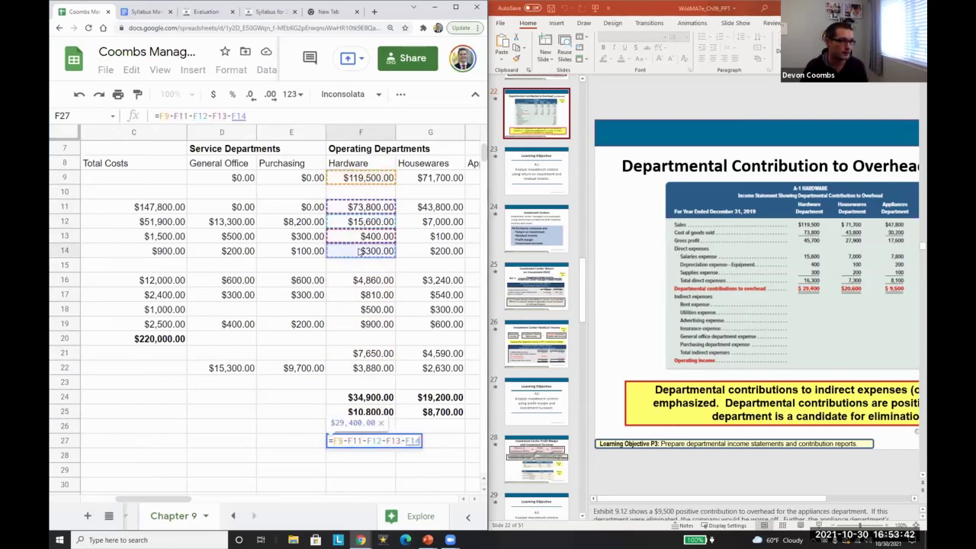
key(Return)
key(Up)
Copy the formula into G27:H27, giving $20,600 and $9,500
key(ctrl+c)
key(Right)
key(ctrl+v)
key(Right)
key(ctrl+v)
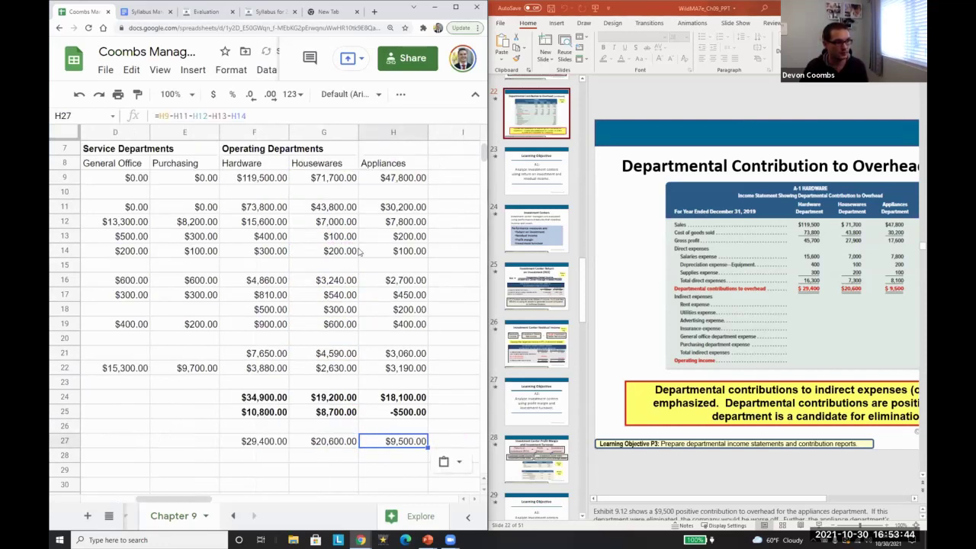
key(shift+Left)
key(shift+Left)
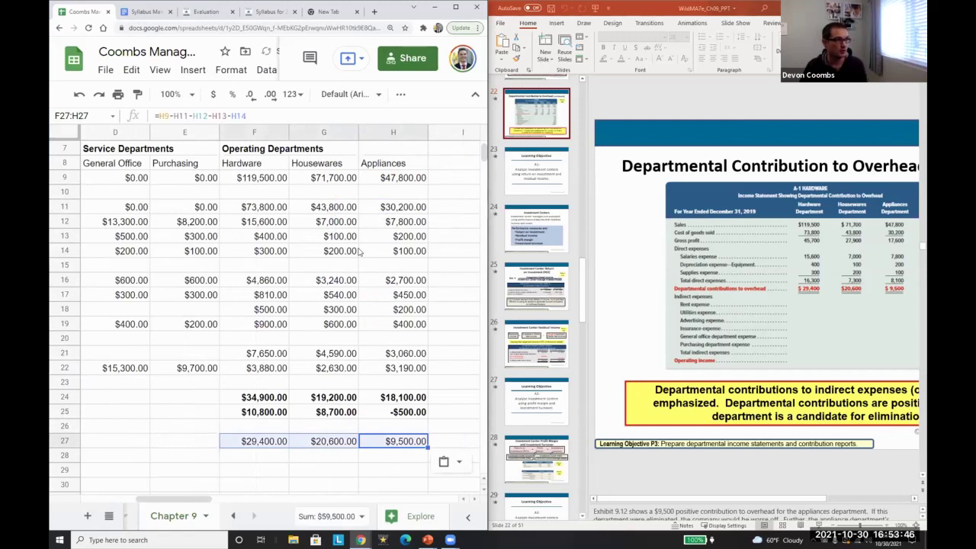
key(Right)
key(Left)
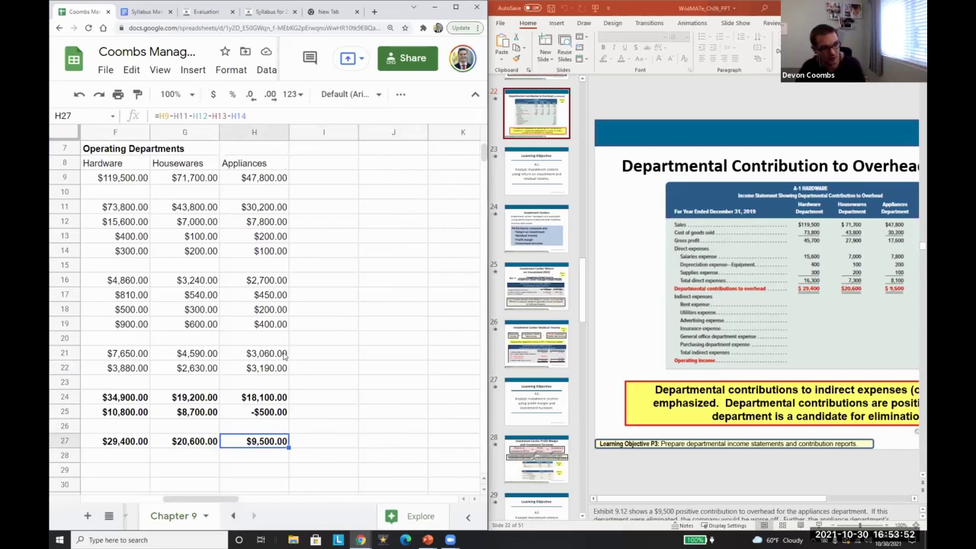
drag(283, 355, 328, 382)
click(294, 416)
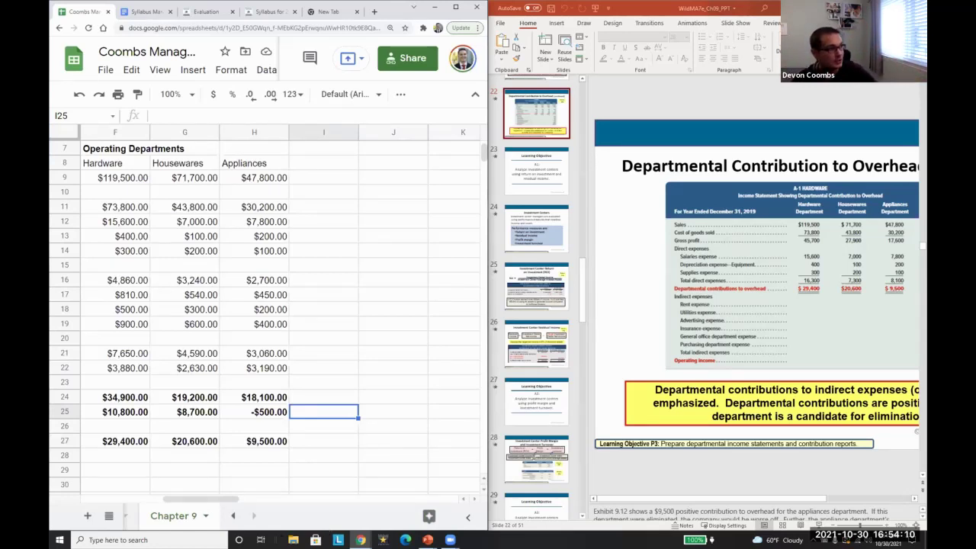
Show slide 18, Apply Step 1: Departmental Expense Allocation Spreadsheet, full screen
scroll(537, 199, up, 3)
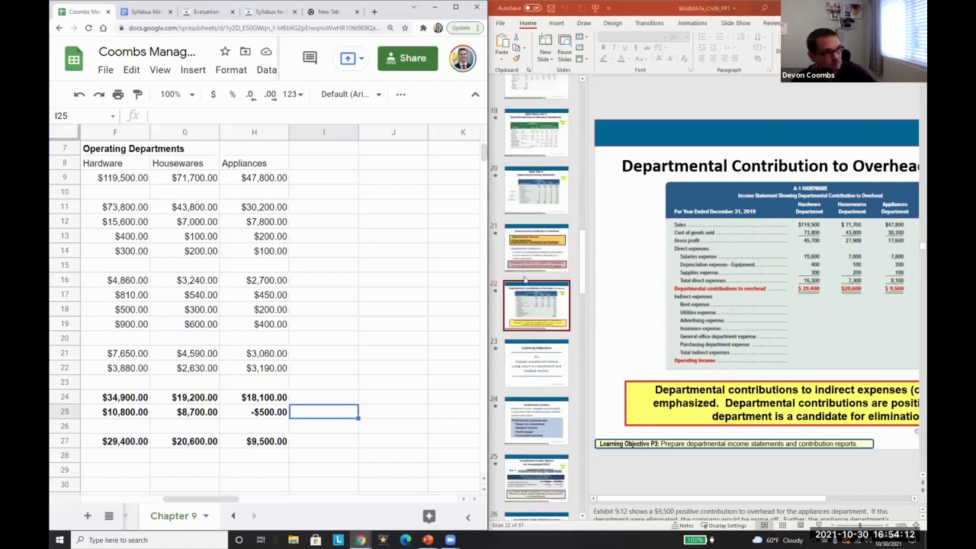
scroll(539, 191, up, 2)
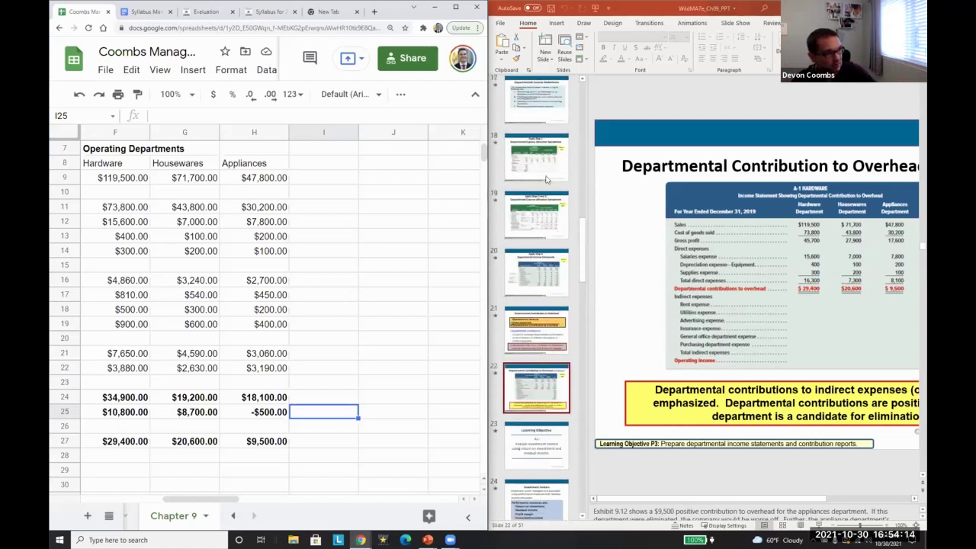
click(543, 168)
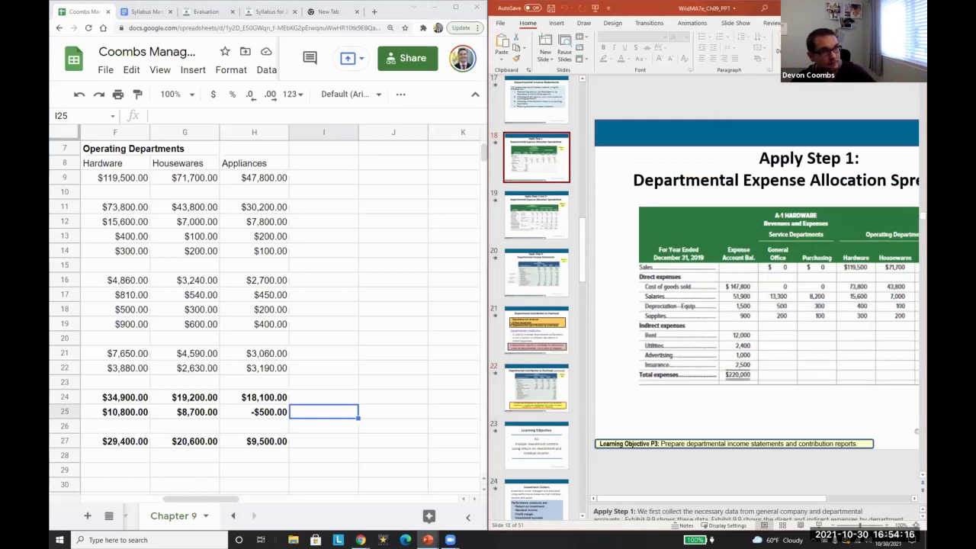
key(super+Up)
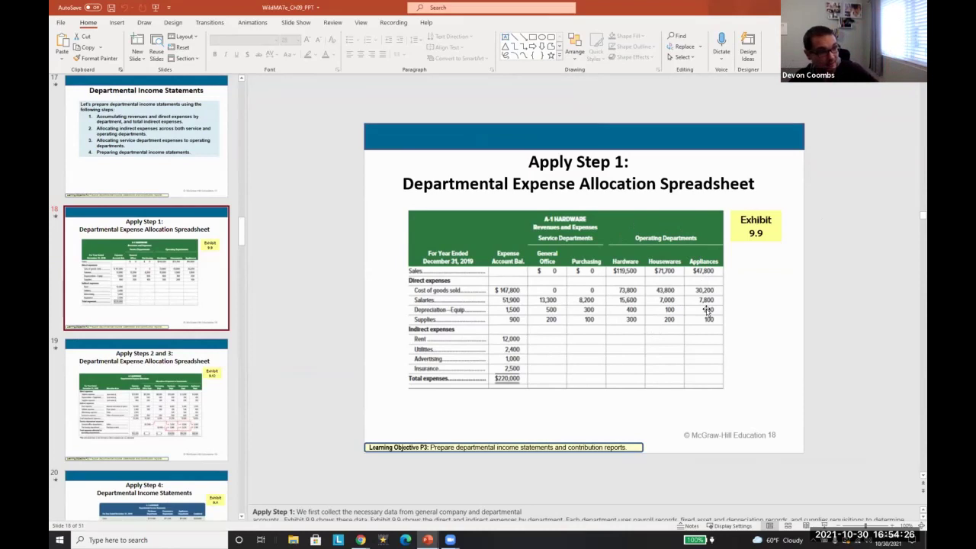
Dock the deck beside the sheet and check the Housewares and Appliances contribution formulas
key(super+Right)
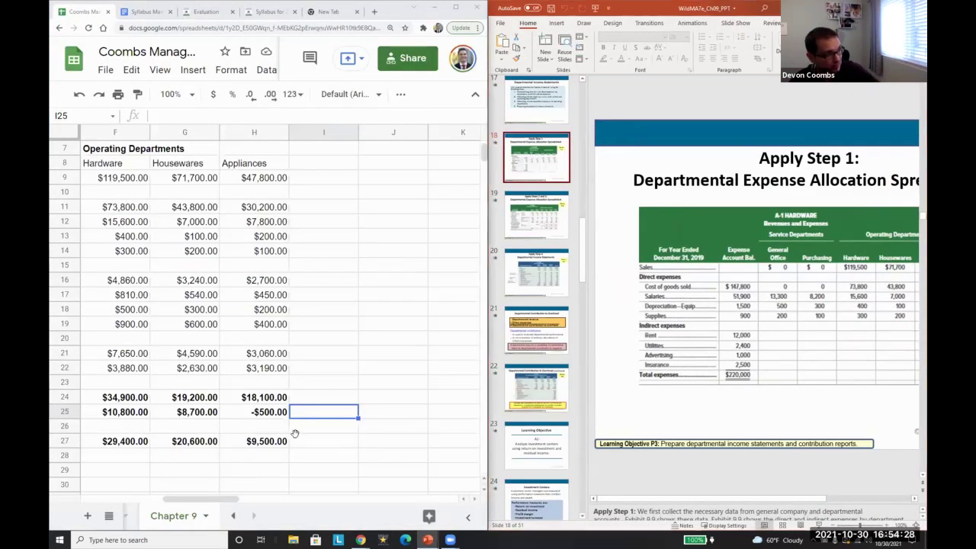
key(Left)
key(Left)
key(Right)
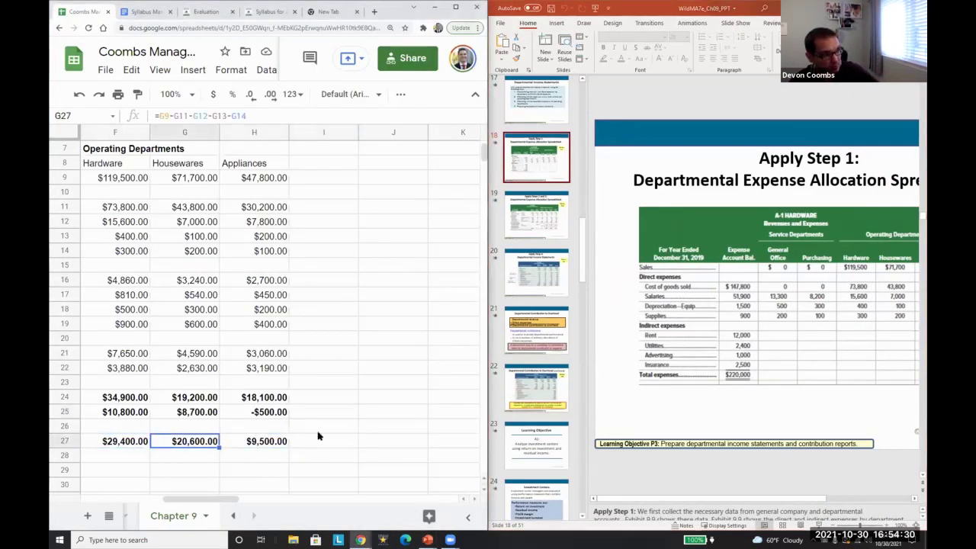
click(235, 447)
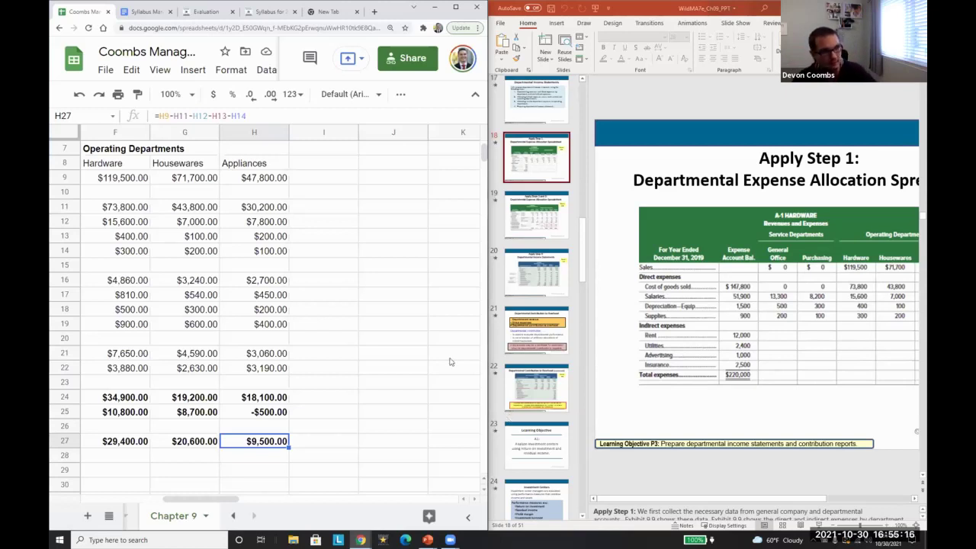
Maximize the spreadsheet and check the total of Appliances' allocated service department costs
click(455, 7)
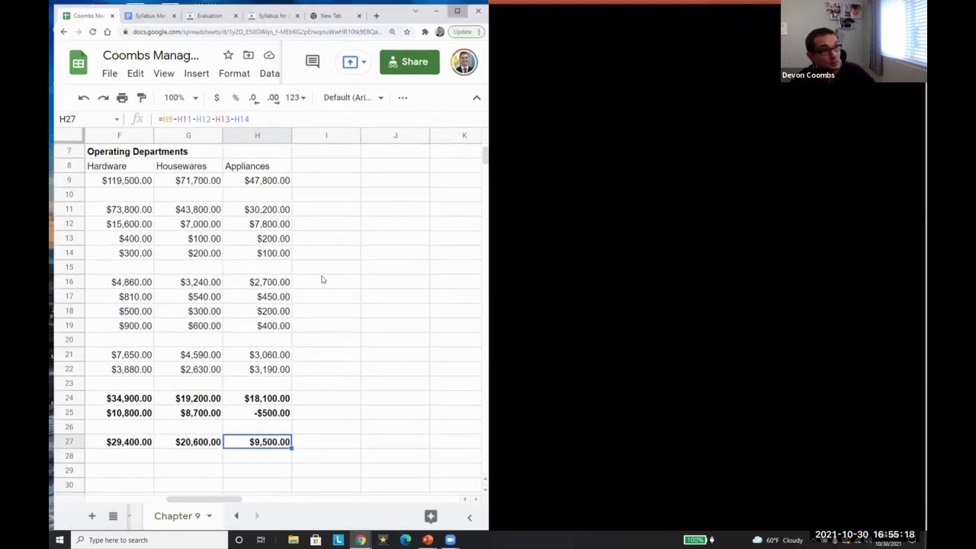
click(114, 348)
key(Left)
key(Left)
key(Left)
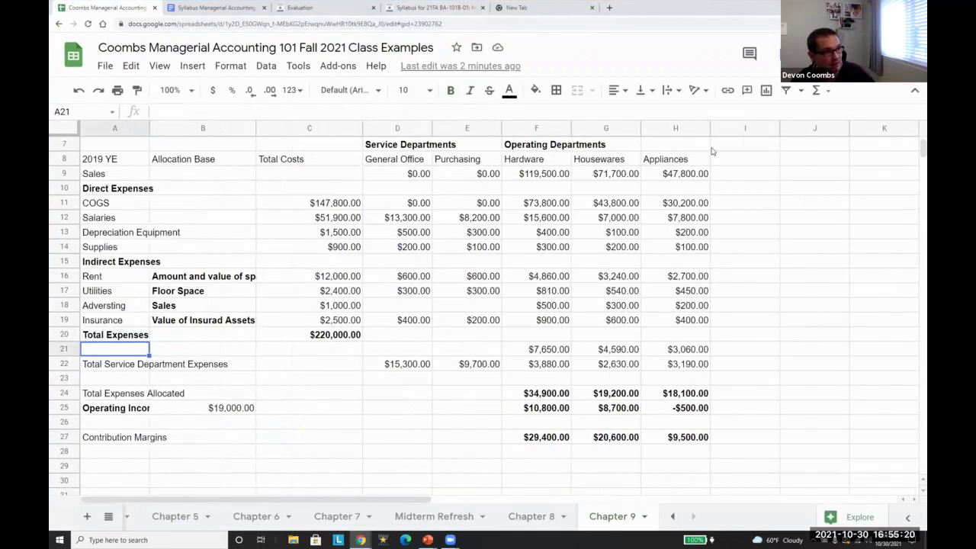
drag(687, 351, 692, 367)
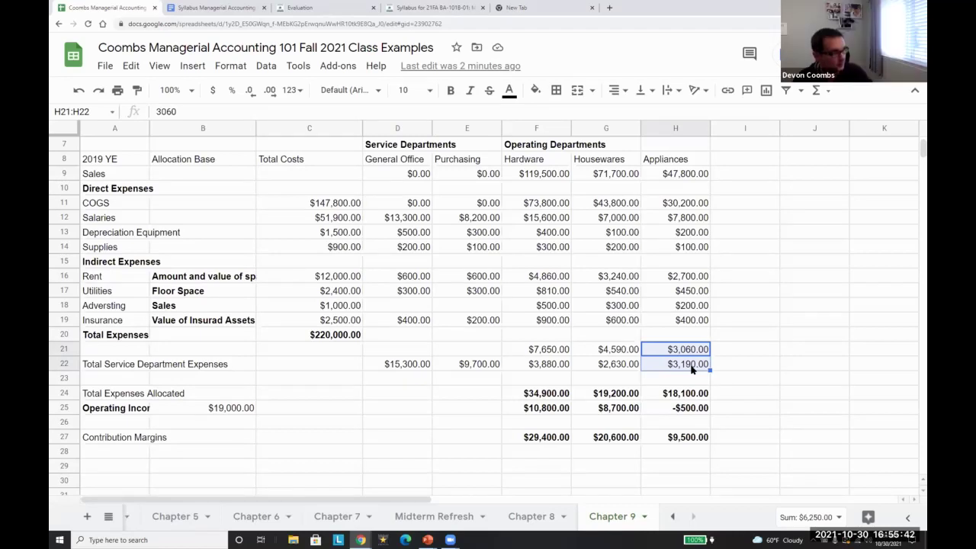
Dock the spreadsheet on the right half and the Chapter 9 deck on the left
key(super+Right)
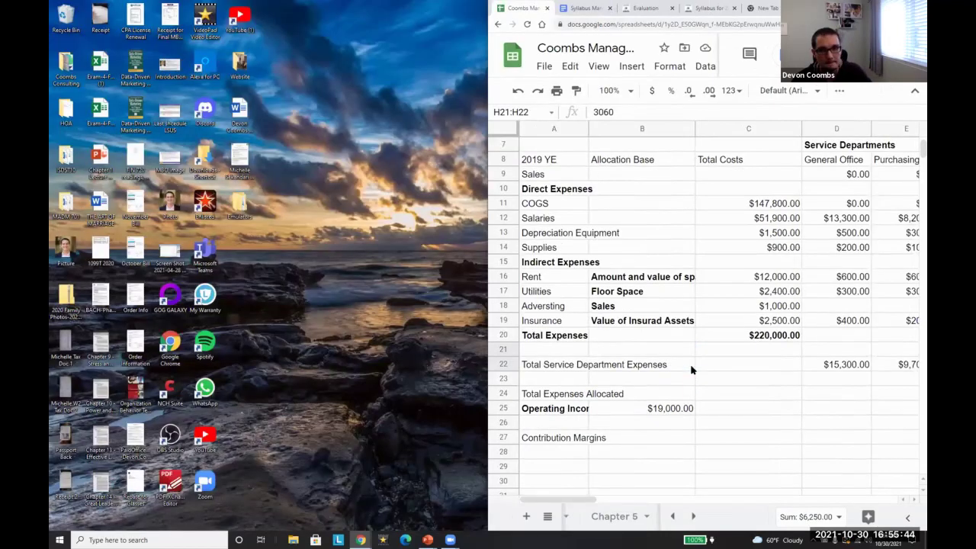
key(alt+Tab)
key(super+Up)
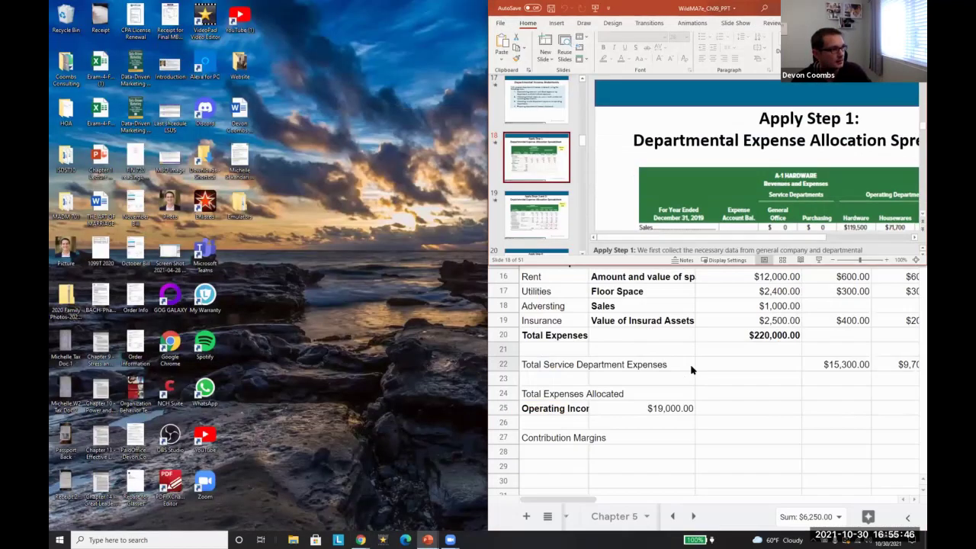
key(super+Left)
key(super+Up)
key(super+Left)
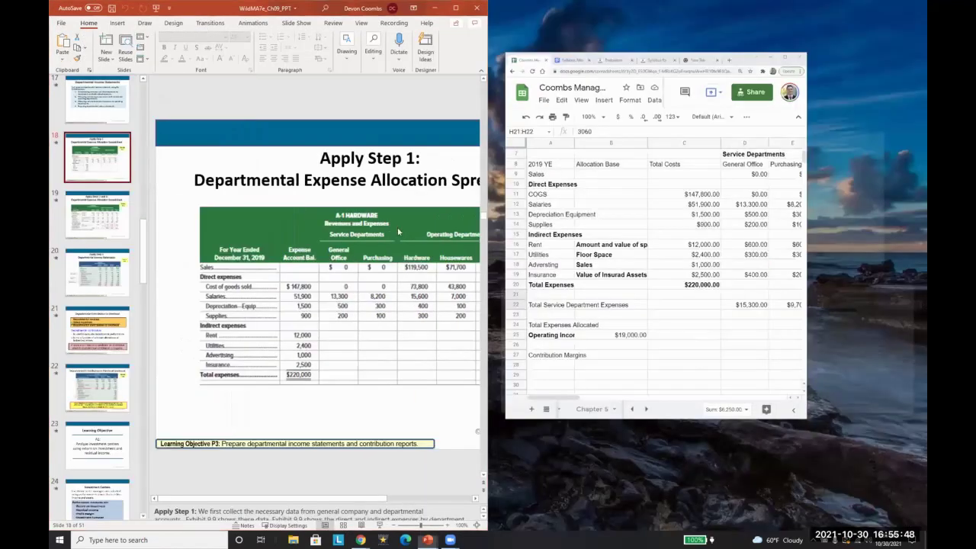
Maximize PowerPoint and move from slide 22 to slide 23, the A1 learning objective
click(462, 10)
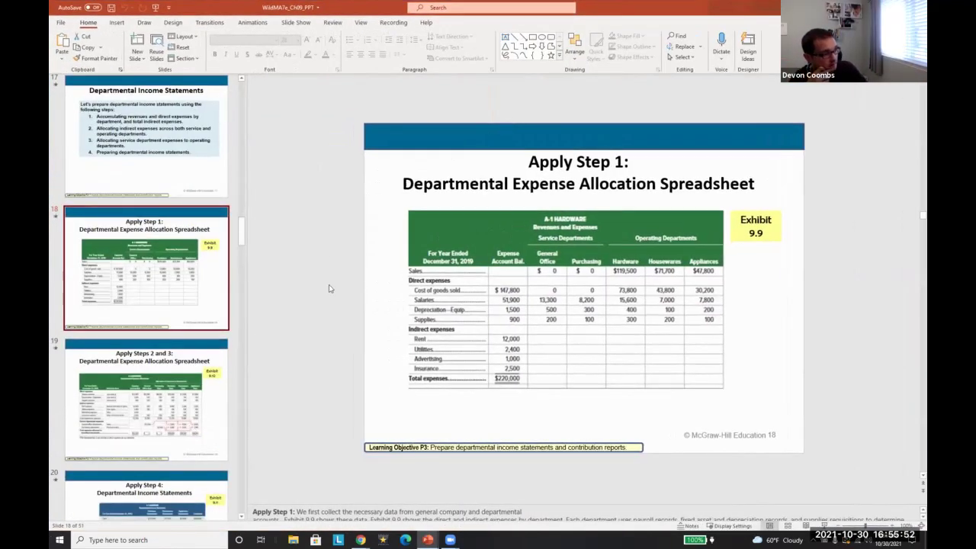
scroll(90, 371, down, 1)
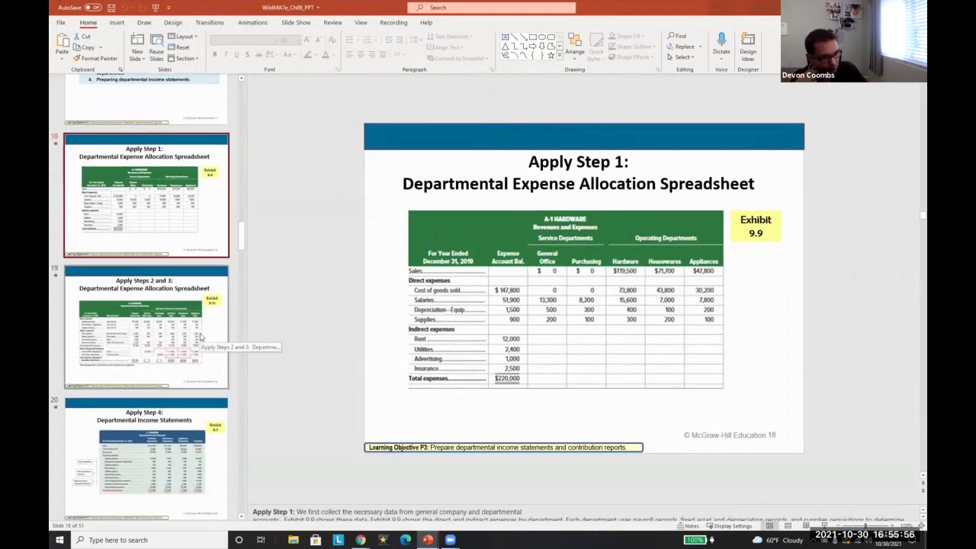
scroll(201, 336, down, 1)
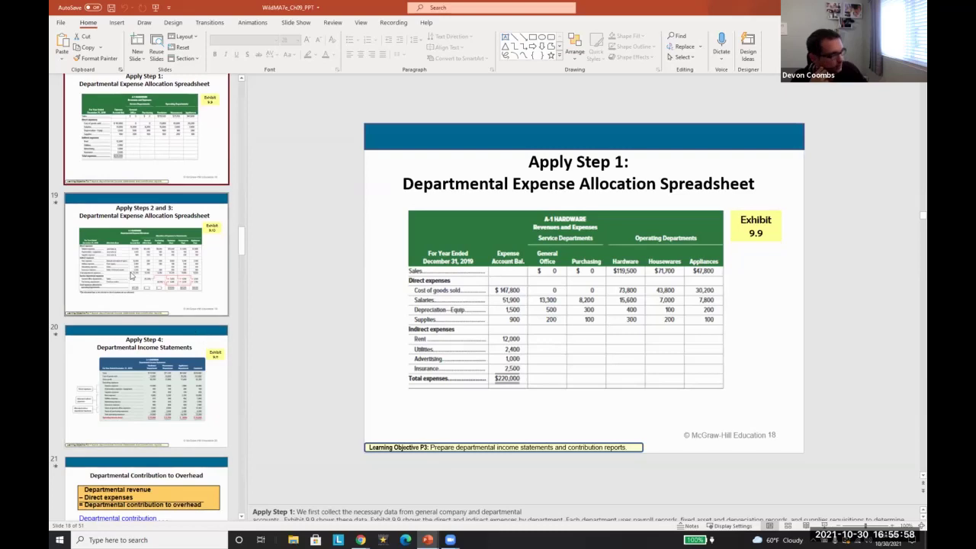
scroll(161, 288, down, 6)
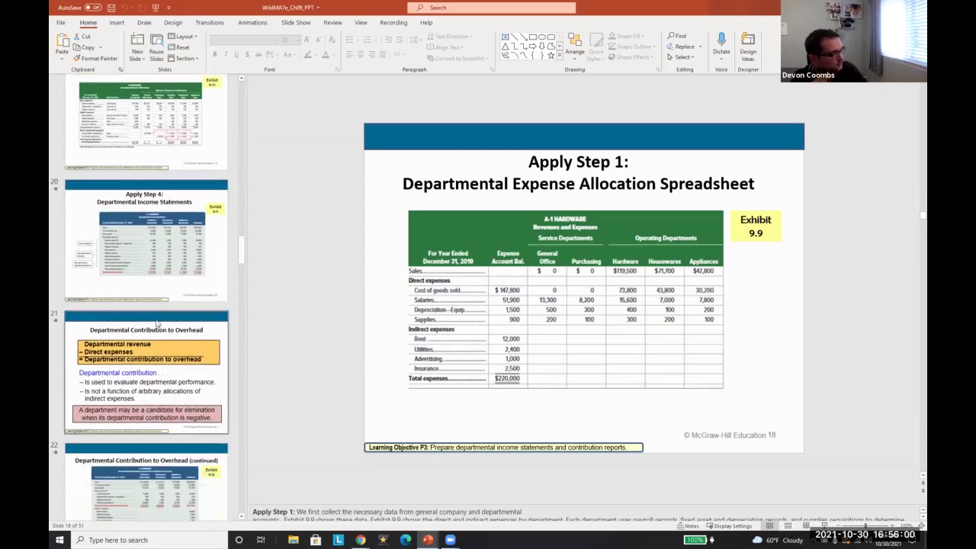
click(146, 254)
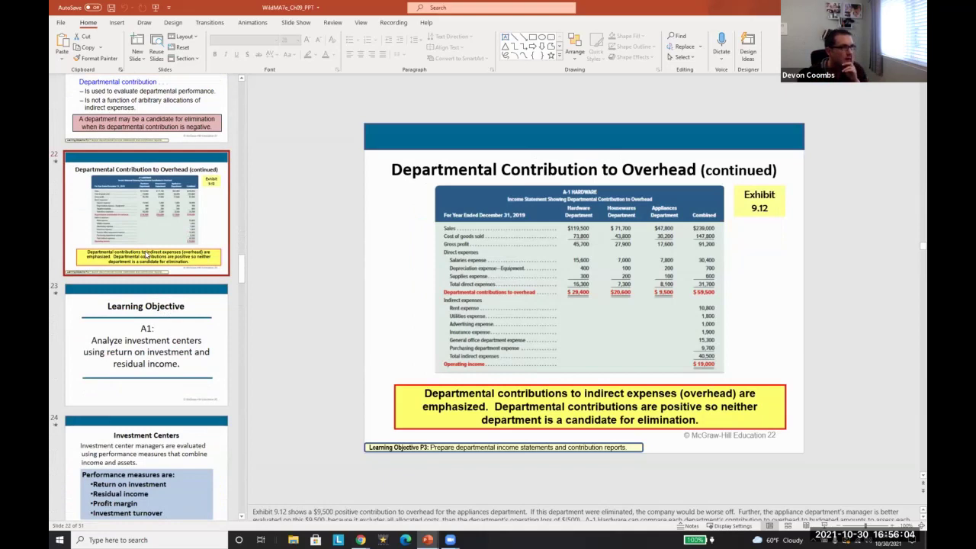
key(Up)
key(Down)
key(Down)
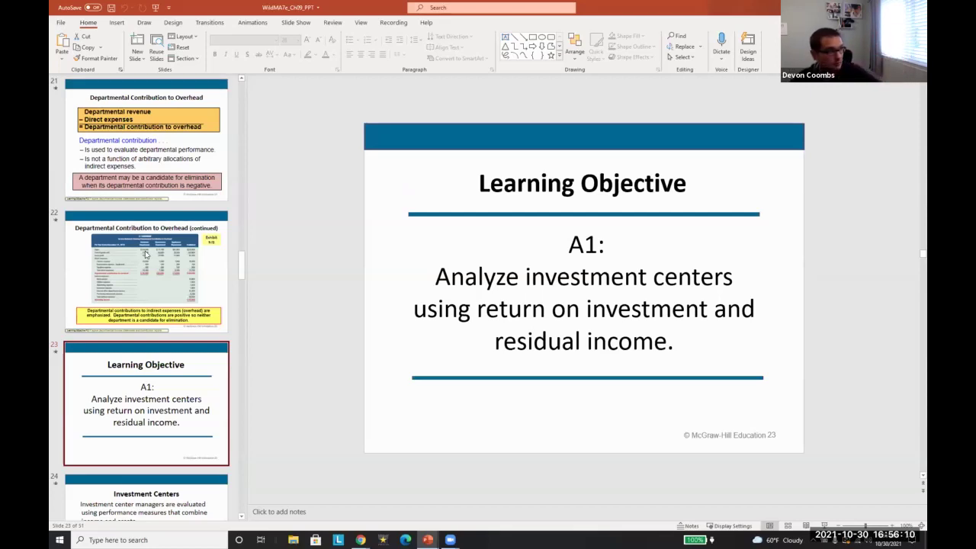
scroll(157, 244, up, 5)
scroll(157, 245, up, 20)
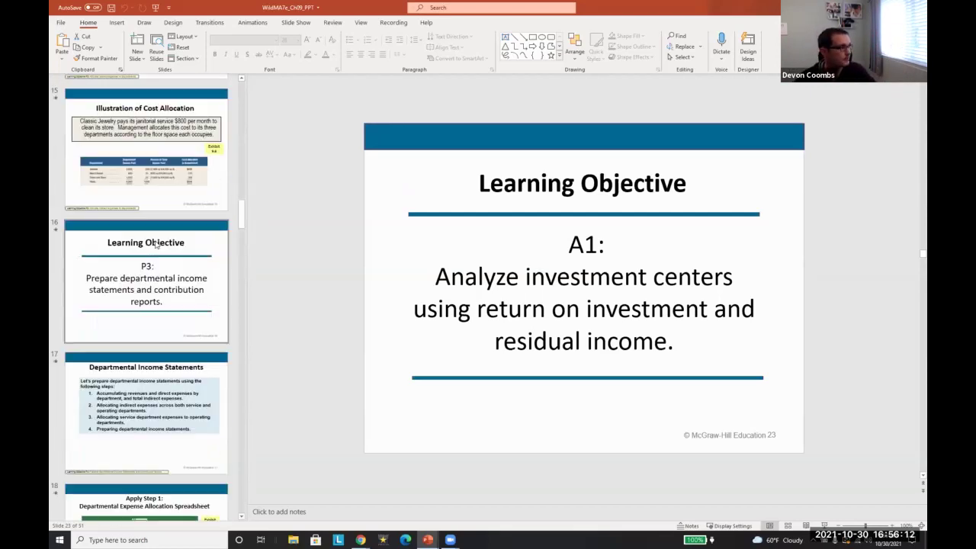
scroll(171, 239, up, 8)
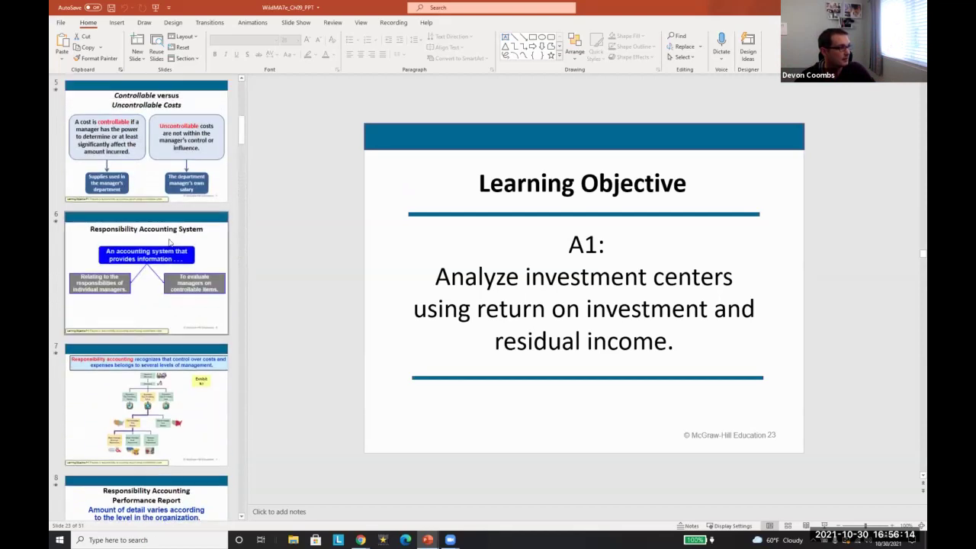
Show slide 3, Performance Evaluation of cost, profit and investment centers
click(163, 176)
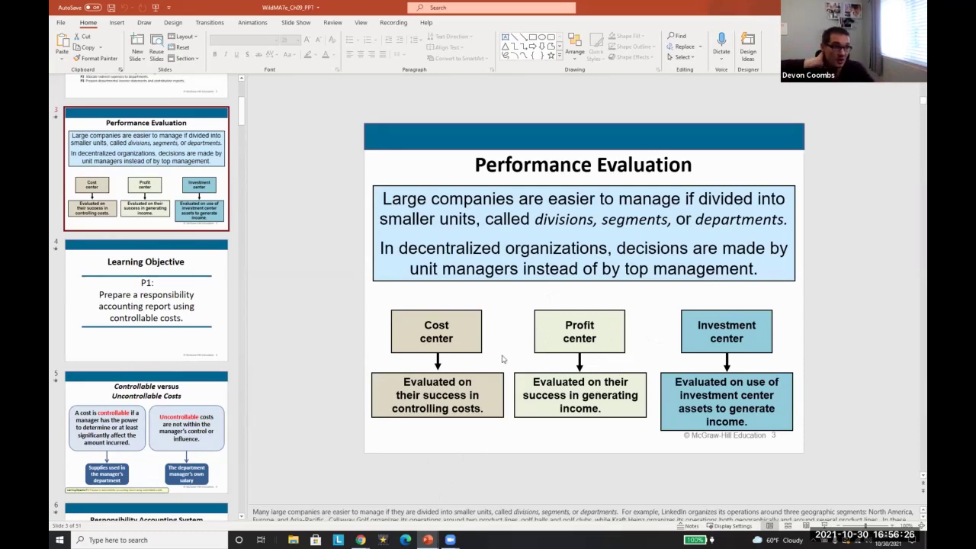
scroll(84, 312, down, 9)
scroll(90, 317, down, 8)
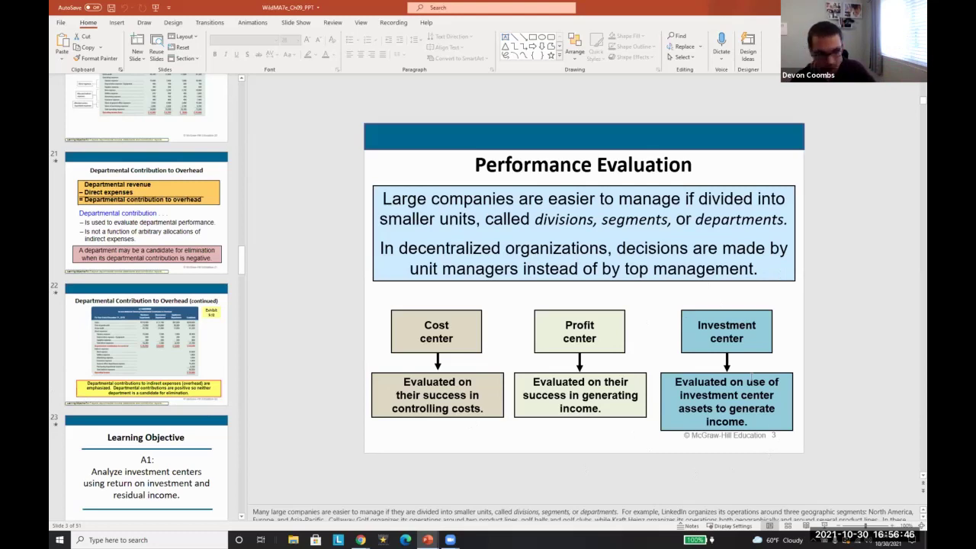
scroll(104, 447, down, 1)
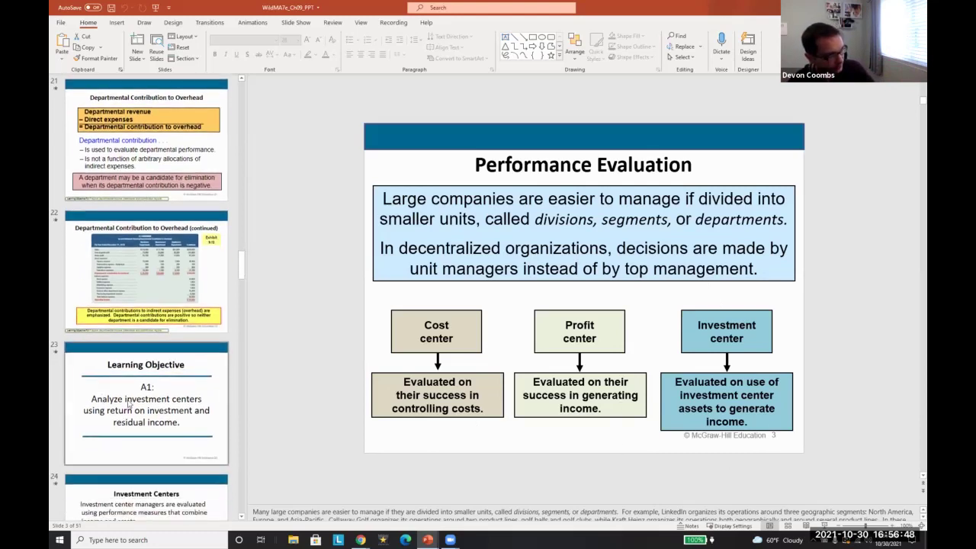
Return to slide 23 on return on investment and residual income, and turn the volume up
click(130, 406)
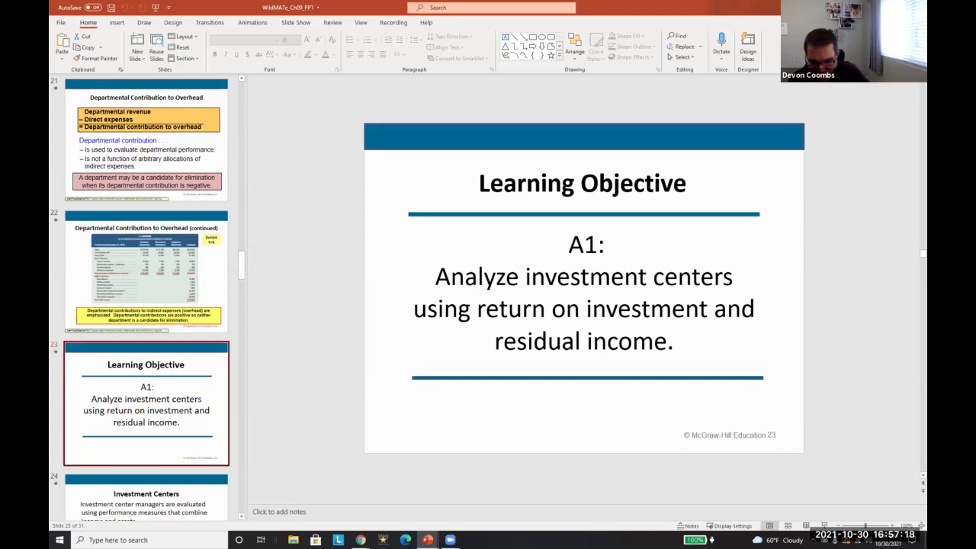
key(XF86AudioLowerVolume)
key(XF86AudioRaiseVolume)
key(XF86AudioRaiseVolume)
key(XF86AudioRaiseVolume)
key(XF86AudioRaiseVolume)
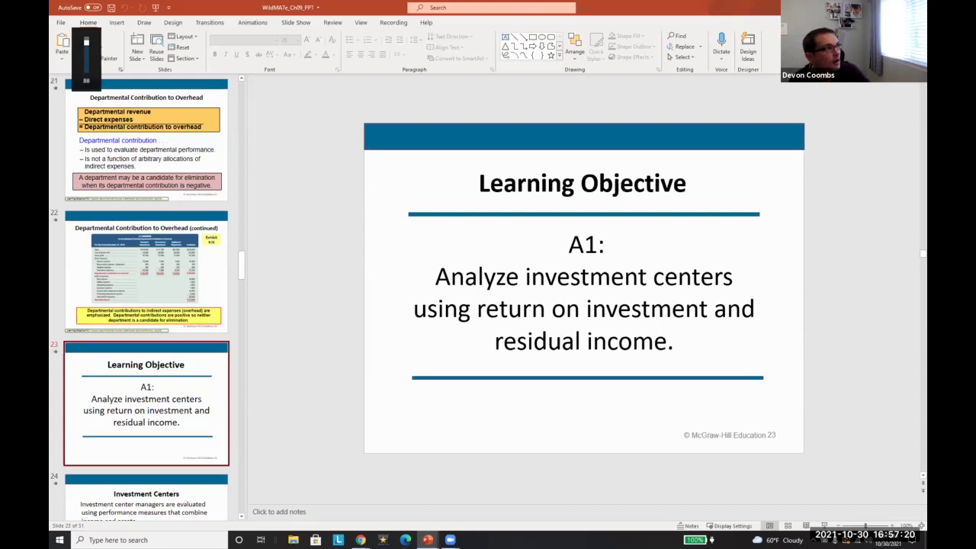
key(XF86AudioRaiseVolume)
key(XF86AudioRaiseVolume)
key(XF86AudioRaiseVolume)
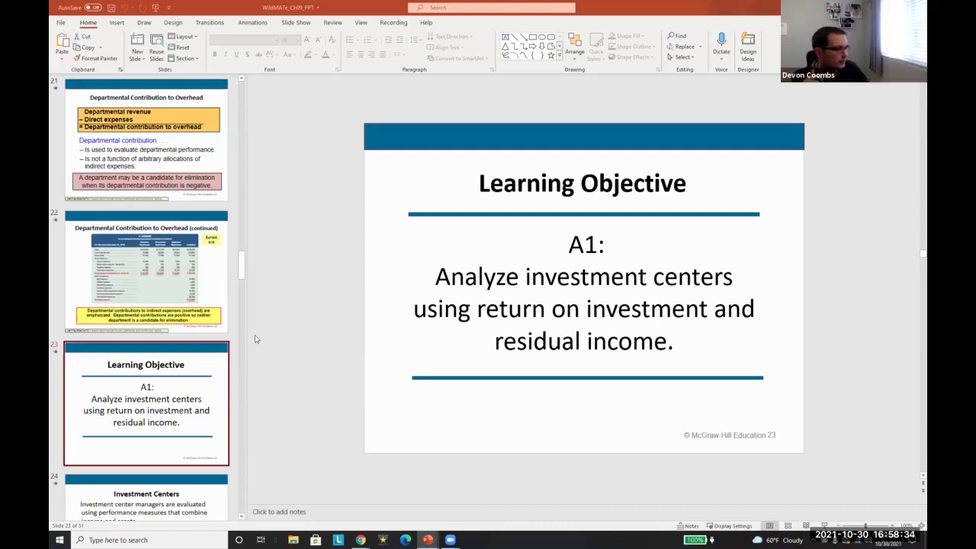
scroll(151, 371, down, 3)
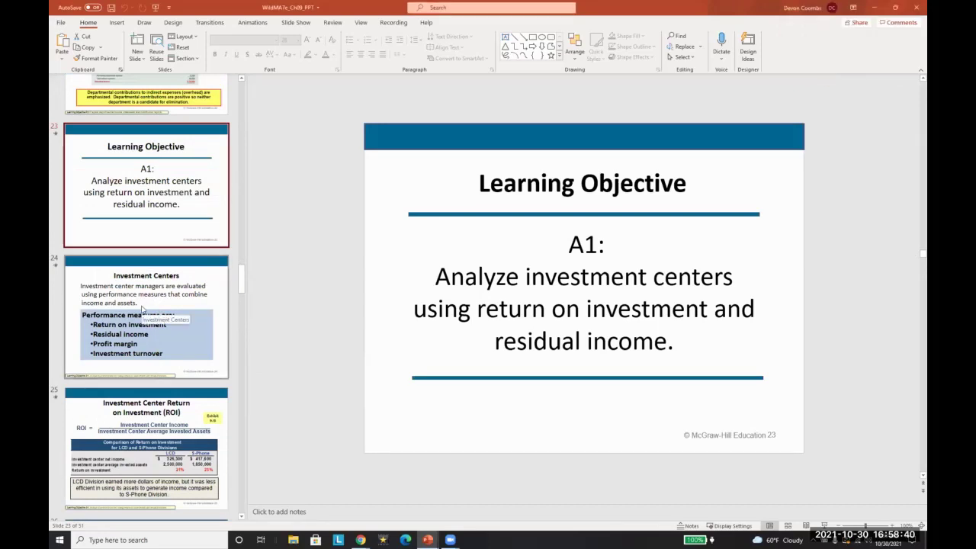
Review slide 24's performance measures, highlighting Residual income onward, then move to slide 25
click(142, 309)
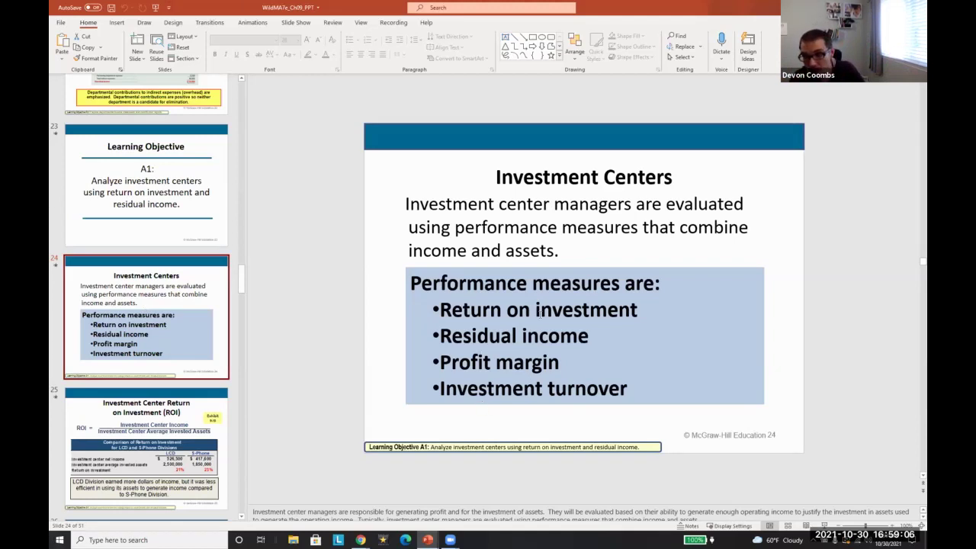
click(507, 311)
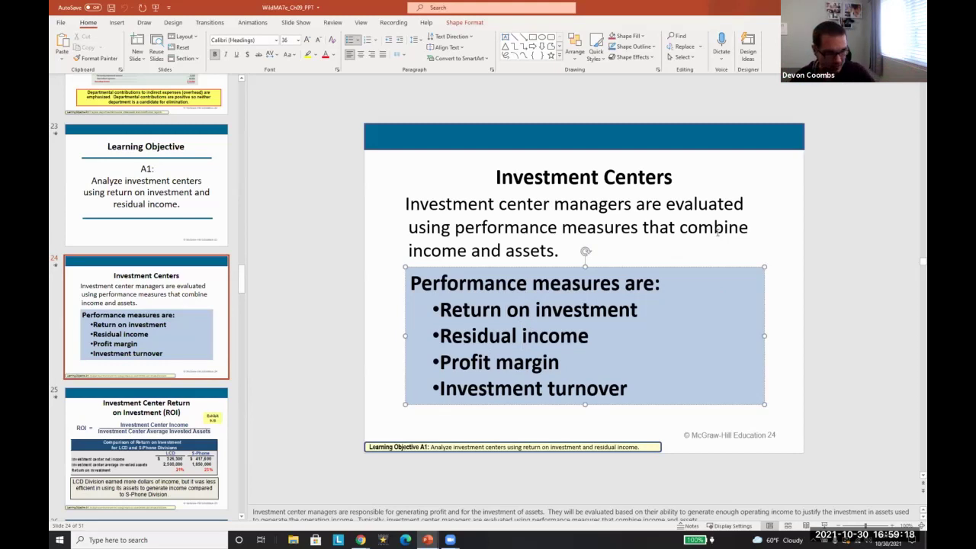
drag(500, 335, 516, 395)
click(515, 393)
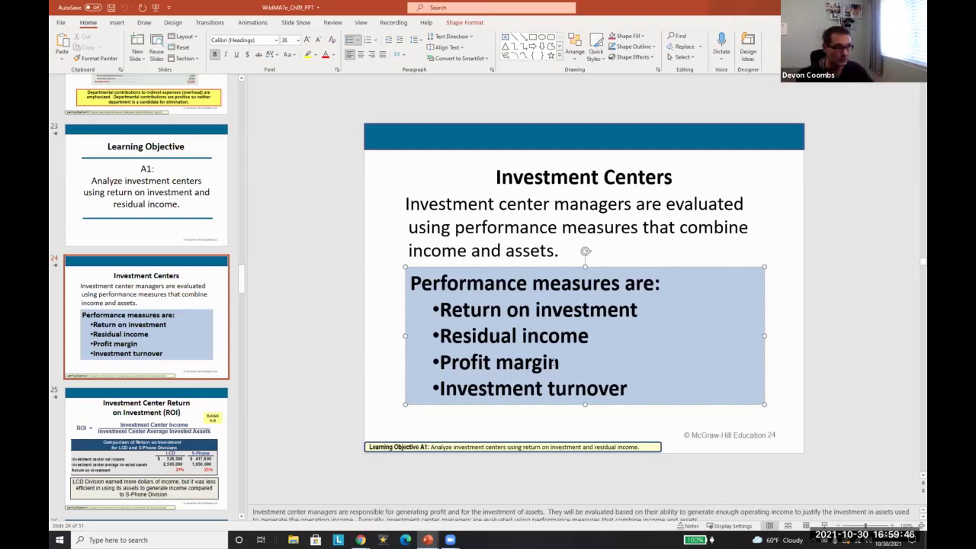
scroll(183, 332, down, 3)
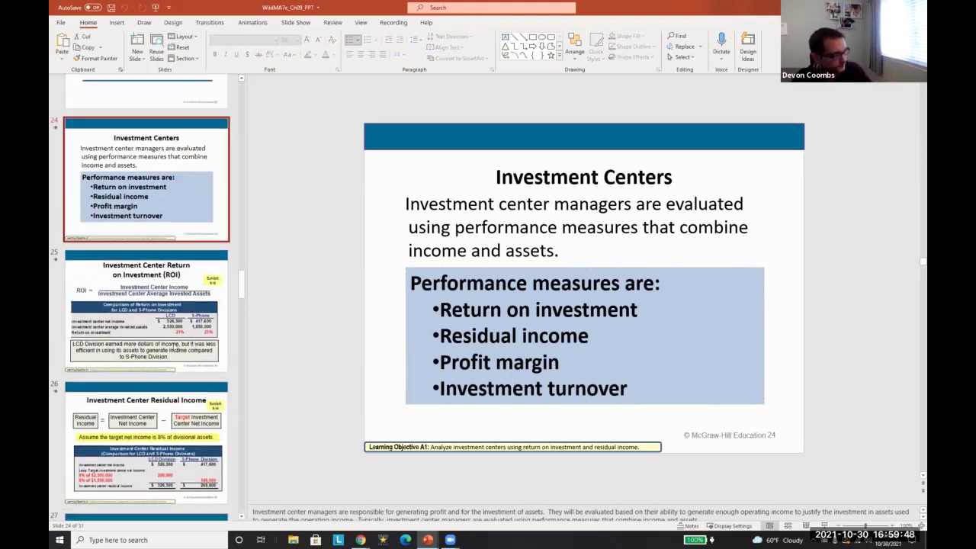
click(164, 335)
Dock the deck on the right half and label A29 'ROI'
key(super+Right)
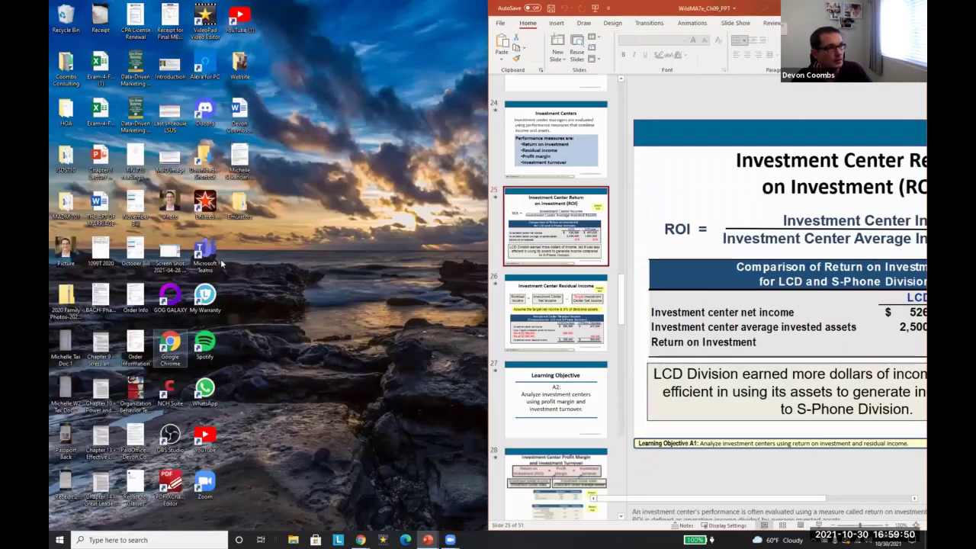
click(138, 223)
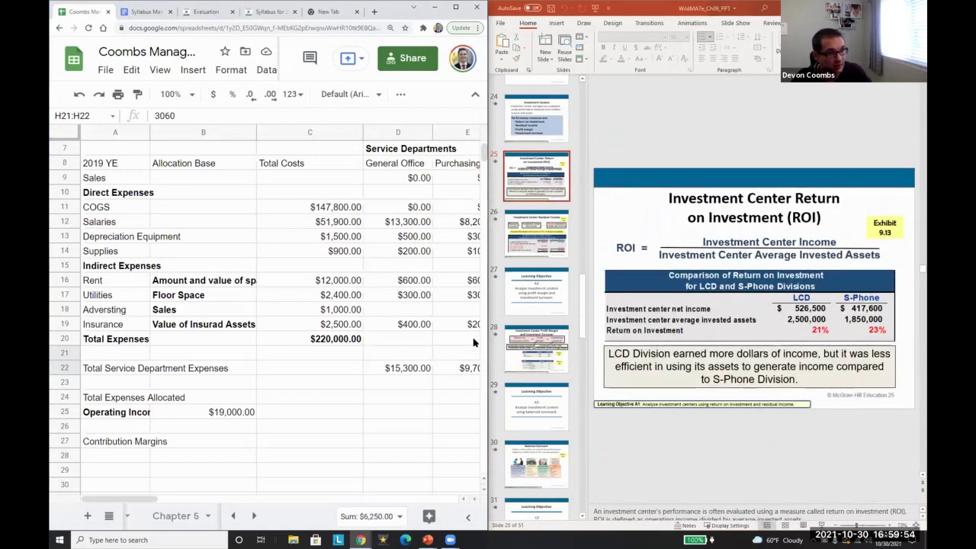
key(Home)
key(Down)
key(Down)
key(Down)
key(Down)
key(Down)
key(Down)
key(Down)
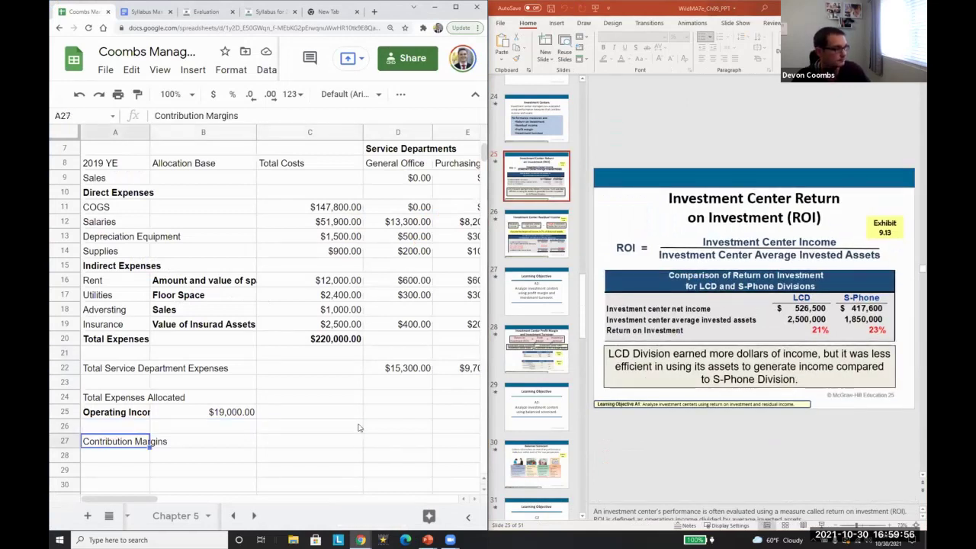
text(ROI)
key(Return)
Head B29 'Investment Center Income' and C29 'Investment Center Average Invested Assets'
key(Return)
key(Up)
text(Investment Center Income)
key(Return)
key(Up)
key(ctrl+c)
key(Up)
key(Right)
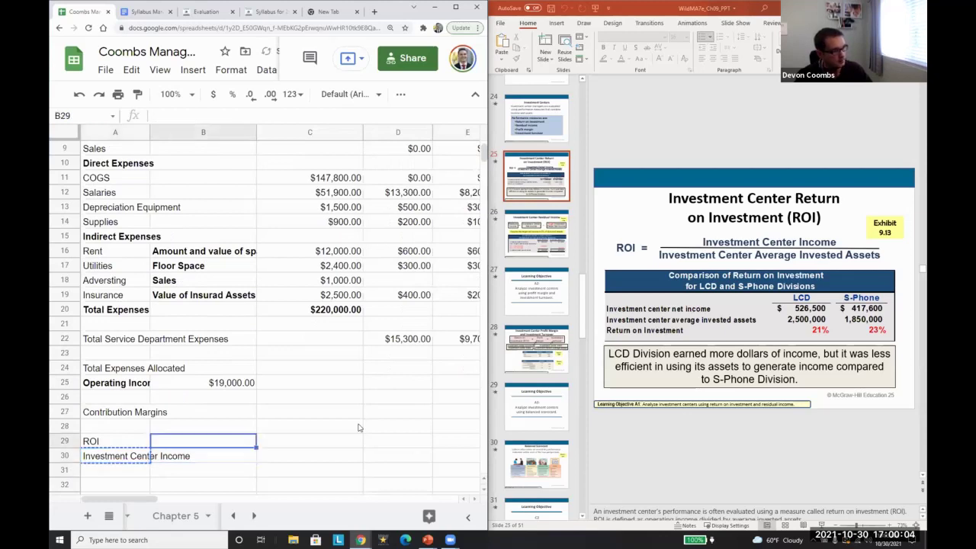
key(ctrl+v)
key(Right)
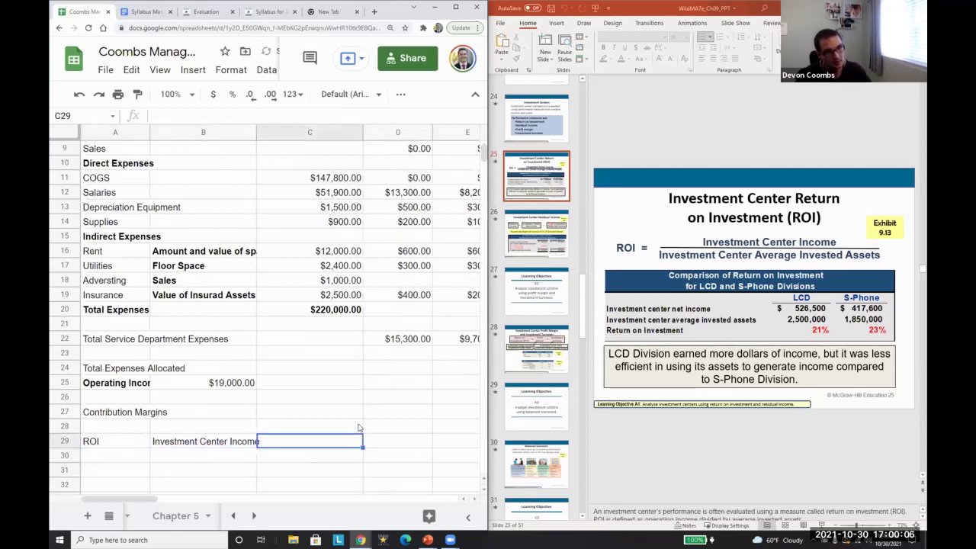
text(Investment Center Average Invested Assets)
key(Return)
key(Left)
key(Left)
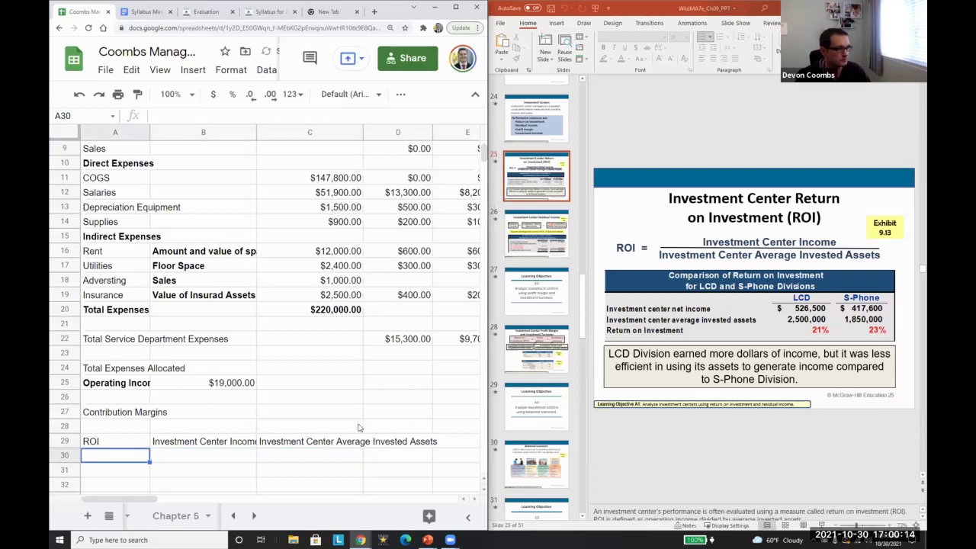
Label rows 30 and 31 as LCD and S-Phone
scroll(359, 428, down, 1)
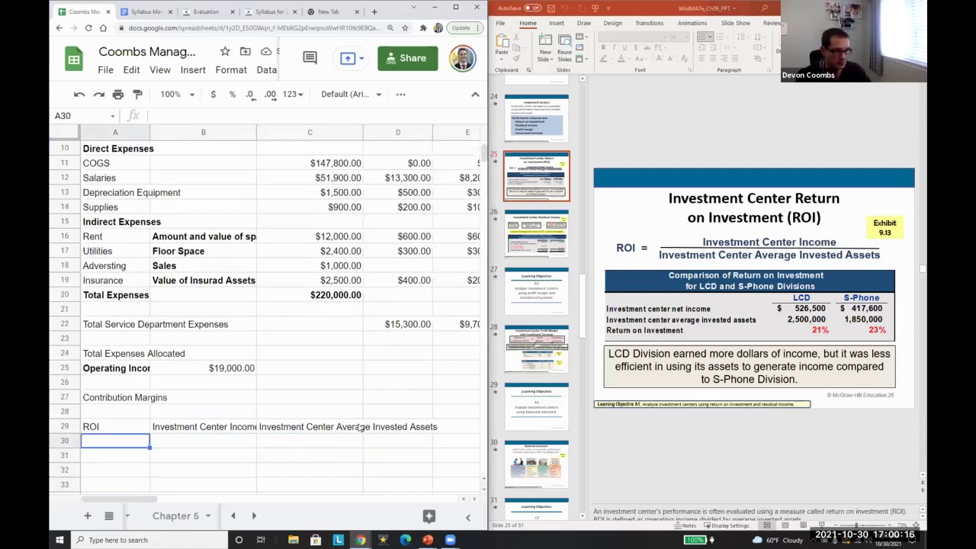
text(LCD)
key(Return)
text(S-Phone)
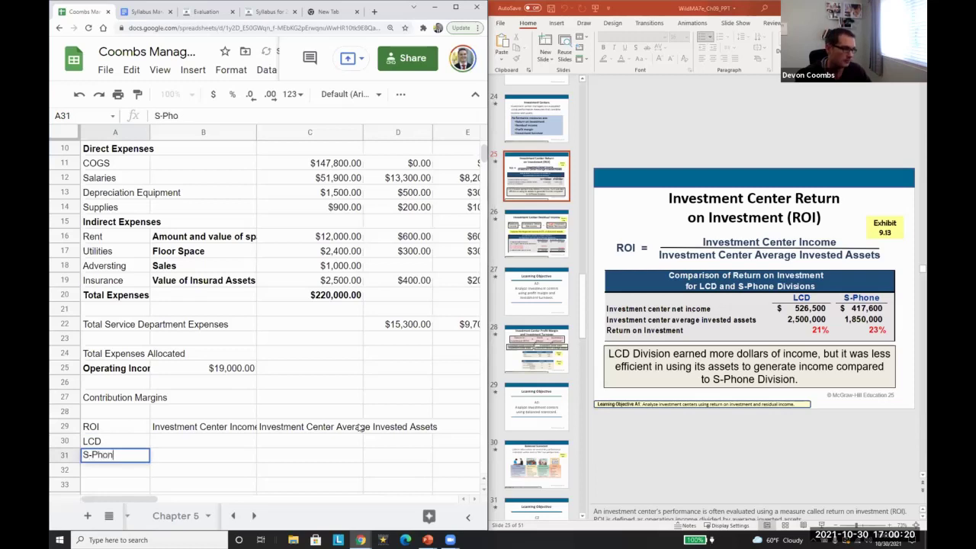
key(Return)
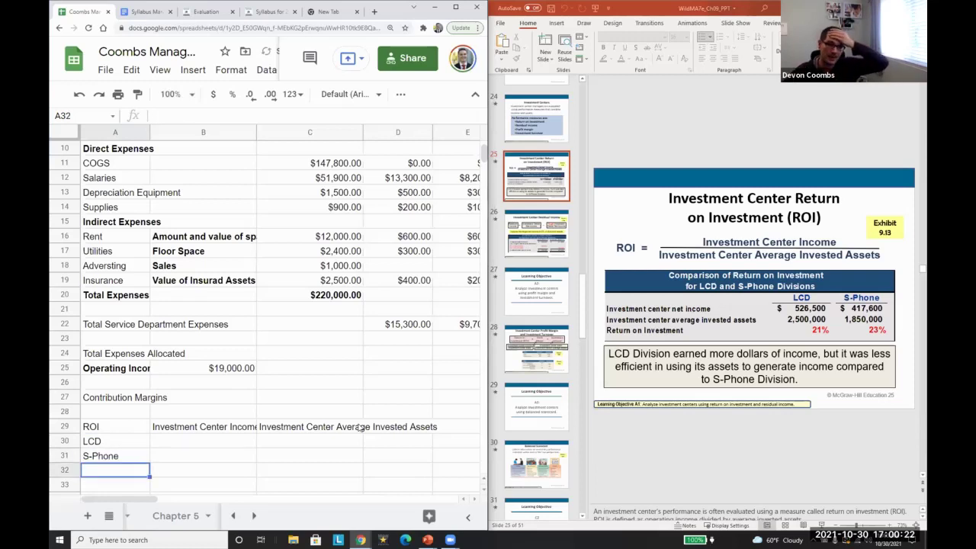
Enter S-Phone income 526500 in B31 and invested assets 2500000 in C31
key(Up)
key(Right)
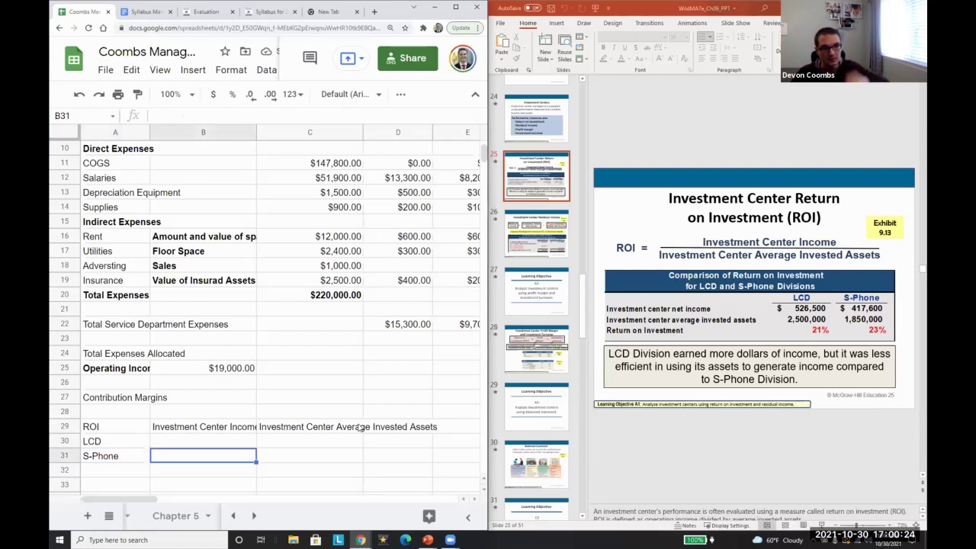
text(526500)
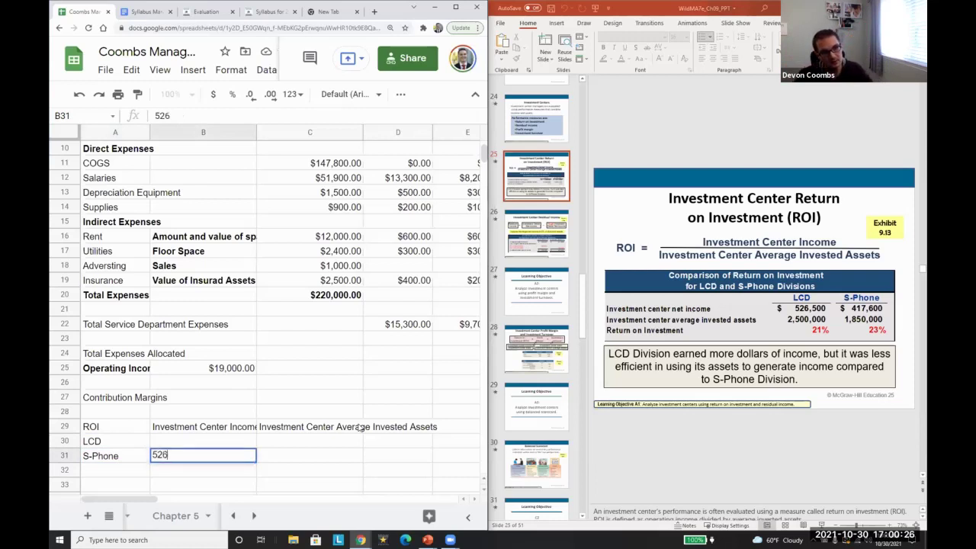
key(Return)
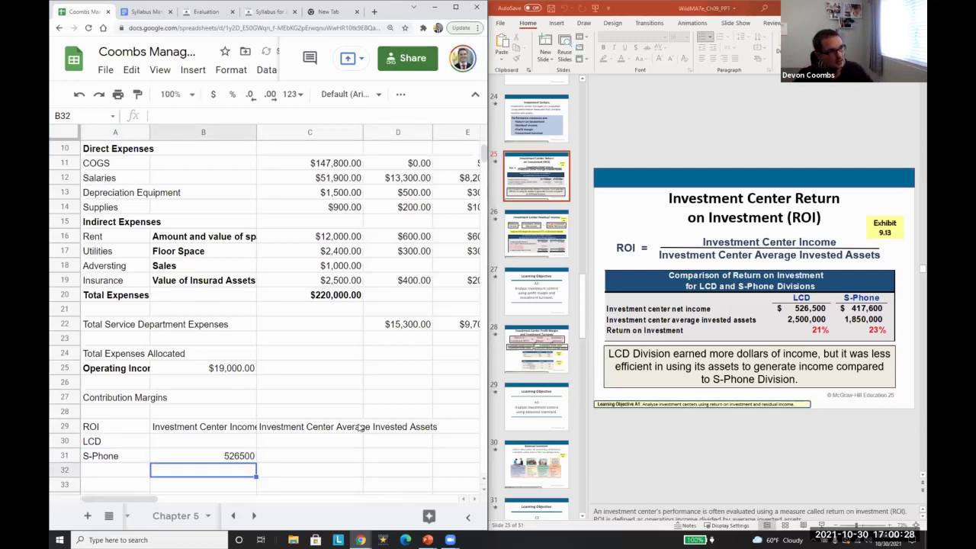
key(Up)
key(Right)
text(2500000)
key(Return)
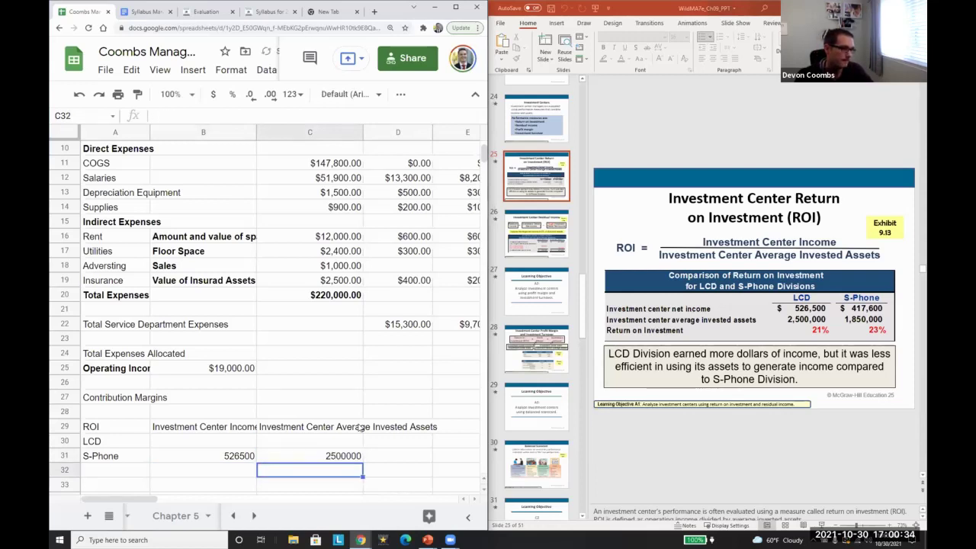
Add an ROI heading in D29
key(Up)
key(Right)
key(Up)
key(Up)
text(ROI)
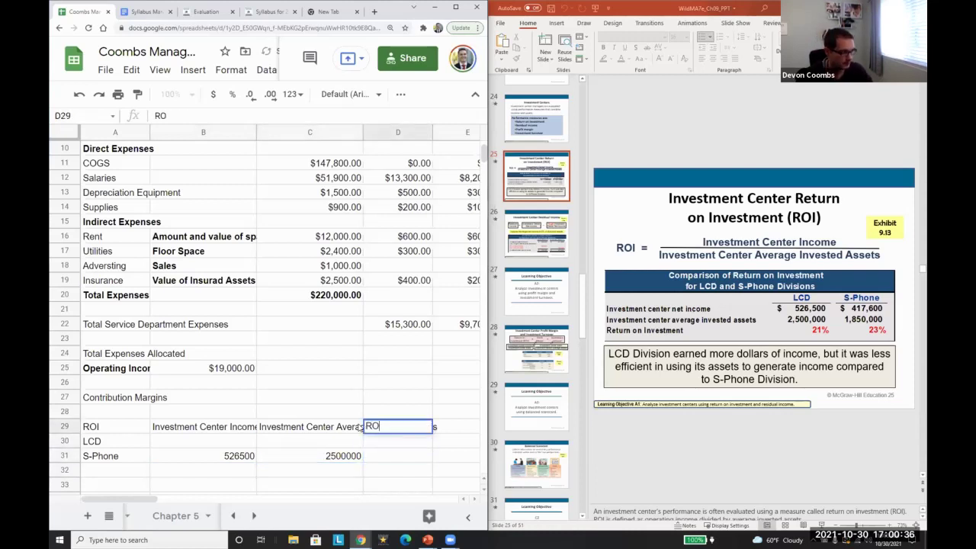
key(Return)
Compute S-Phone ROI in D31 as =B31/C31, giving 0.2106
key(Down)
text(=)
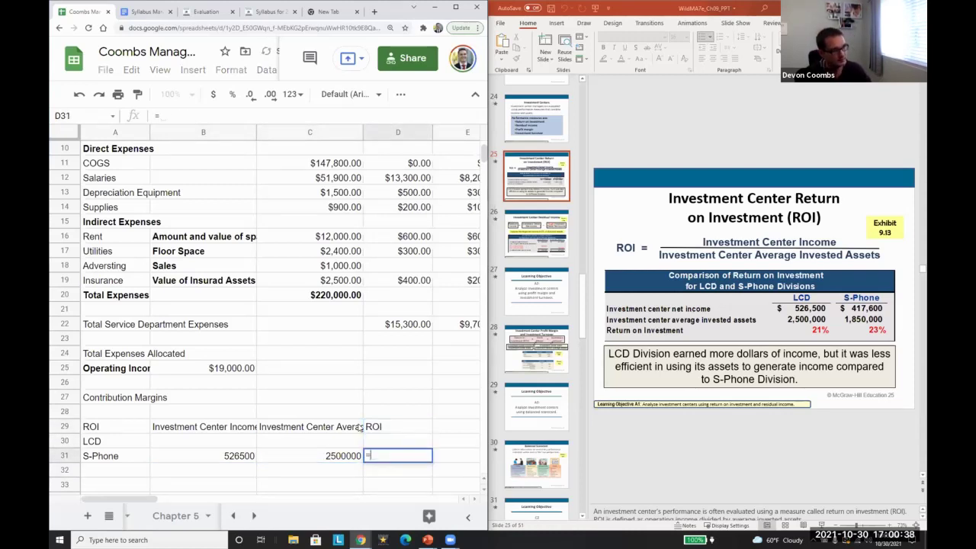
key(Left)
key(Left)
text(/)
key(Left)
key(Return)
key(Up)
key(Left)
key(shift+Left)
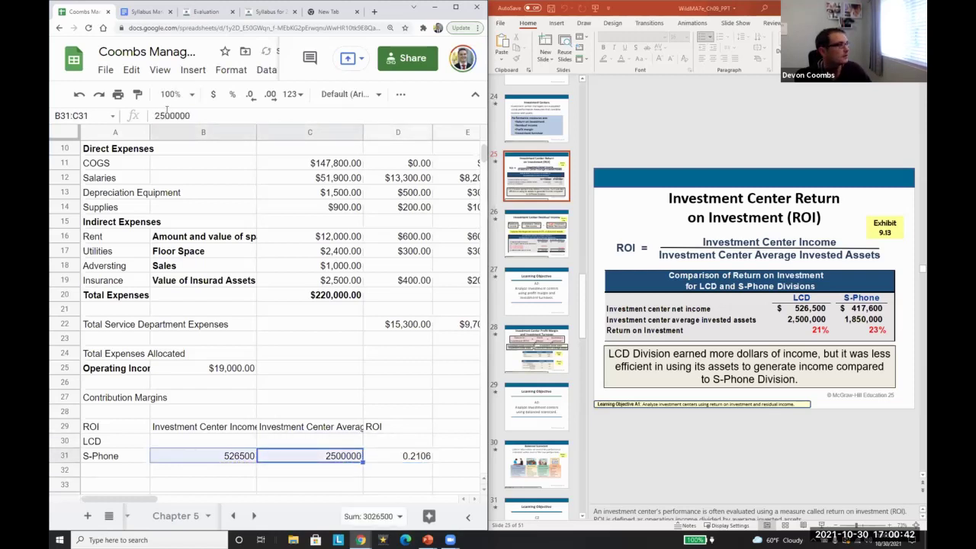
Format the S-Phone amounts as currency and its ROI as a percentage
click(214, 94)
key(Right)
click(226, 93)
key(Up)
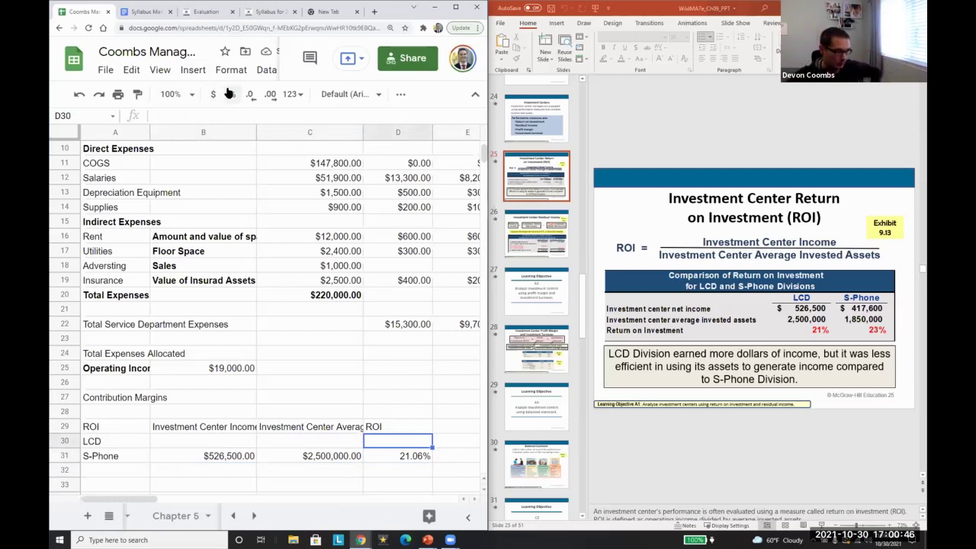
key(Left)
key(Left)
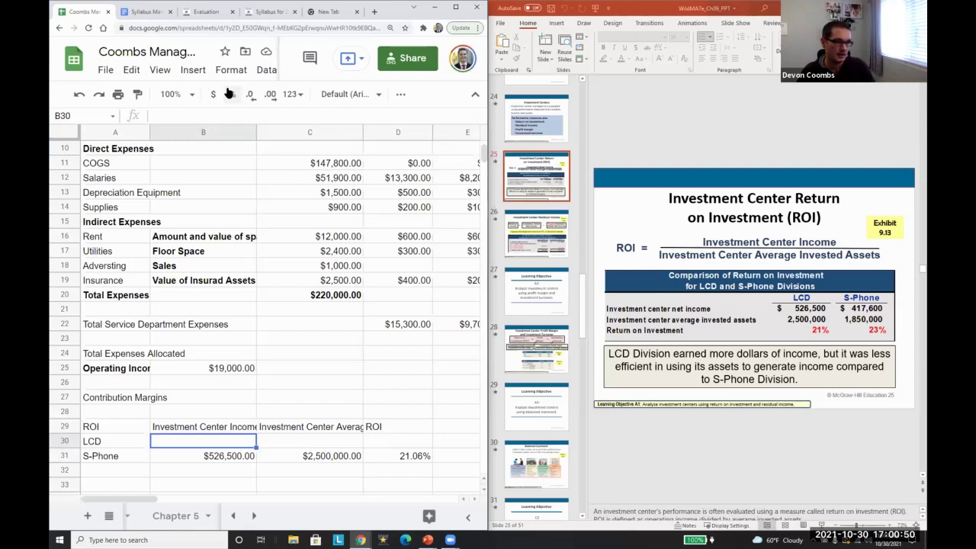
Enter LCD income 417600 and invested assets 1850000 in B30:C30
text(417600)
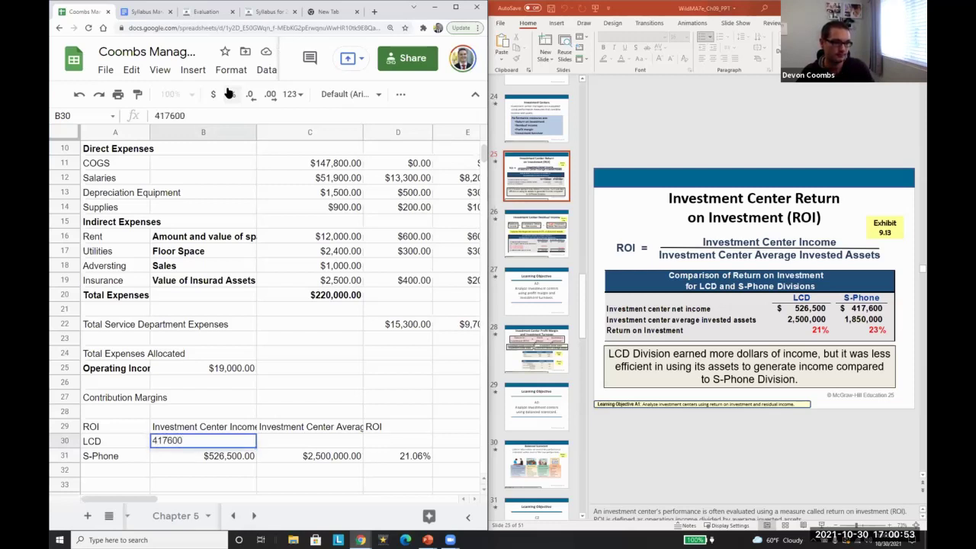
key(Tab)
text(185)
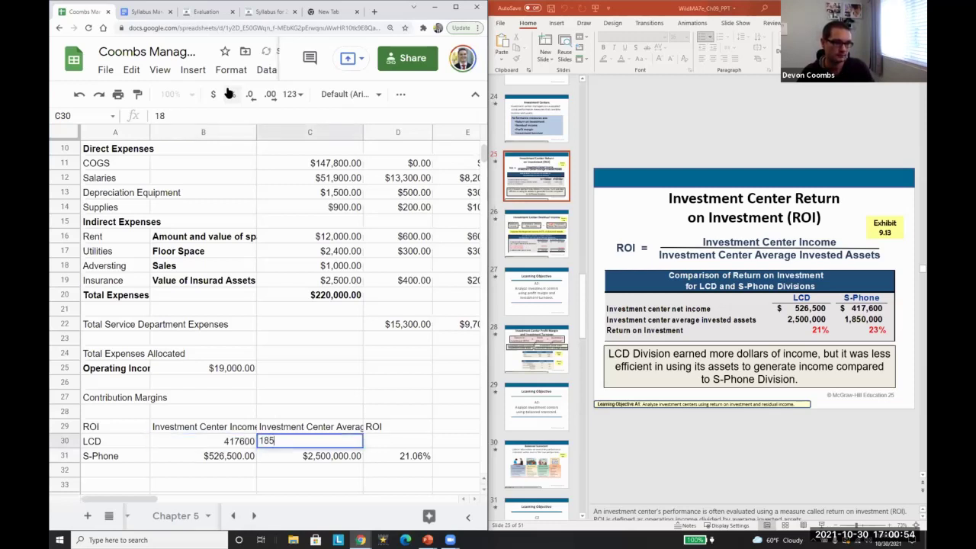
text(0000)
key(Tab)
Compute LCD ROI as =B30/C30 (22.57%), formatting it as percent and the amounts as currency
text(=)
key(Left)
key(Left)
text(/)
key(Left)
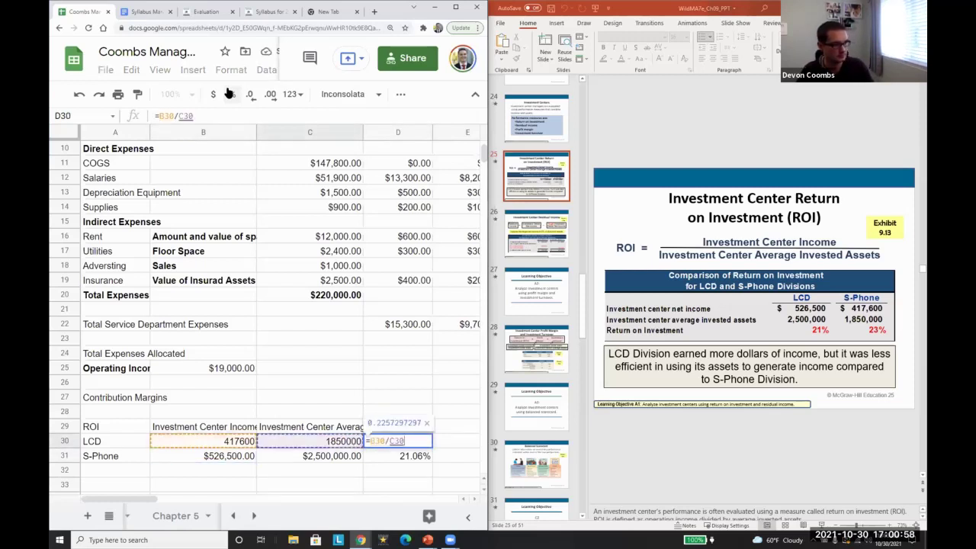
key(Return)
key(Up)
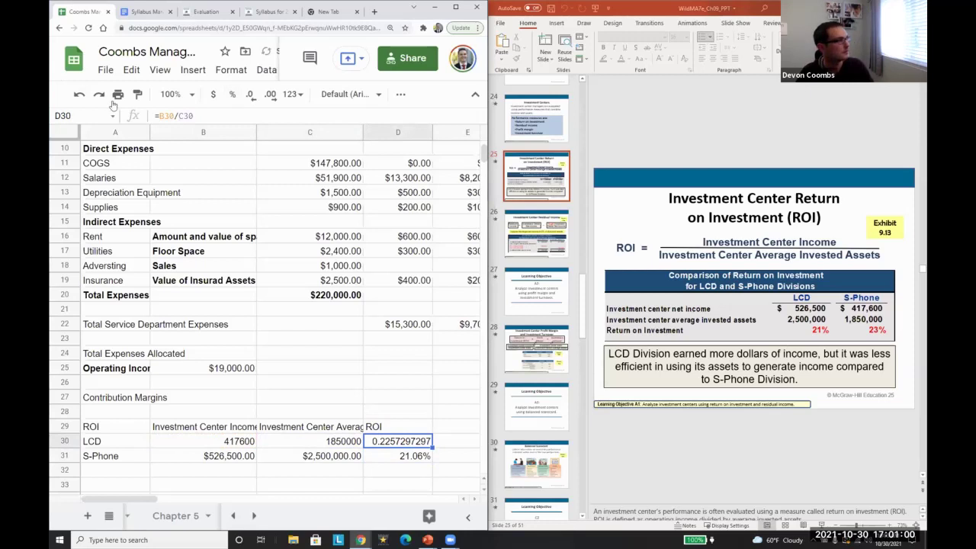
click(232, 95)
key(Left)
key(shift+Left)
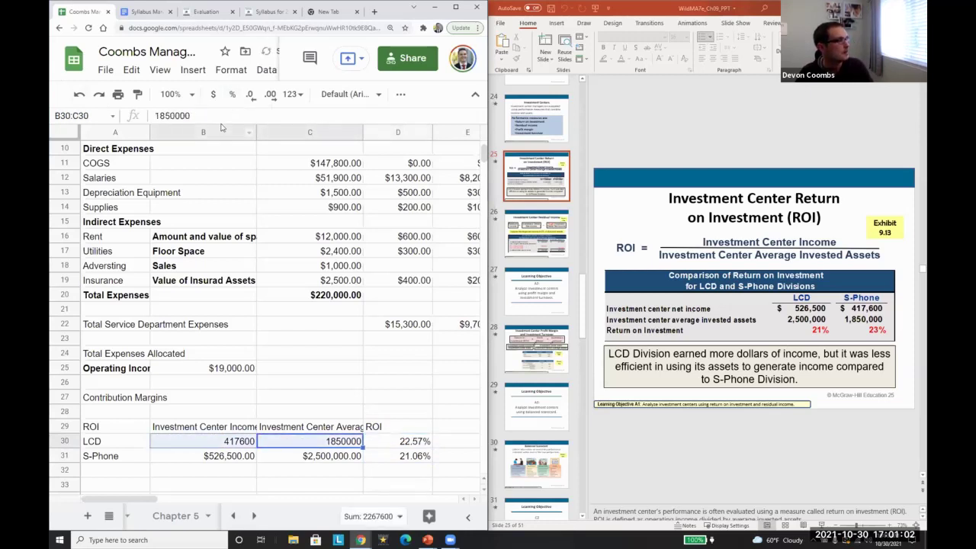
click(213, 94)
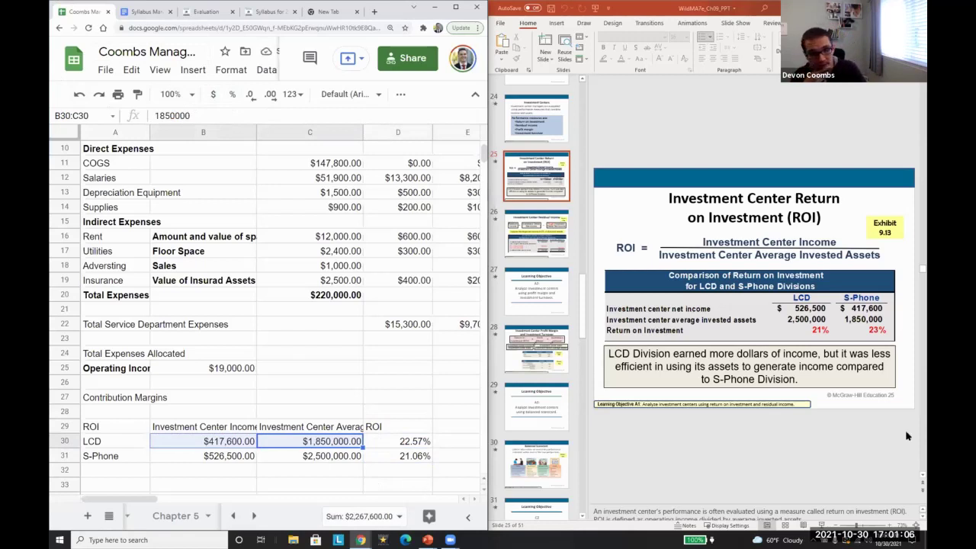
In PowerPoint, move from the ROI comparison table to slide 26, Investment Center Residual Income
click(685, 311)
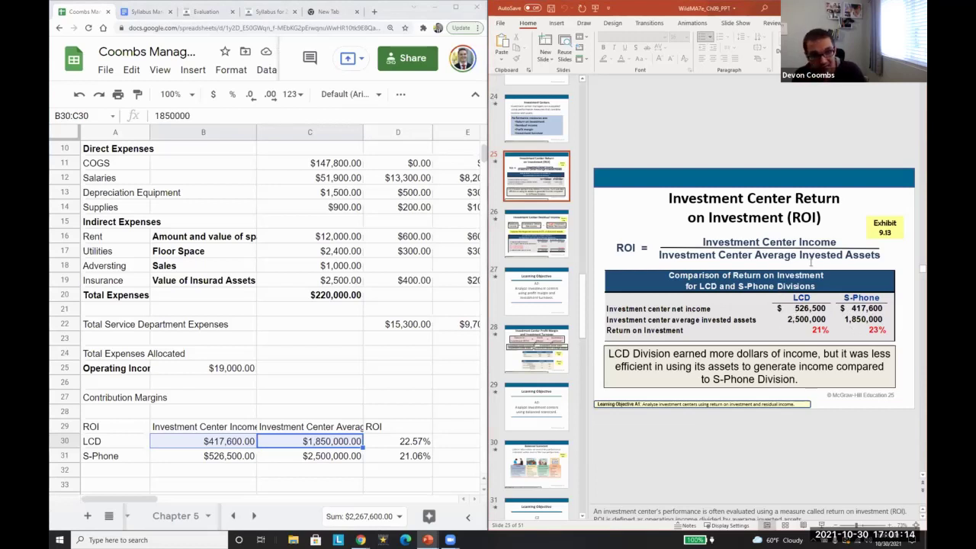
click(815, 316)
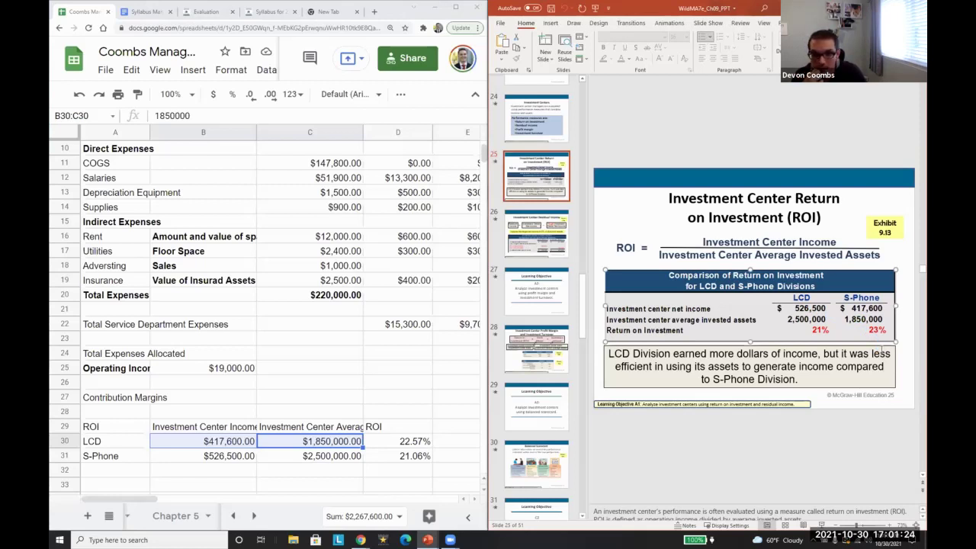
key(ctrl+shift+F1)
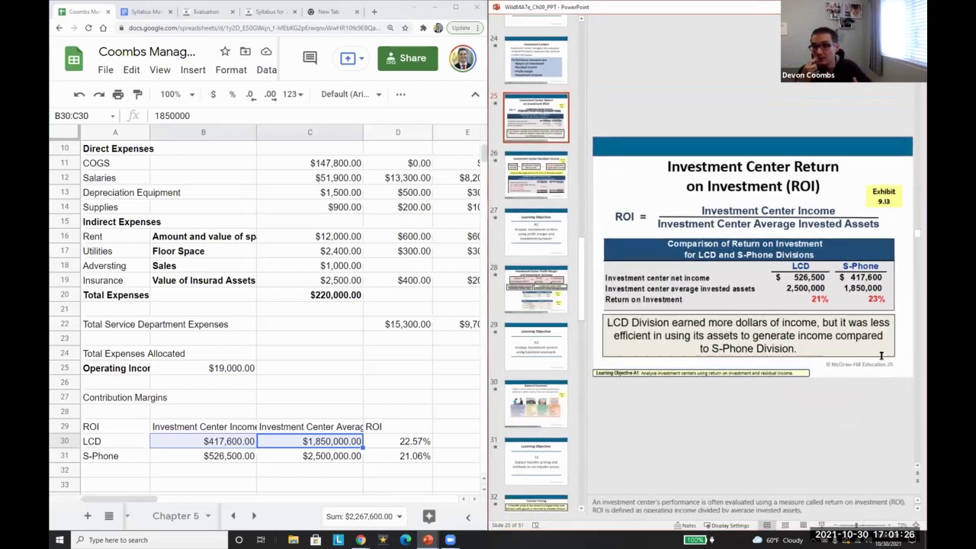
key(ctrl+shift+F1)
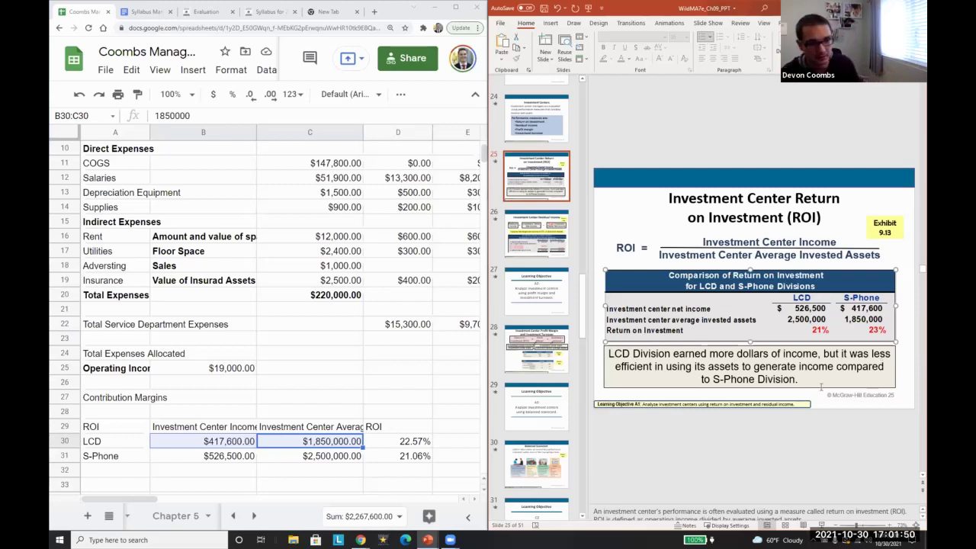
click(550, 252)
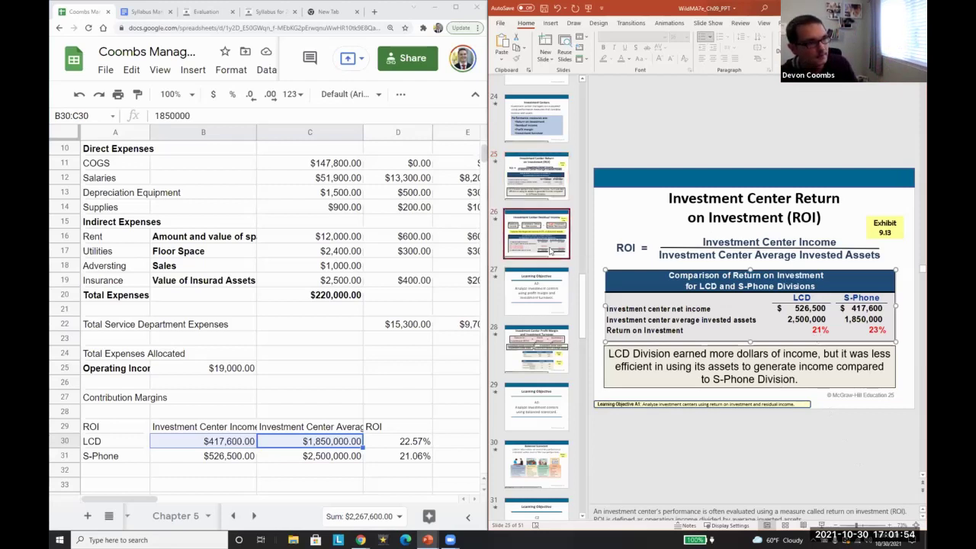
click(529, 195)
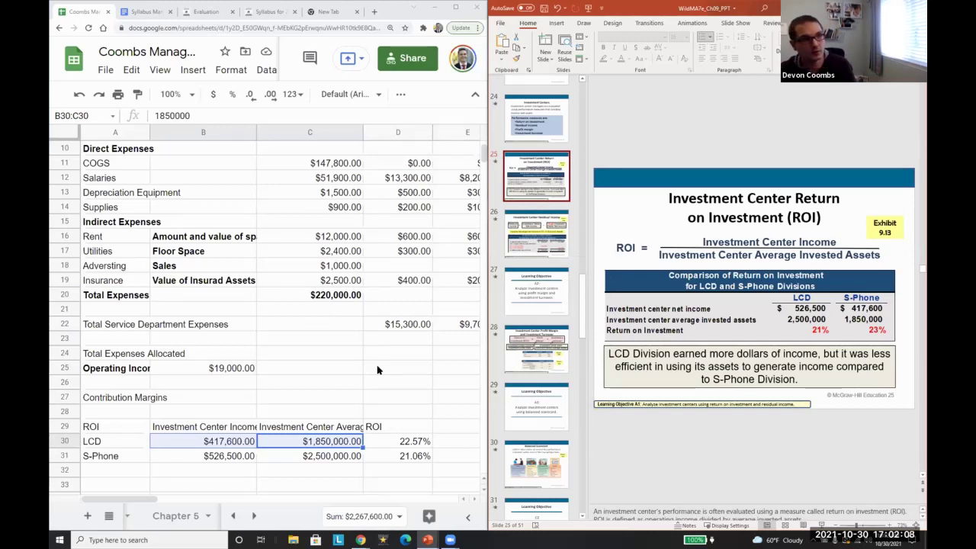
key(Down)
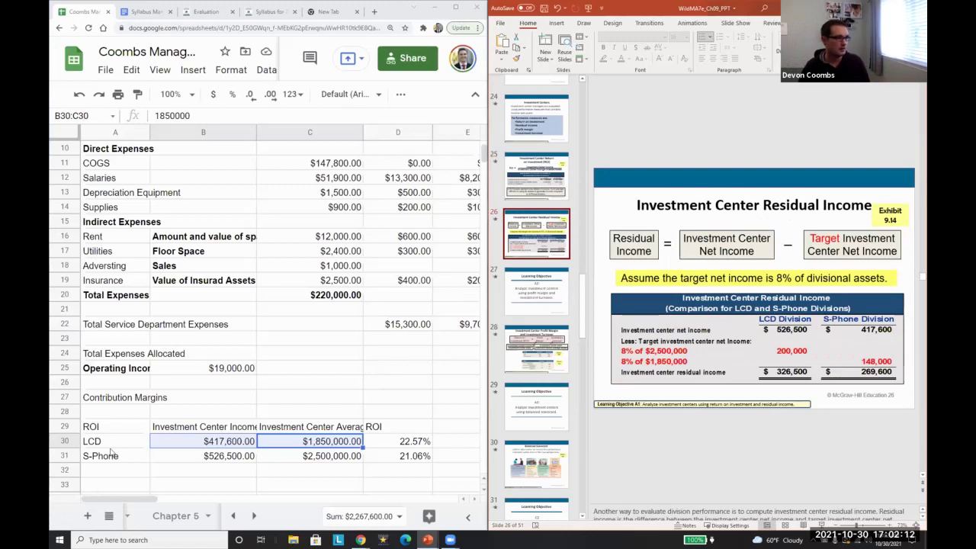
Type headings Net Income, Target Investment Center Net Income and Residual Income across B32:D32
click(179, 447)
click(178, 451)
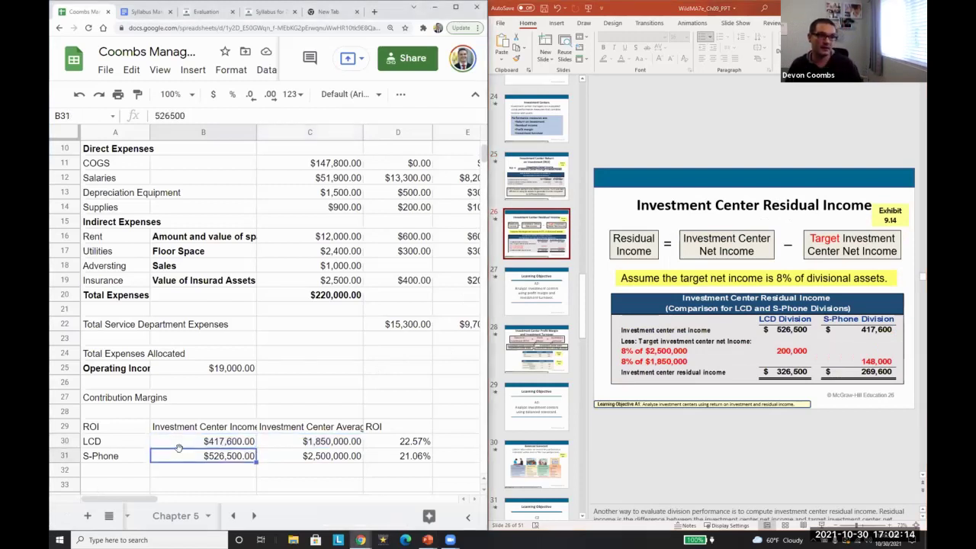
key(Down)
text(Net Income)
key(Tab)
text(Target Inve)
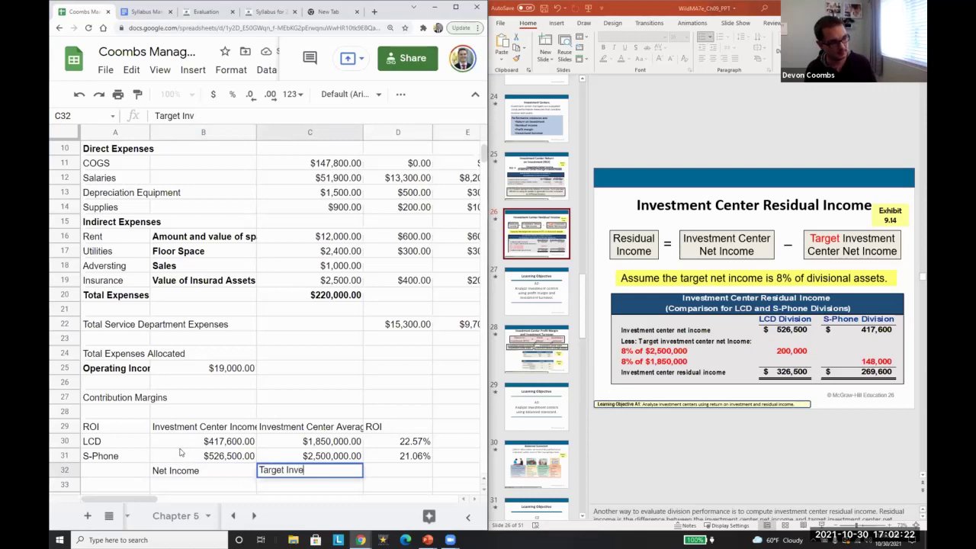
text(stment Center Net Income)
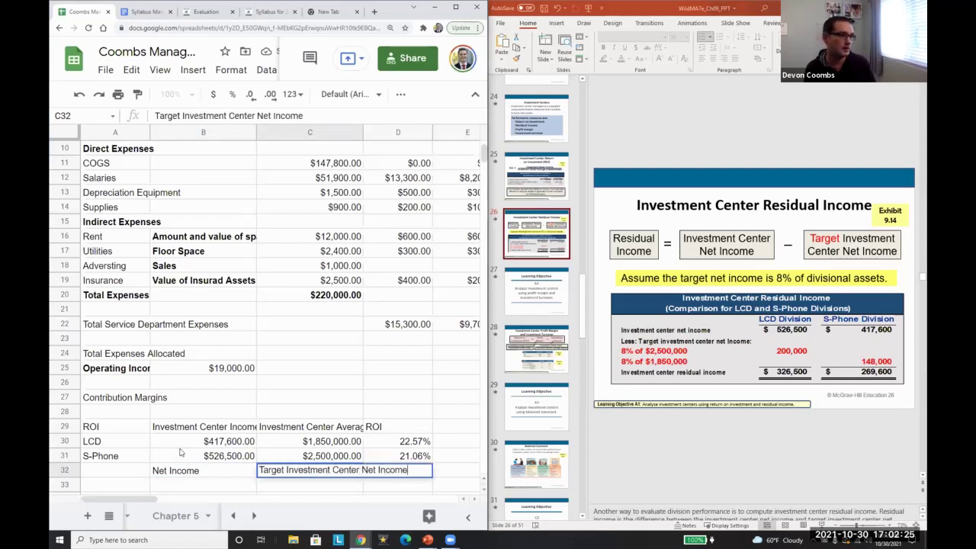
key(Tab)
text(Residual Income)
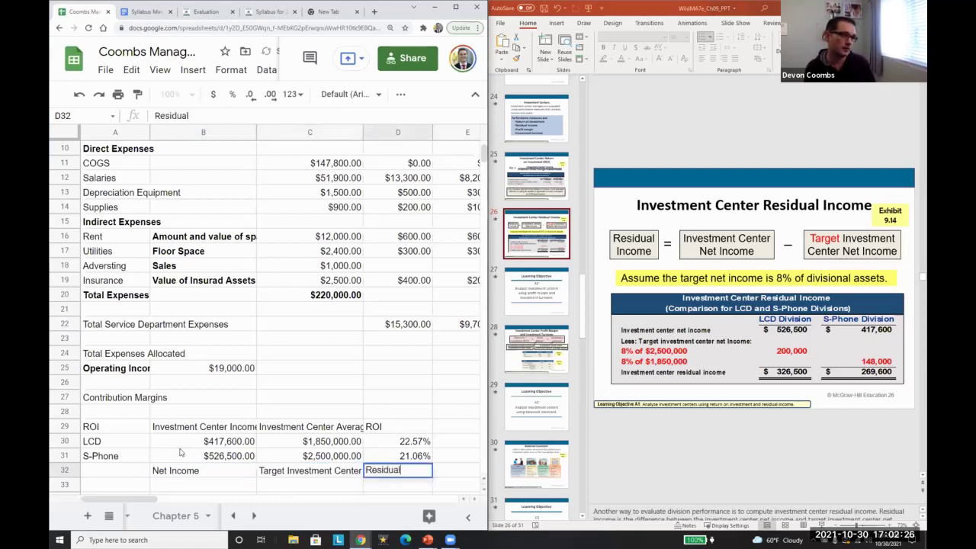
key(Return)
key(Up)
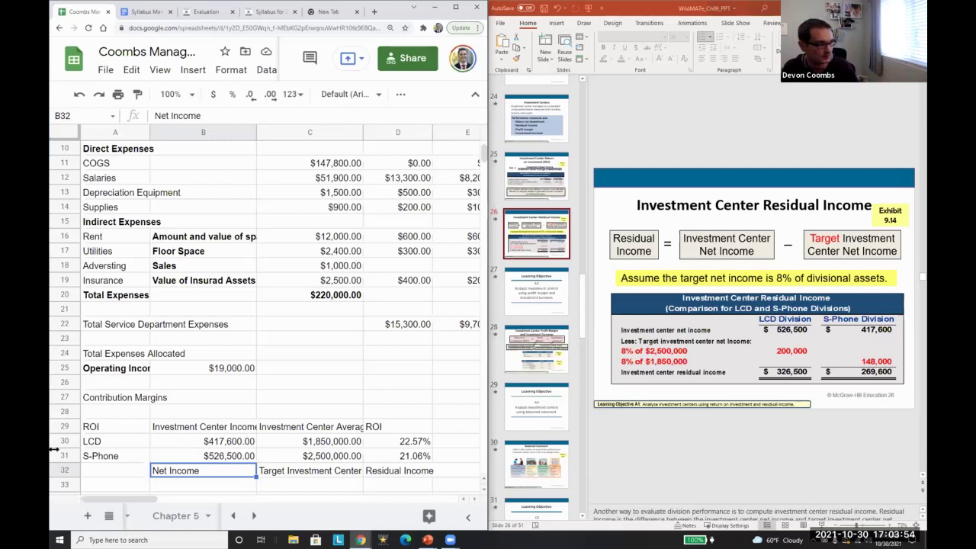
scroll(291, 479, down, 1)
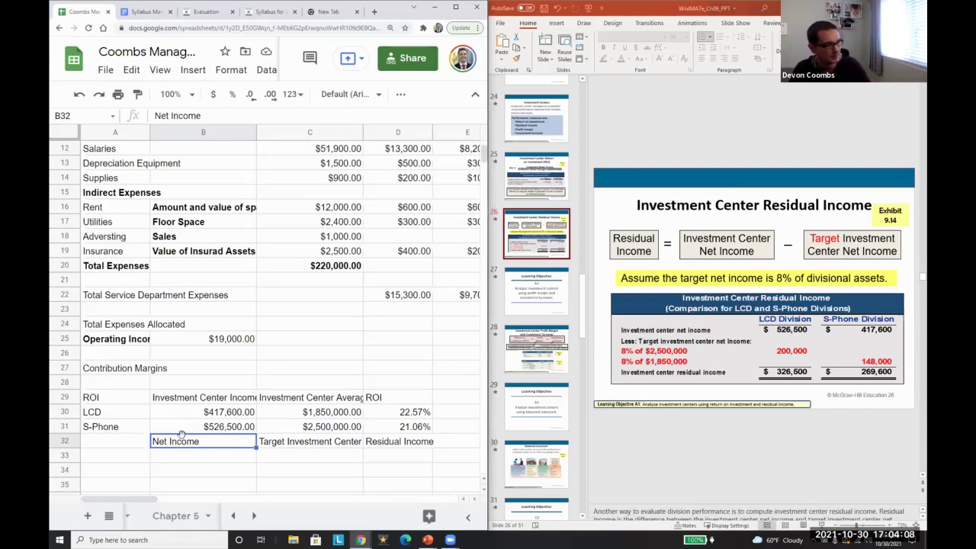
Enter =B31 as LCD net income in B33 and copy it into C33
key(Down)
key(Down)
key(Up)
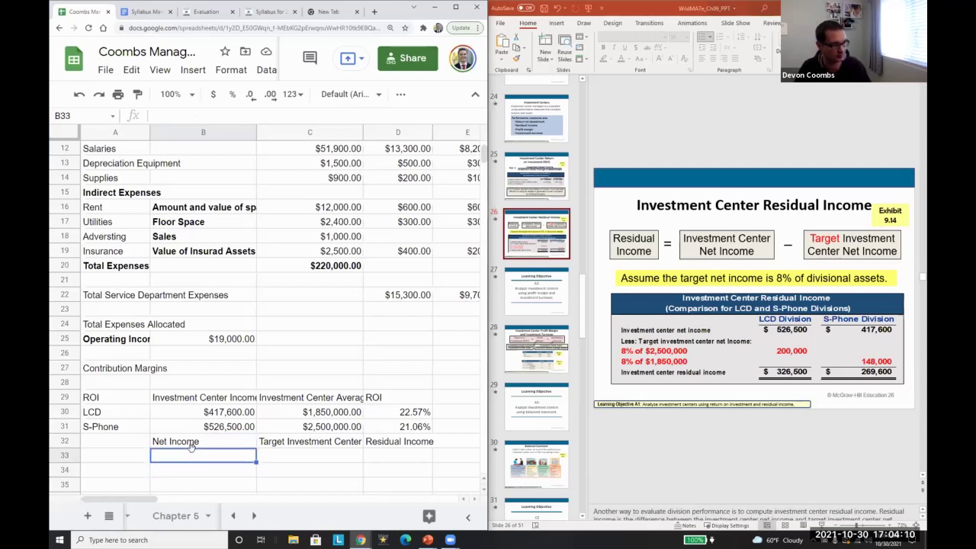
text(=B31)
key(Return)
key(Up)
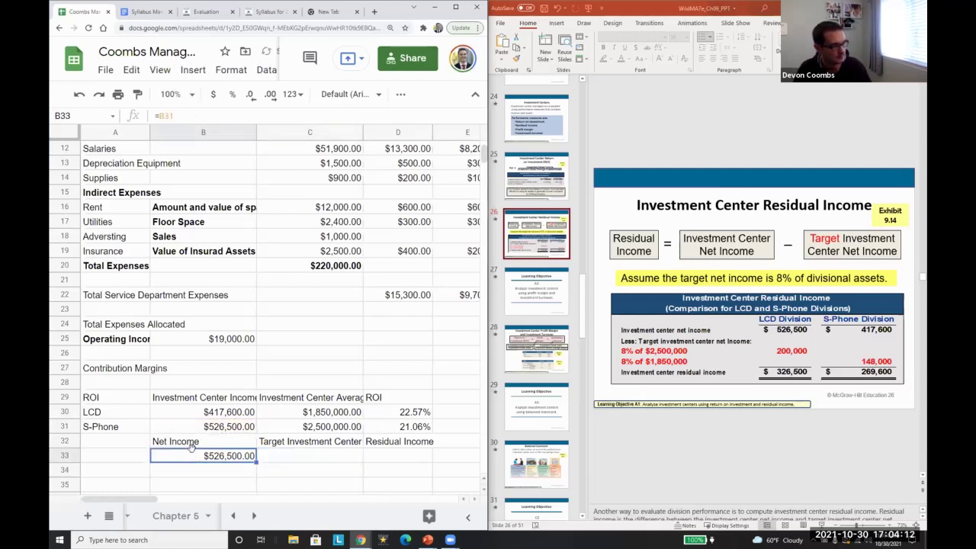
key(ctrl+c)
key(Right)
key(ctrl+v)
key(Down)
key(Left)
key(Left)
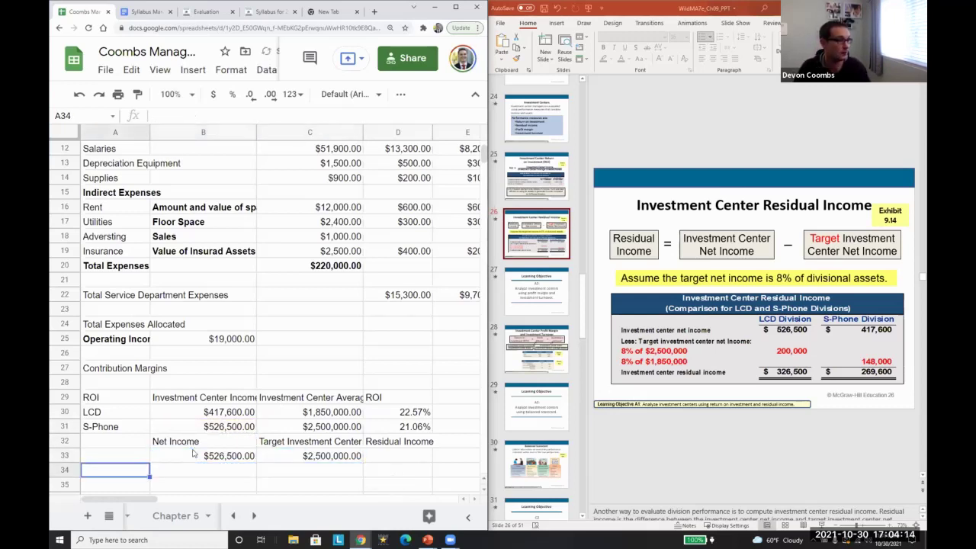
key(Right)
key(Left)
key(Up)
Discard a half-typed label in A33 and clear the copied value from C33
text(I)
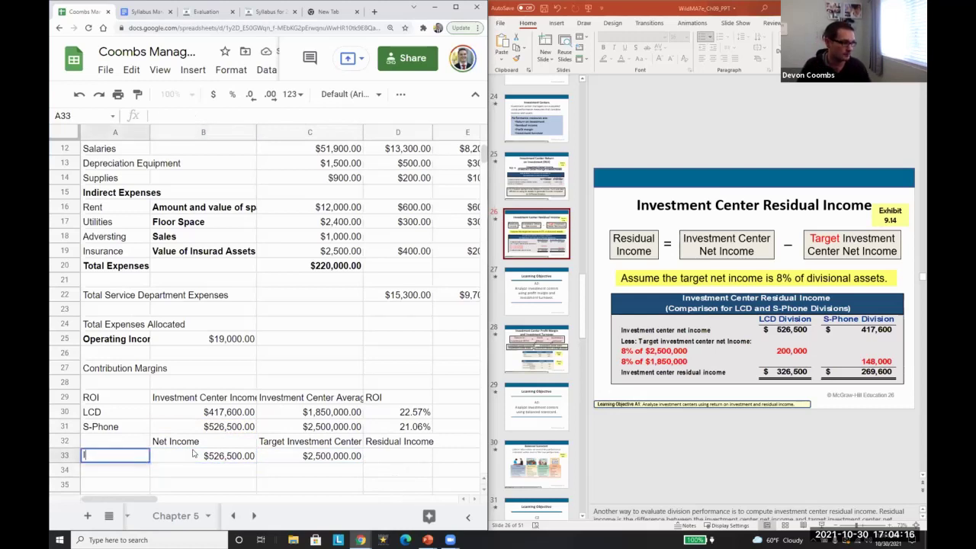
text(nvestment)
key(Escape)
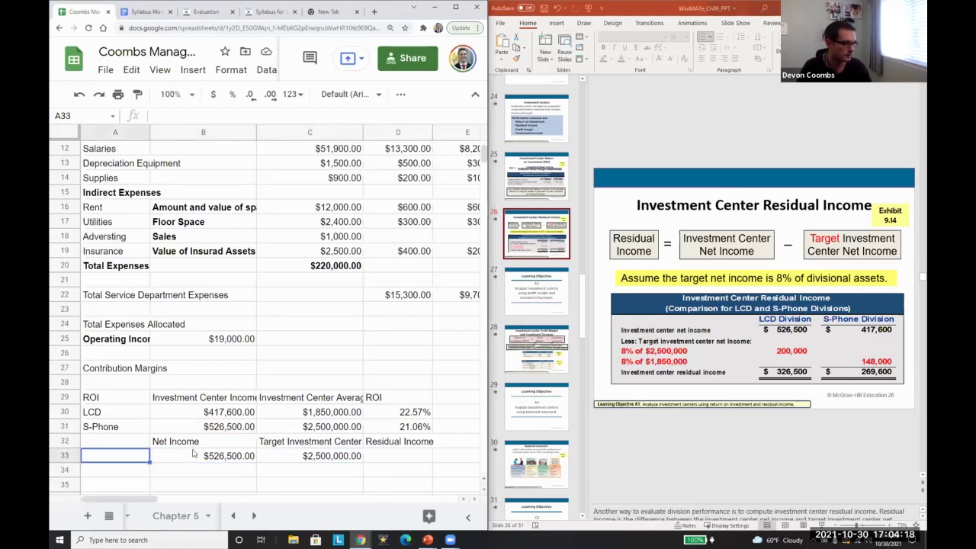
key(Down)
key(Right)
key(Up)
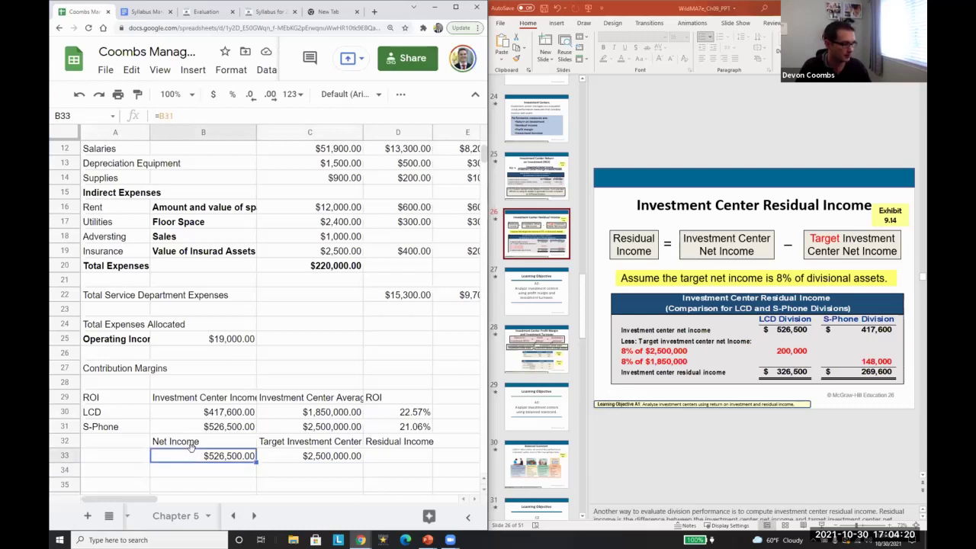
key(Right)
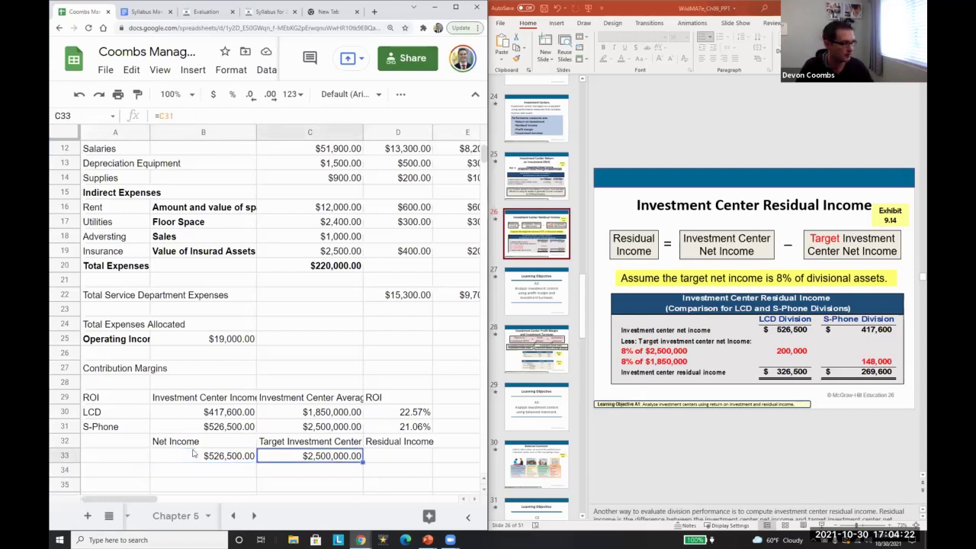
key(Delete)
Copy the LCD and S-Phone labels into A33:A34 and enter =C31 in B34
key(Left)
key(Left)
key(Up)
key(Up)
key(shift+Up)
key(ctrl+c)
key(Down)
key(Down)
key(ctrl+v)
key(Down)
key(Right)
text(=C31)
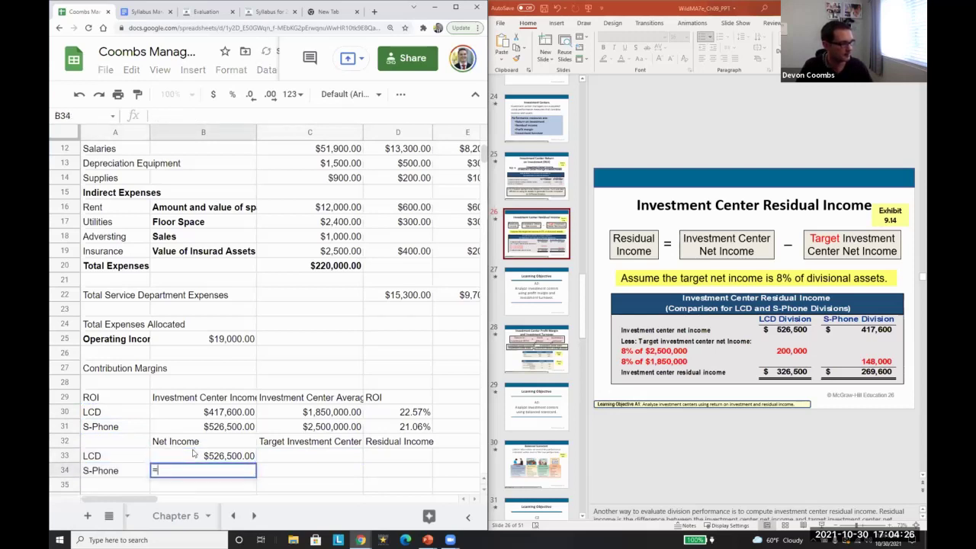
key(Return)
Enter target net income =0.08*C30 in C33 and copy it to C34
key(Up)
key(Up)
key(Right)
text(=8)
key(BackSpace)
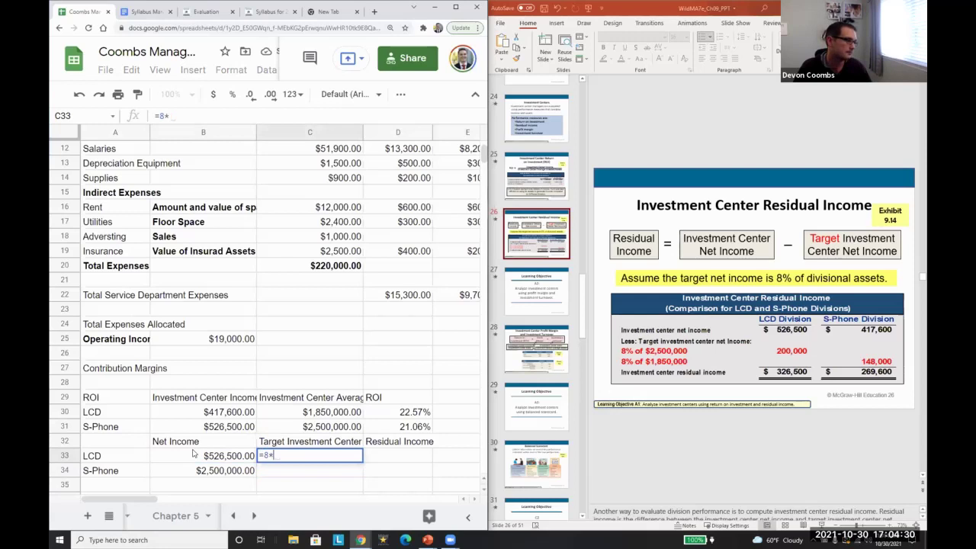
text(0.08*C30)
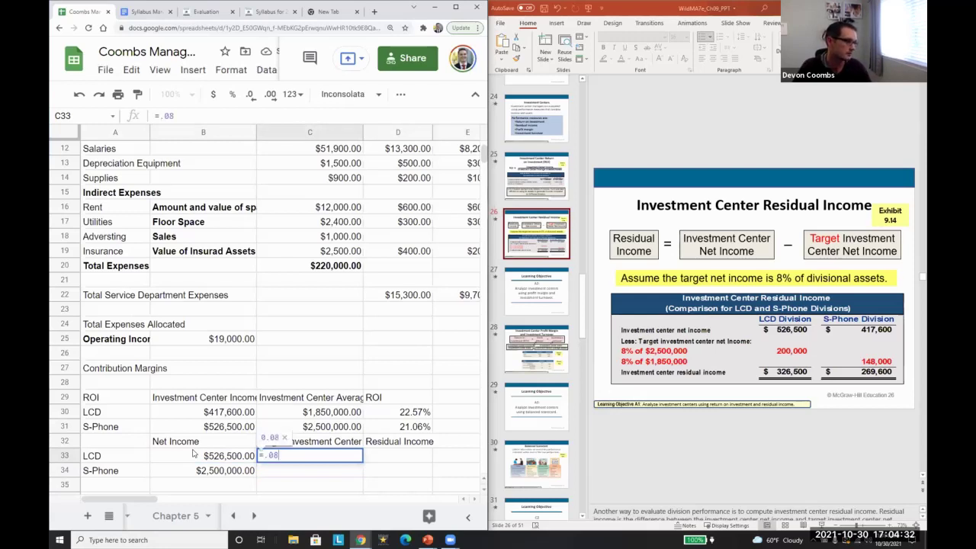
key(Return)
key(Up)
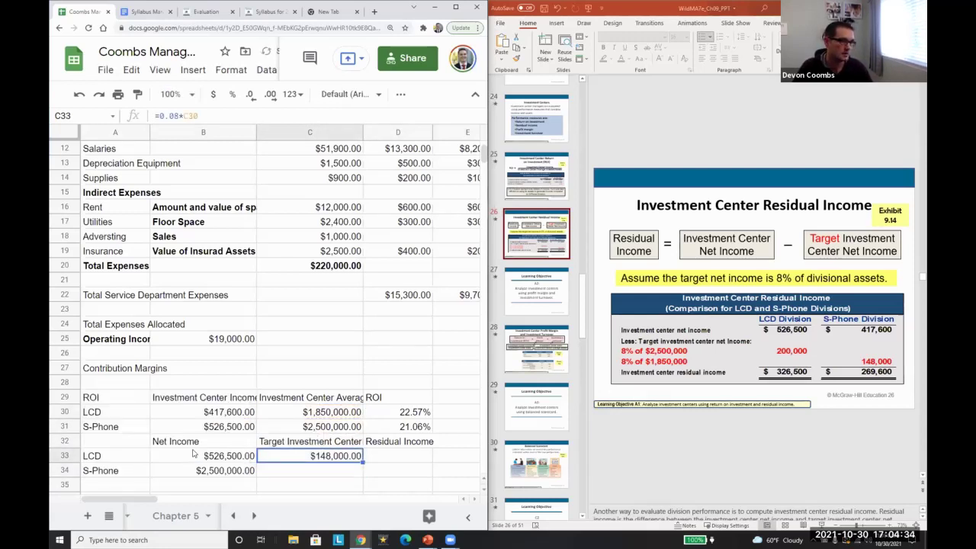
key(ctrl+c)
key(Down)
key(ctrl+v)
key(Right)
key(Up)
Enter =B33-C33 for LCD's residual income in D33, then rewrite a target income formula using *.08
text(=B33-C33)
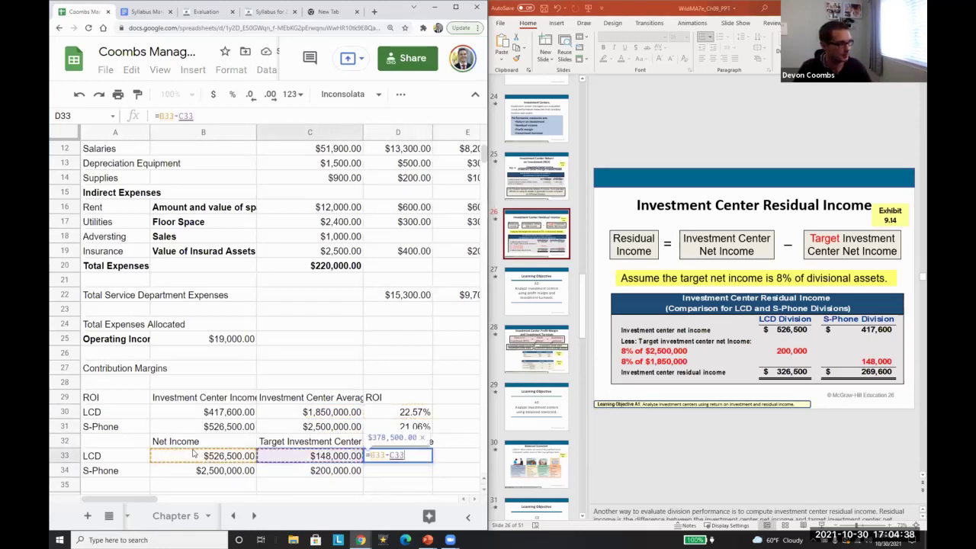
key(Return)
key(Up)
key(Left)
text(=)
key(Up)
key(Up)
key(Up)
text(*.08)
key(Return)
Abandon the partial C33 edit and review the B33 and C33 formulas
key(Up)
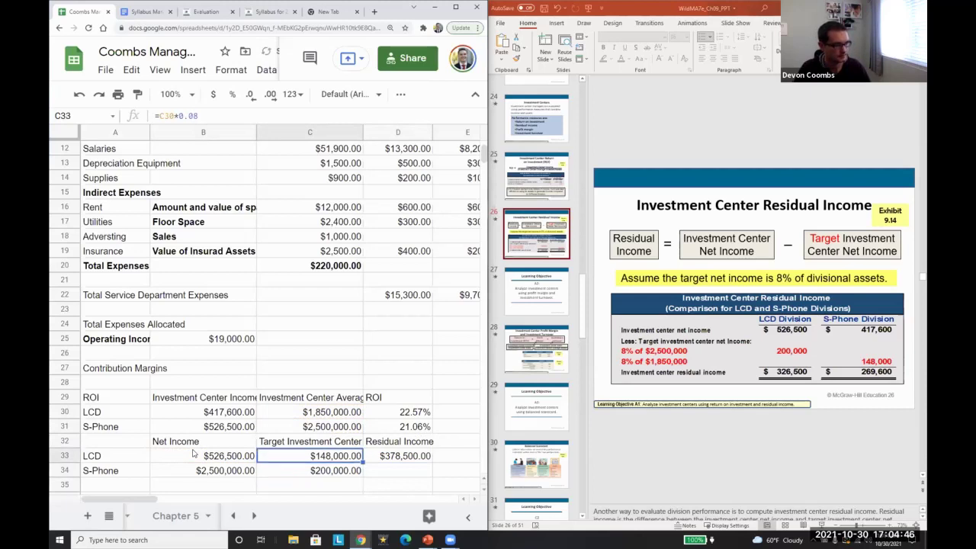
text(=)
key(Up)
key(Up)
text(*)
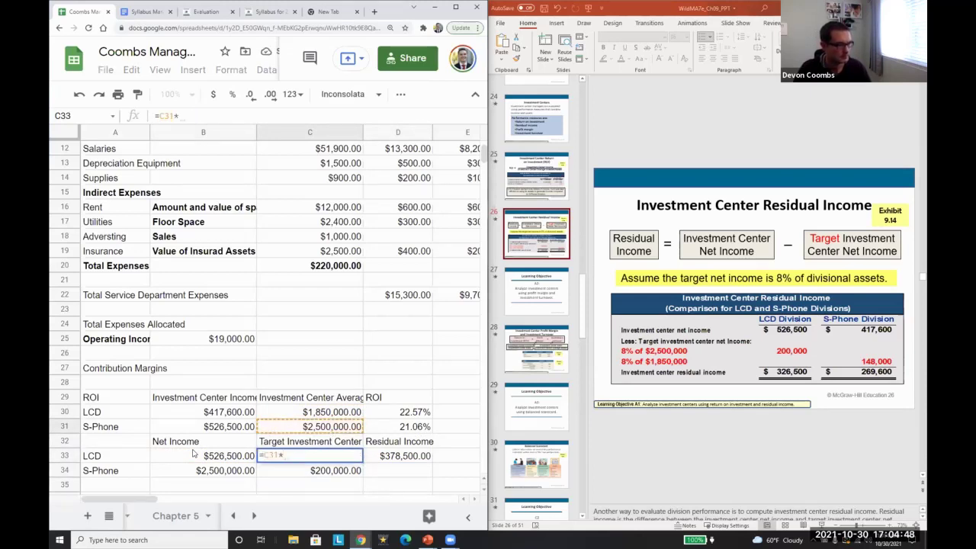
key(Escape)
key(Down)
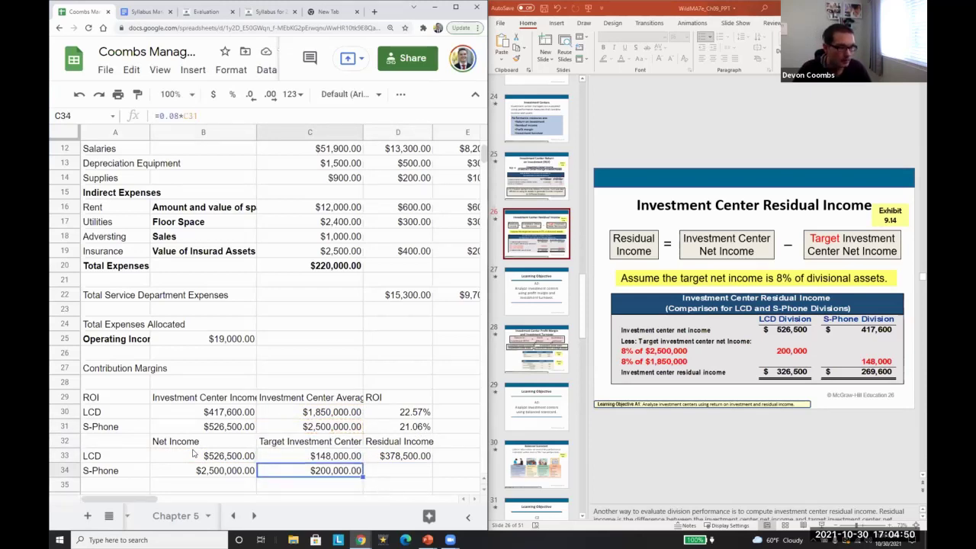
key(Up)
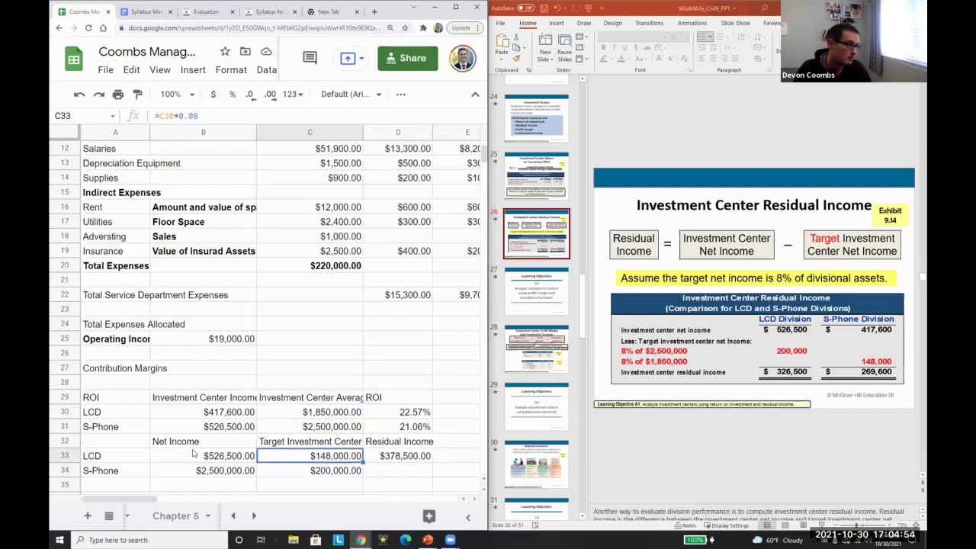
click(193, 451)
key(Right)
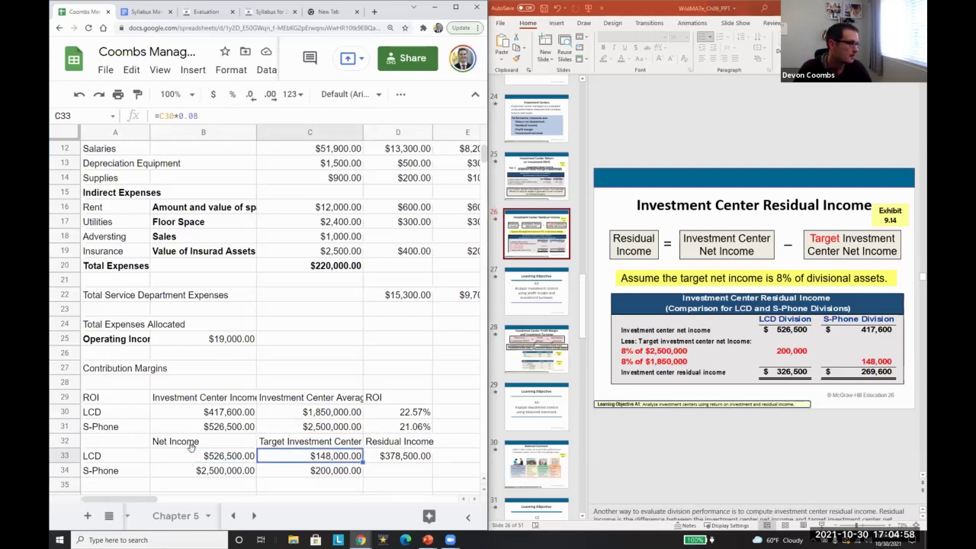
Set B34 to =B30 so S-Phone's net income shows $417,600.00
key(Down)
key(Left)
text(=)
key(Up)
key(Up)
key(Up)
key(Up)
key(Return)
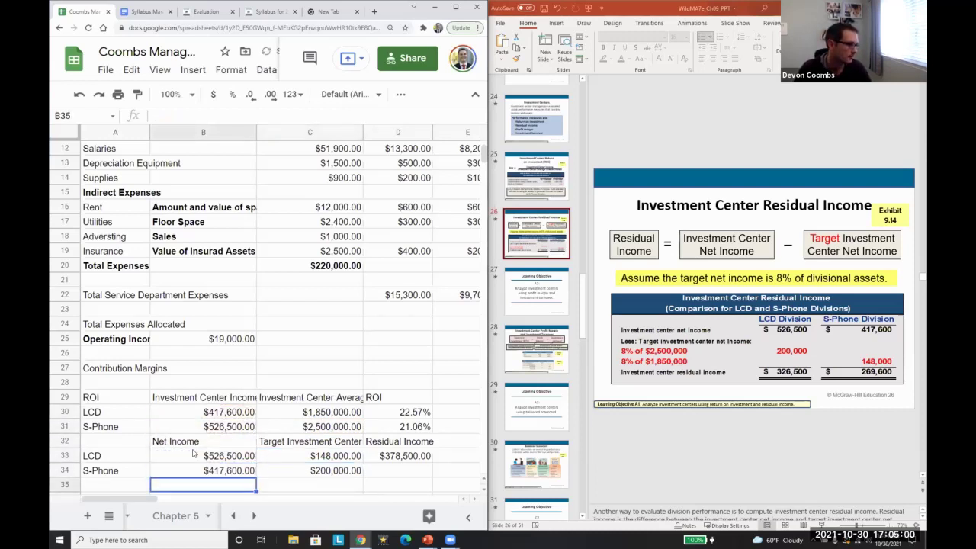
key(Right)
key(Up)
key(Up)
Set C34 to =C30*.08, giving S-Phone a target income of $148,000.00
key(Down)
text(=)
key(Up)
key(Up)
key(Up)
key(Up)
text(*.08)
key(Return)
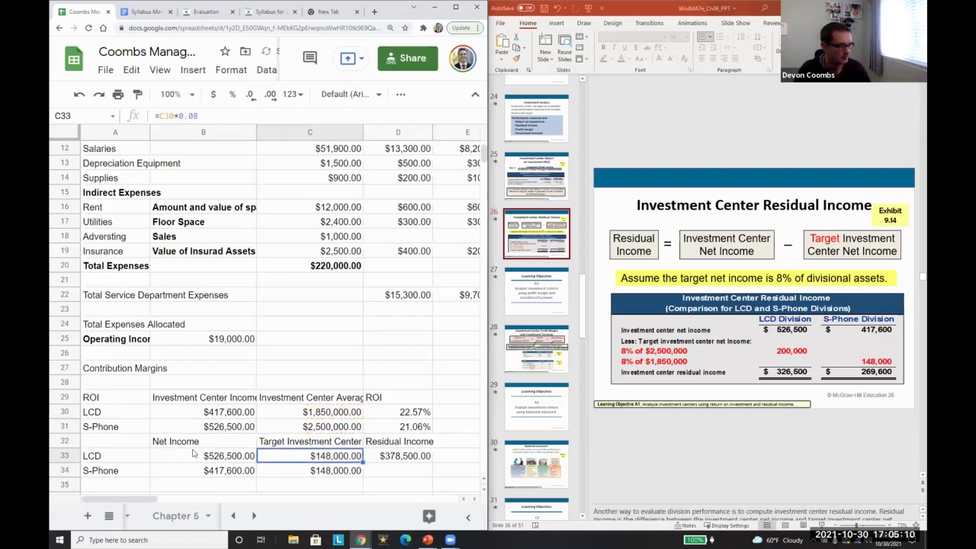
Set C33 to =C31*0.08, giving LCD a target income of $200,000.00
key(Up)
key(Up)
text(=)
key(Up)
key(Up)
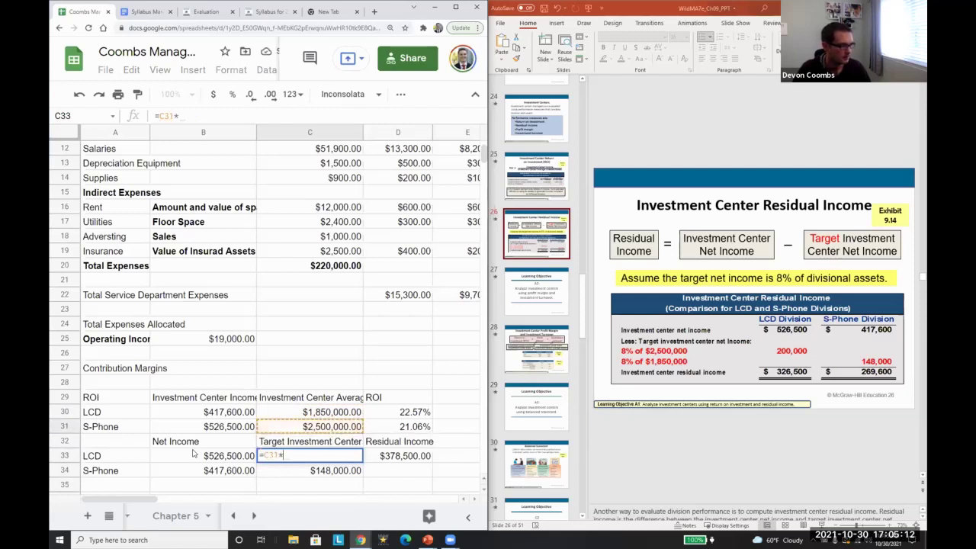
text(*0.08)
key(Return)
key(Up)
key(Right)
Enter =B34-C34 in D34 for S-Phone's residual income and check it
key(Down)
text(=)
key(Escape)
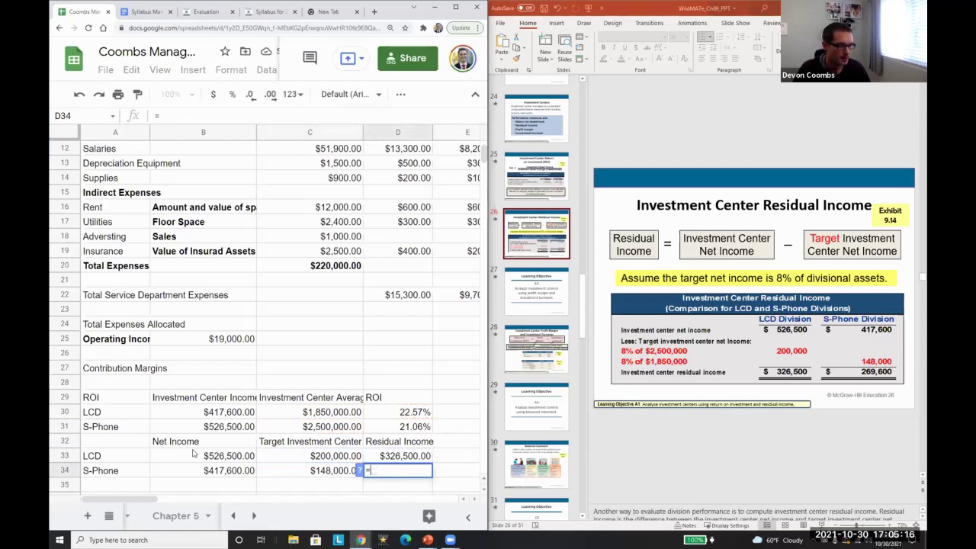
text(B34-C34)
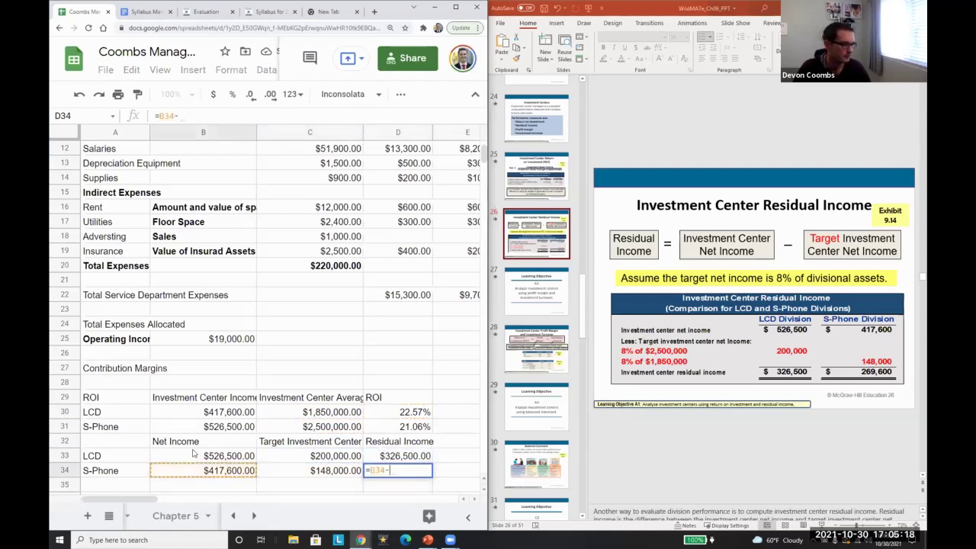
key(Return)
key(Down)
key(Down)
key(Up)
key(Up)
key(Up)
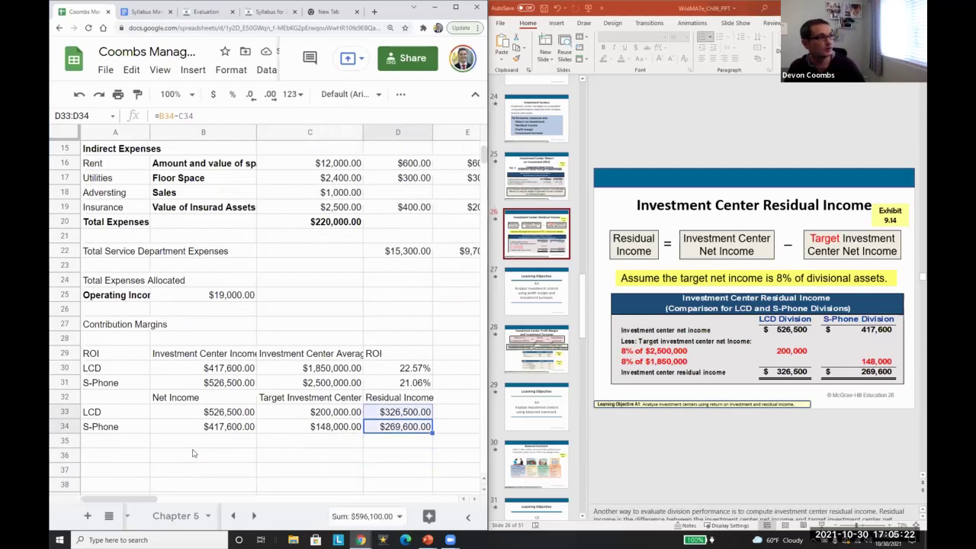
key(Left)
key(Up)
key(Left)
key(F2)
key(Escape)
key(Right)
key(F2)
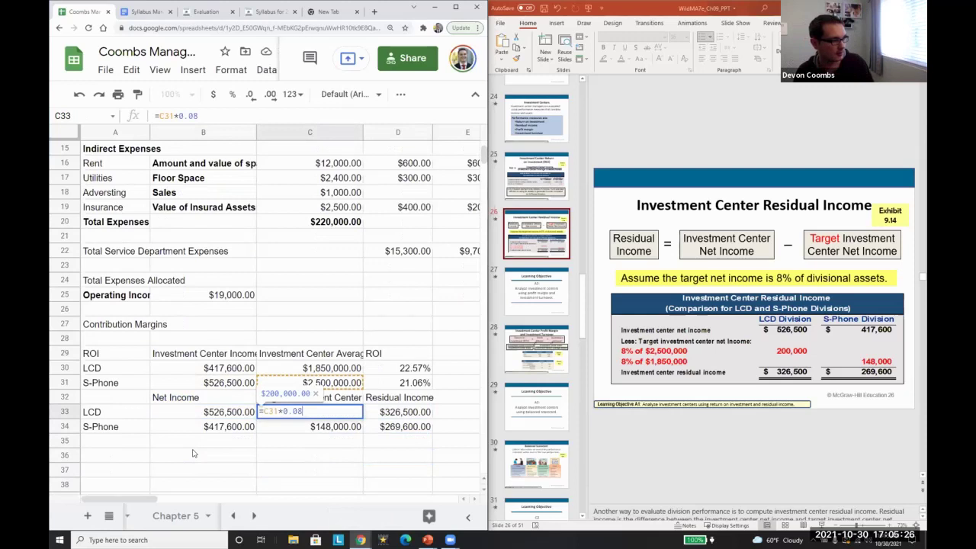
key(Escape)
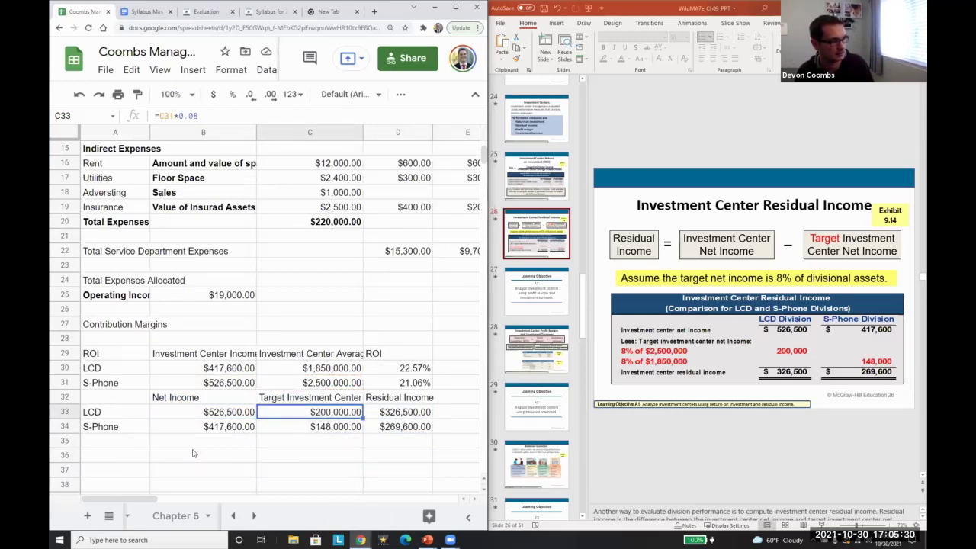
key(Right)
text(=B33-C33)
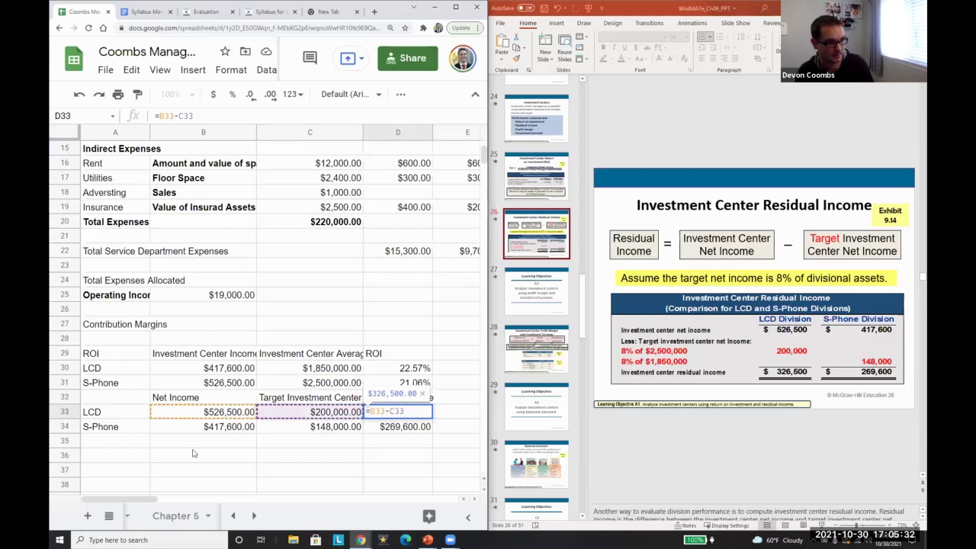
key(Return)
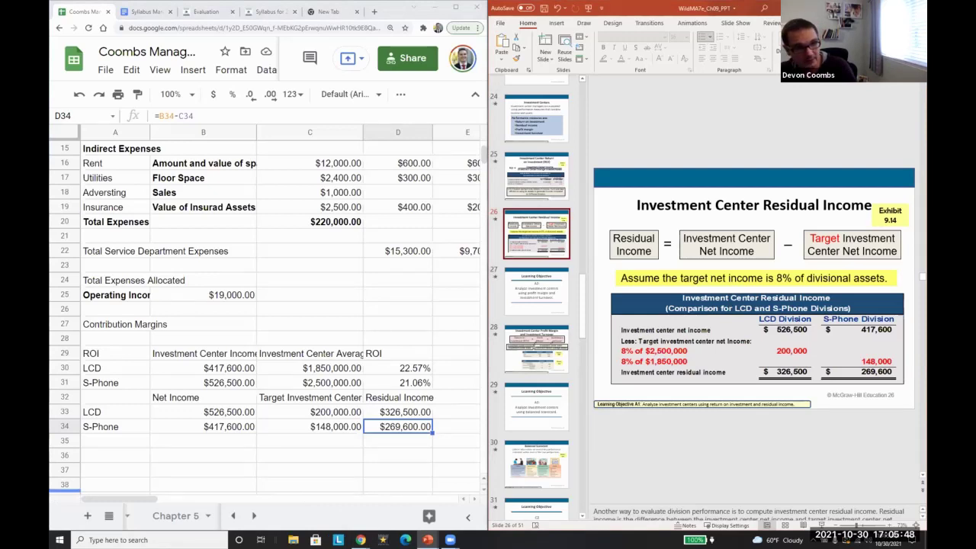
scroll(309, 469, down, 1)
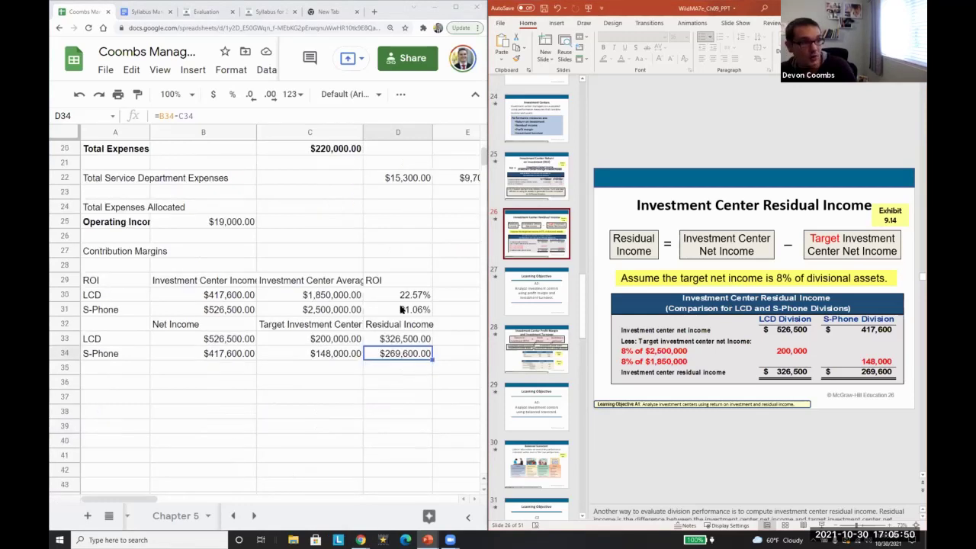
click(389, 343)
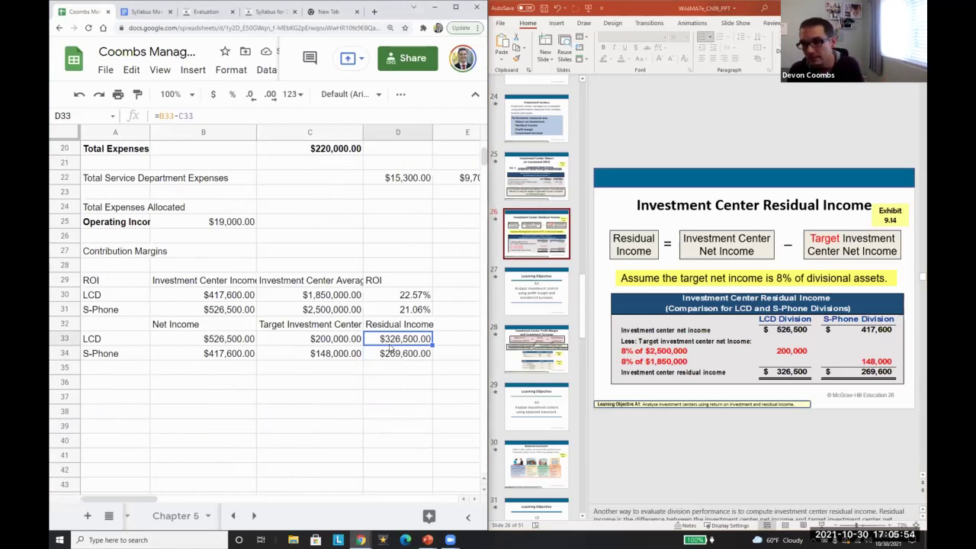
key(Left)
key(Left)
key(Left)
key(Down)
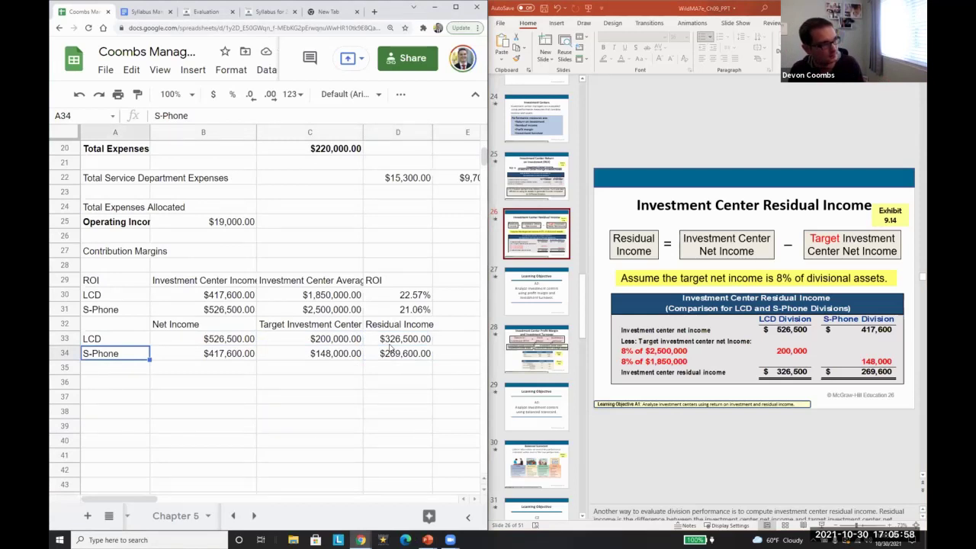
key(Down)
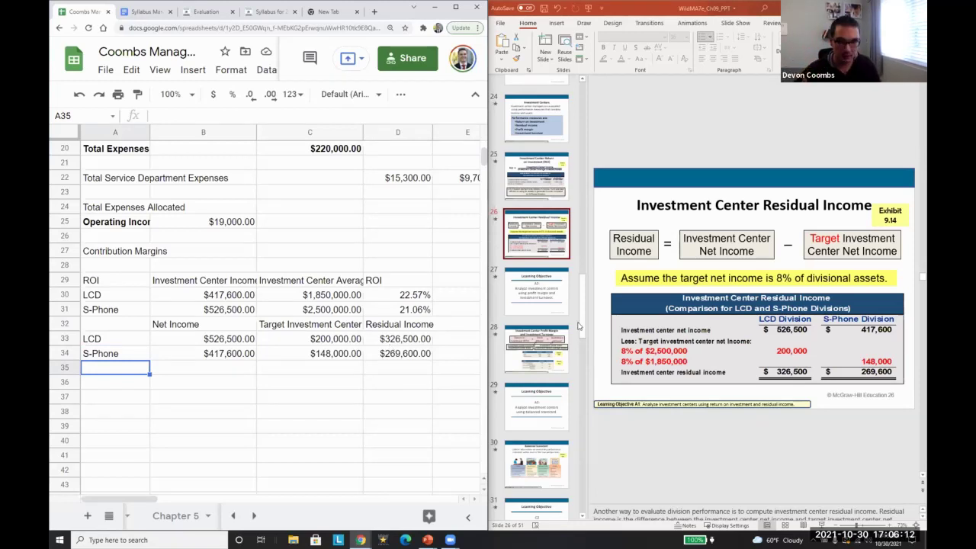
Go from the Learning Objective A2 slide to the Investment Center Profit Margin and Investment Turnover slide
click(538, 304)
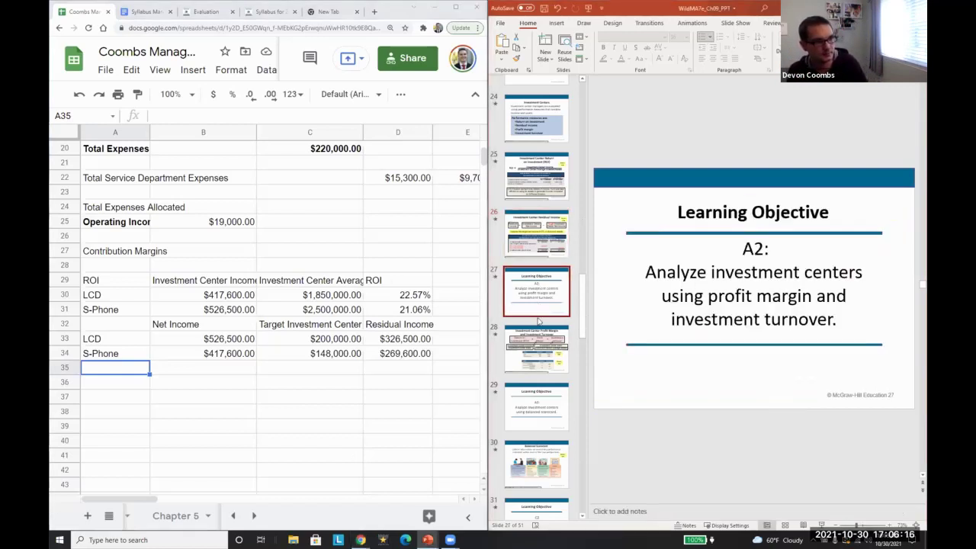
scroll(539, 322, down, 3)
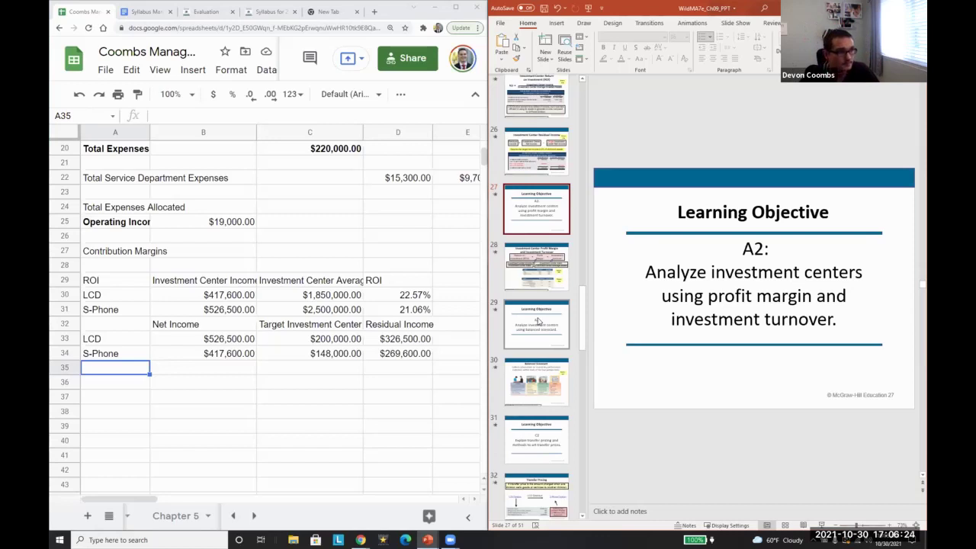
key(Down)
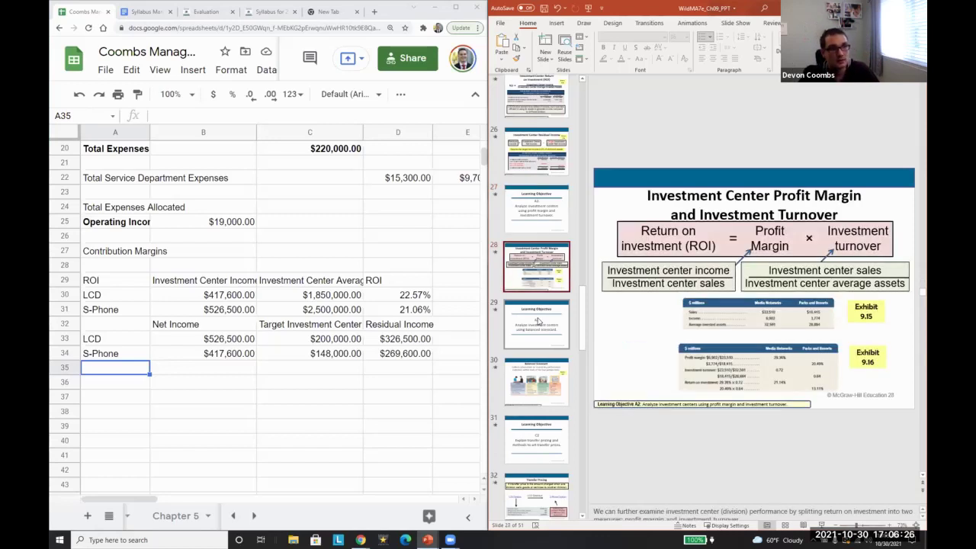
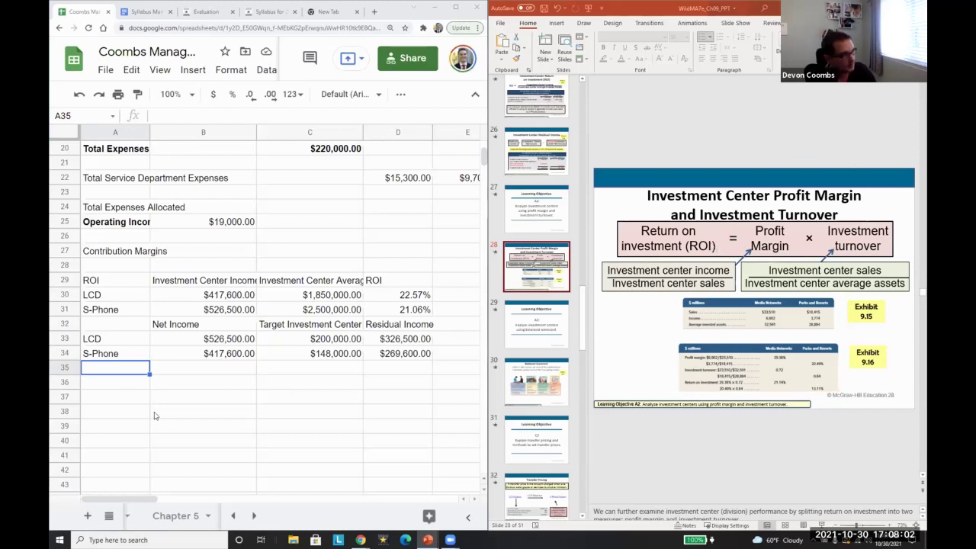
Enter the row labels Sales, Income and Average Invested Assets below the residual income table
click(115, 398)
key(Up)
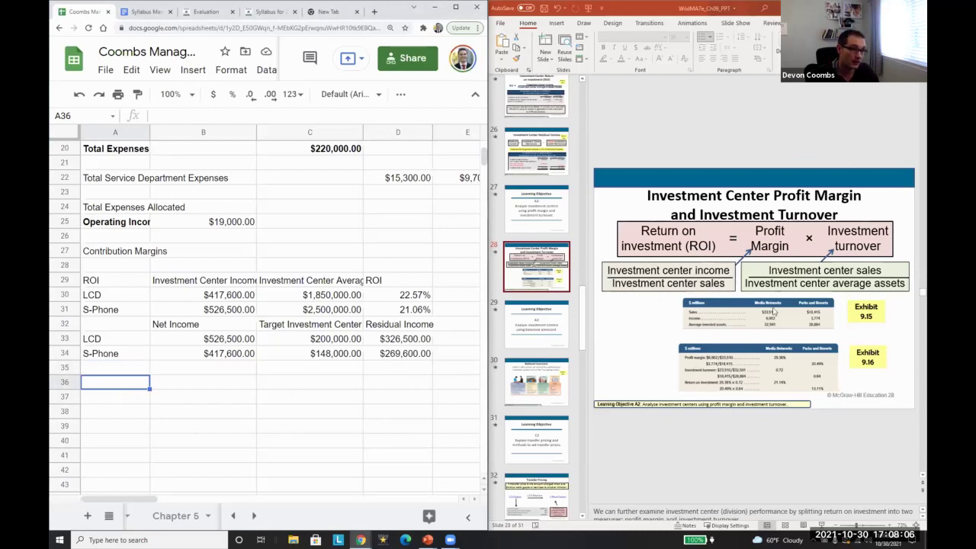
scroll(765, 336, down, 1)
scroll(765, 337, up, 3)
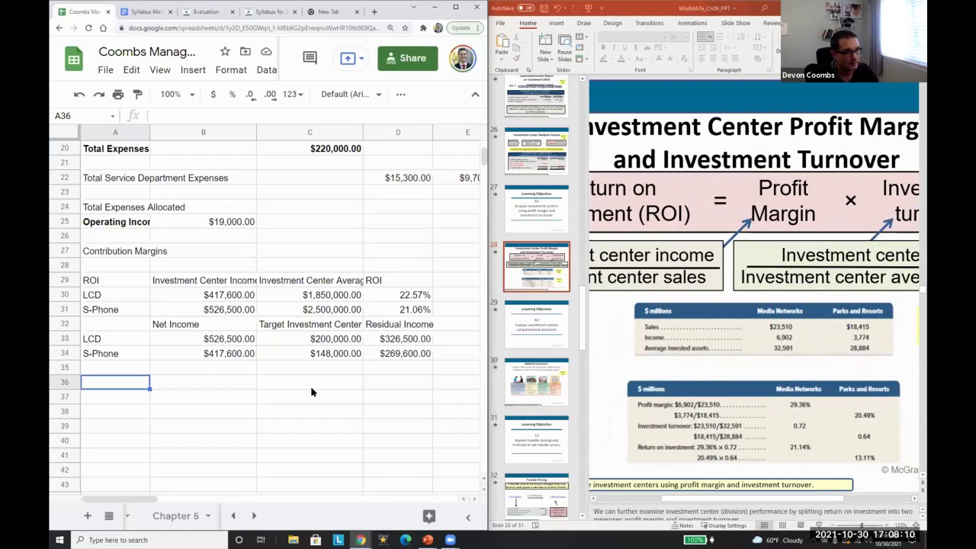
text(Sales)
key(Return)
text(Inceome A)
key(BackSpace)
key(BackSpace)
key(BackSpace)
key(BackSpace)
text(ome)
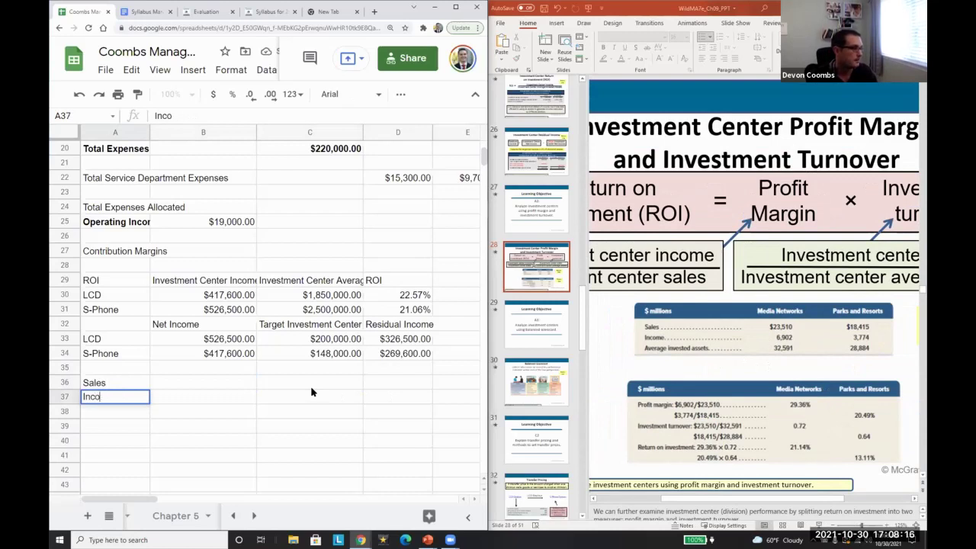
key(Return)
text(Average Ince)
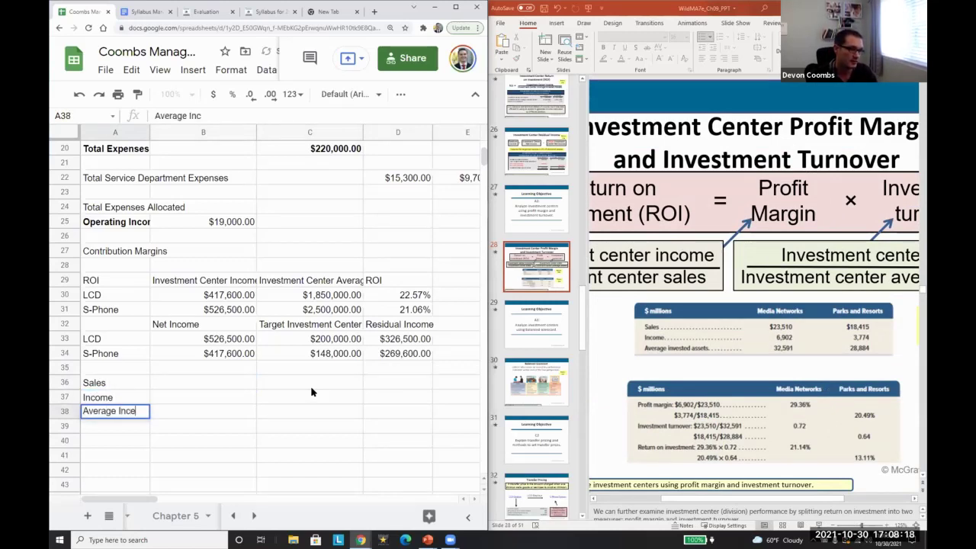
text(sted Assets)
key(Tab)
Add column headers Media Networks and Parks and Resorts
key(Up)
key(Up)
text(Media Networks)
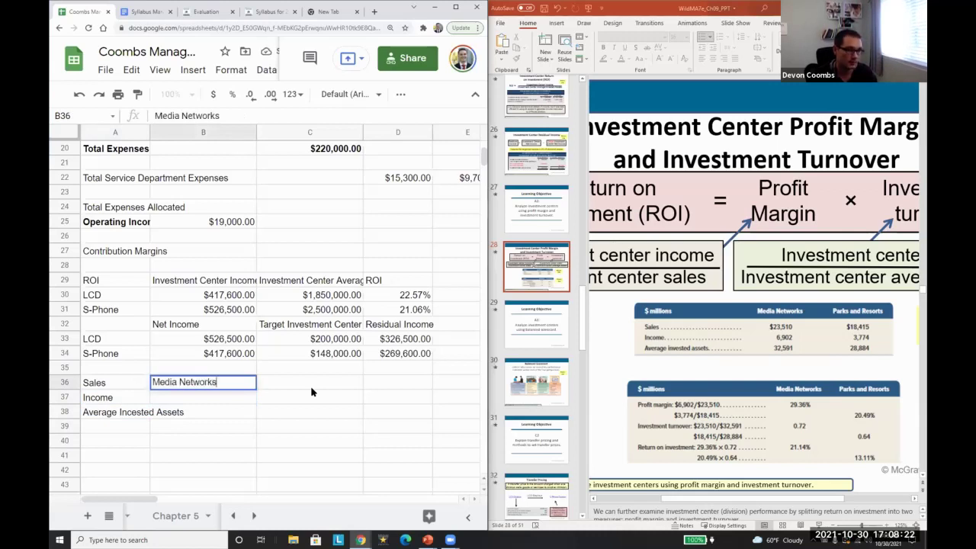
key(Tab)
text(Parks and R)
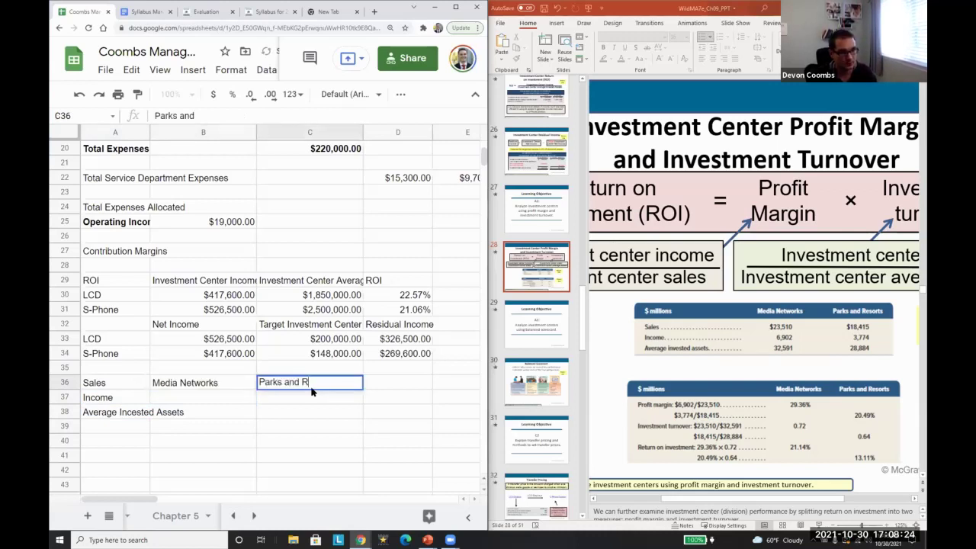
text(esorts)
key(Return)
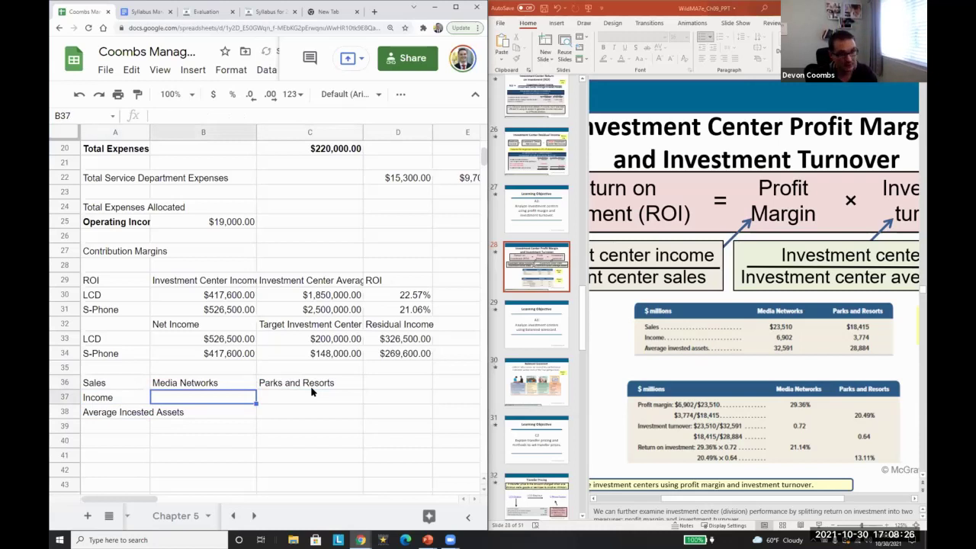
Enter Media Networks figures 23510, 6902, 32591 and Parks and Resorts figures 18415, 3774, 28884
text(23510)
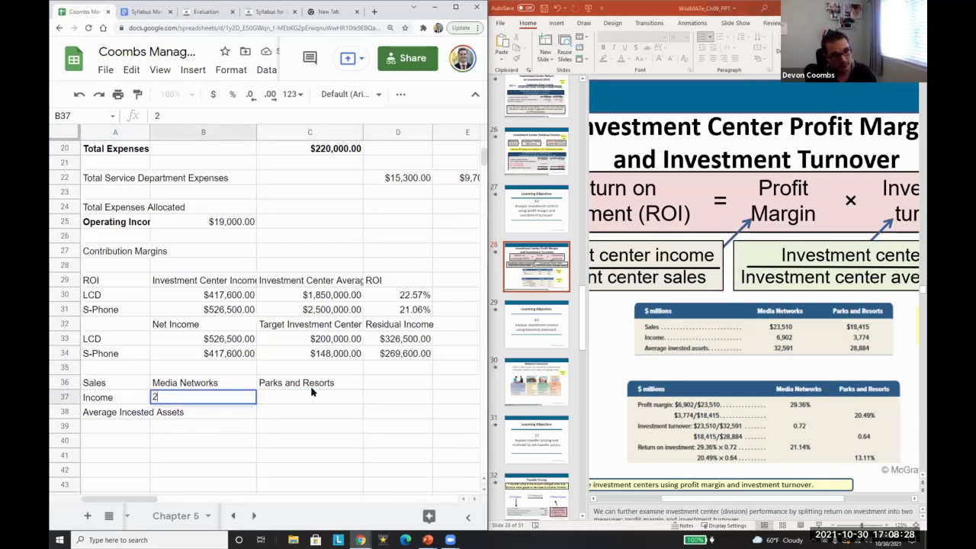
key(Return)
text(6902)
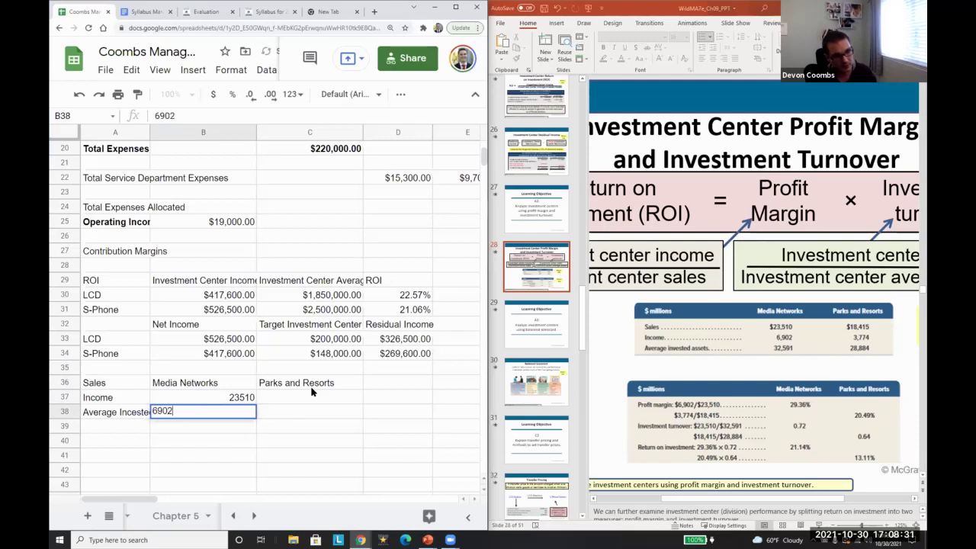
key(Return)
text(32591)
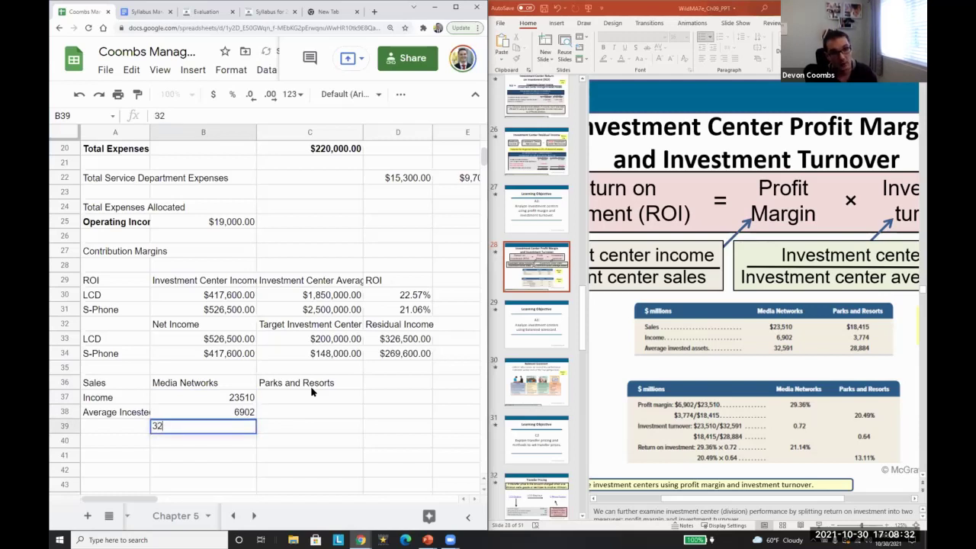
click(311, 393)
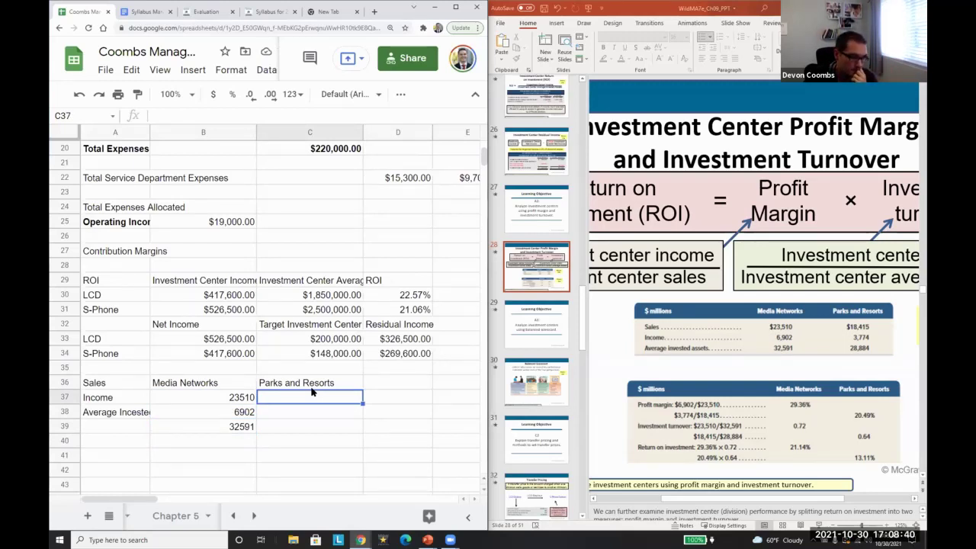
text(18415)
key(Return)
text(3774)
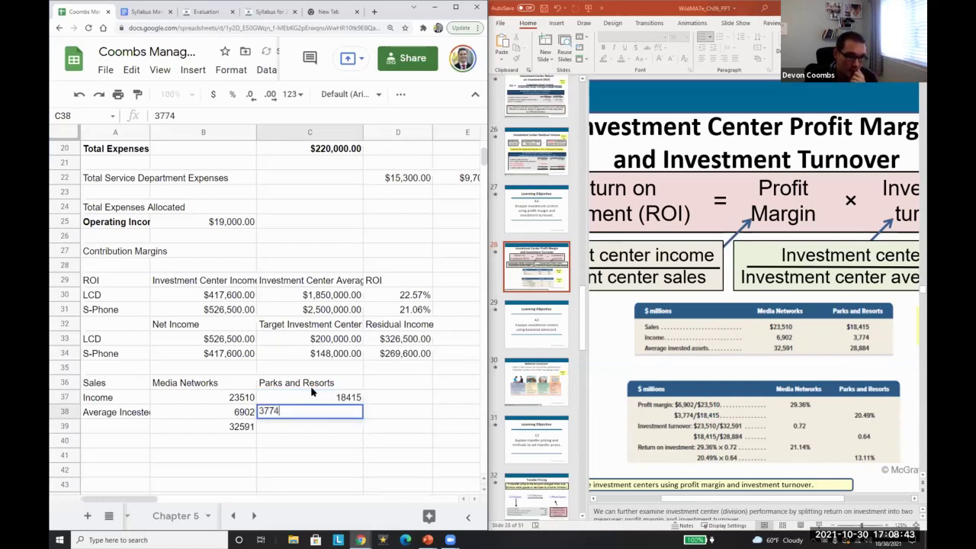
key(Return)
text(28884)
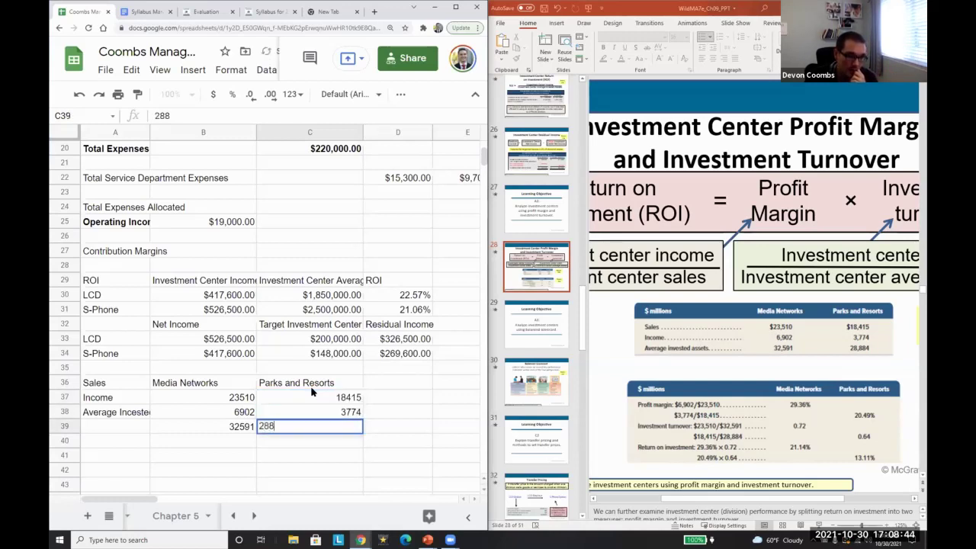
key(Return)
Correct the misspelled label to 'Average Invested Assets'
key(Left)
key(Left)
key(Down)
key(Down)
key(Up)
key(Up)
key(Up)
key(Up)
key(Return)
key(ctrl+shift+Left)
key(ctrl+shift+Left)
text(Inv)
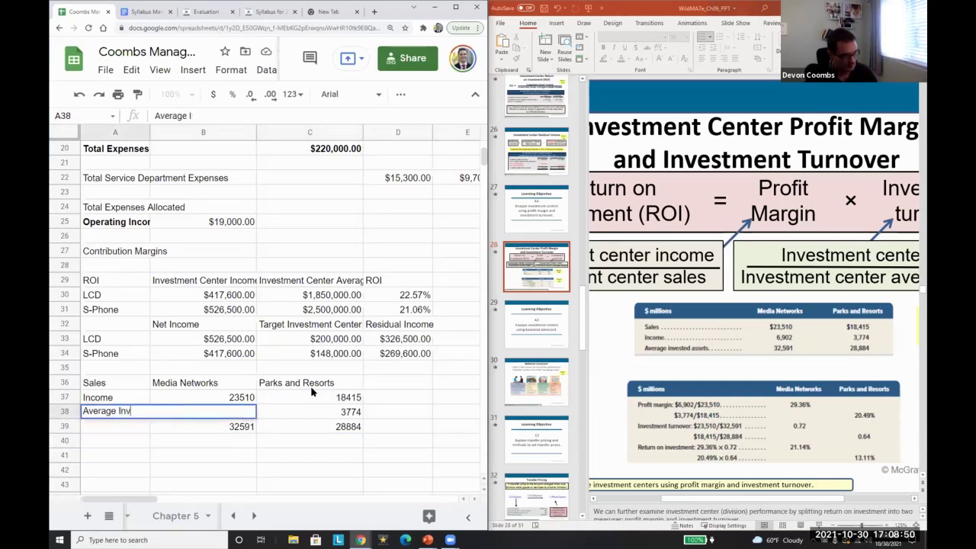
text(ested Assets)
key(Return)
Move the three row labels into A37:A39 beside their figures
key(Up)
key(shift+Up)
key(shift+Up)
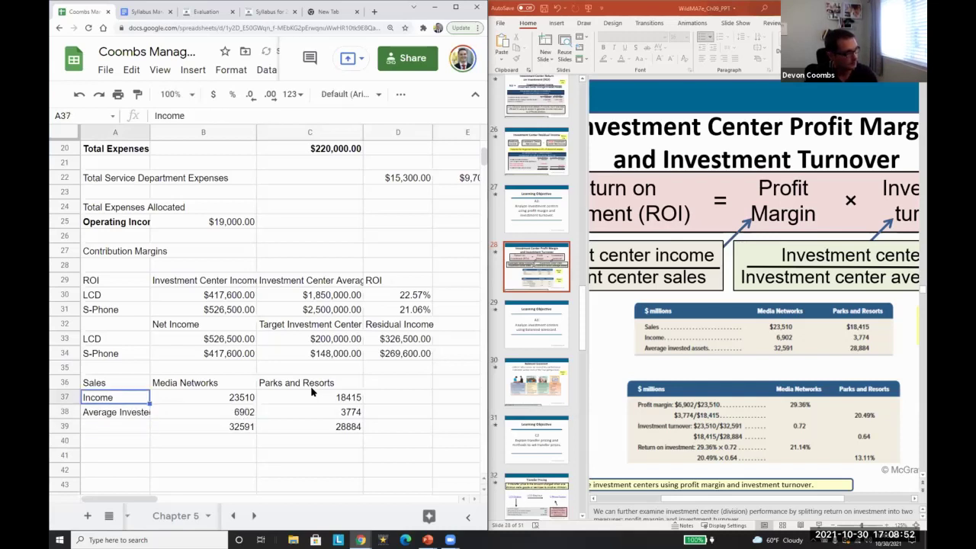
key(ctrl+c)
key(ctrl+v)
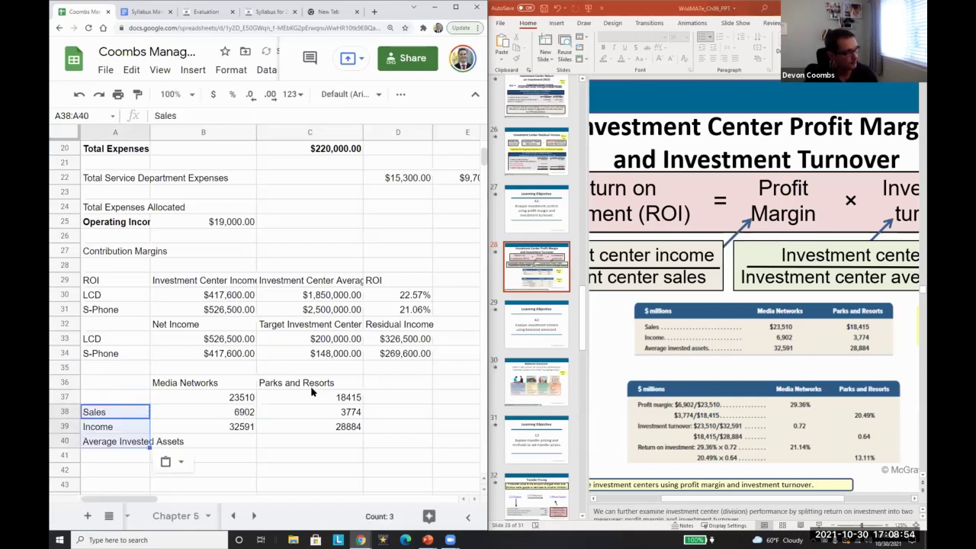
key(ctrl+z)
key(Right)
key(Left)
key(Up)
key(shift+Down)
key(shift+Down)
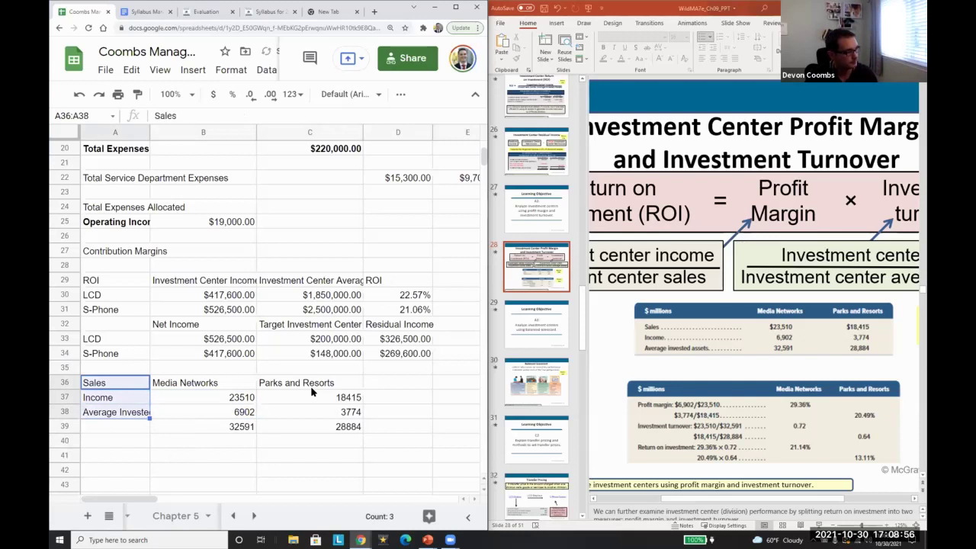
key(ctrl+x)
Format the figures in B37:C39 as currency
key(Down)
key(ctrl+v)
key(Right)
key(shift+Right)
key(shift+Down)
key(shift+Down)
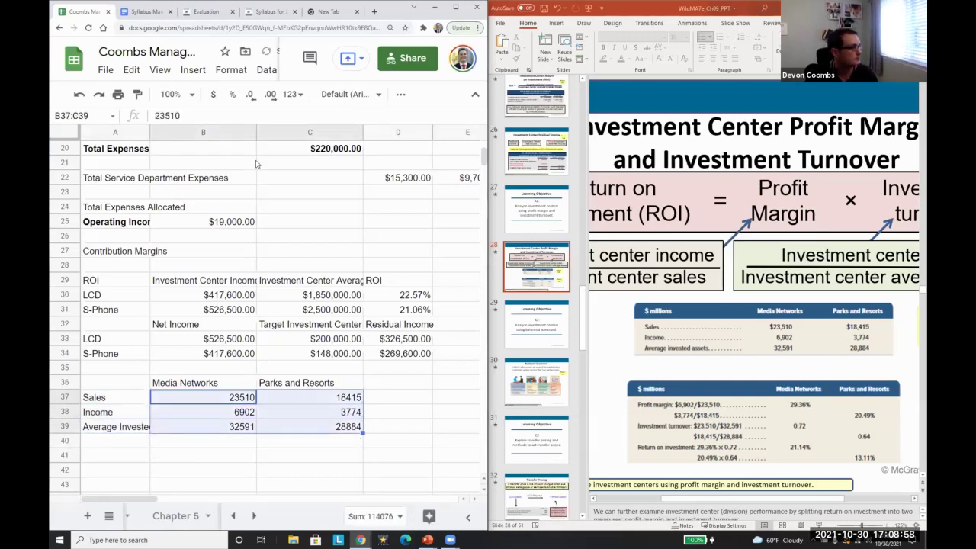
click(213, 94)
key(Left)
key(Down)
key(Down)
key(Down)
key(Down)
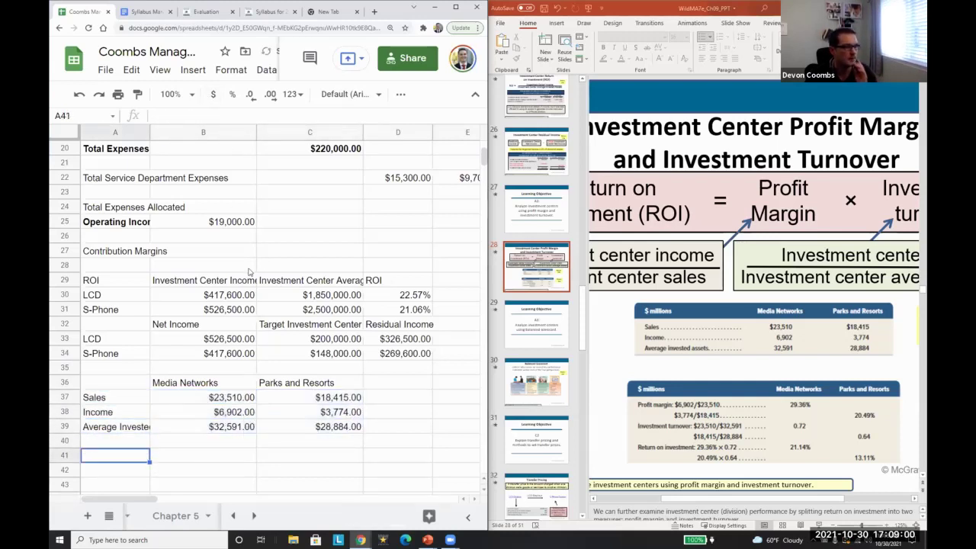
Label cell A41 'Profit Margin', fixing the typo
text(Profit Margine)
key(Return)
key(Up)
key(F2)
key(BackSpace)
key(Tab)
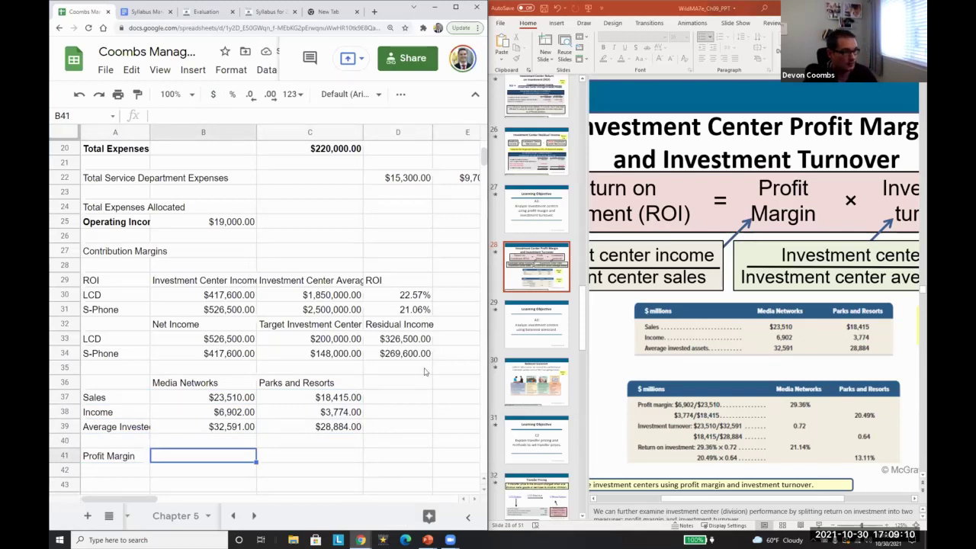
Enter =B38/B37 in B41 and format it as a percentage (29.36%)
text(=)
key(Up)
key(Up)
key(Up)
key(Up)
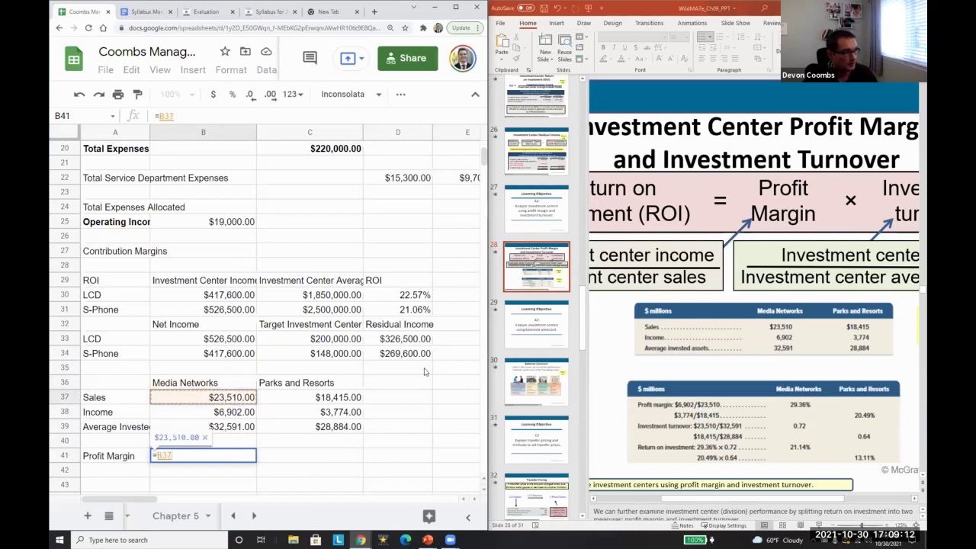
key(Down)
text(/)
key(Up)
key(Up)
key(Up)
key(Up)
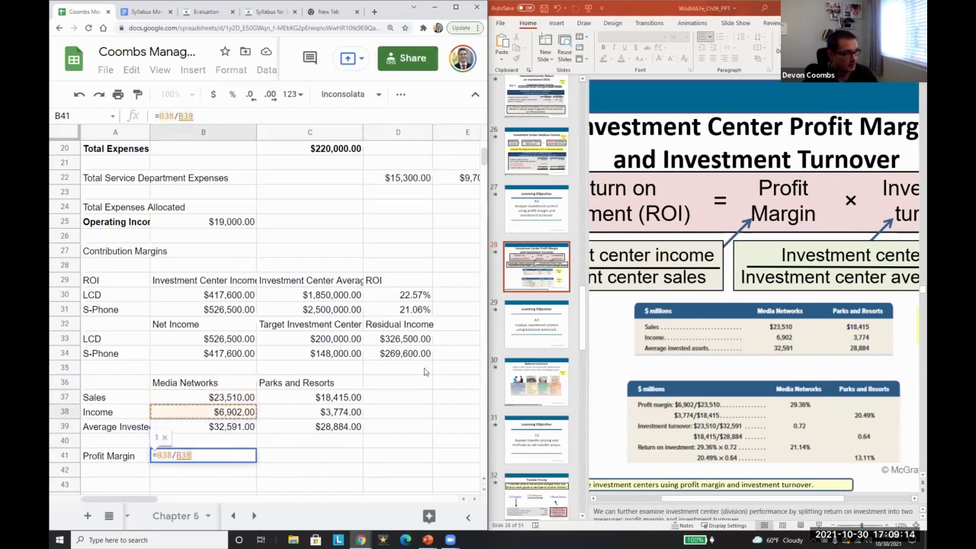
key(Return)
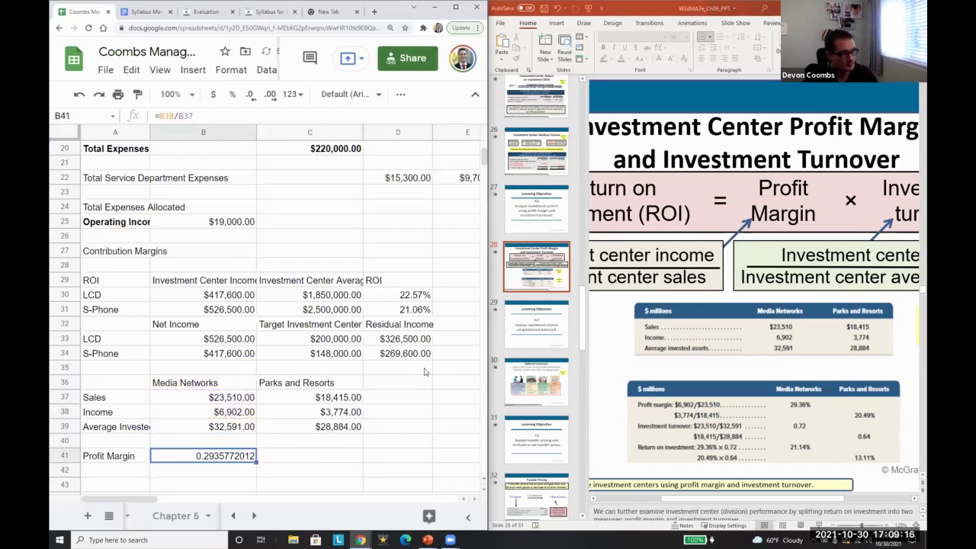
click(233, 94)
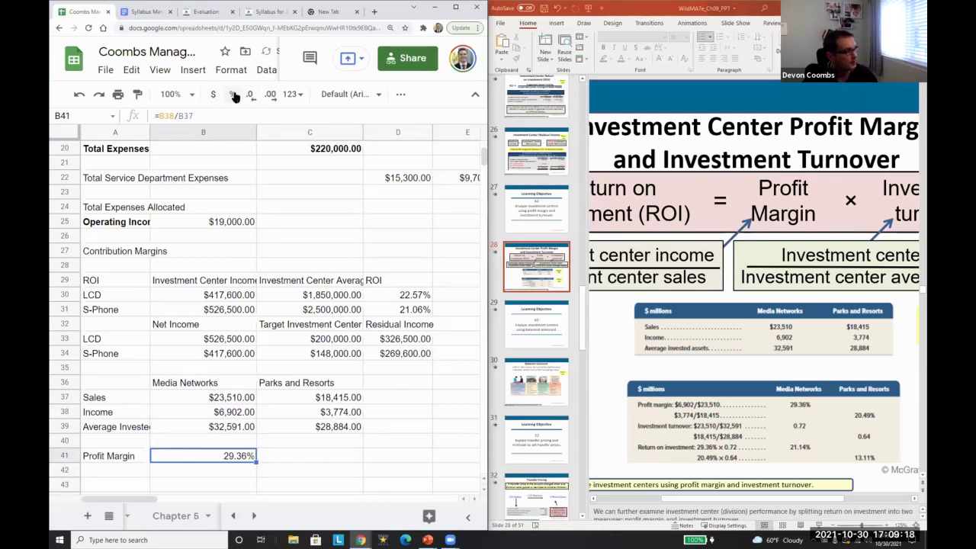
Copy the margin formula into C41 for Parks and Resorts (20.49%)
key(Right)
key(Left)
key(ctrl+c)
key(Right)
key(ctrl+v)
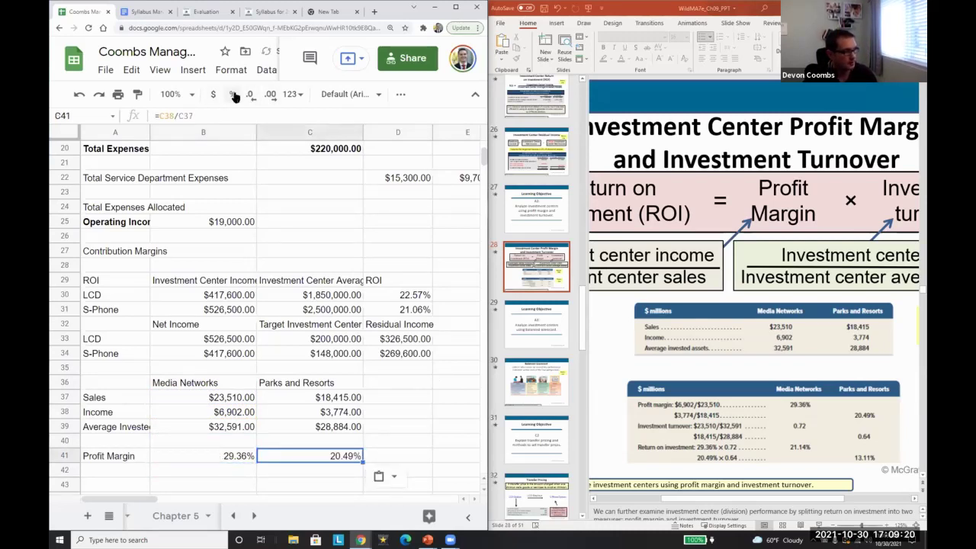
key(Return)
key(Home)
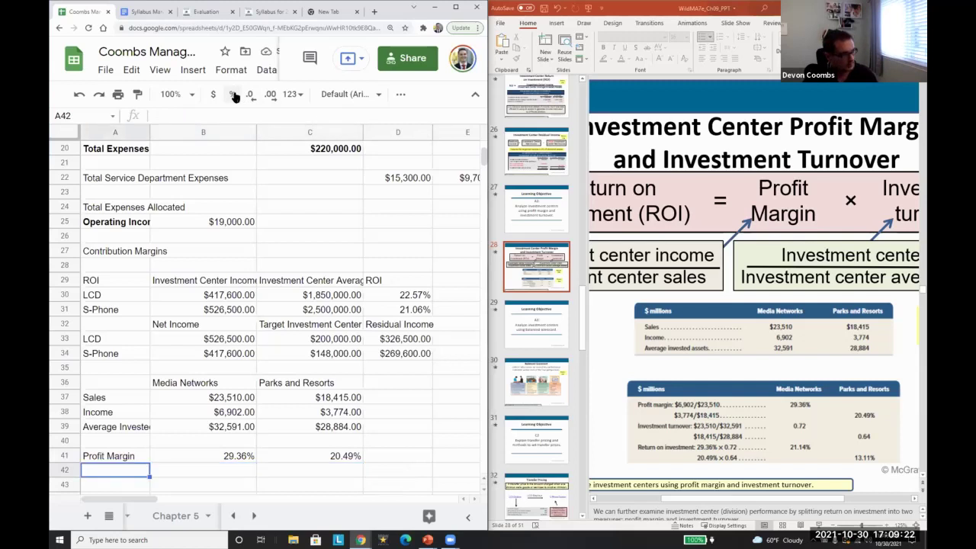
Add an Investment Turnover row with =B37/B39 in B42
text(Investment T)
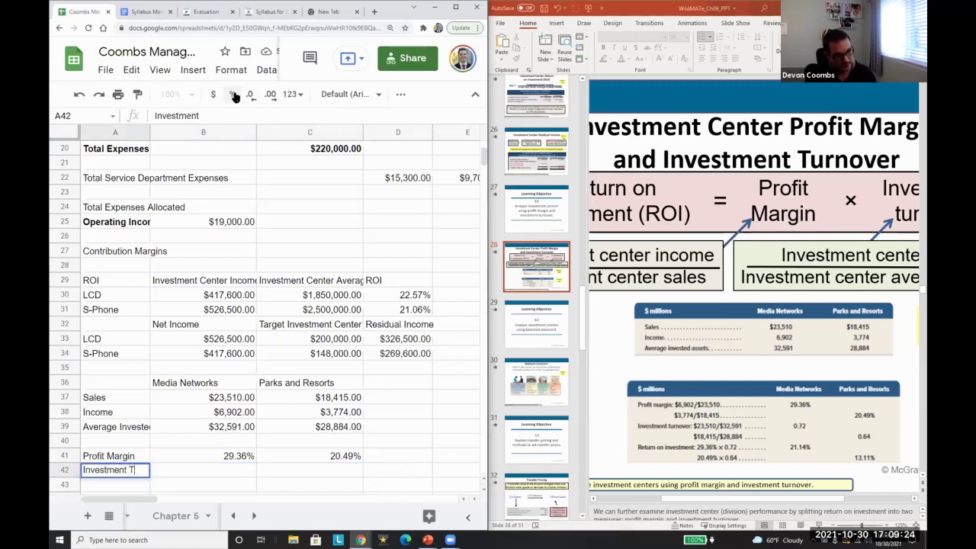
text(urnover)
key(Tab)
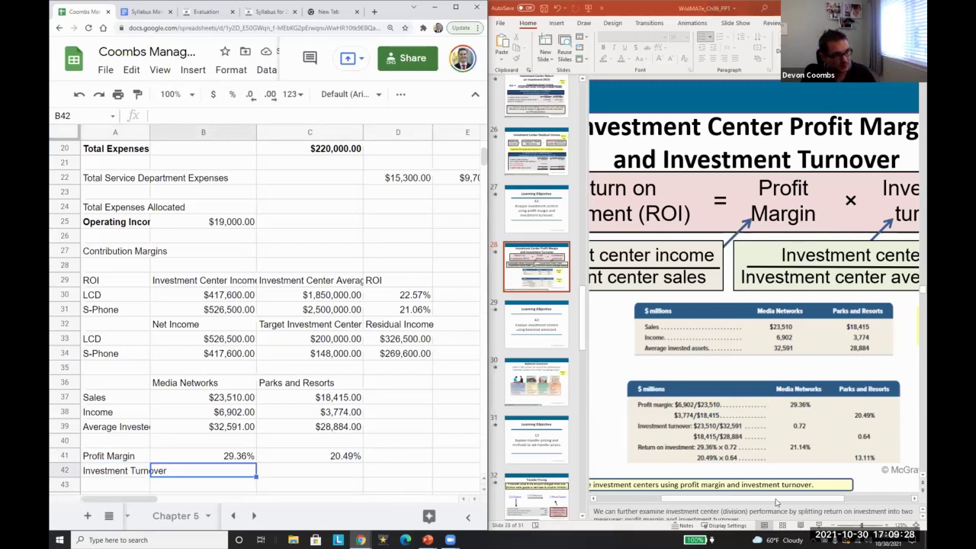
text(=)
key(Up)
key(Up)
key(Up)
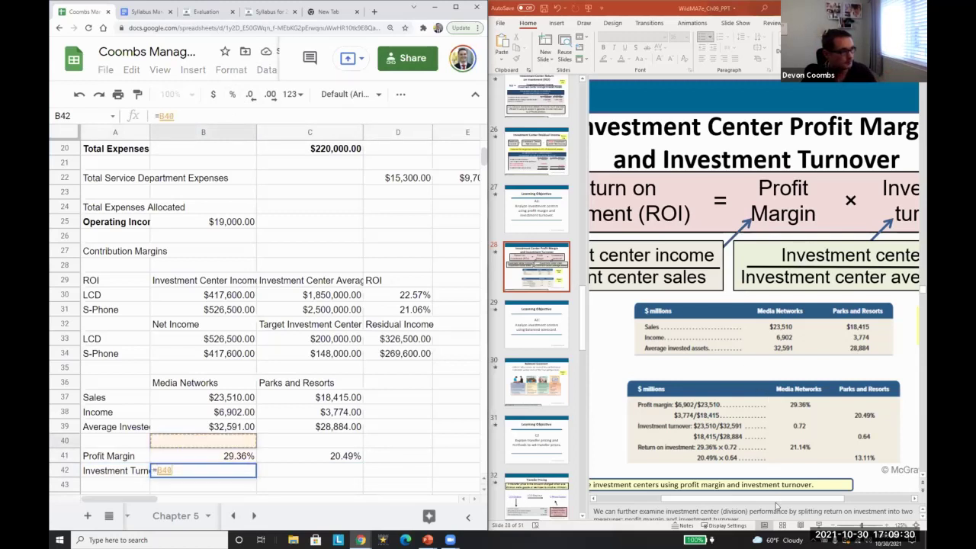
key(Up)
key(Up)
text(/)
key(Up)
key(Up)
key(Up)
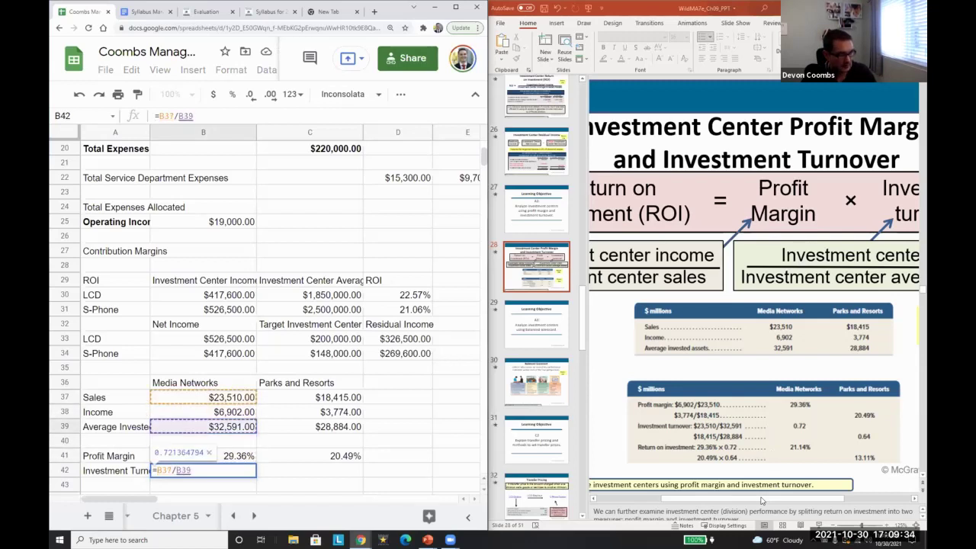
key(Return)
key(Up)
Copy the turnover formula into C42, giving 0.72 and 0.64
key(ctrl+c)
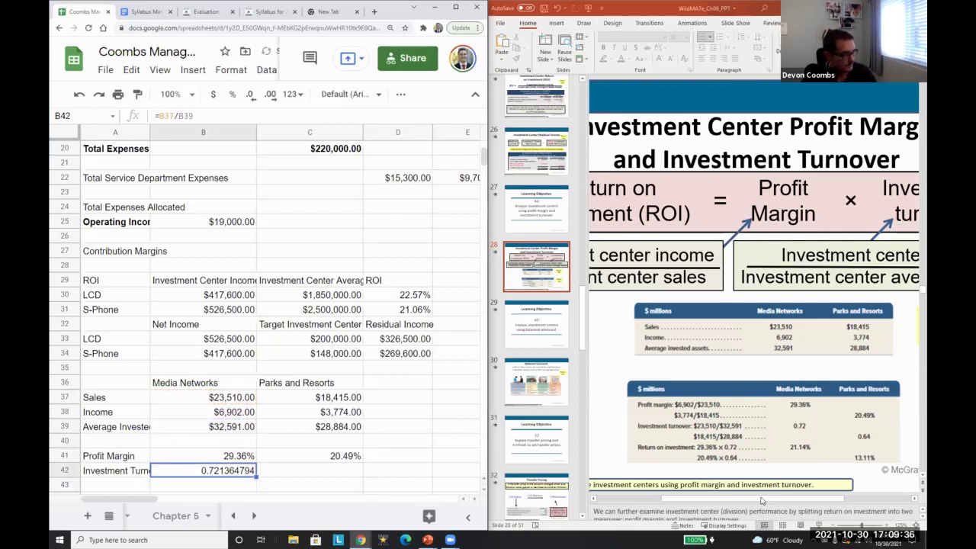
key(Right)
key(ctrl+v)
key(Left)
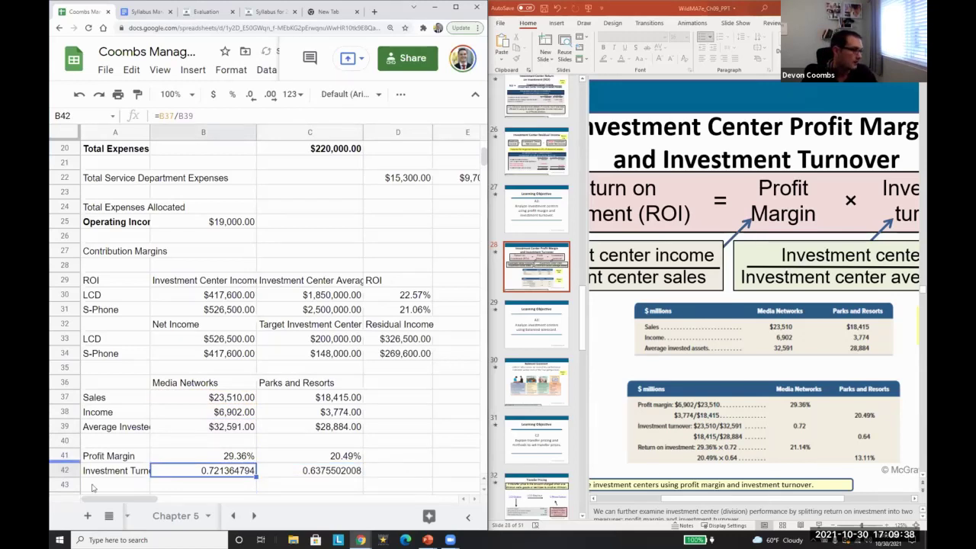
scroll(100, 454, down, 1)
key(shift+Right)
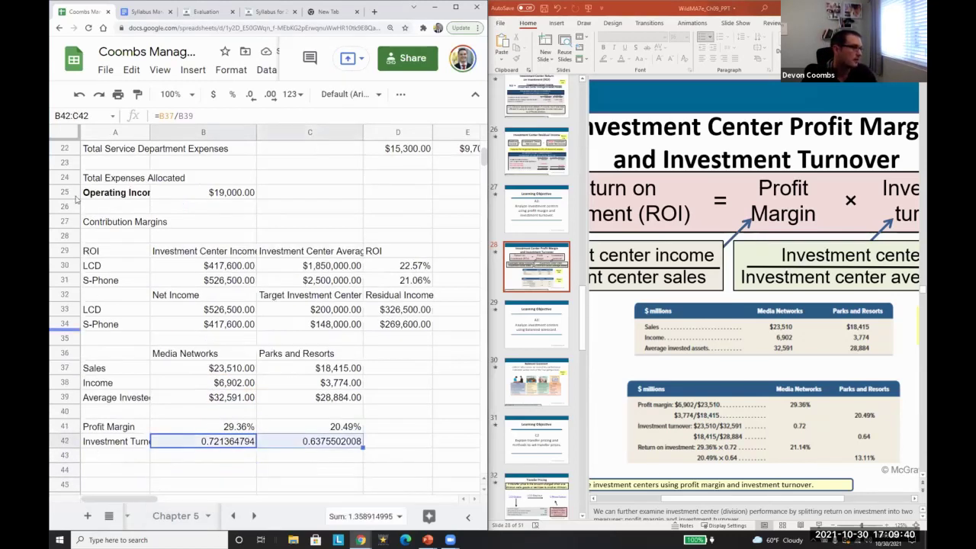
Label A43 'Return on Investment' and enter =B41*B42 in B43
key(Down)
key(Left)
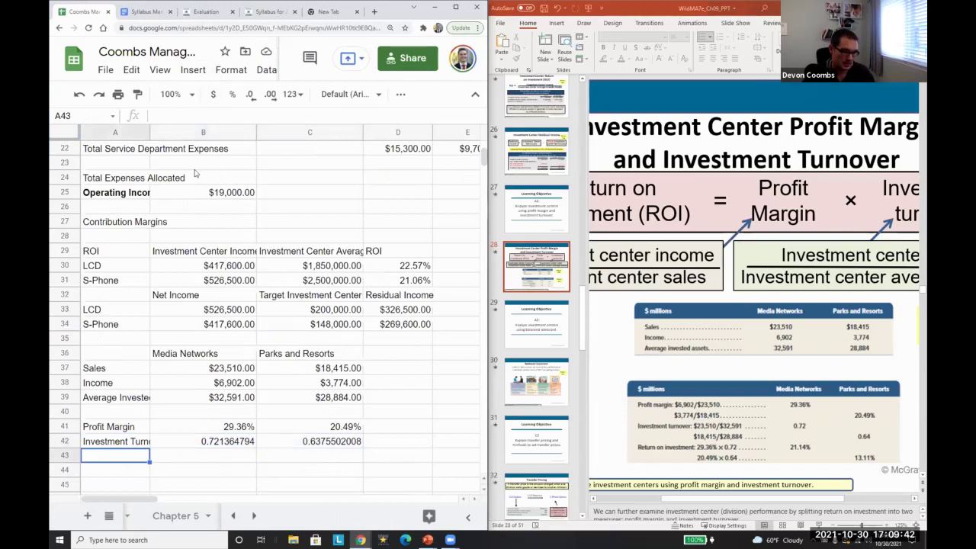
text(Return on Inve)
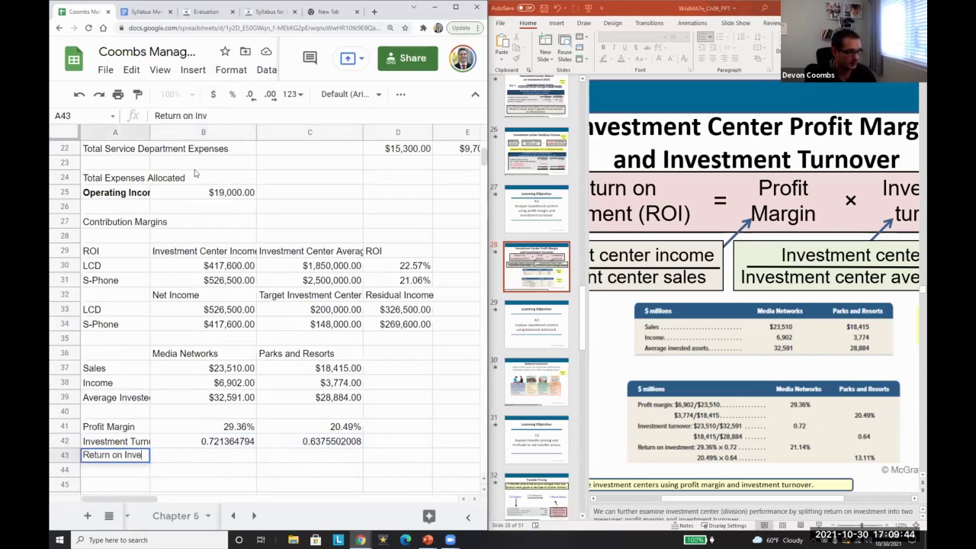
text(stment)
key(Return)
key(Up)
key(Right)
text(=B41*B42)
key(Return)
Fill the ROI formula into C43 and show both as percentages (21.18%, 13.07%)
key(Up)
key(shift+Right)
key(ctrl+r)
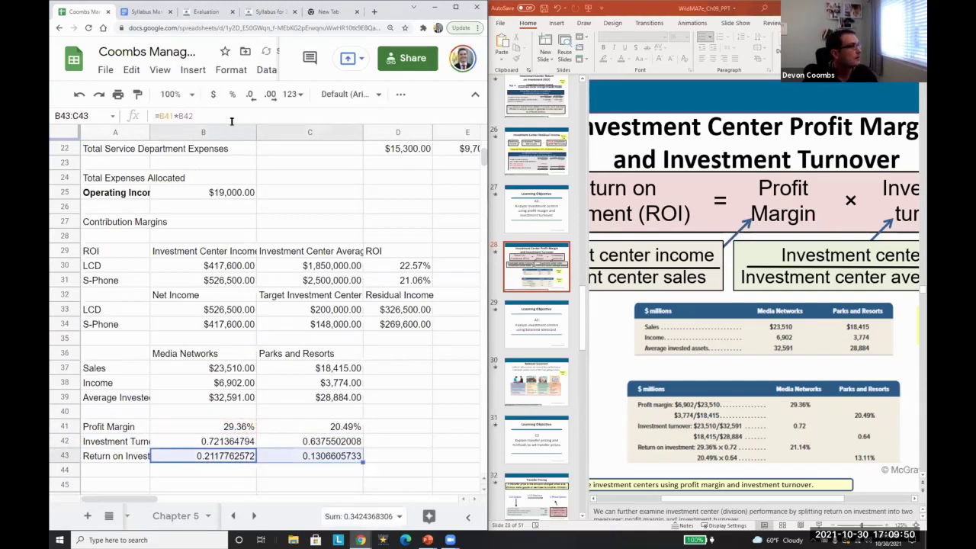
click(233, 94)
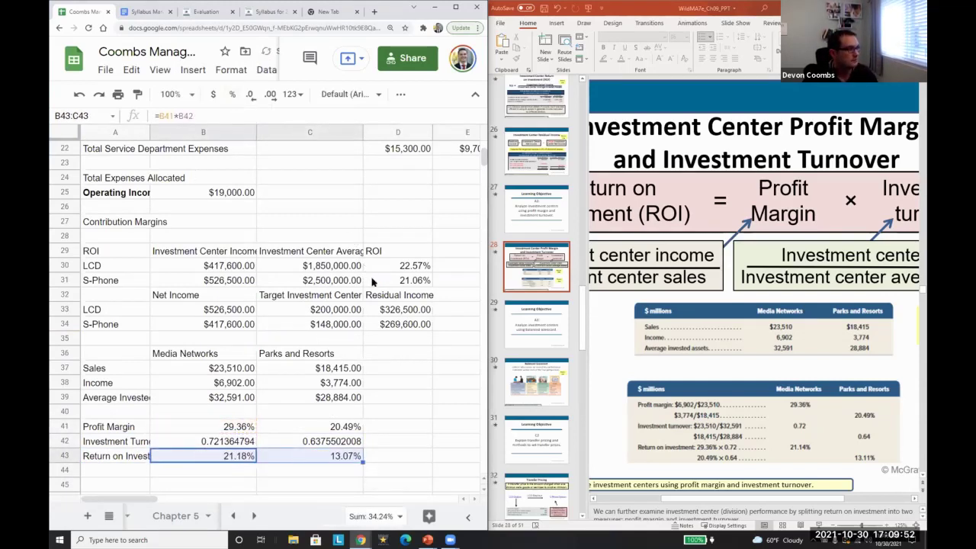
key(Down)
key(Left)
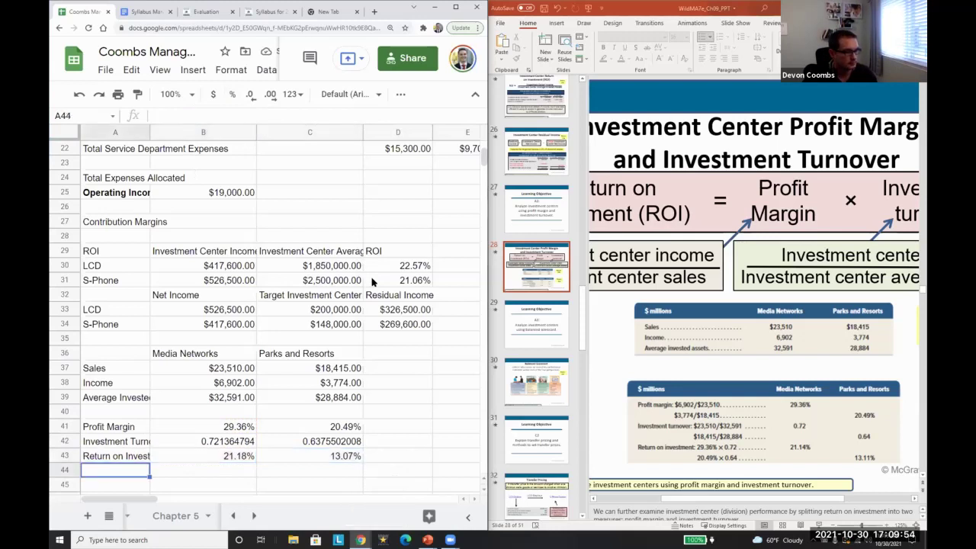
key(Down)
key(Down)
key(Up)
key(Up)
key(Up)
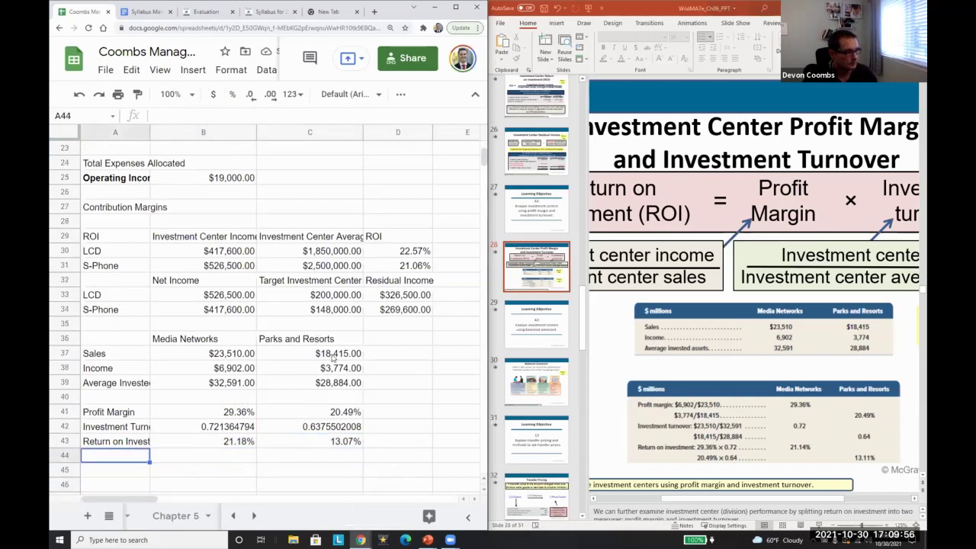
key(Right)
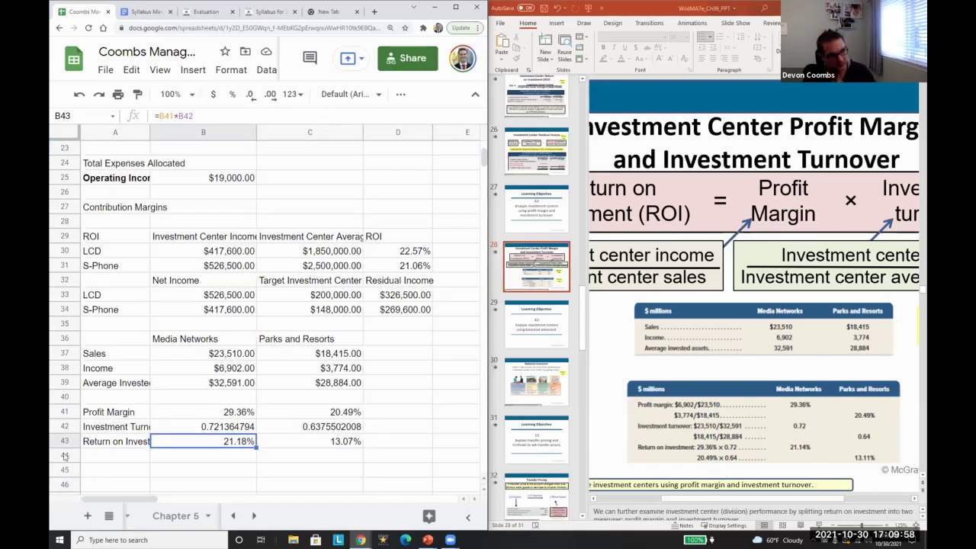
Copy the 'Return on Investment' label into A44
key(Down)
click(131, 451)
key(Up)
key(ctrl+c)
key(Down)
key(ctrl+v)
key(Right)
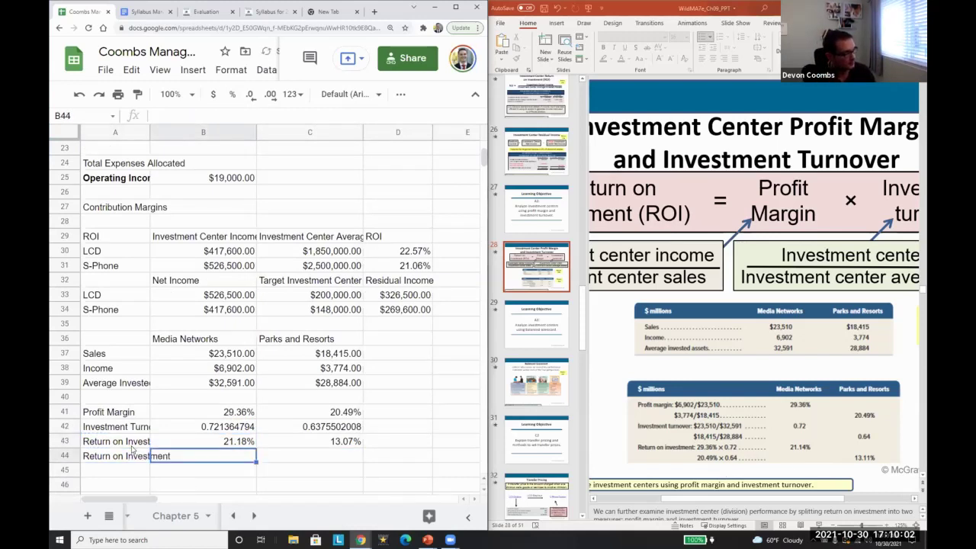
Point out the income, average invested assets and ROI figures used for the alternate formula
click(211, 233)
click(277, 237)
click(278, 261)
click(218, 441)
Enter =B38/B39 in B44 to divide income by average invested assets
click(244, 456)
text(=)
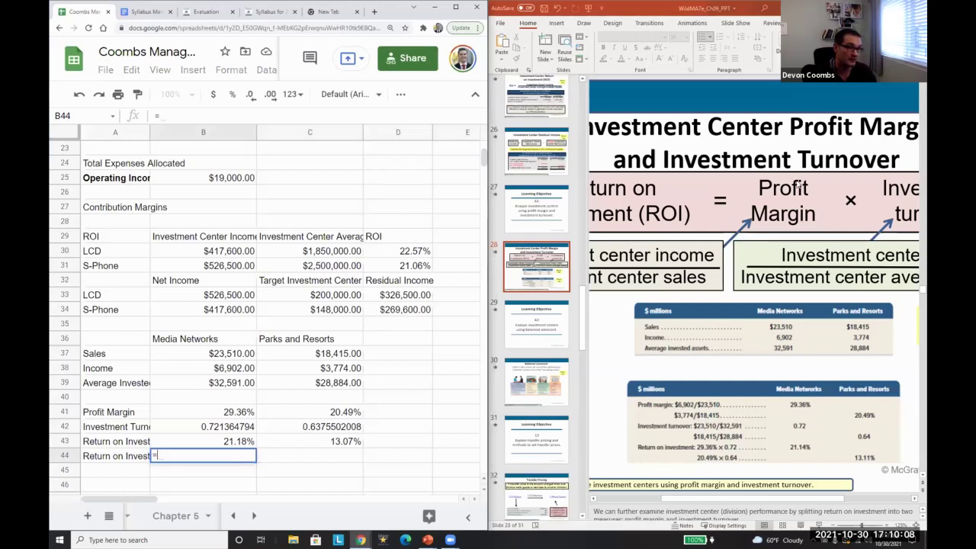
click(210, 368)
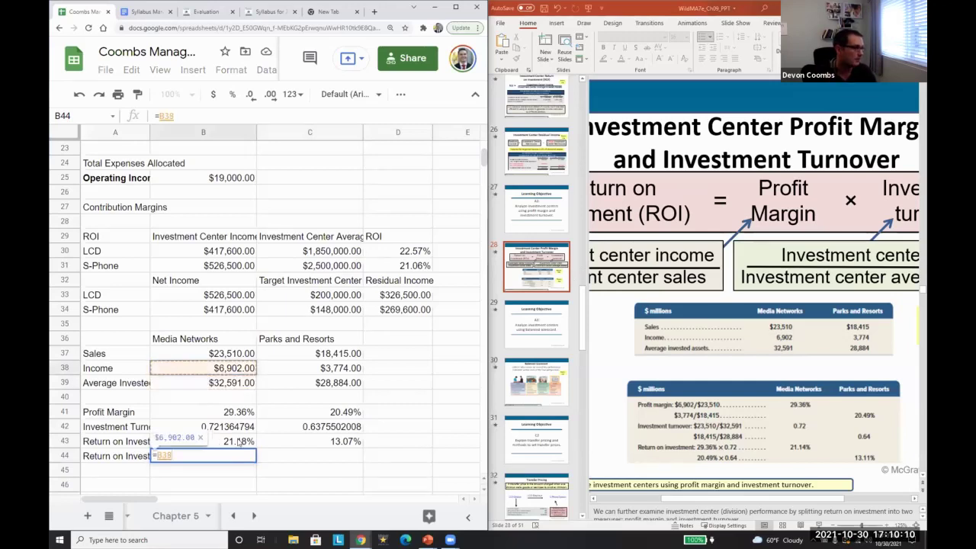
key(Down)
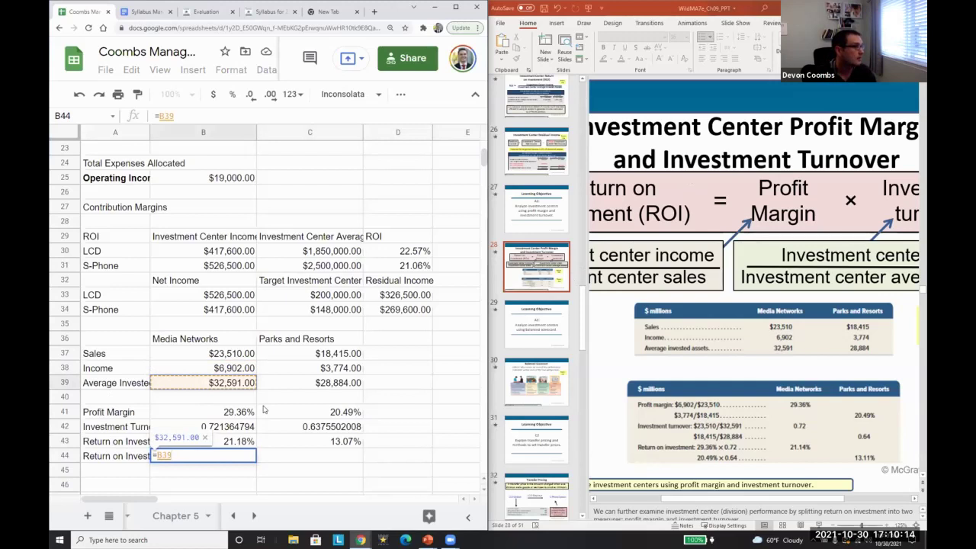
key(Up)
key(Down)
key(Up)
text(/)
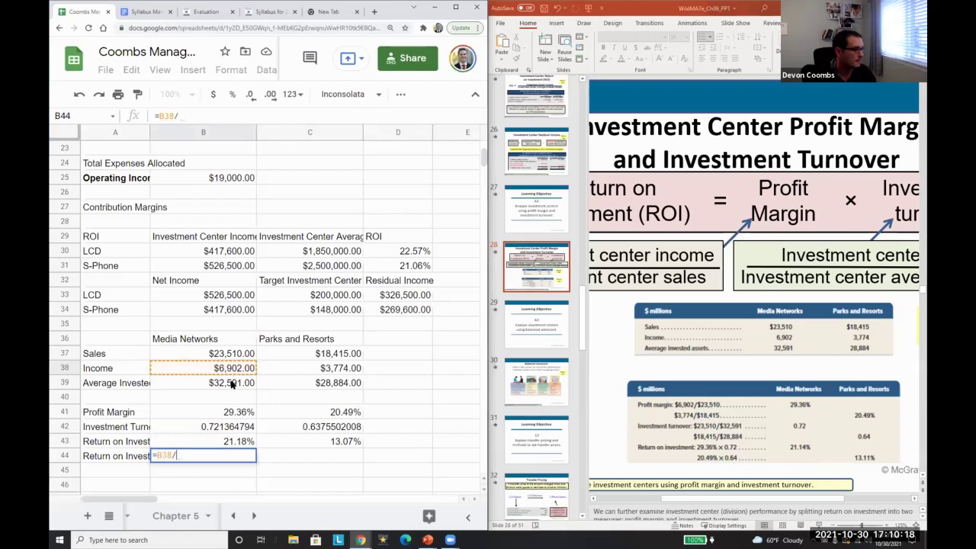
click(230, 383)
key(Return)
Format B44 as a percentage, fill it into C44, and compare with row 43
key(Up)
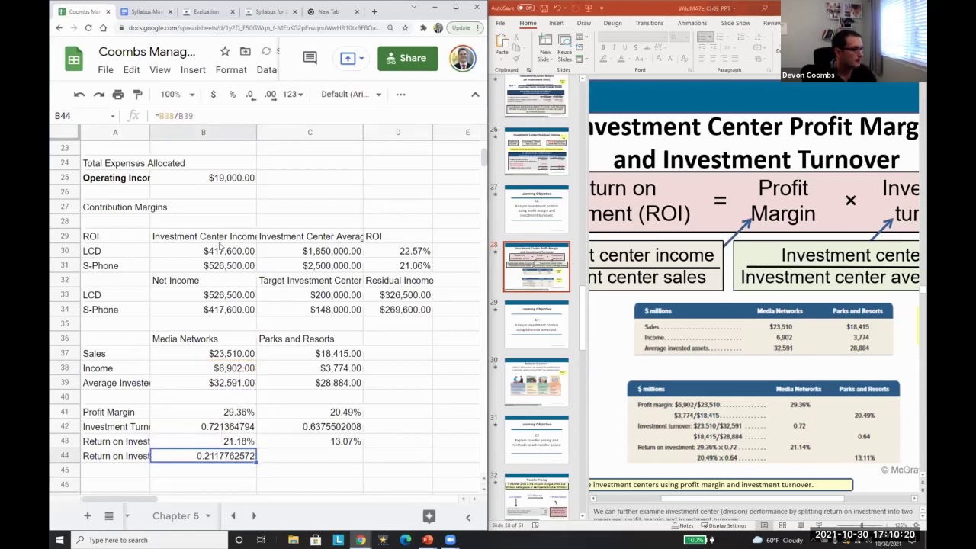
click(235, 93)
key(shift+Right)
key(ctrl+r)
key(Up)
key(Down)
key(Up)
key(Up)
key(Up)
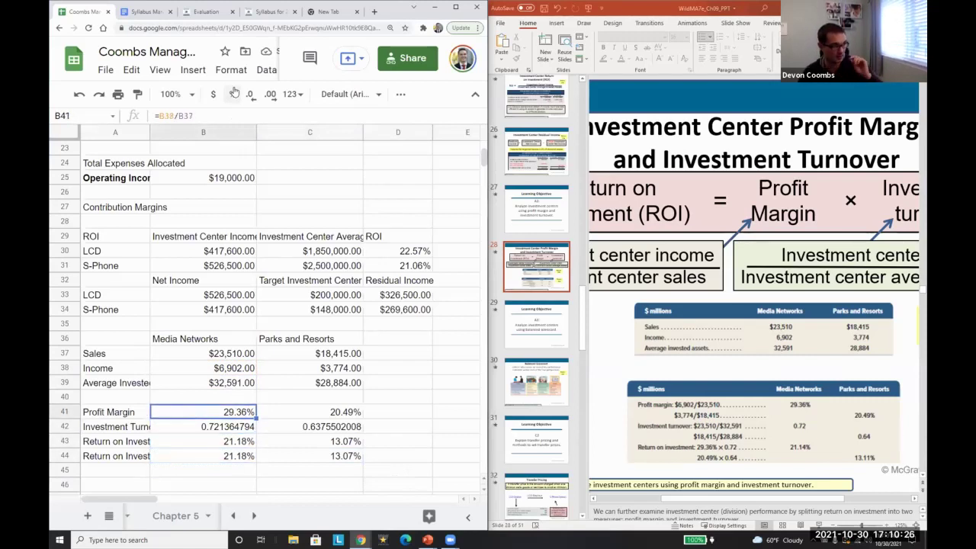
key(Down)
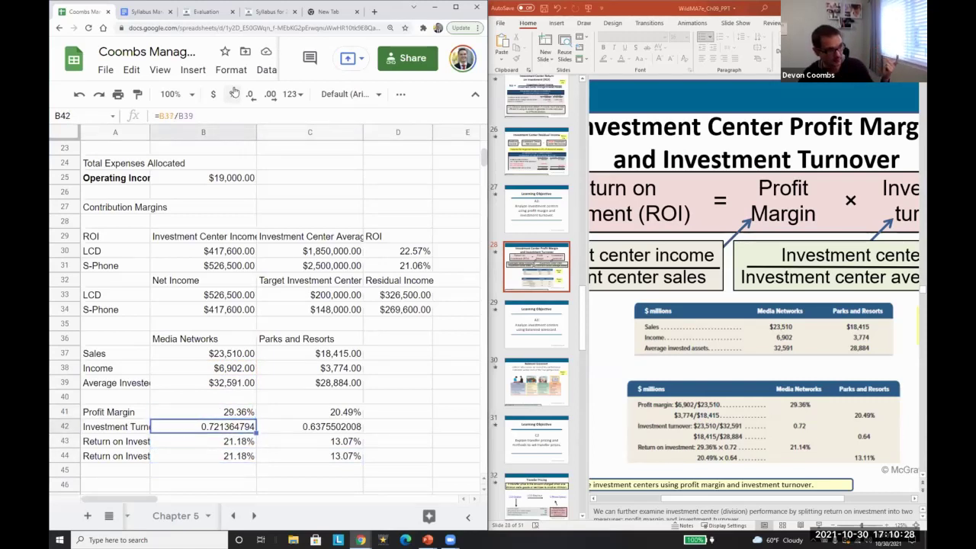
key(Left)
key(Down)
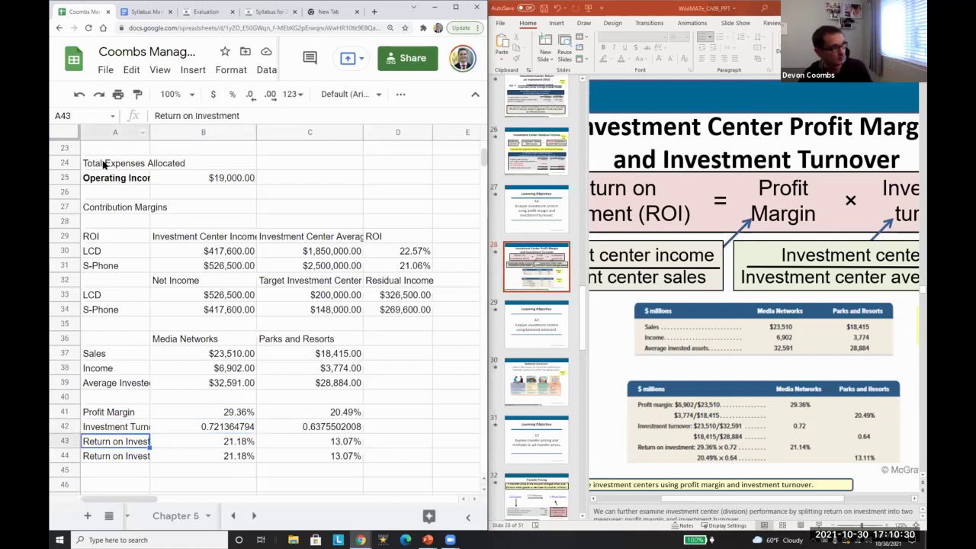
Autofit column A so the ROI labels show in full, then review the Media Networks figures
key(Down)
double_click(151, 133)
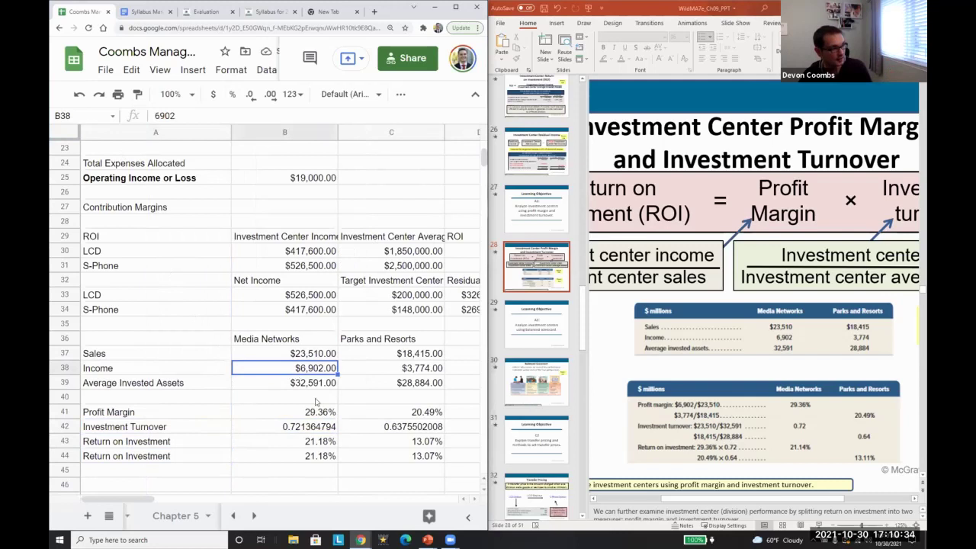
click(309, 355)
key(Down)
key(Down)
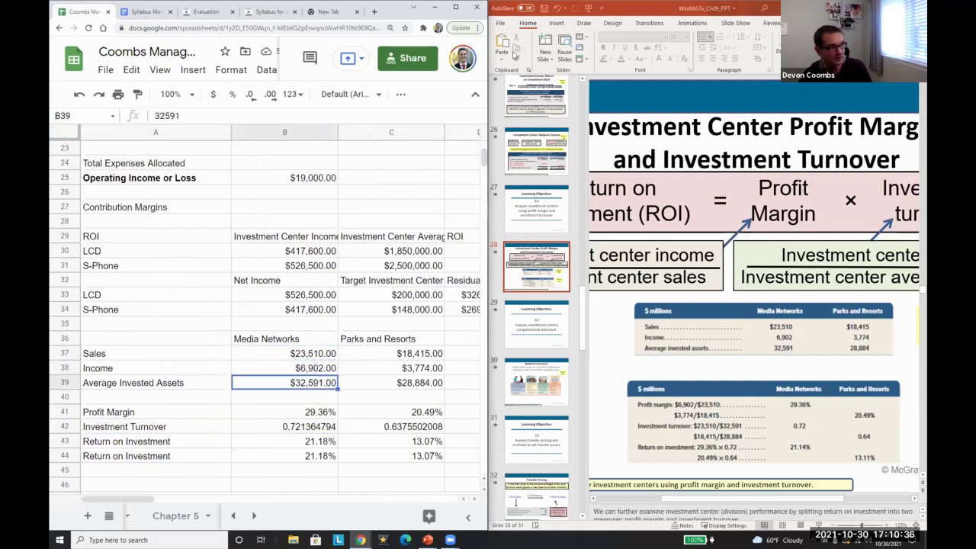
click(456, 7)
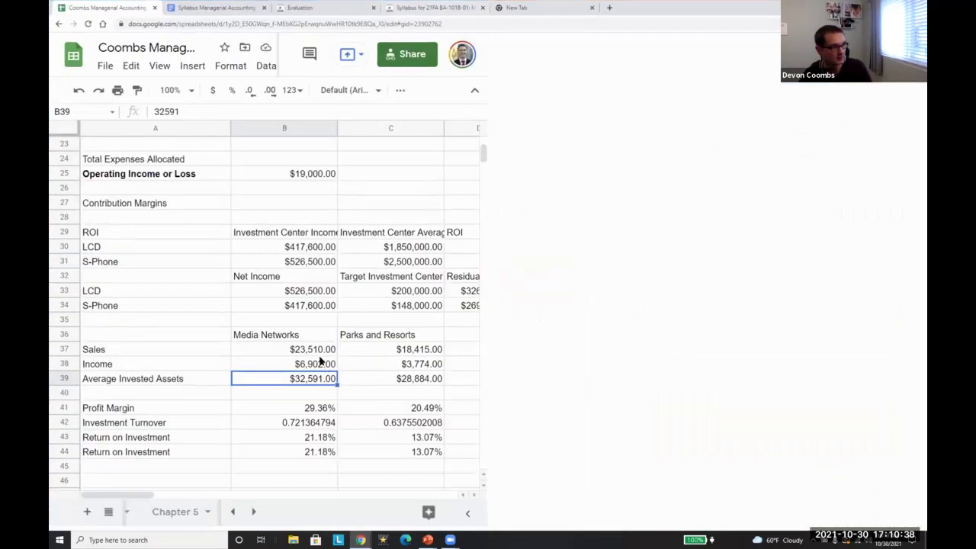
key(Down)
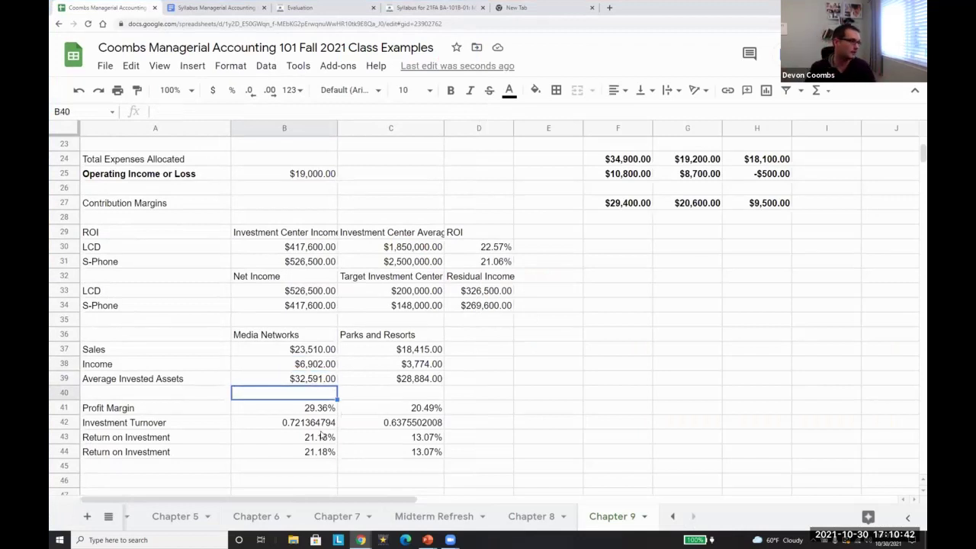
click(137, 435)
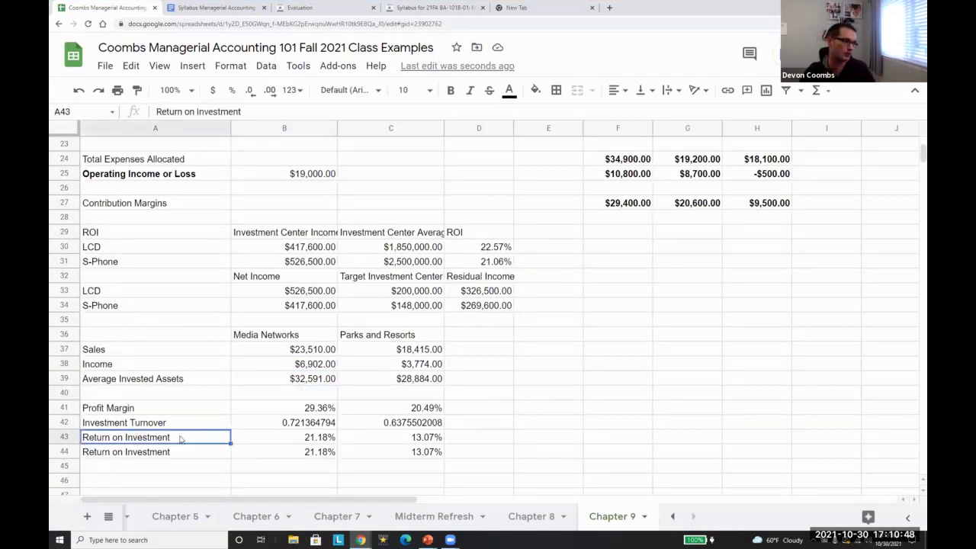
key(Up)
key(Up)
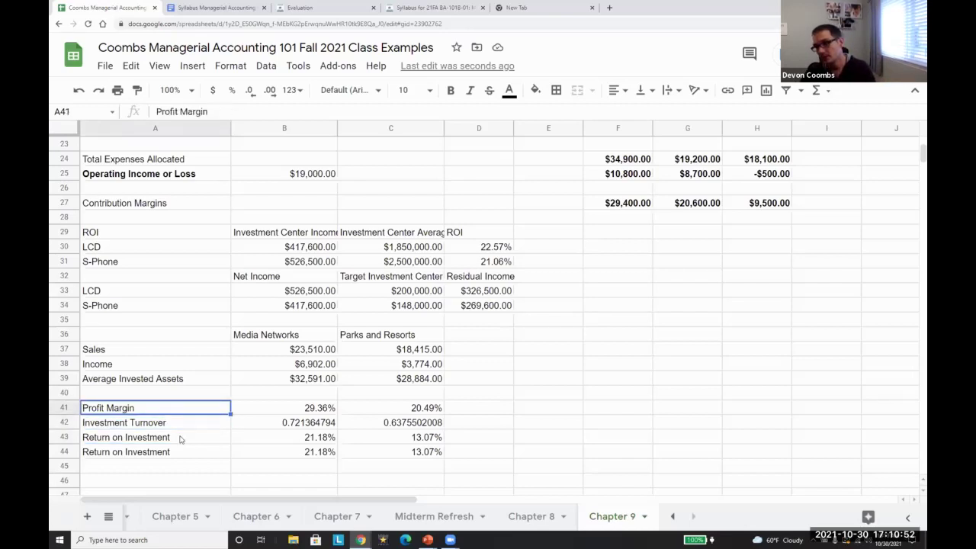
Snap Sheets to the left half and maximize PowerPoint's profit margin and investment turnover slide
key(super+Left)
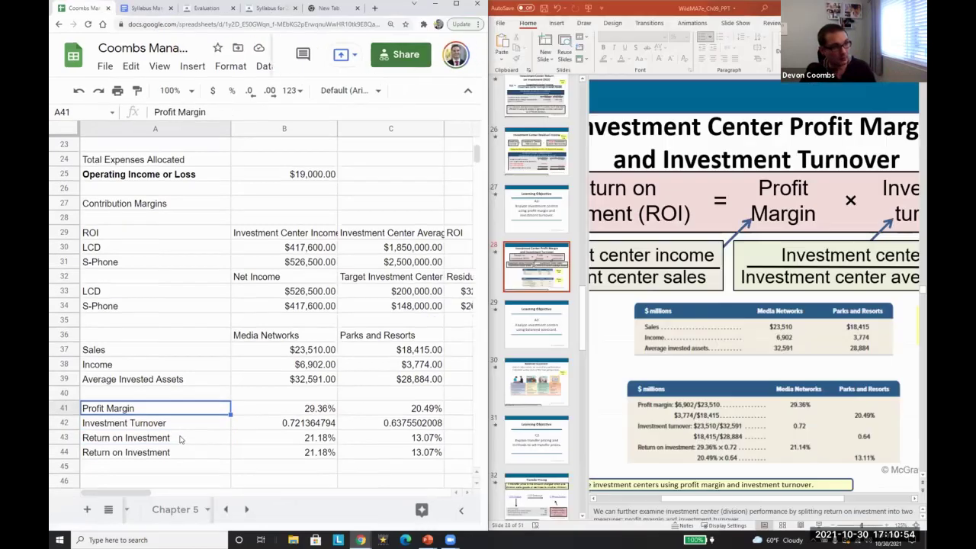
key(alt+Tab)
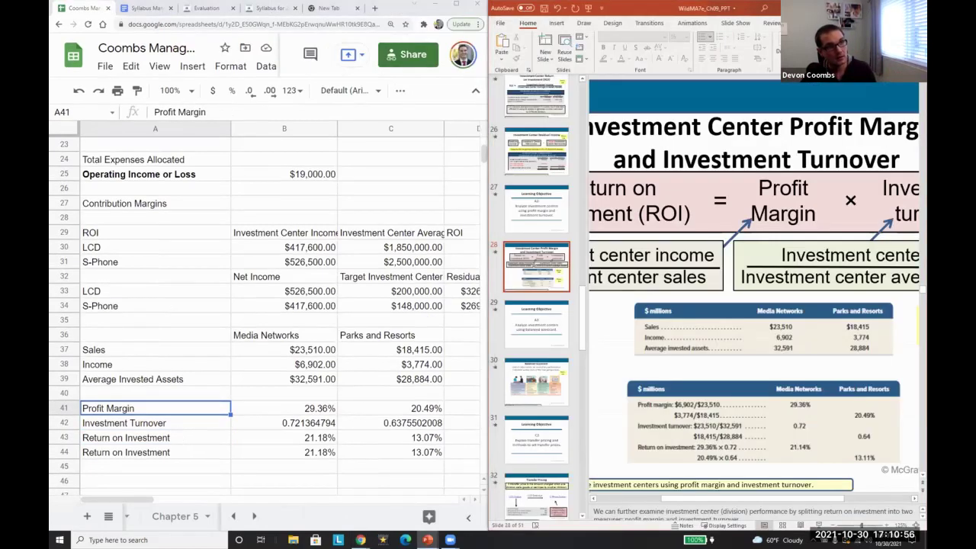
key(super+Up)
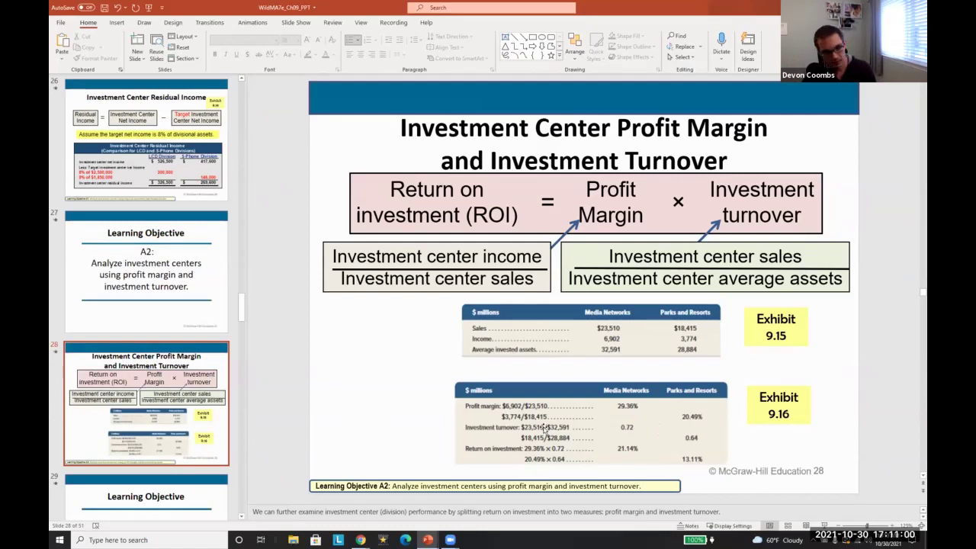
click(177, 392)
scroll(176, 391, down, 1)
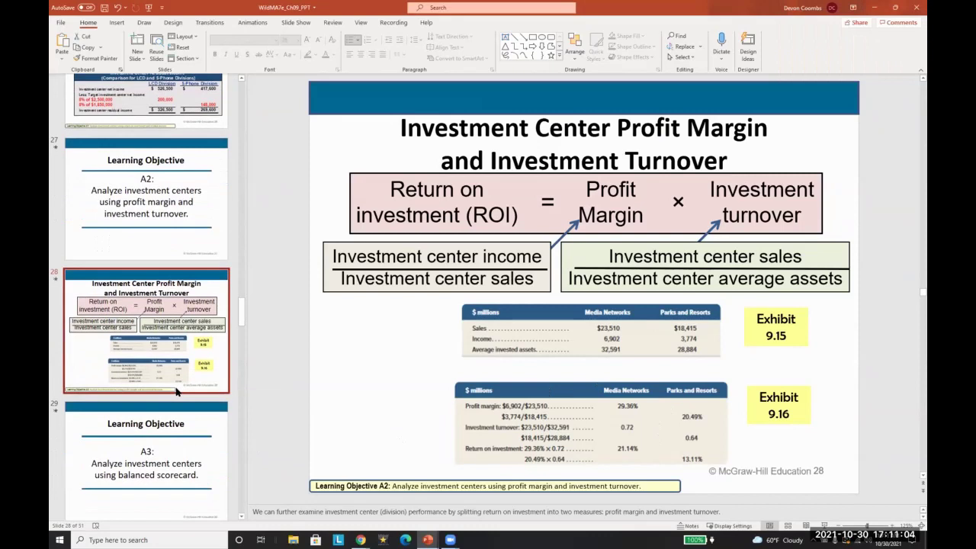
scroll(176, 391, down, 2)
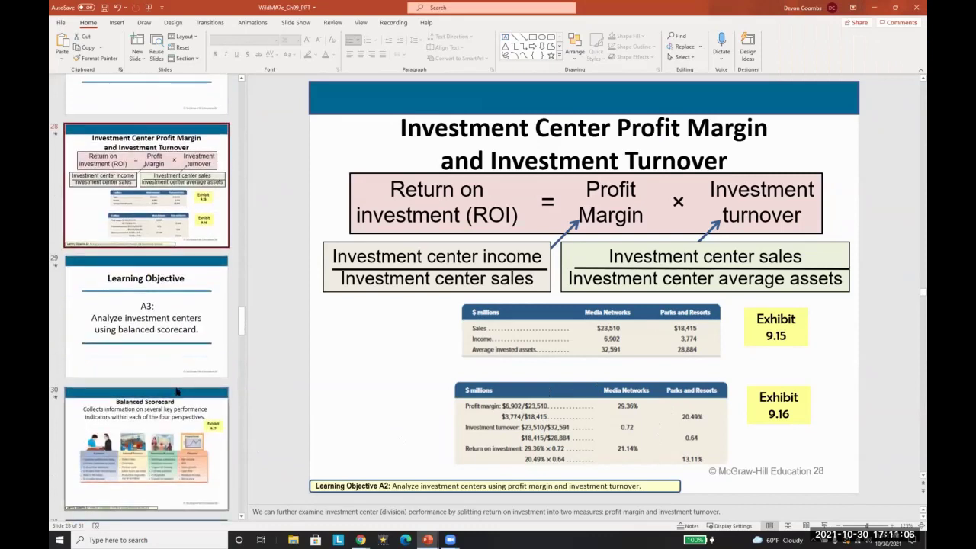
key(super+Right)
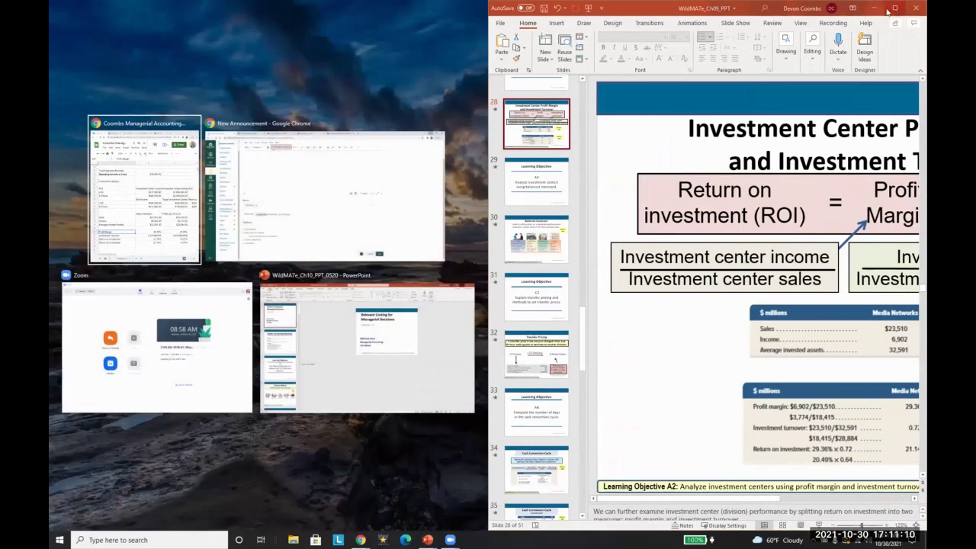
click(159, 242)
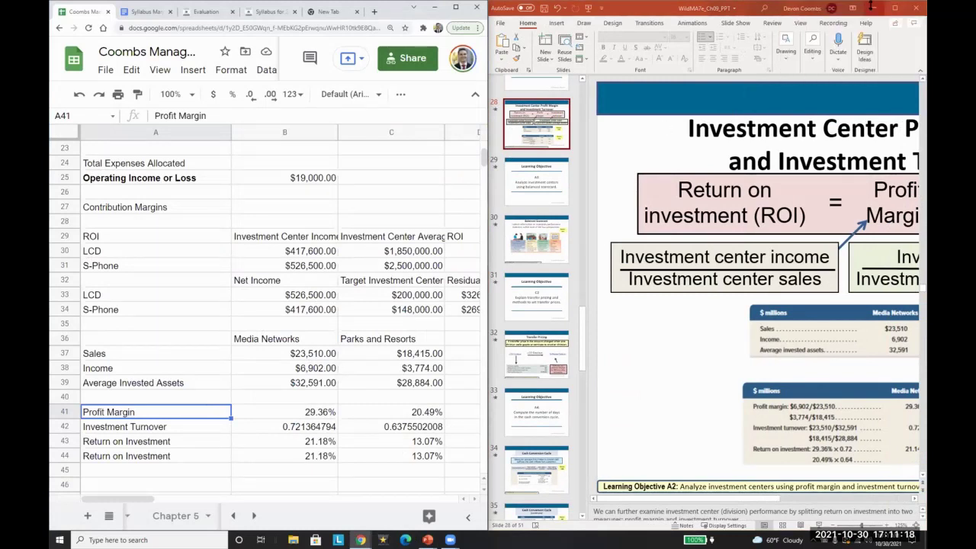
click(895, 9)
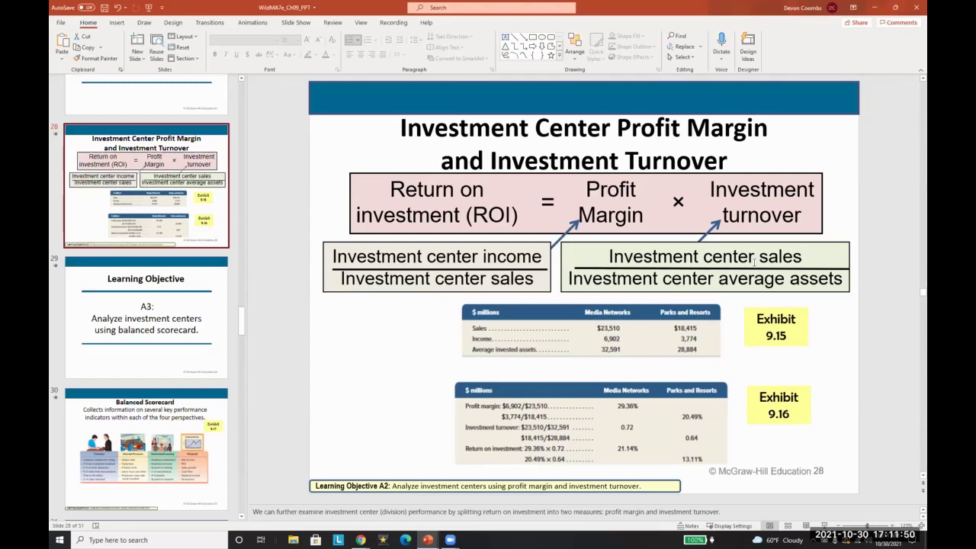
drag(761, 258, 609, 257)
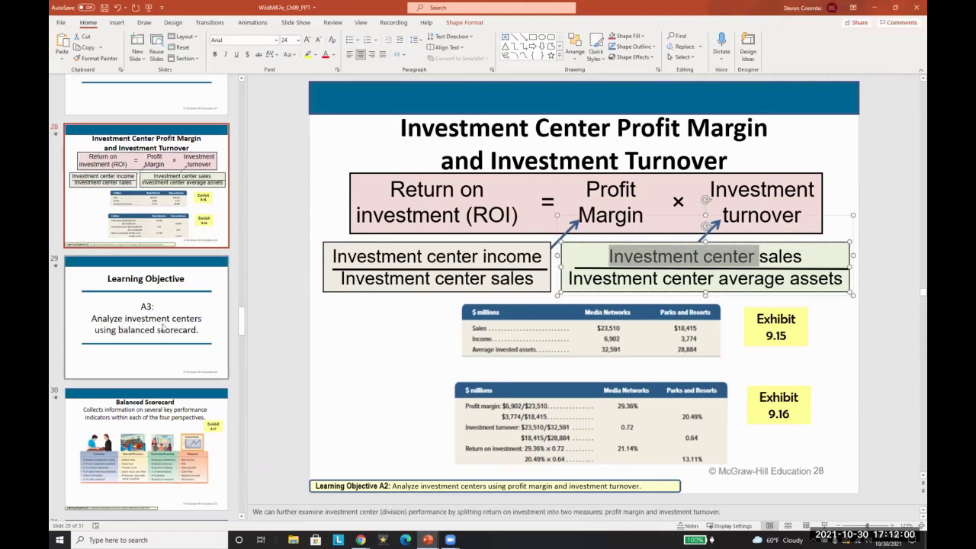
scroll(163, 327, down, 1)
scroll(173, 238, down, 5)
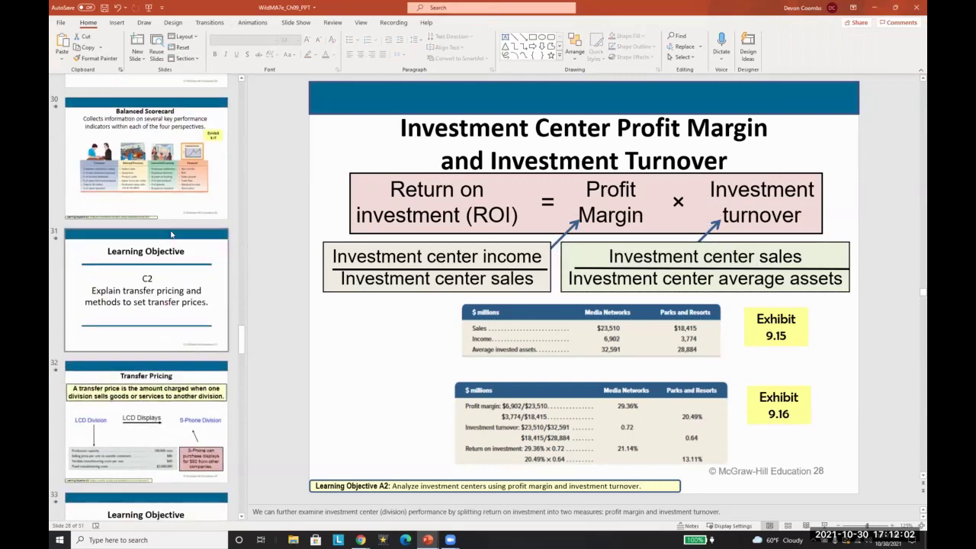
scroll(173, 238, up, 4)
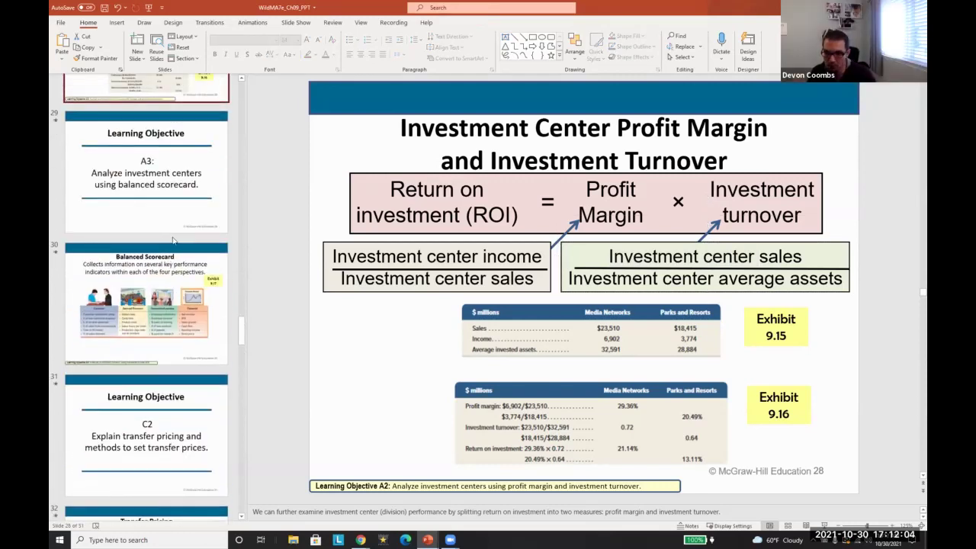
Step from slide 29, the A3 learning objective, to slide 30, Balanced Scorecard
click(165, 234)
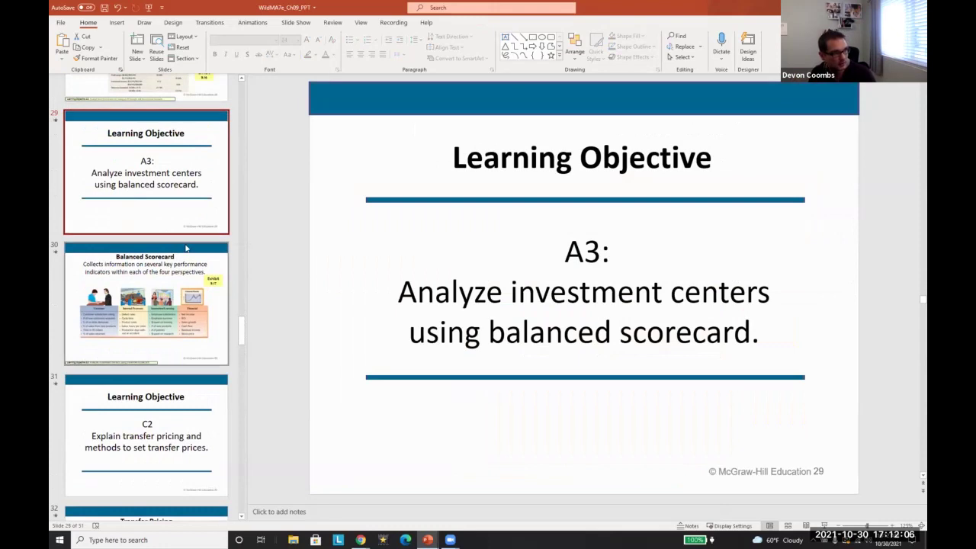
scroll(191, 284, down, 2)
scroll(190, 285, up, 2)
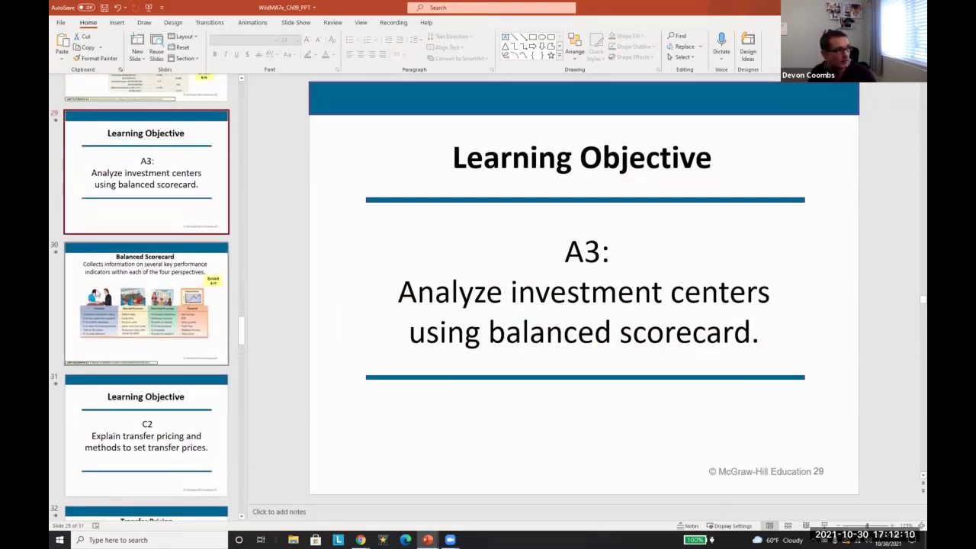
click(96, 295)
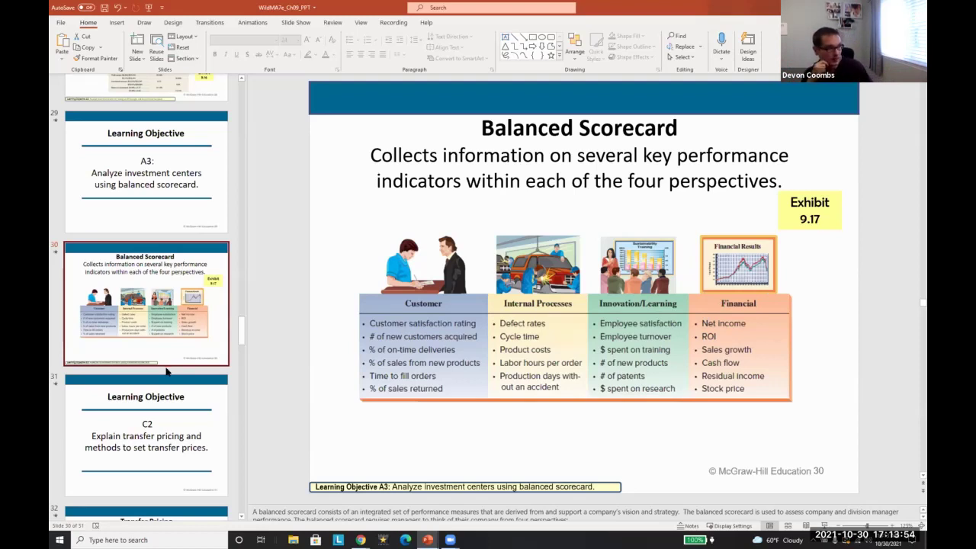
Advance to slide 31, the C2 transfer pricing objective, then the Transfer Pricing slide
scroll(156, 396, down, 3)
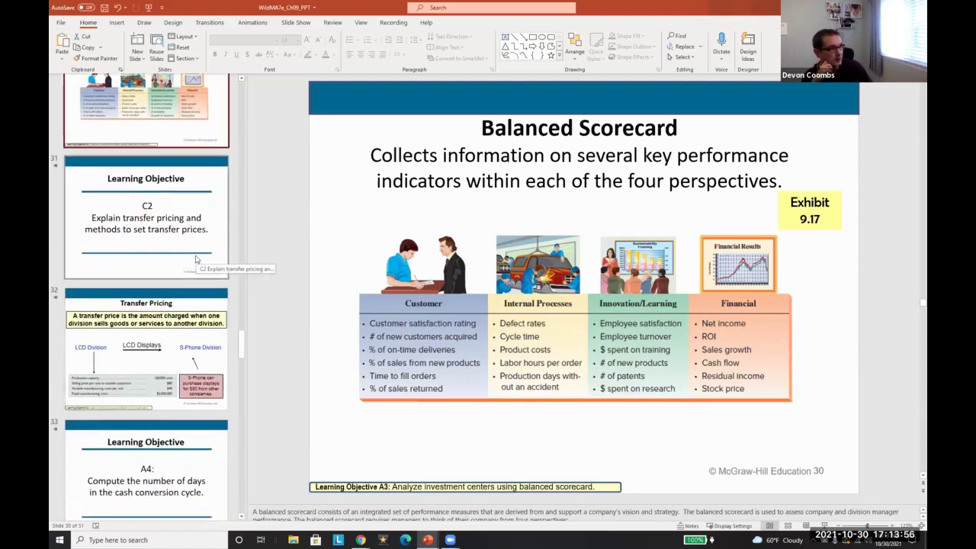
click(195, 259)
scroll(195, 259, down, 2)
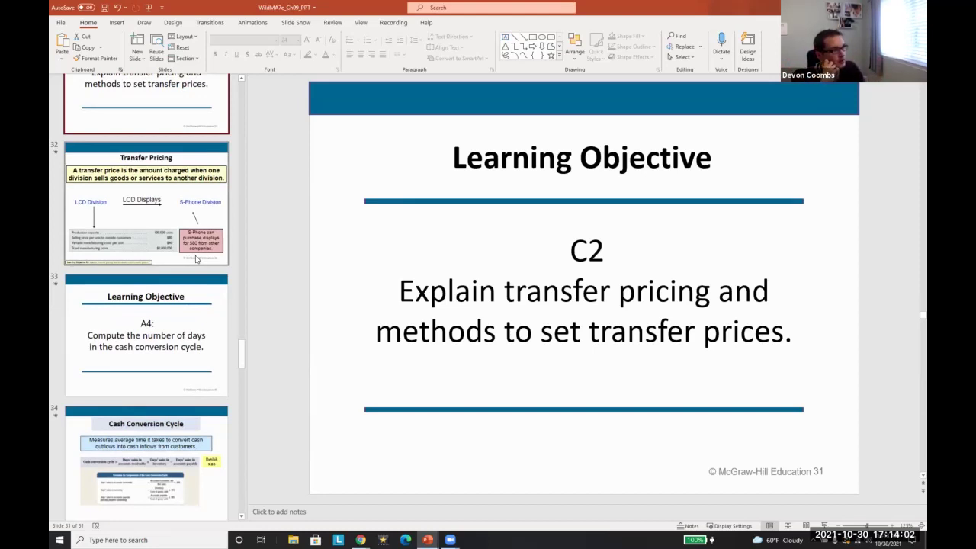
click(196, 260)
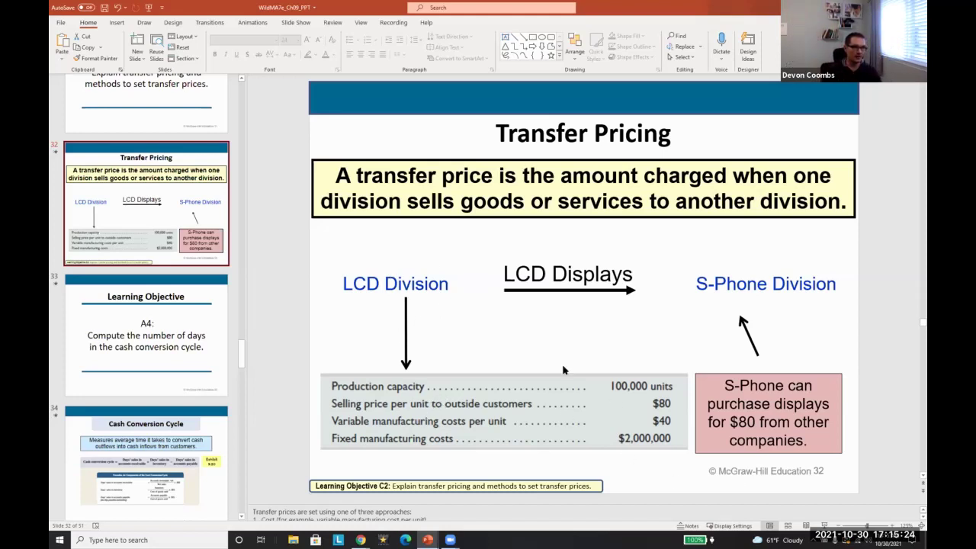
Highlight the S-Phone statement, production cost table and LCD Division label, then reach slide 33
drag(709, 402, 737, 427)
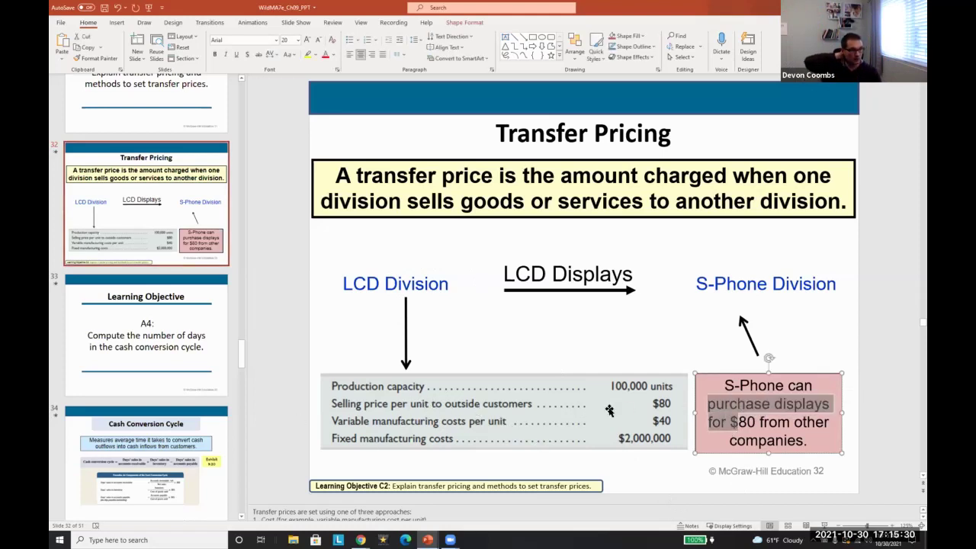
click(464, 409)
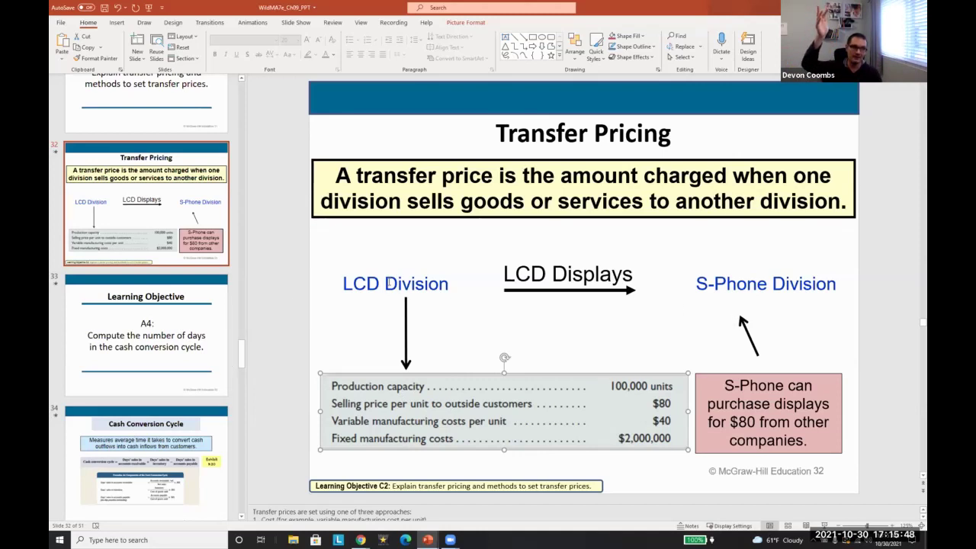
click(383, 284)
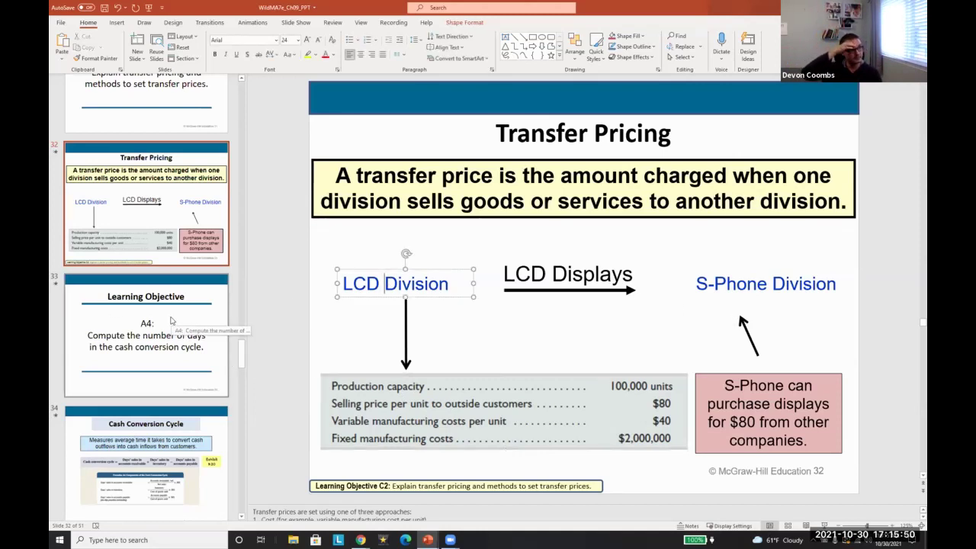
scroll(172, 305, down, 1)
click(170, 266)
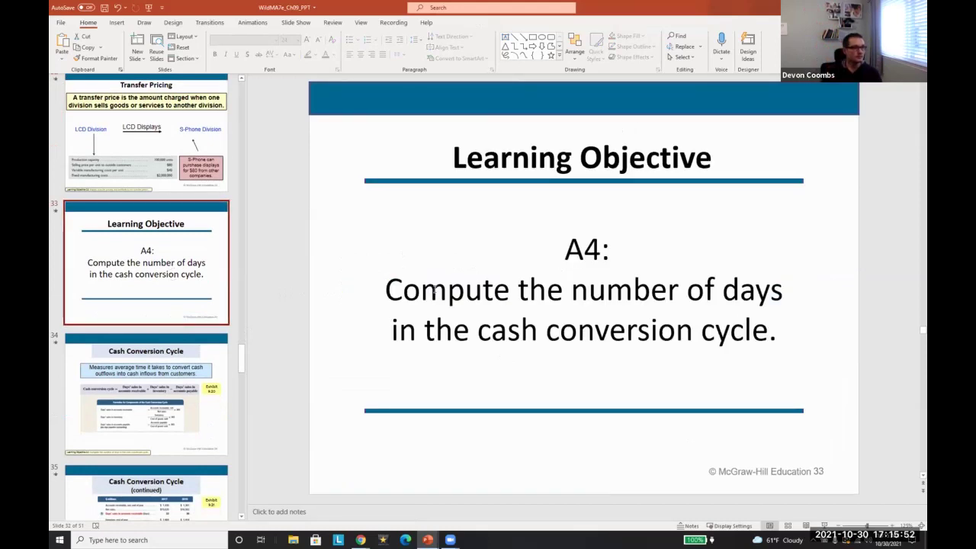
Mark the A4 objective text, then revisit the Transfer Pricing slide's LCD Division label
drag(386, 290, 621, 330)
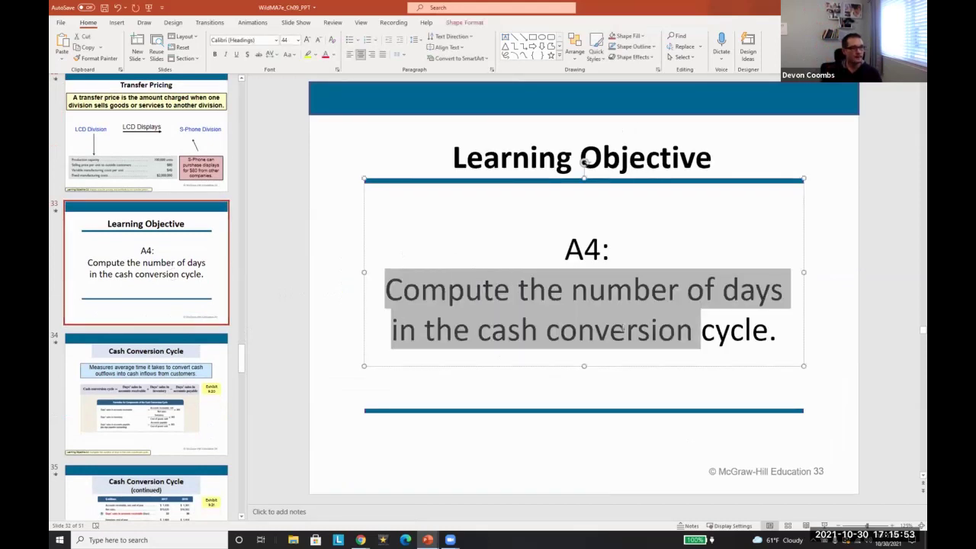
click(650, 383)
scroll(174, 312, down, 1)
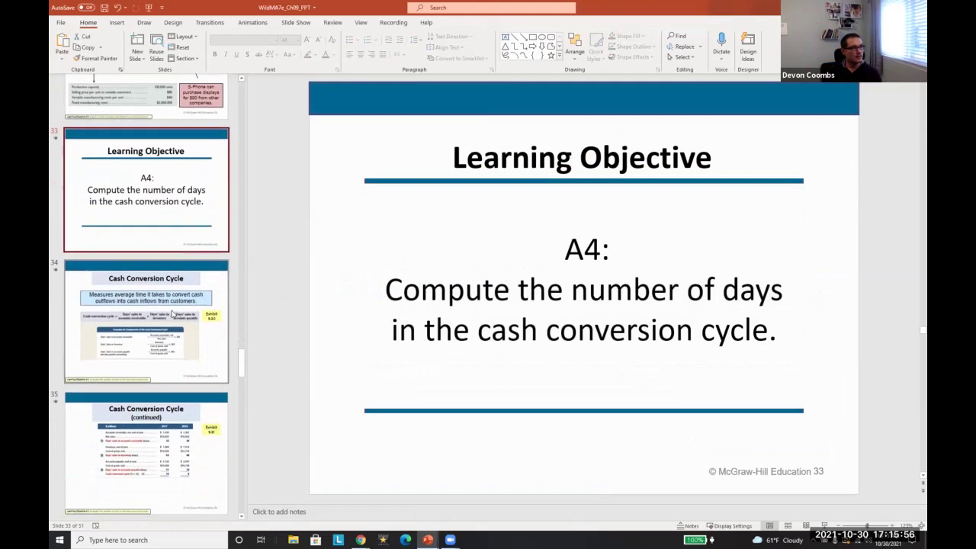
scroll(174, 313, up, 2)
click(149, 202)
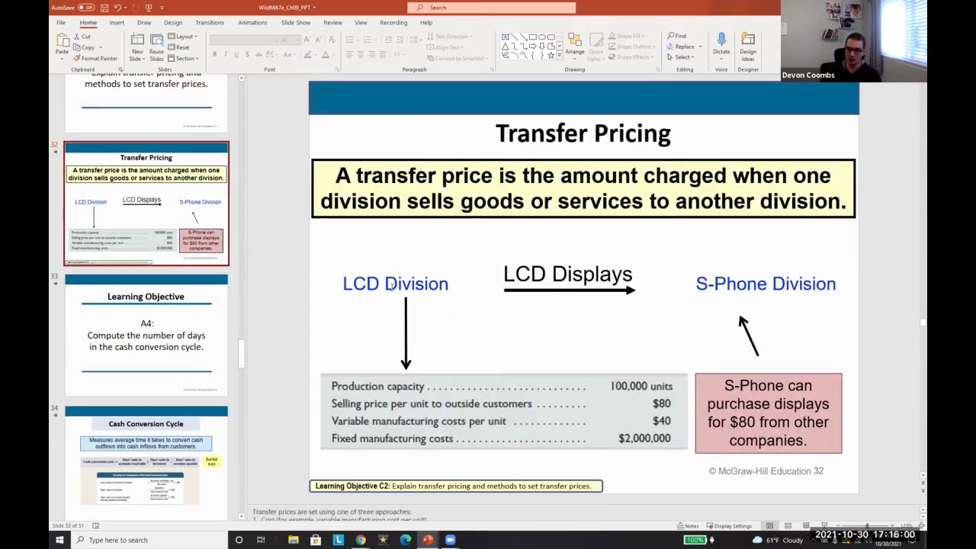
click(391, 284)
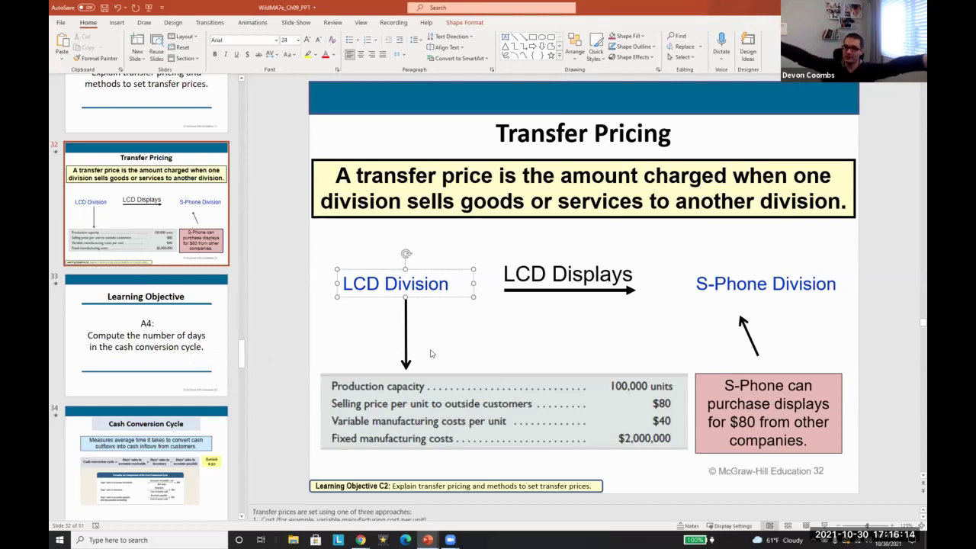
Advance to slide 34, Cash Conversion Cycle, and snap PowerPoint to the right half
key(Page_Down)
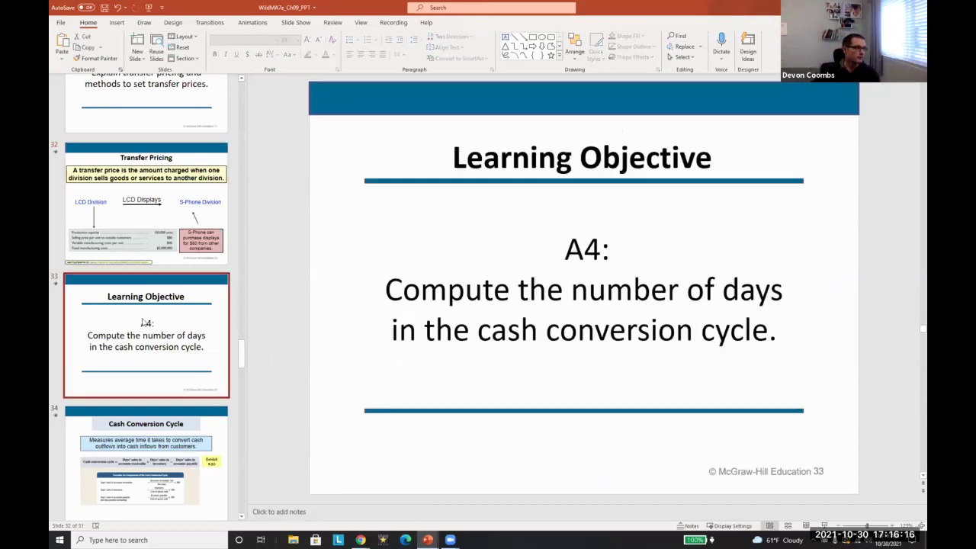
scroll(106, 344, down, 3)
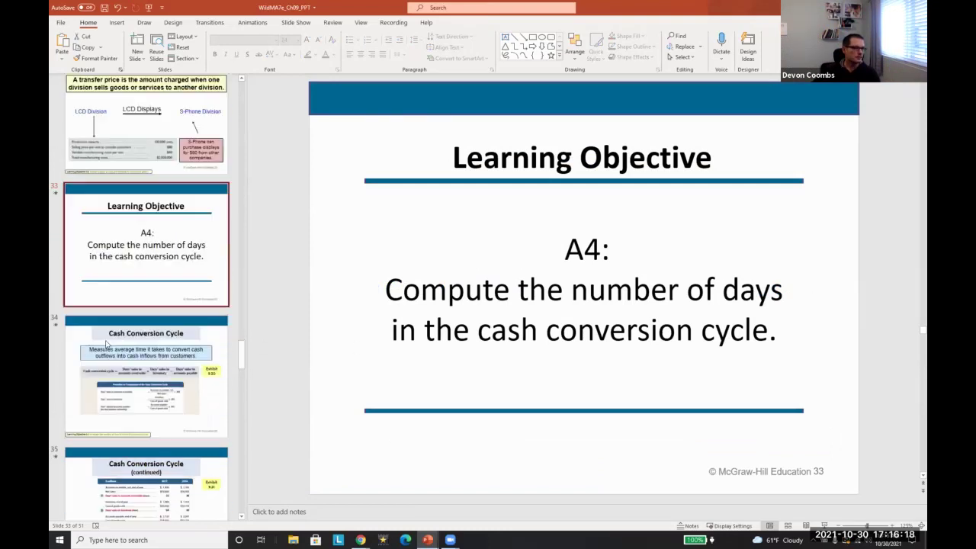
scroll(106, 344, down, 3)
click(130, 220)
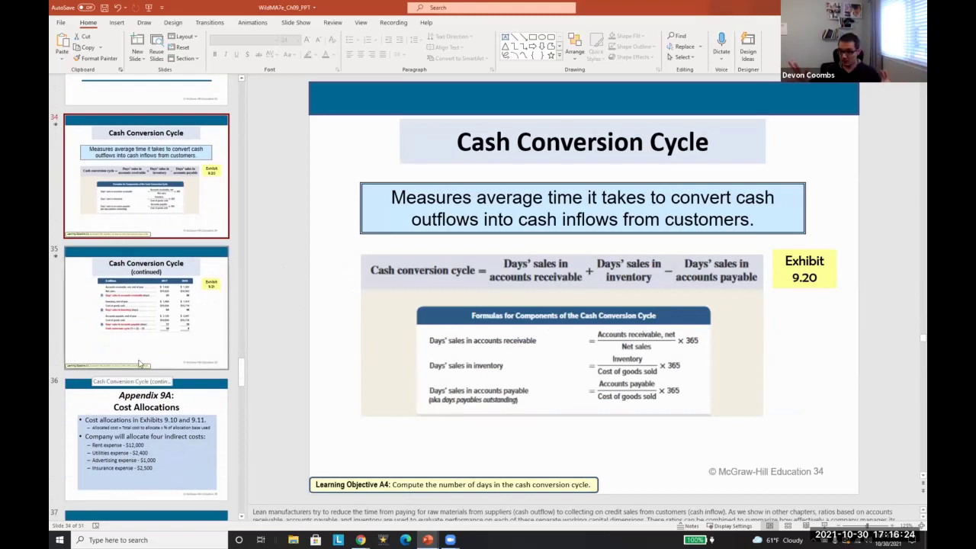
key(super+Right)
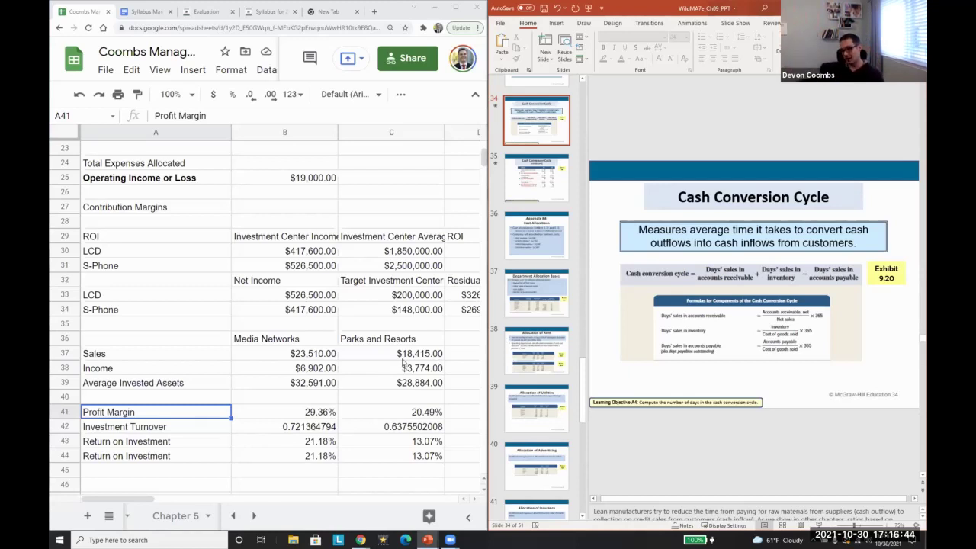
Enter 'Cash Conversion Cycle' in A46 and 'Days Sales in Accounts Receivable' in B46
scroll(289, 383, down, 1)
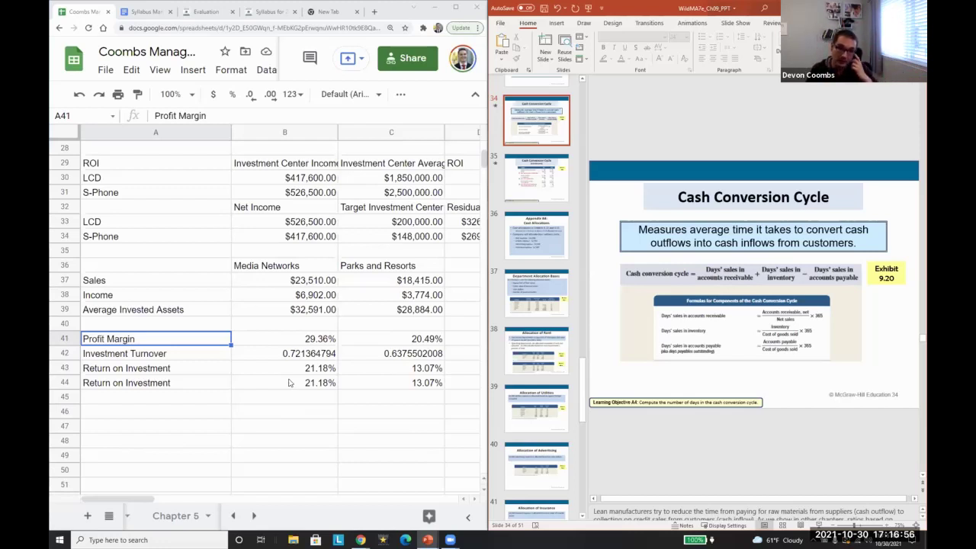
click(219, 408)
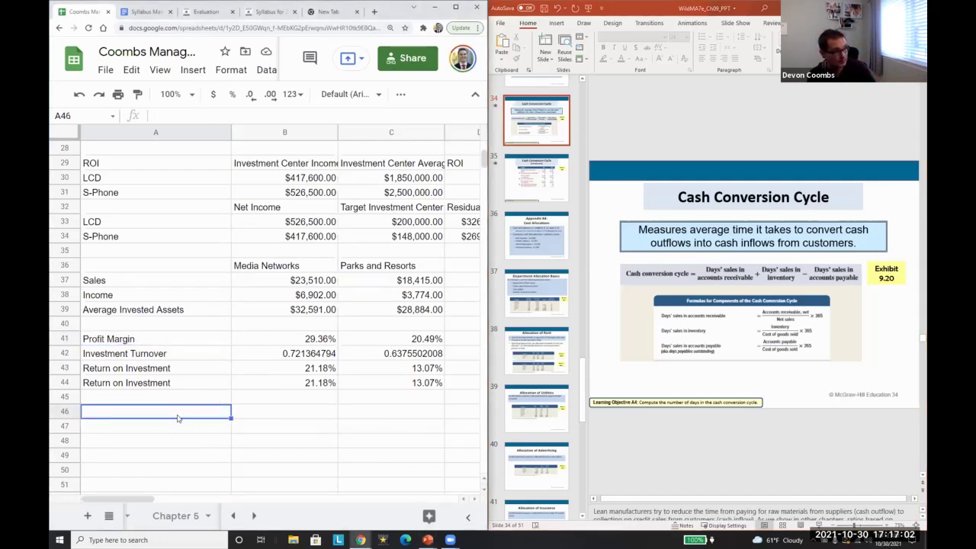
text(Cash Conversion Cycle)
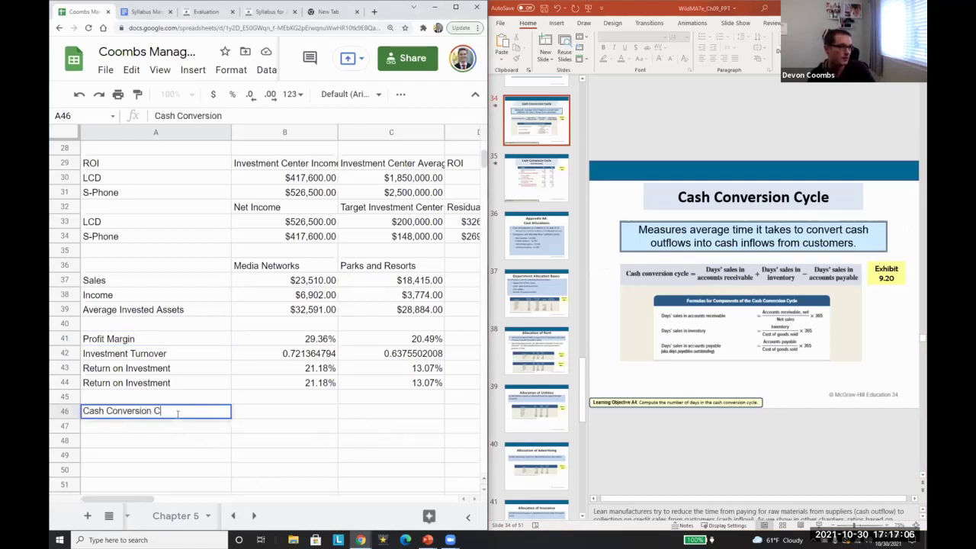
key(Tab)
text(Days Sales in Accounts Receivable)
key(Tab)
Add 'Days Sales in Inventory' in C46 and 'Days Sales In Accounts Payable' in D46
text(Da)
key(BackSpace)
key(BackSpace)
text(Days Sales in In)
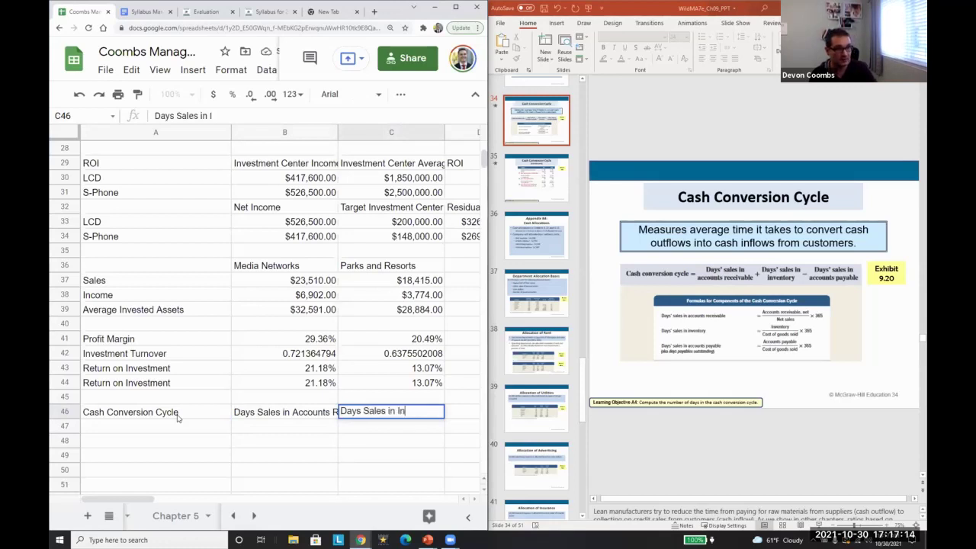
text(ventory)
key(Tab)
text(Da)
key(BackSpace)
key(BackSpace)
text(Days Sales In Accounts PAyab)
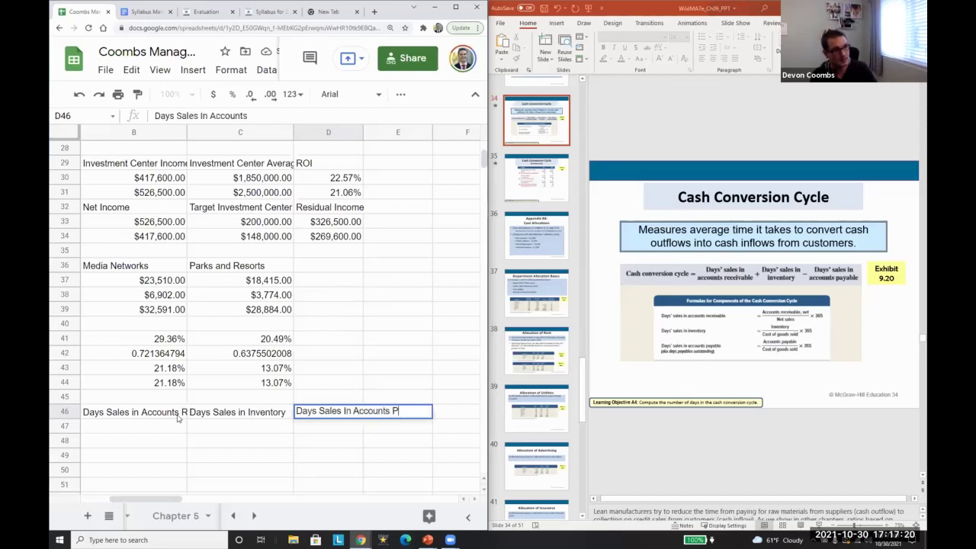
key(BackSpace)
key(BackSpace)
key(BackSpace)
text(aybale)
key(Return)
Check the slide deck beside the sheet and select cell A47 below the headings
click(177, 417)
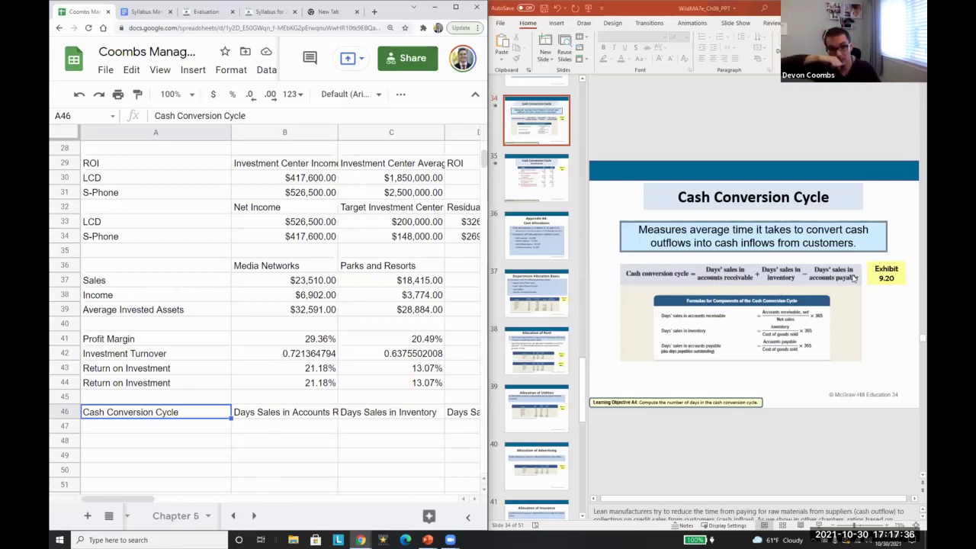
click(797, 275)
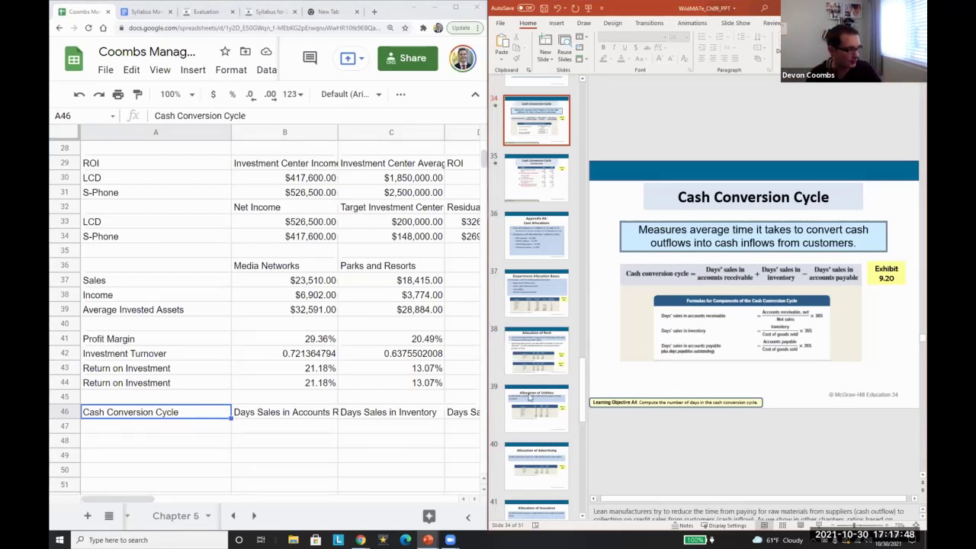
click(163, 429)
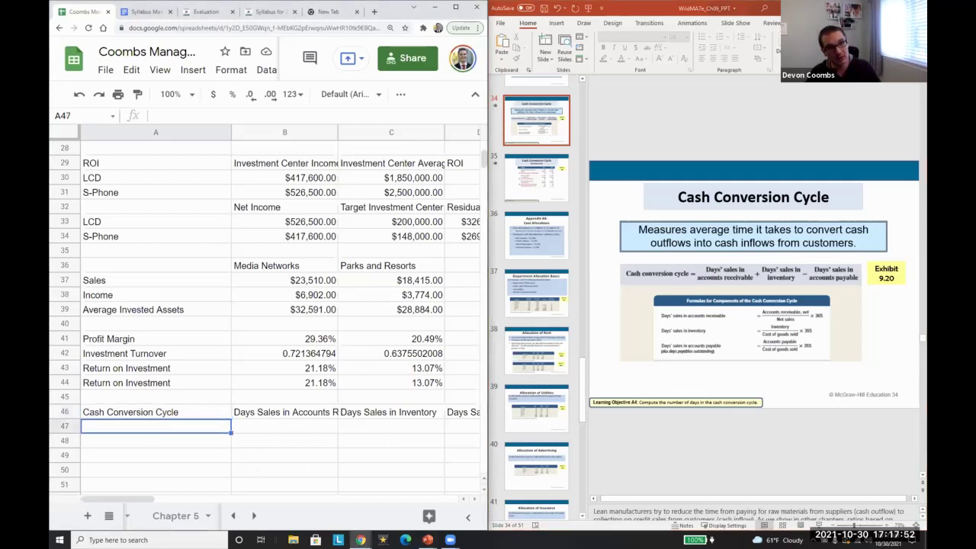
Enter 45, 15 and 30 in cells B47, C47 and D47
key(Tab)
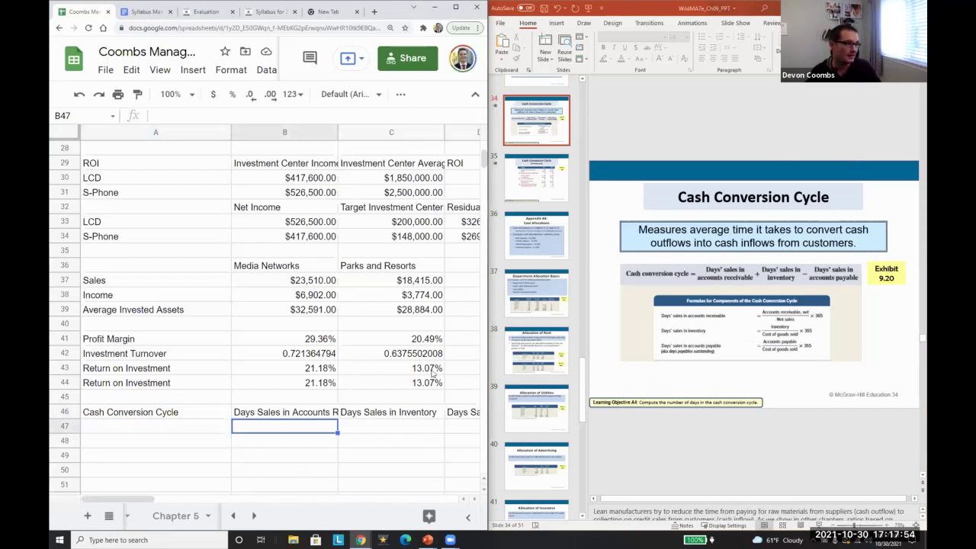
key(Up)
key(Down)
key(Up)
key(Down)
text(45)
key(Tab)
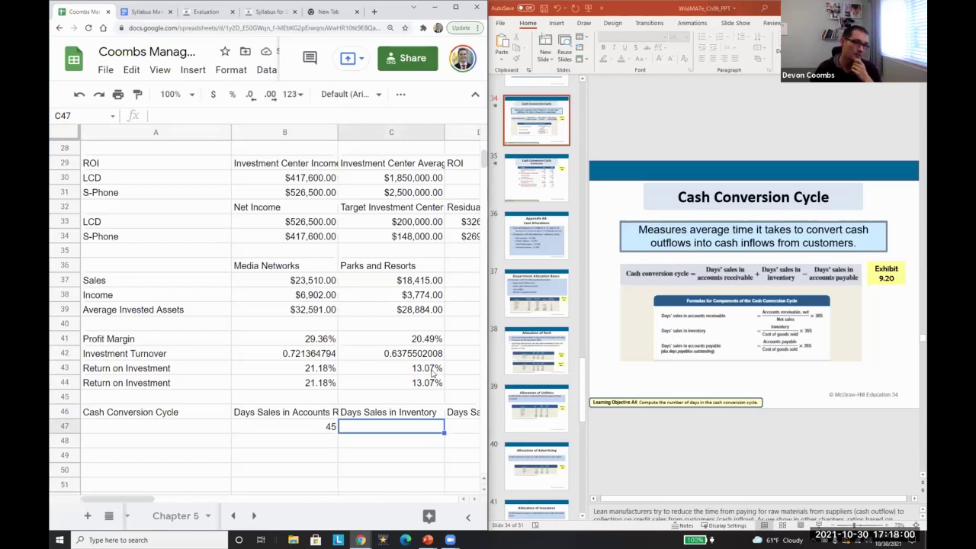
text(15)
key(Tab)
text(30)
key(Return)
Compute A47 as =B47+C47-D47, giving 30, and maximize the PowerPoint window
key(Up)
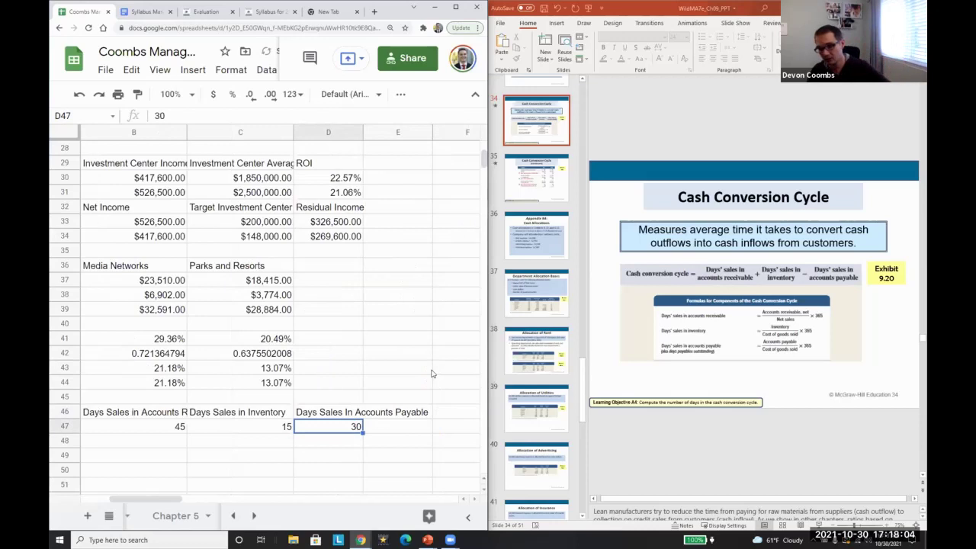
key(Home)
text(=)
key(Right)
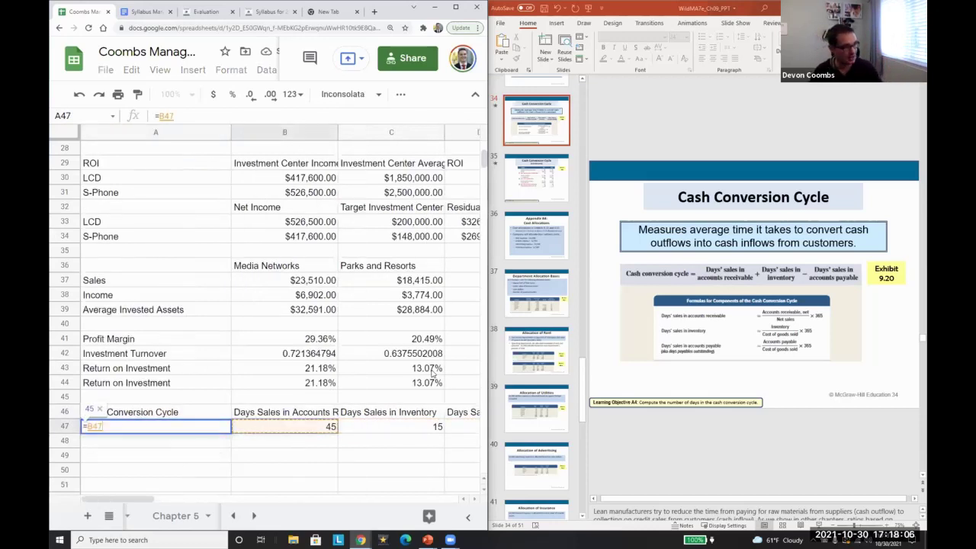
text(+)
key(Right)
key(Right)
text(-)
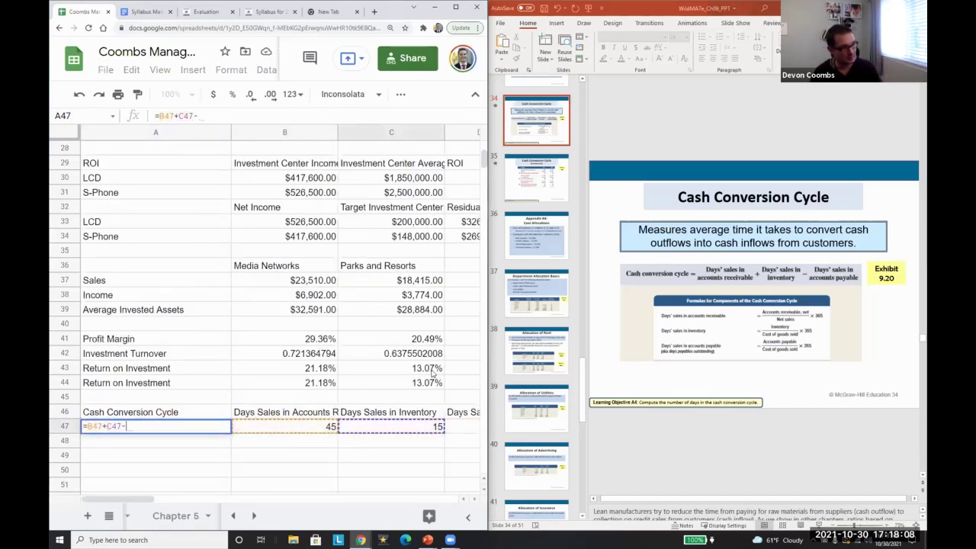
key(Right)
key(Right)
key(Right)
key(Return)
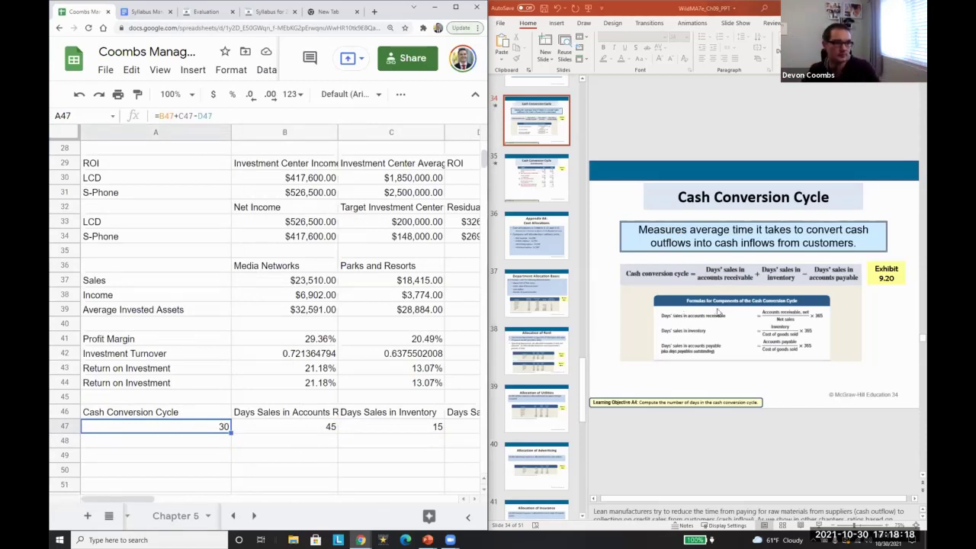
double_click(671, 7)
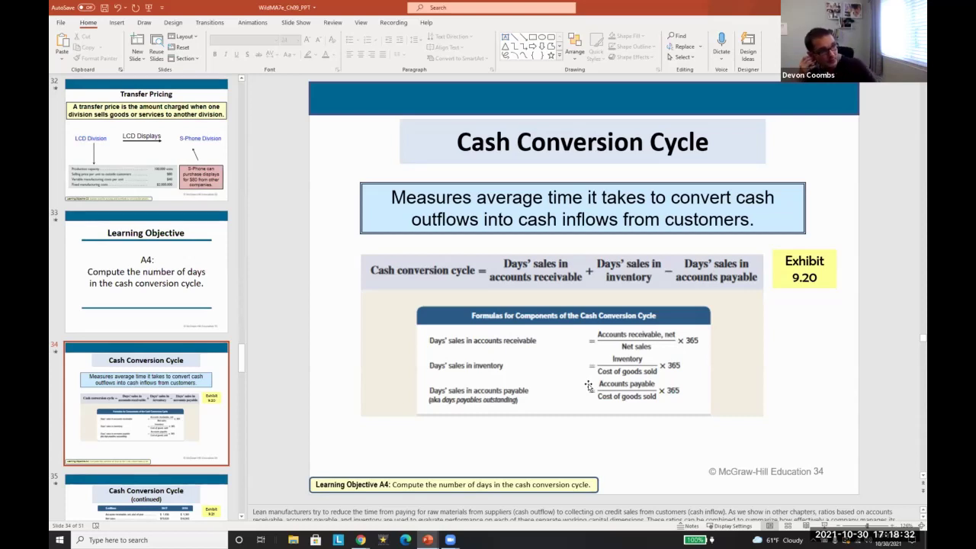
Open slide 35, Cash Conversion Cycle (continued), and select its Exhibit 9.21 table
scroll(185, 430, down, 2)
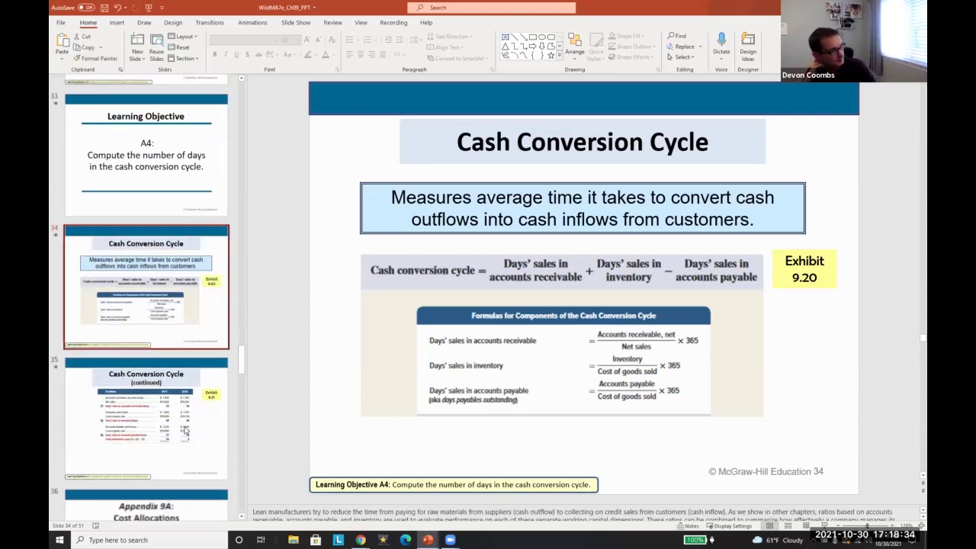
scroll(186, 431, down, 1)
click(190, 304)
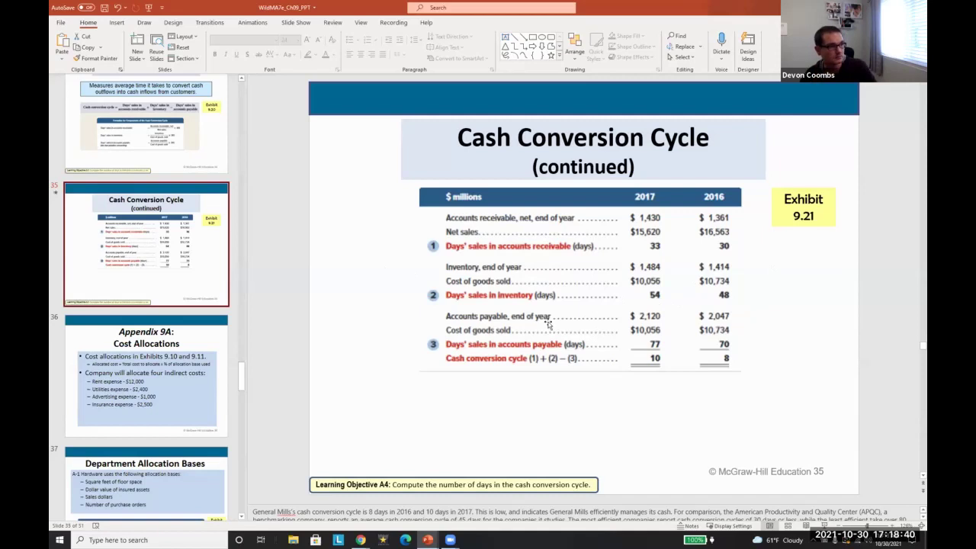
scroll(549, 324, up, 2)
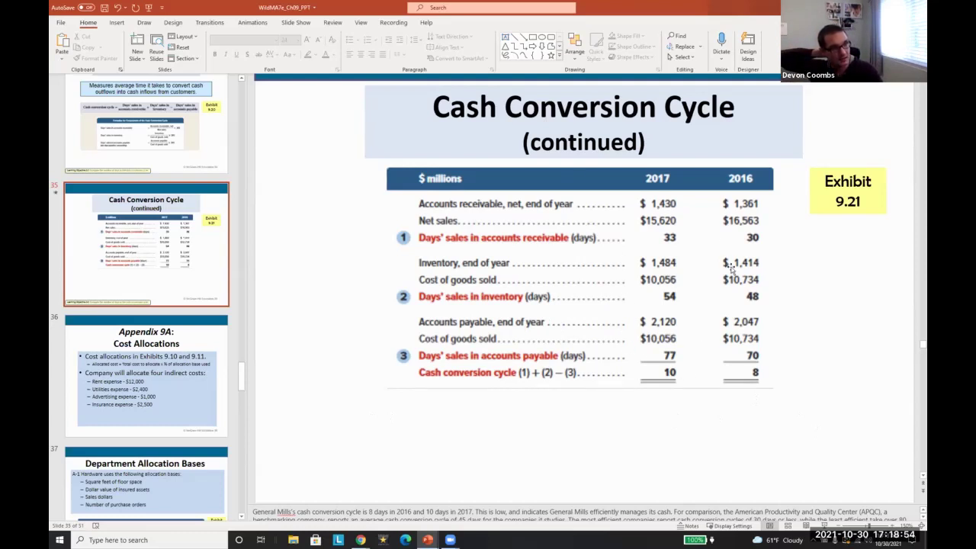
click(671, 241)
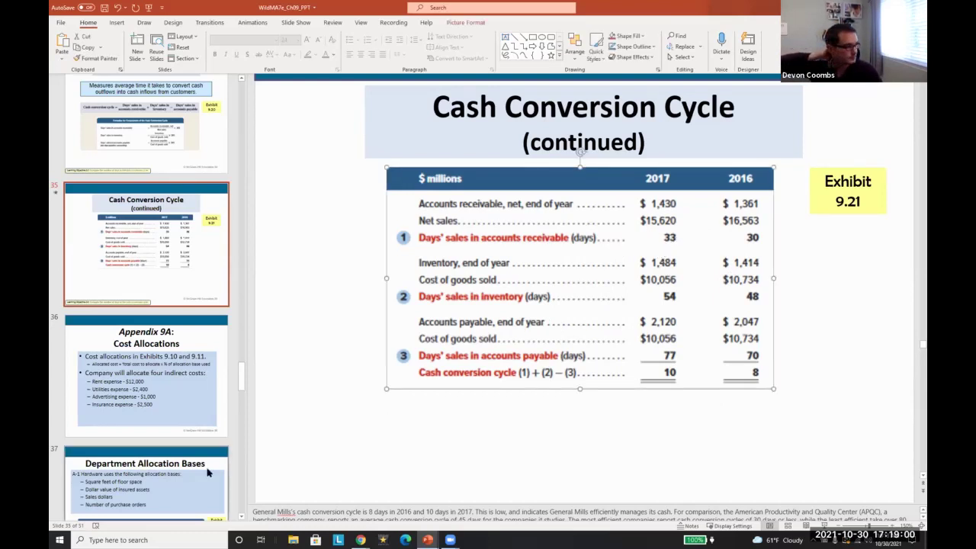
scroll(141, 366, down, 1)
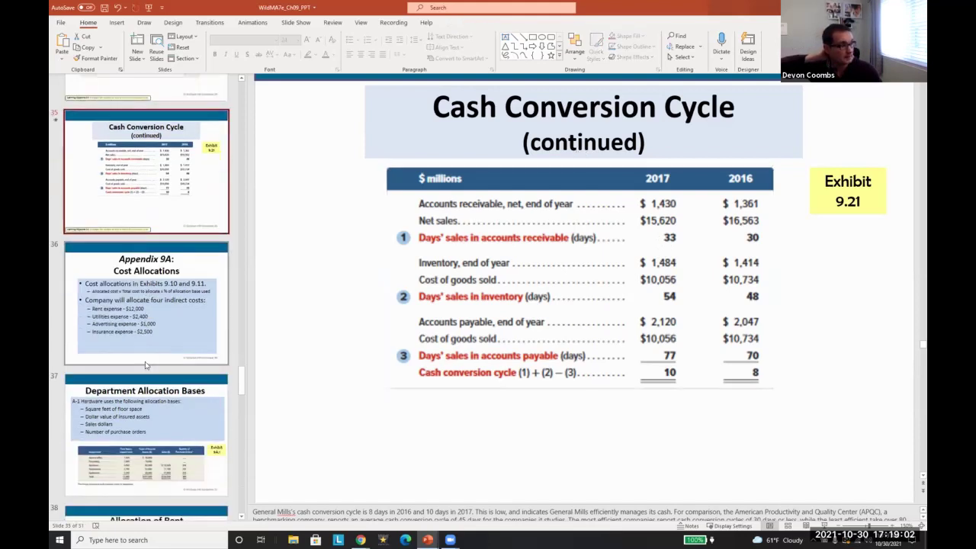
View slide 36, Appendix 9A Cost Allocations, narrow the thumbnail pane, then open slide 37
click(139, 360)
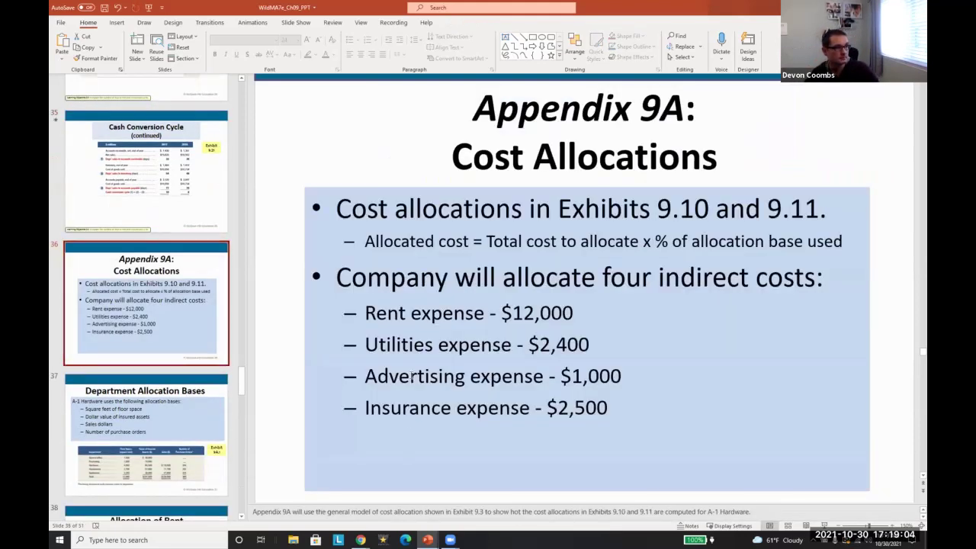
drag(244, 351, 223, 351)
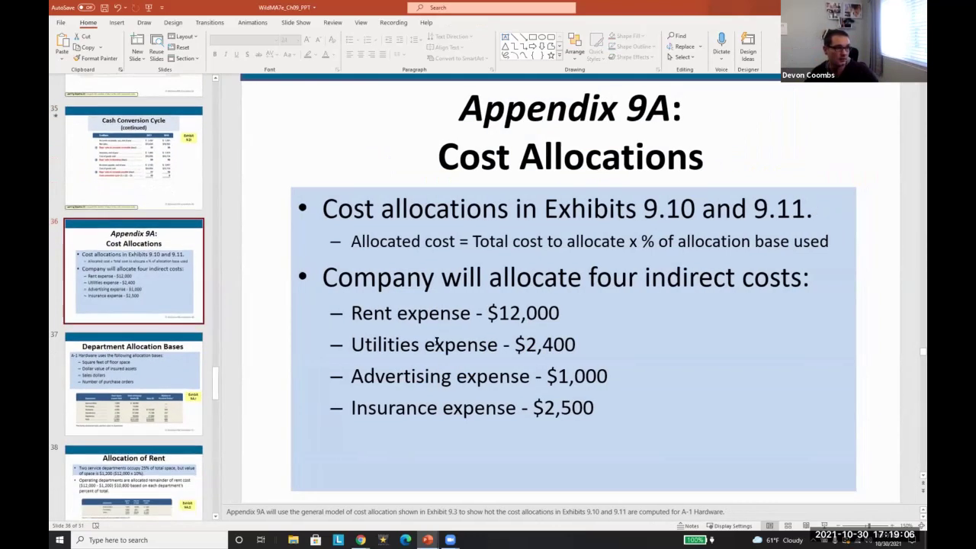
scroll(122, 361, down, 1)
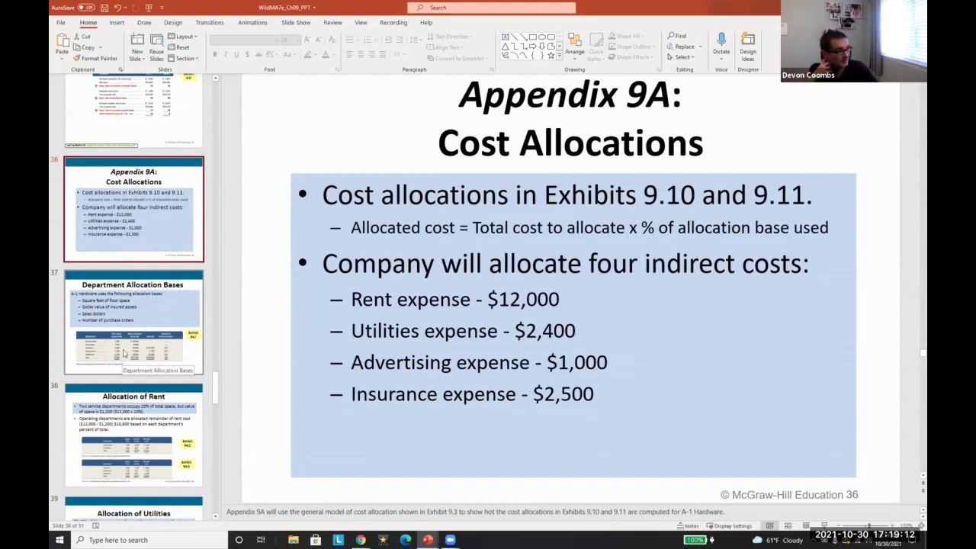
click(123, 353)
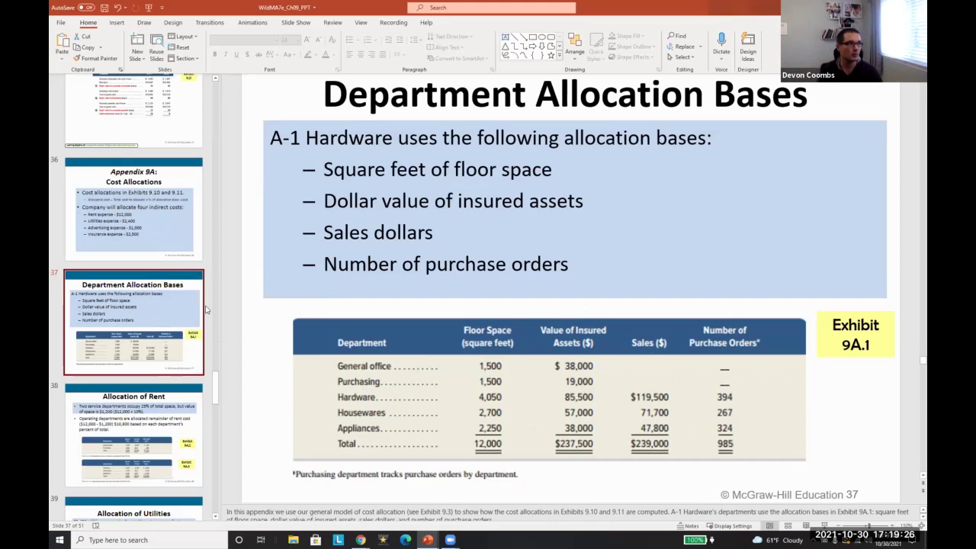
scroll(155, 308, down, 3)
scroll(155, 312, down, 3)
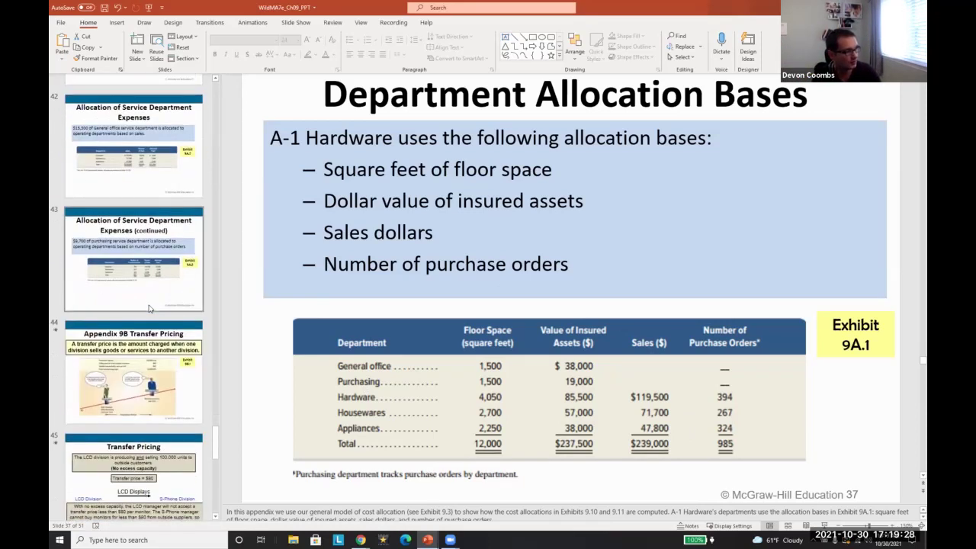
scroll(108, 287, up, 8)
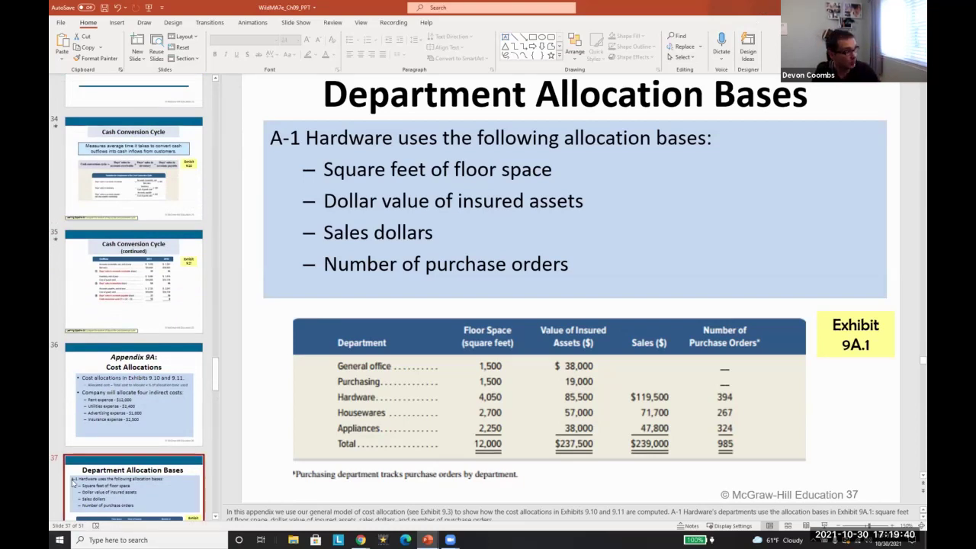
scroll(209, 225, up, 15)
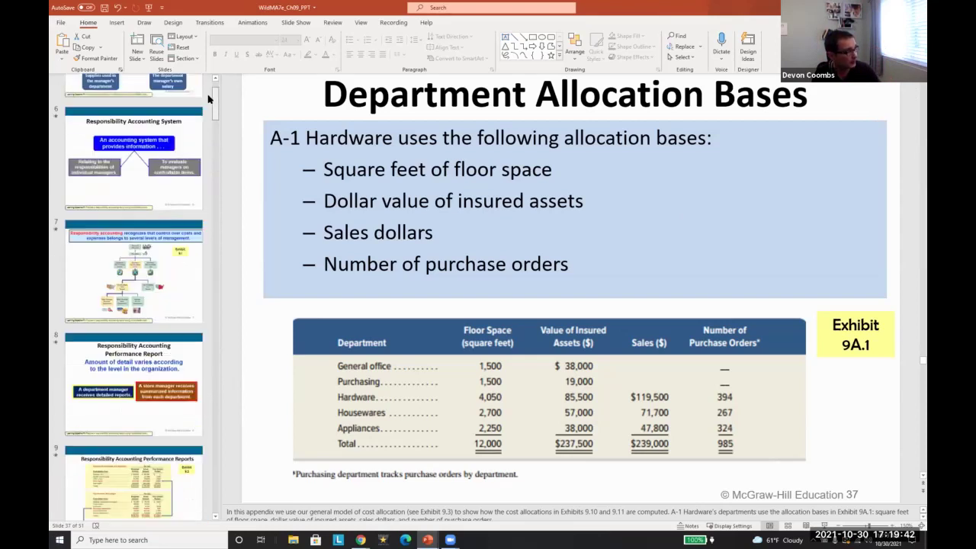
Jump back to the title slide, then the Performance Evaluation and Controllable versus Uncontrollable Costs slides
click(171, 95)
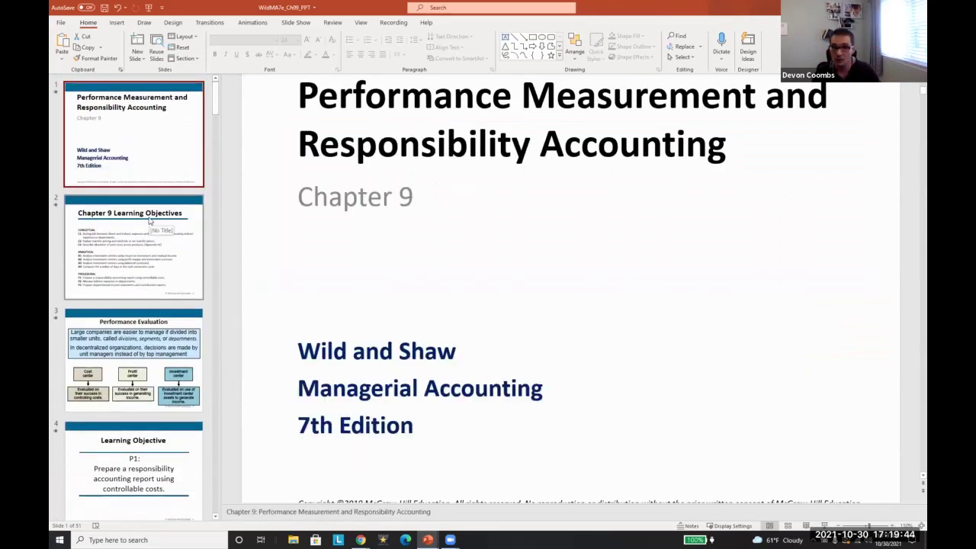
click(149, 355)
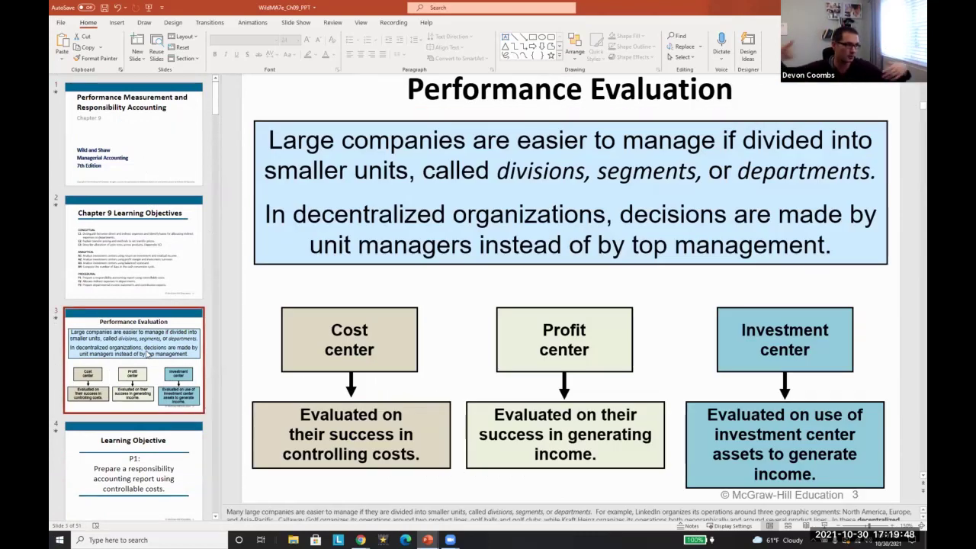
scroll(149, 354, down, 3)
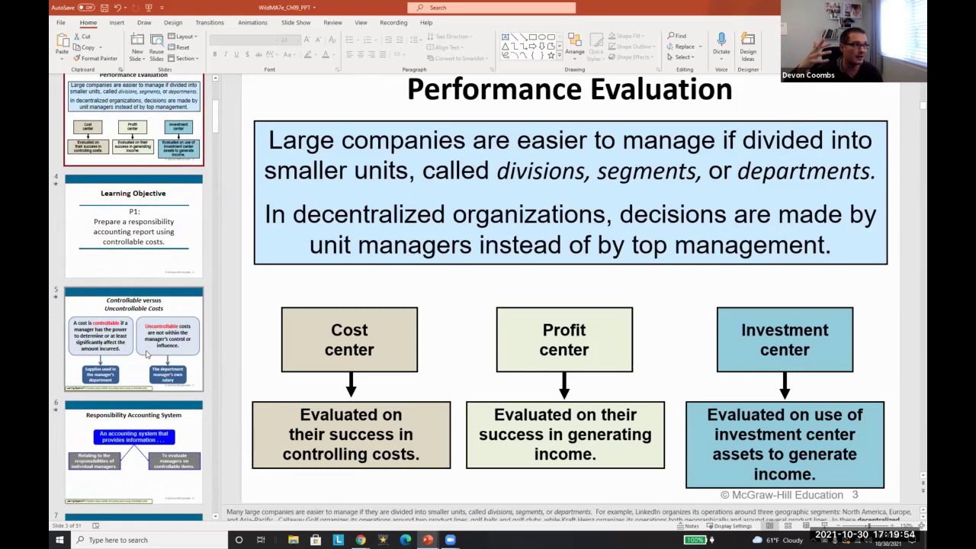
click(172, 360)
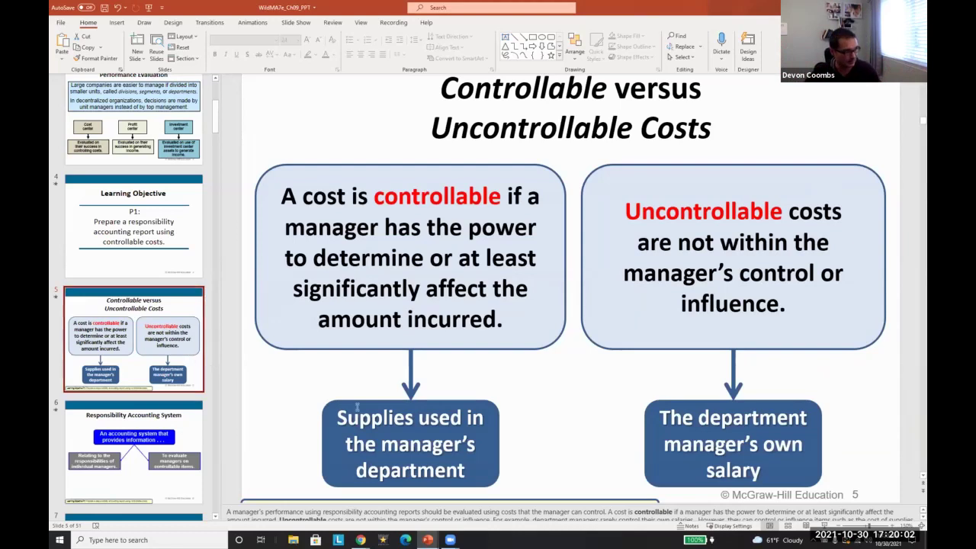
Show slide 6, Responsibility Accounting System, then slide 7's management org chart
scroll(168, 410, down, 2)
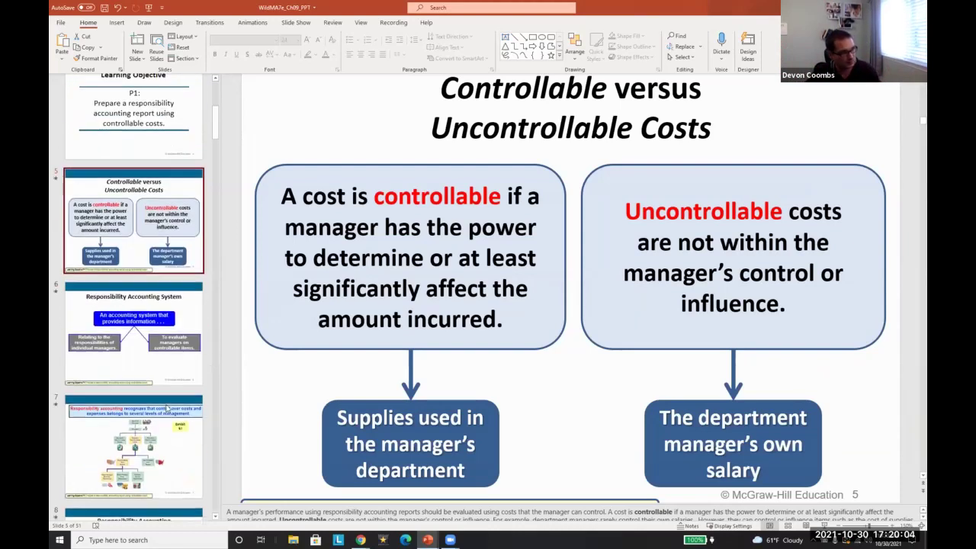
scroll(160, 374, down, 1)
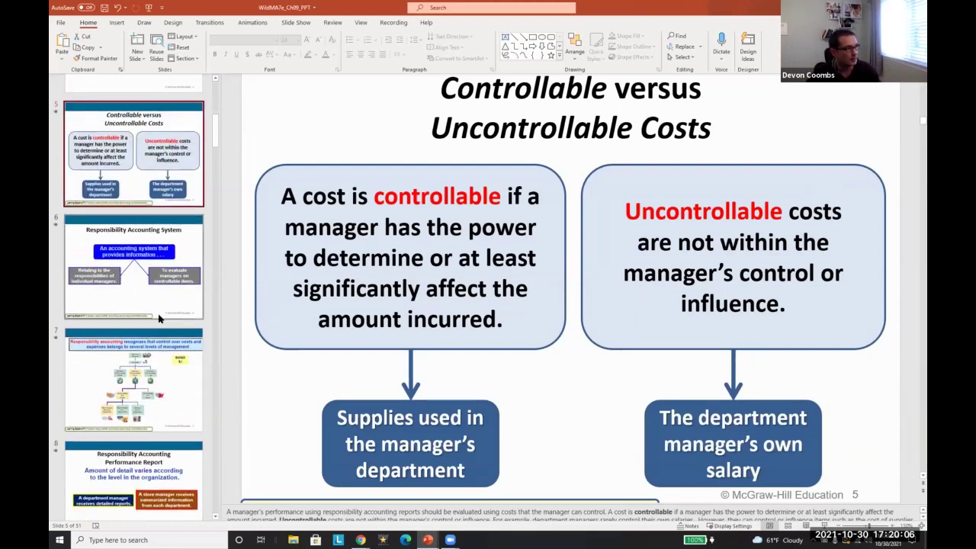
click(160, 309)
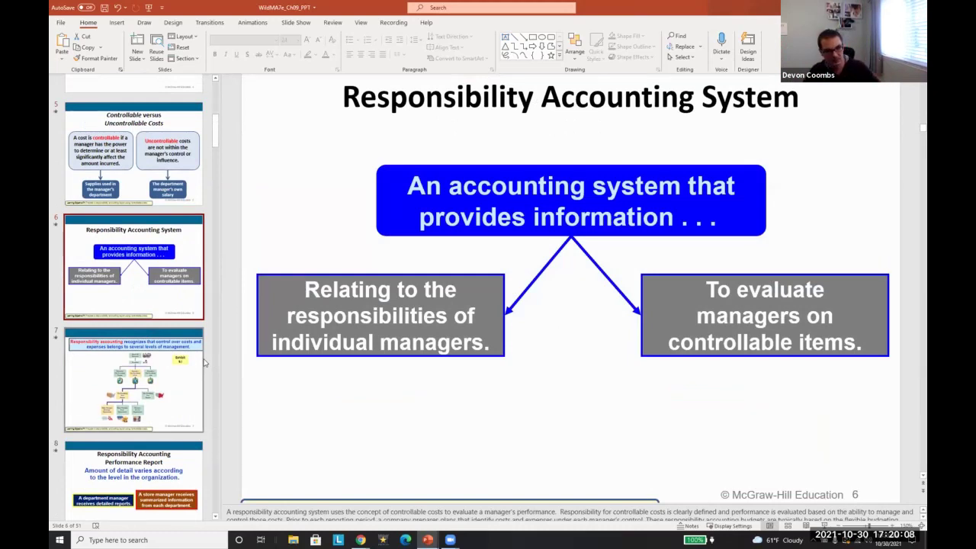
scroll(187, 423, down, 2)
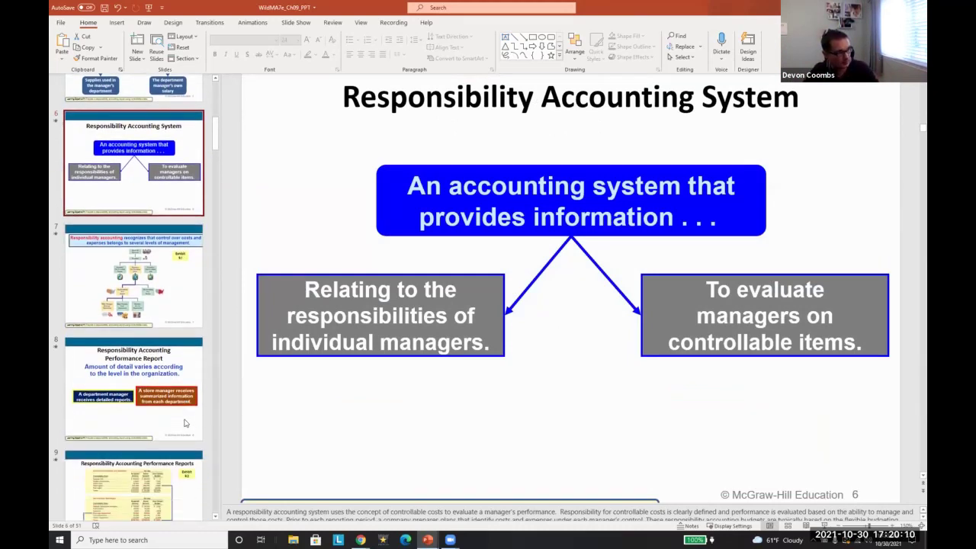
scroll(185, 421, down, 1)
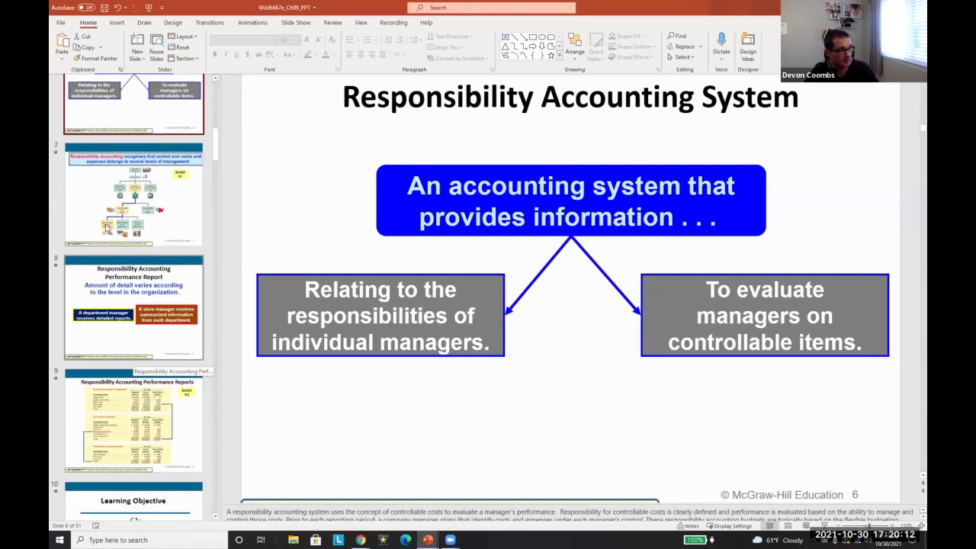
click(108, 229)
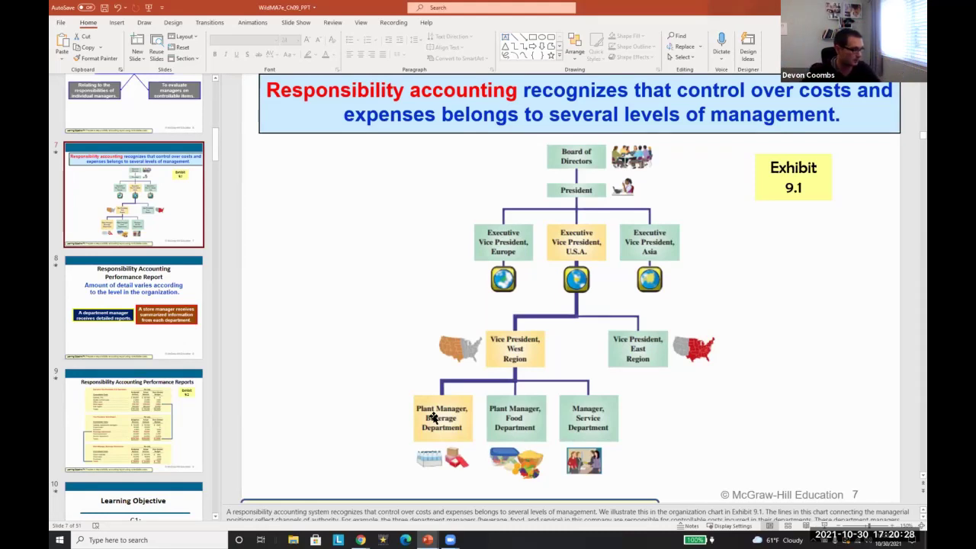
Page through slides 9, 11 and 15 to slide 18, the Apply Step 1 expense allocation spreadsheet
click(107, 413)
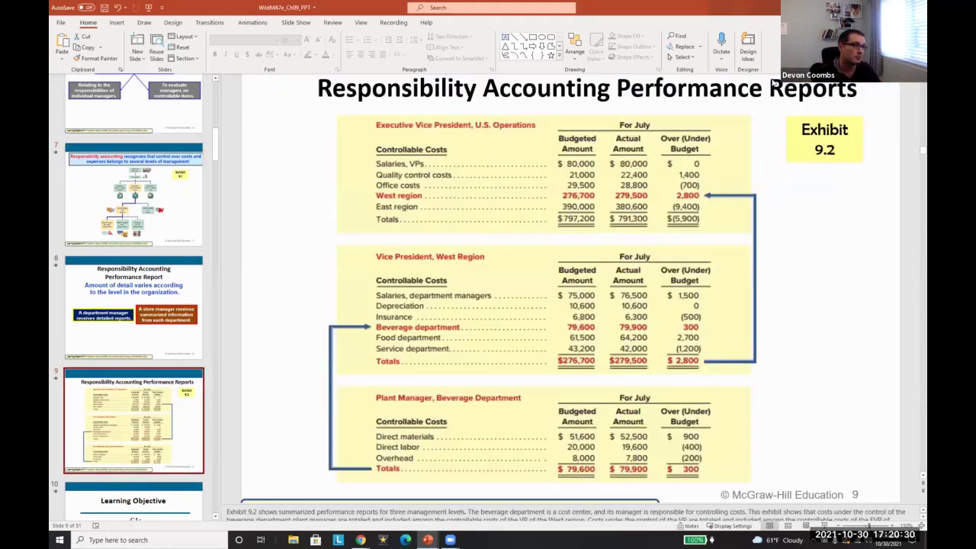
scroll(158, 405, down, 3)
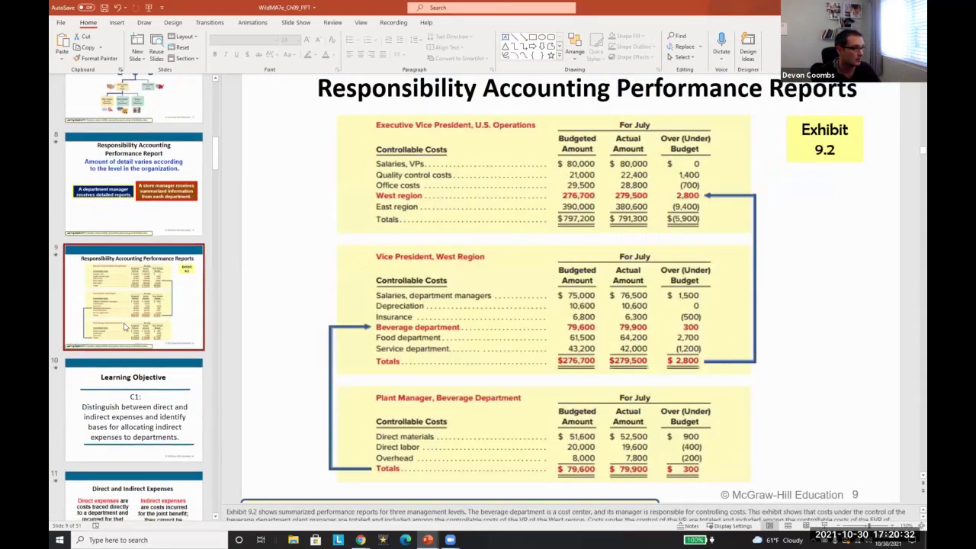
scroll(158, 404, down, 5)
click(133, 305)
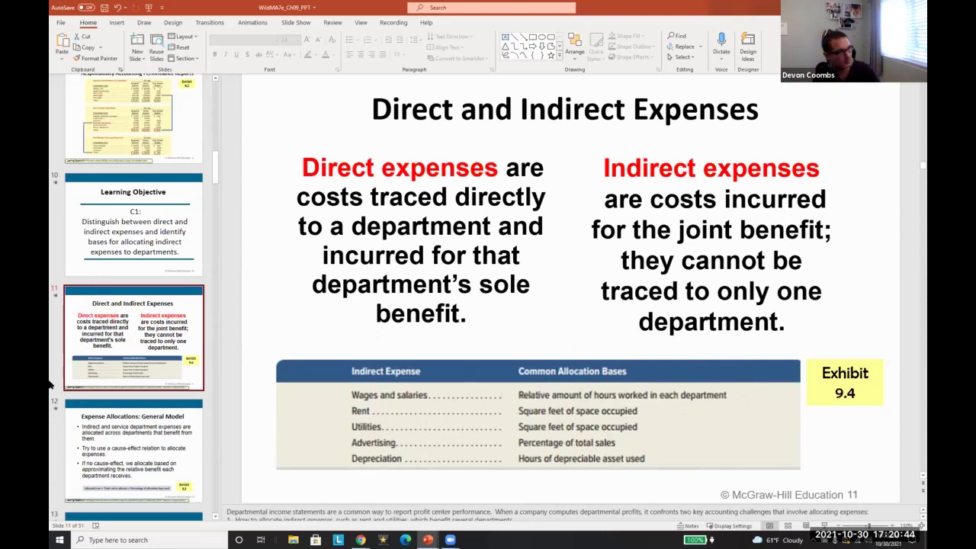
scroll(193, 415, down, 3)
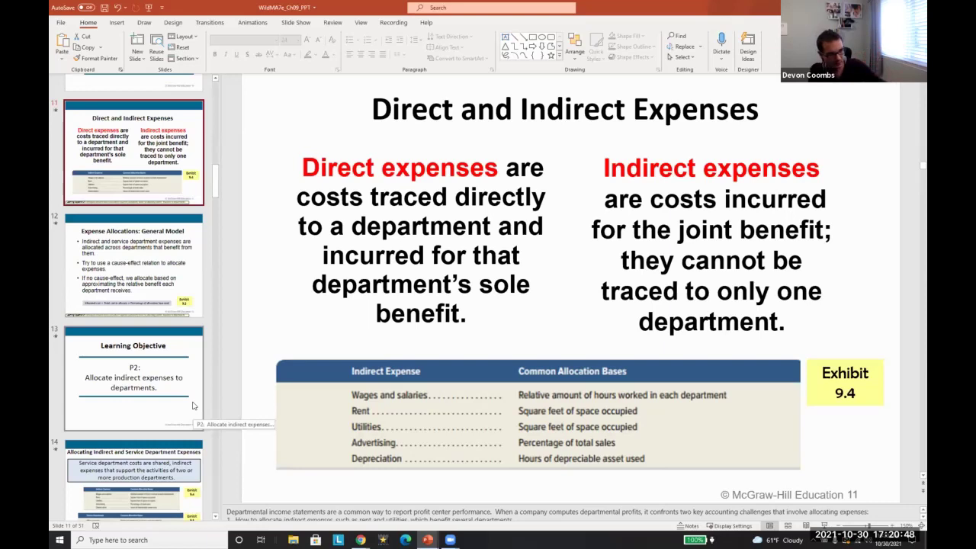
scroll(134, 404, down, 5)
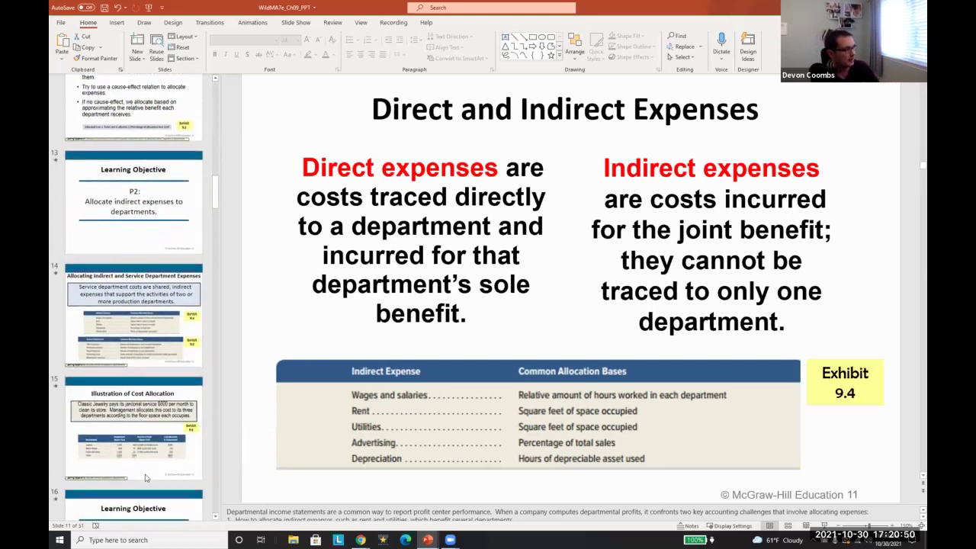
click(165, 378)
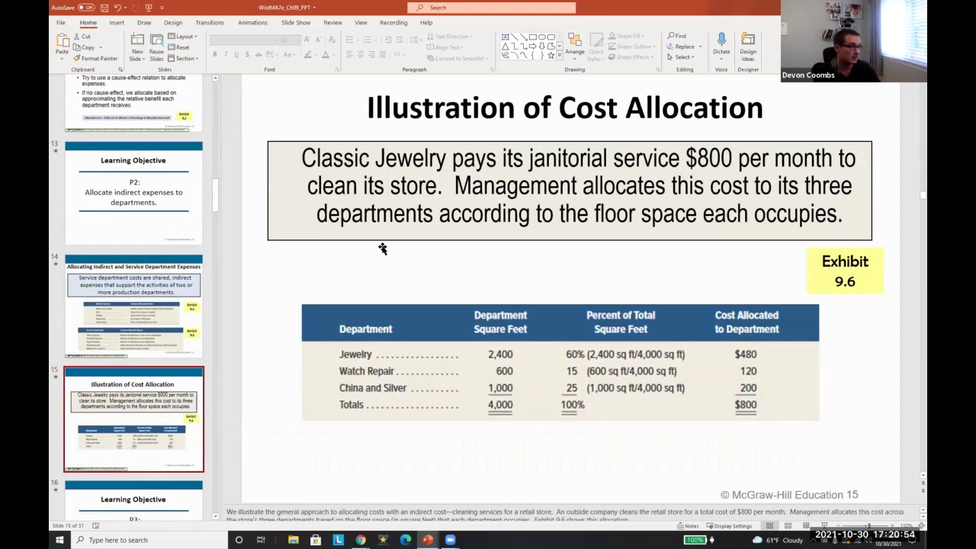
scroll(112, 386, down, 5)
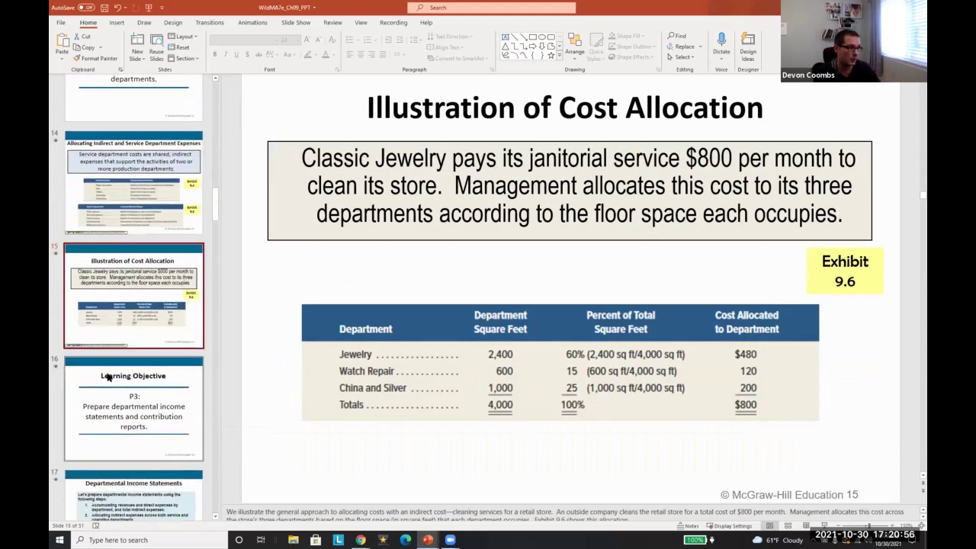
click(113, 386)
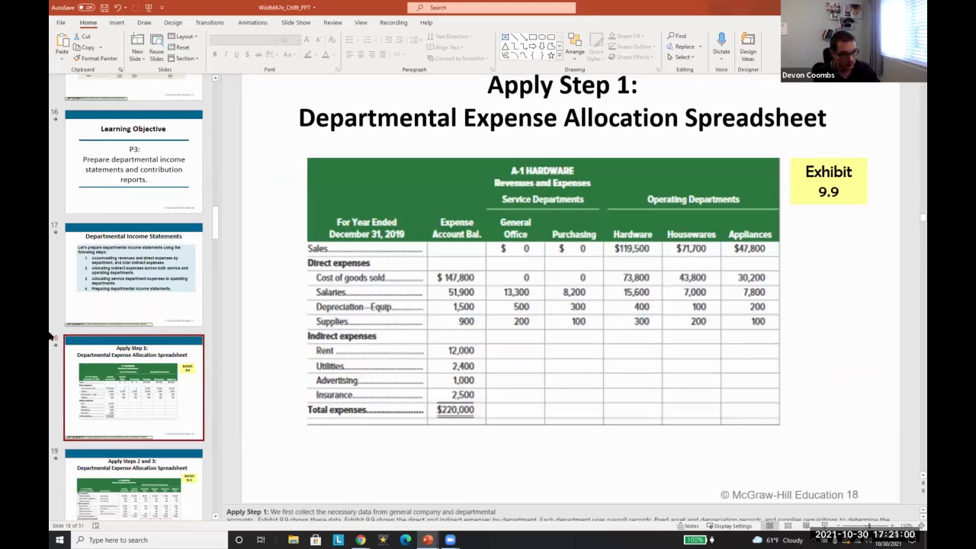
scroll(115, 343, down, 5)
Go from slide 20's departmental income statements to slide 24, Investment Centers
click(134, 242)
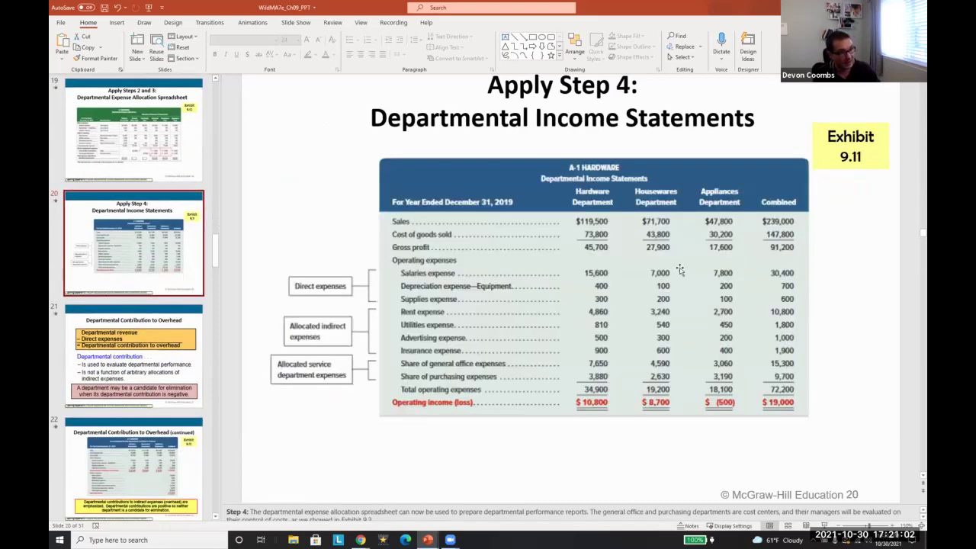
scroll(73, 430, down, 2)
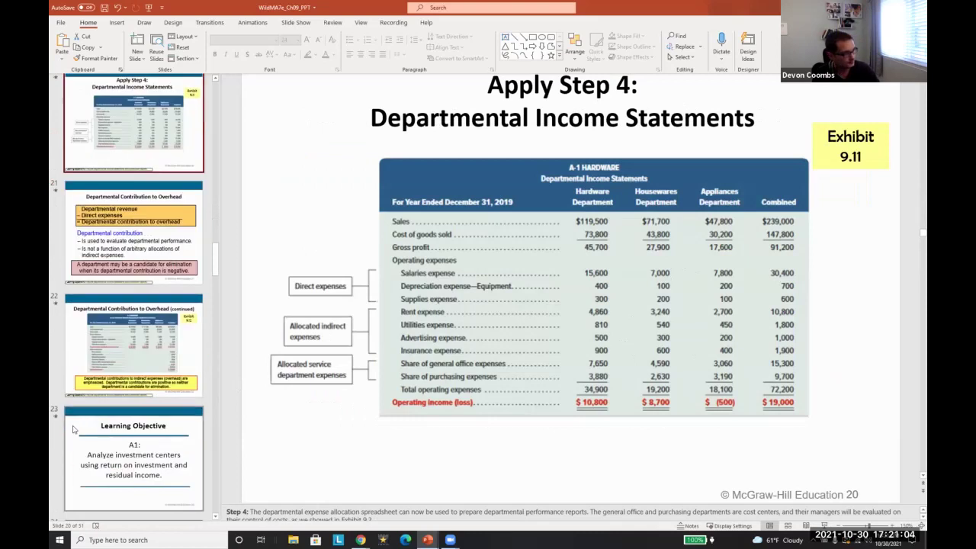
scroll(73, 429, down, 2)
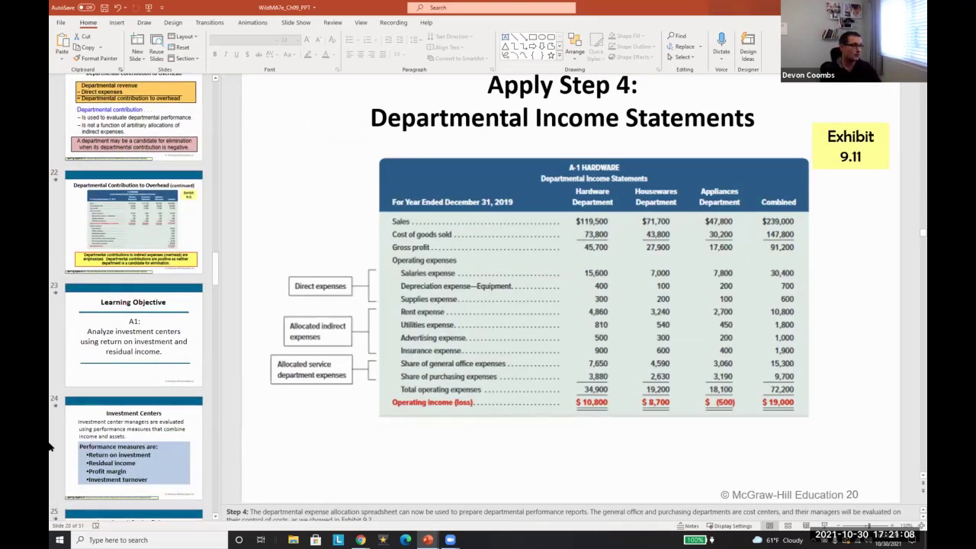
scroll(160, 371, down, 3)
scroll(160, 370, up, 3)
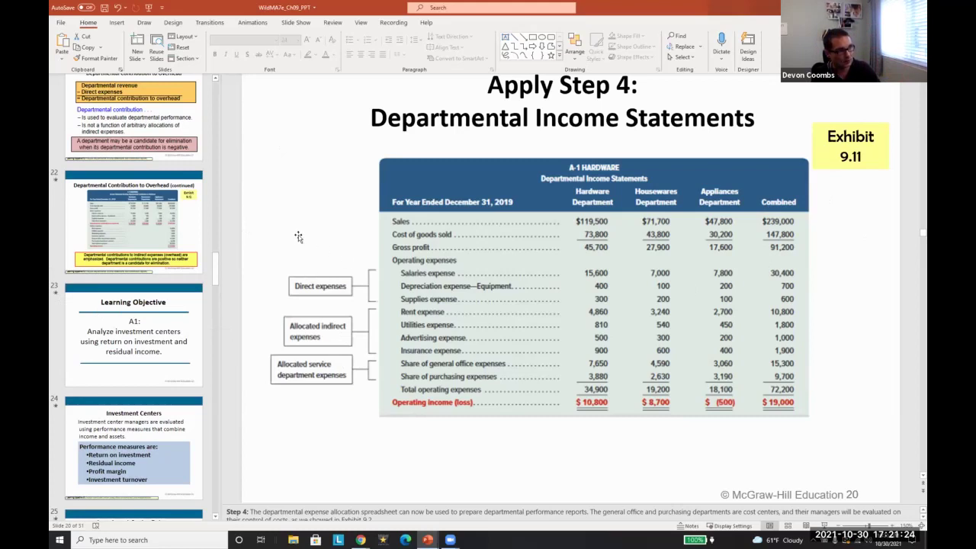
scroll(180, 358, down, 3)
click(183, 355)
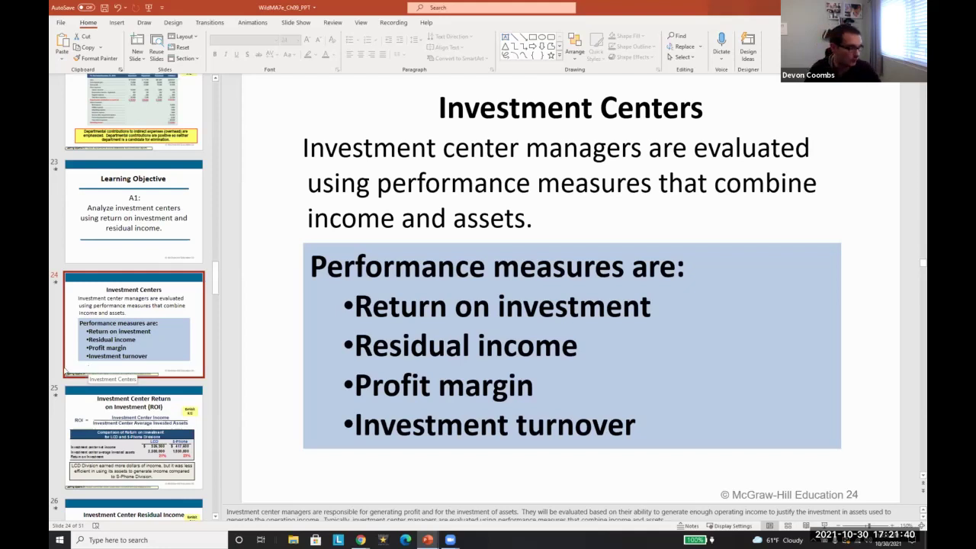
View slides 29 and 30 on the Balanced Scorecard learning objective
scroll(89, 369, down, 10)
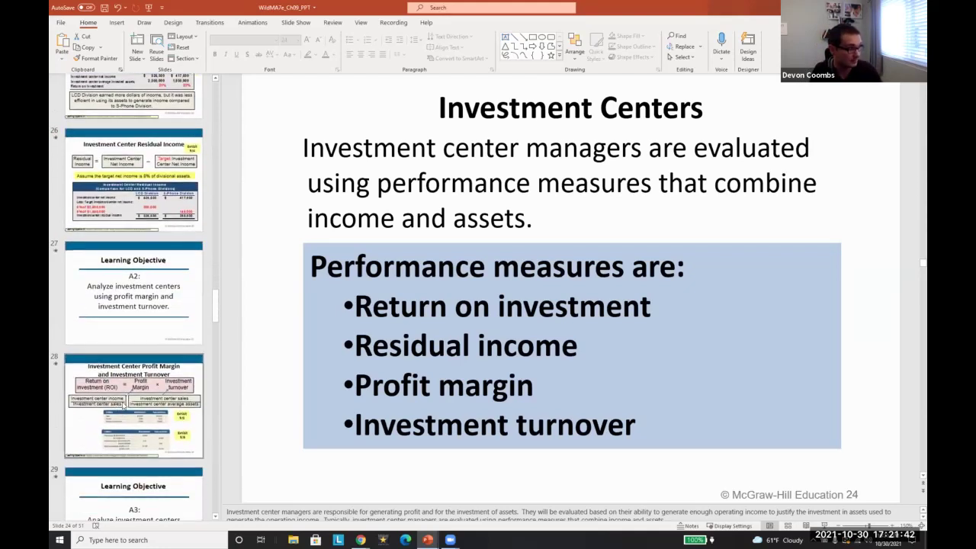
scroll(122, 391, down, 3)
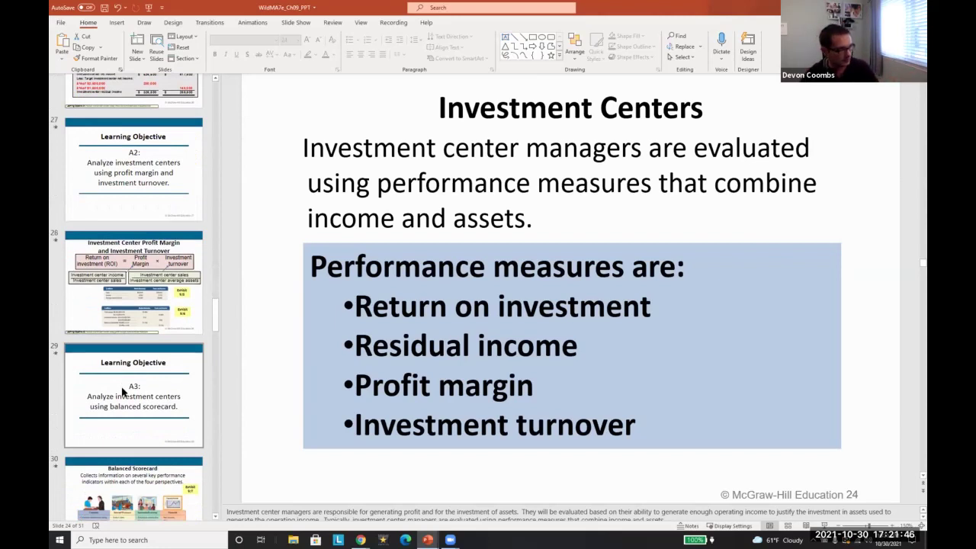
scroll(122, 391, down, 3)
click(133, 298)
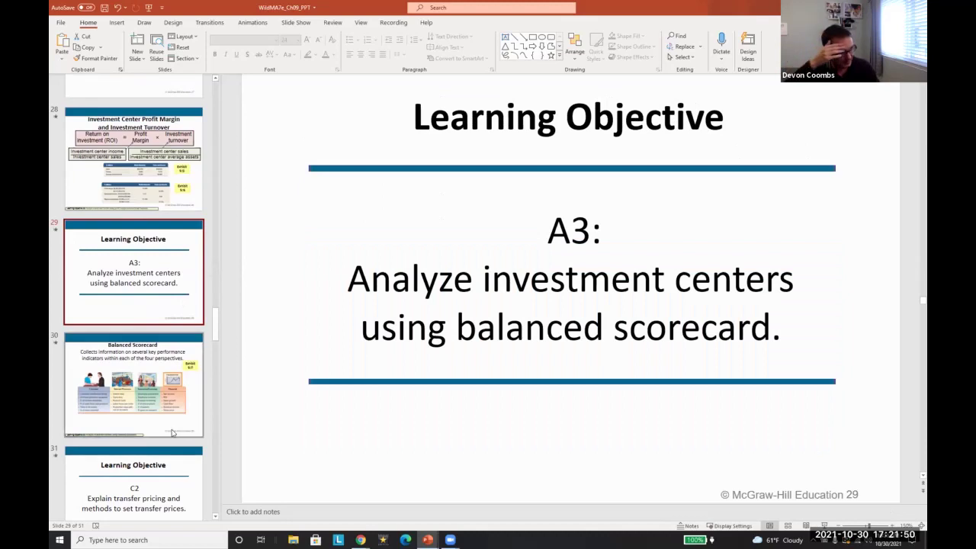
click(118, 407)
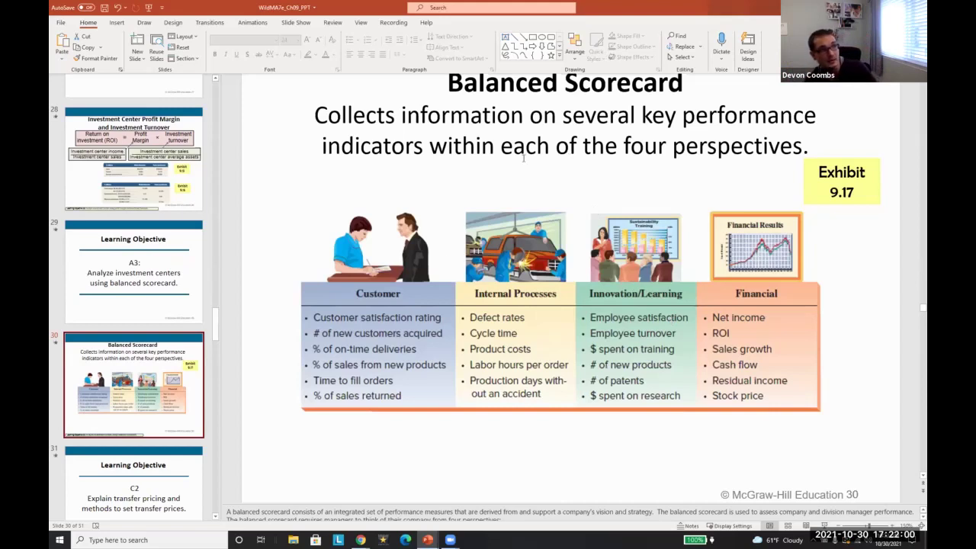
Show slide 35, Cash Conversion Cycle (continued), then slide 34's definition and formulas
scroll(144, 277, down, 3)
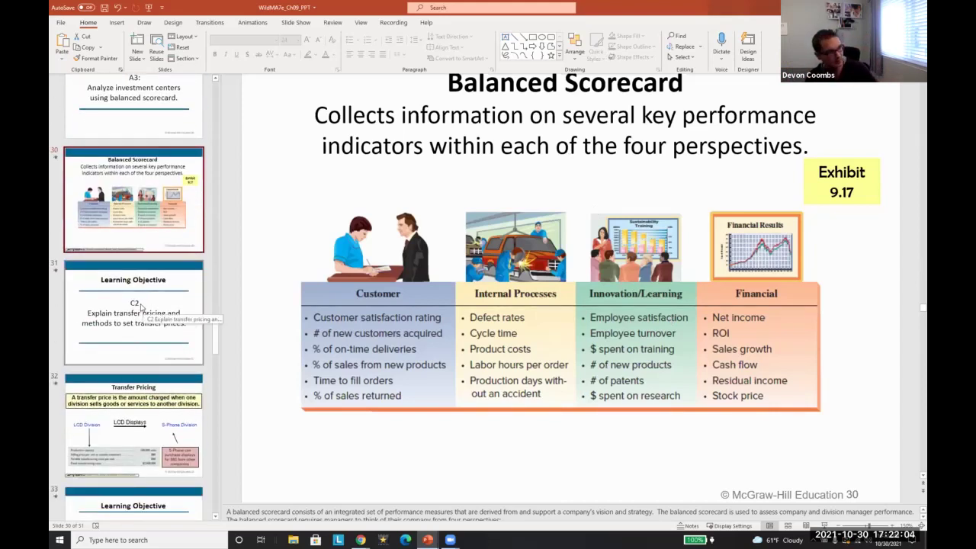
scroll(186, 393, down, 2)
scroll(138, 364, down, 6)
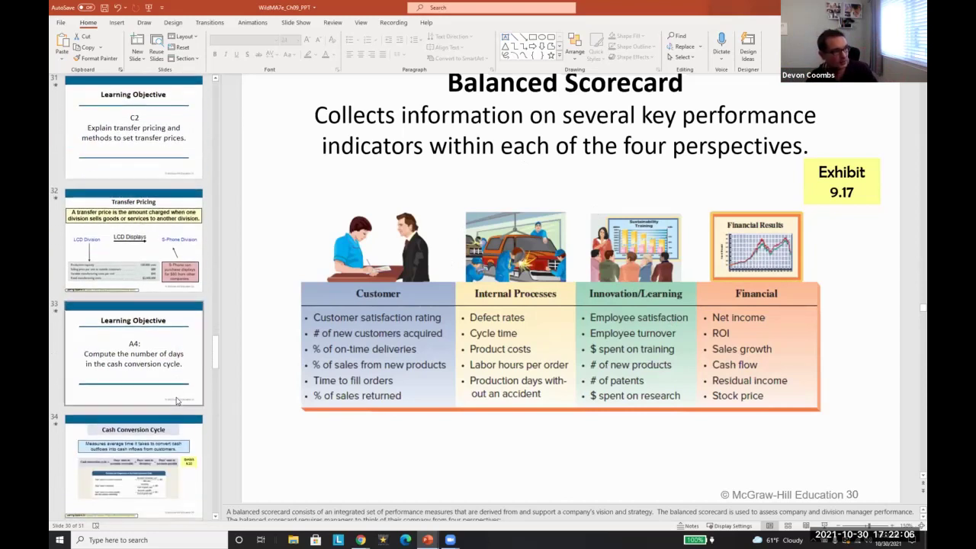
click(157, 303)
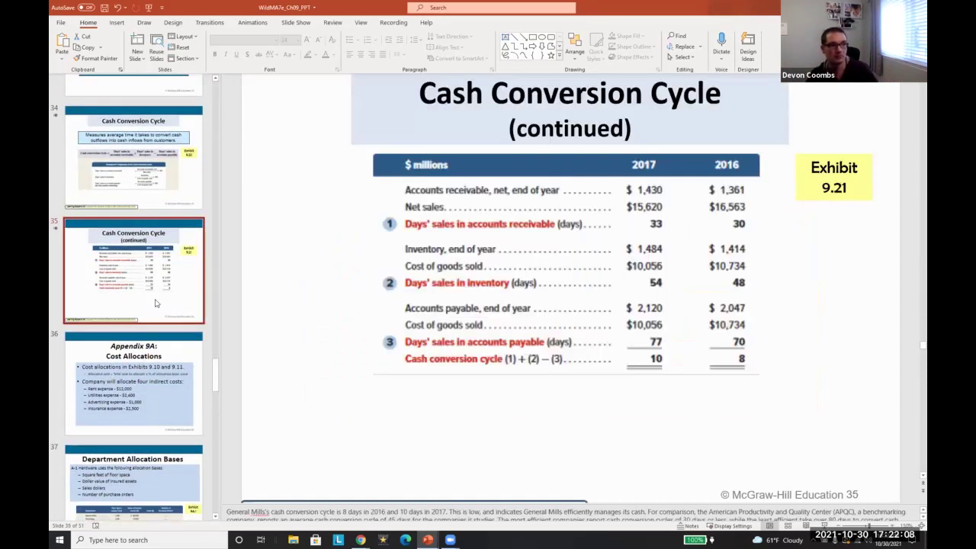
scroll(165, 303, up, 1)
click(160, 231)
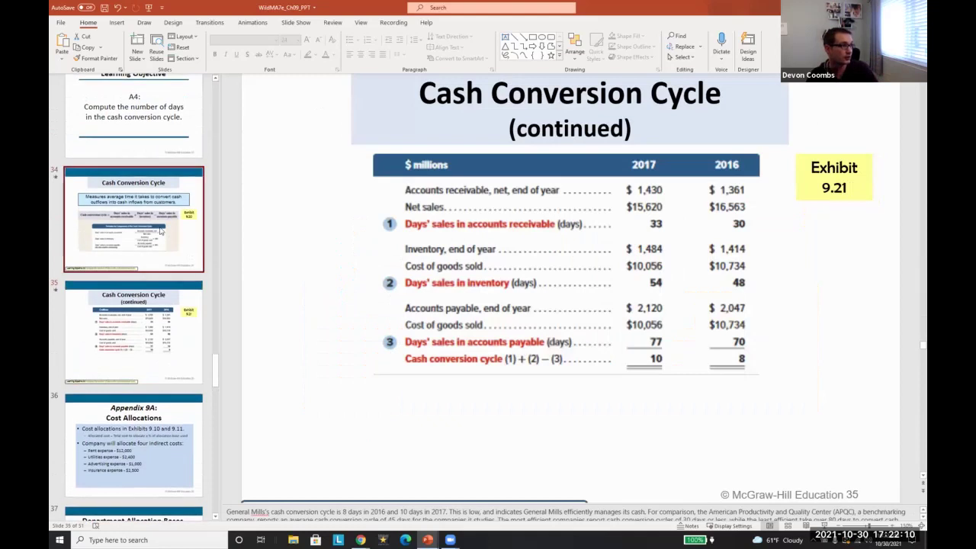